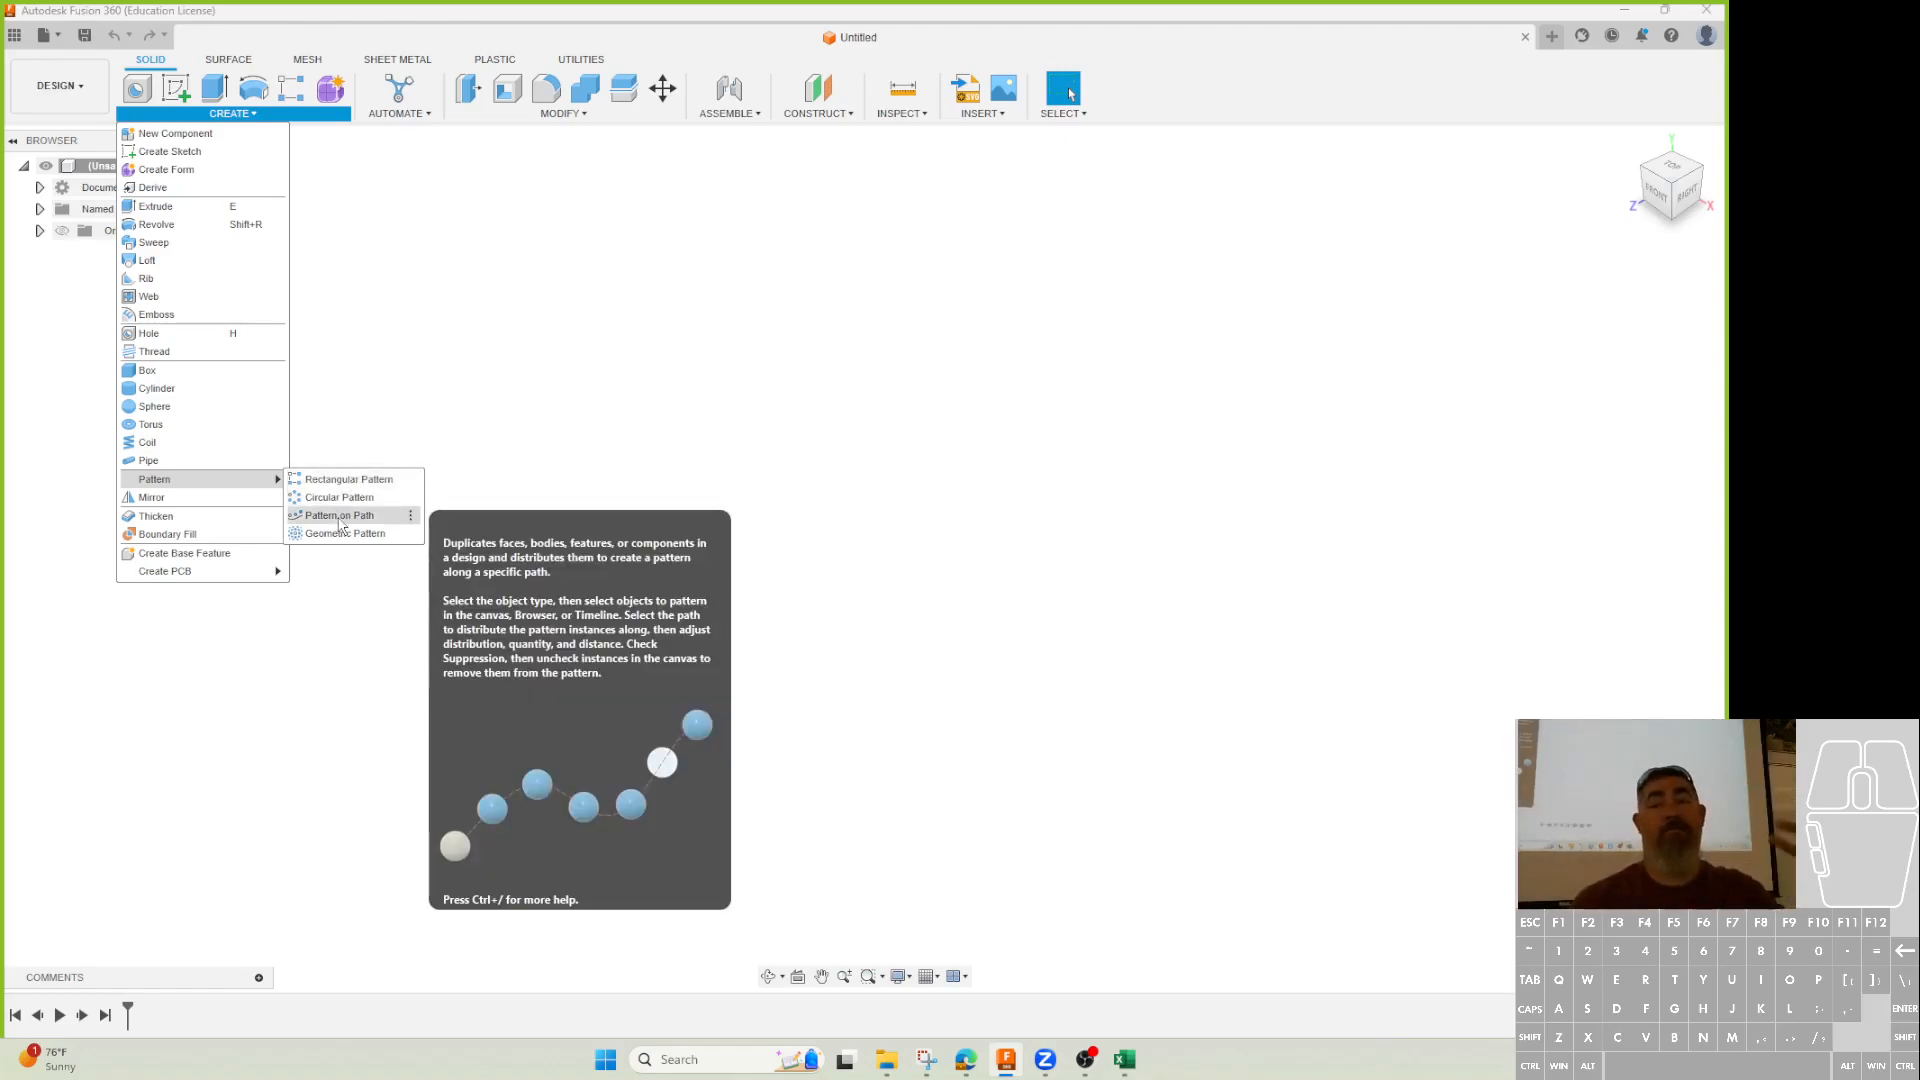
Dismiss the Pattern submenu and start a new sketch on the bottom origin plane.
click(579, 253)
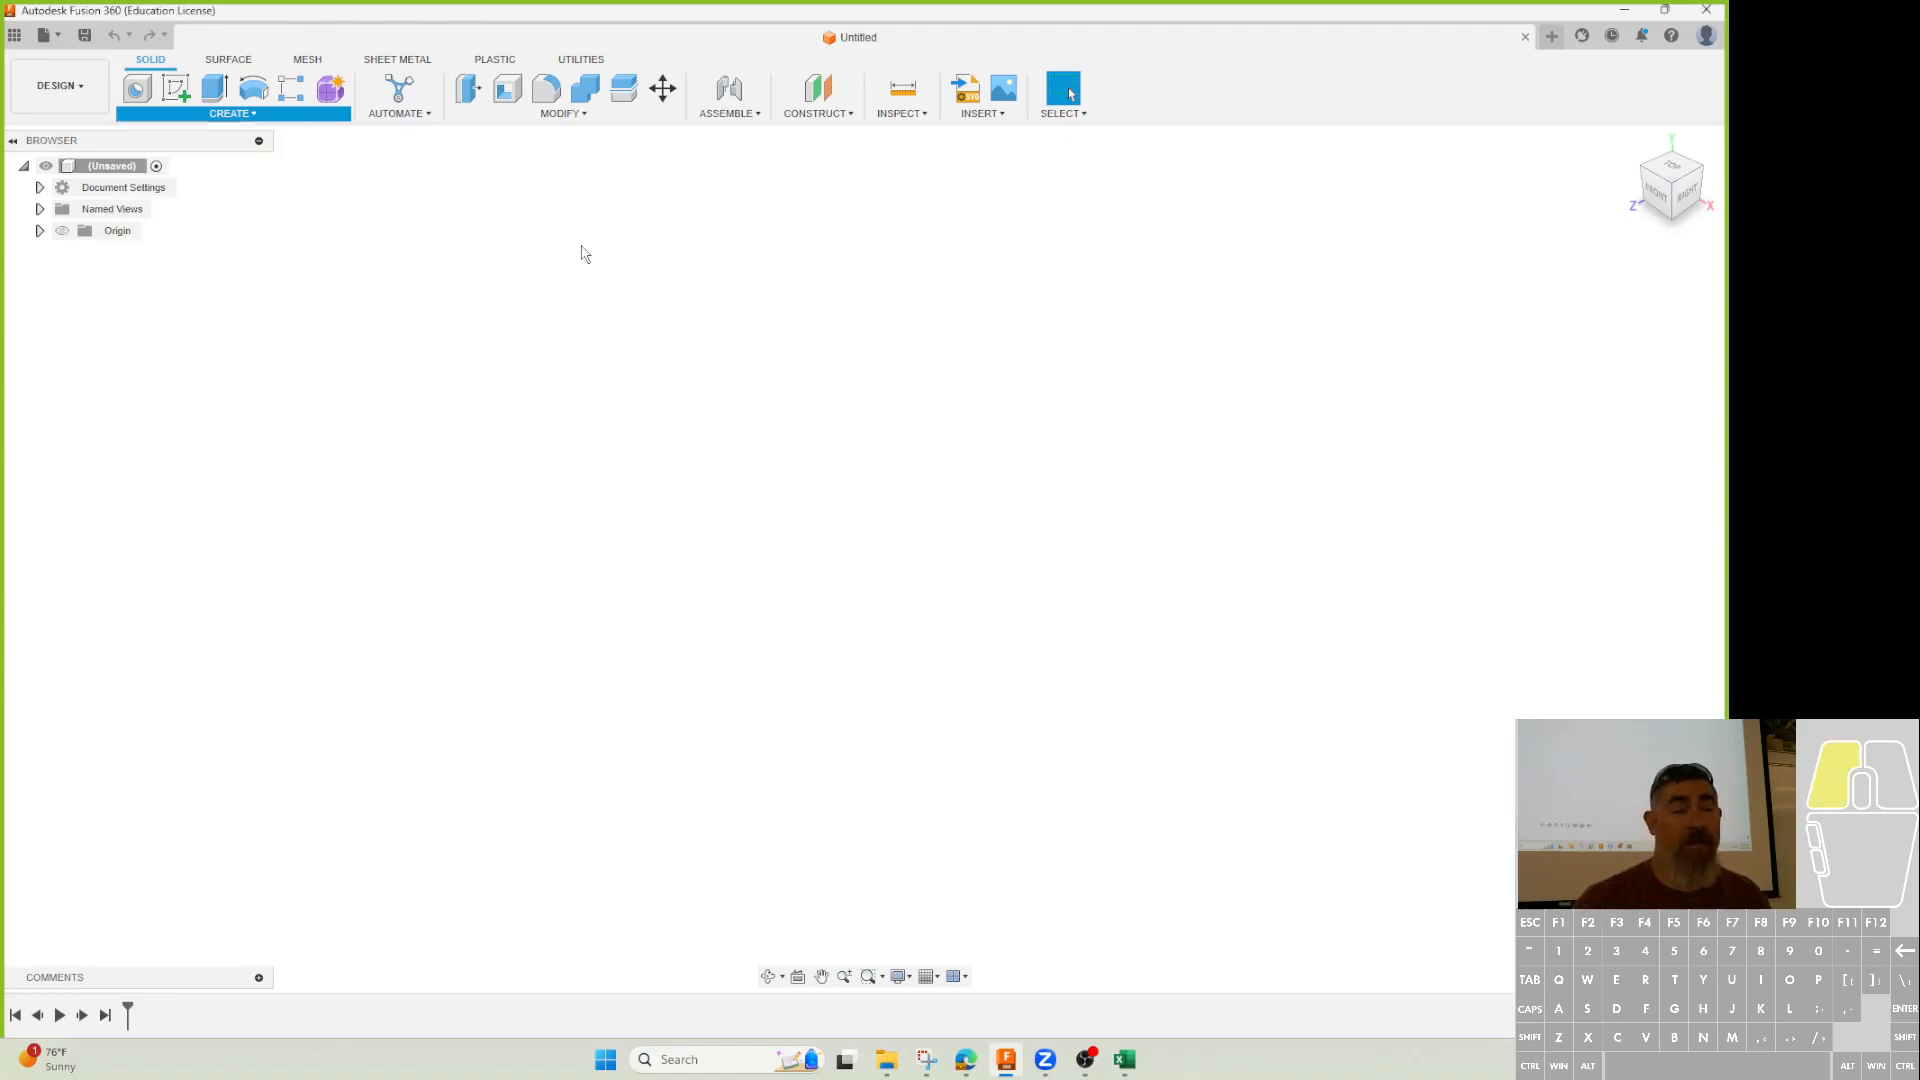
click(194, 100)
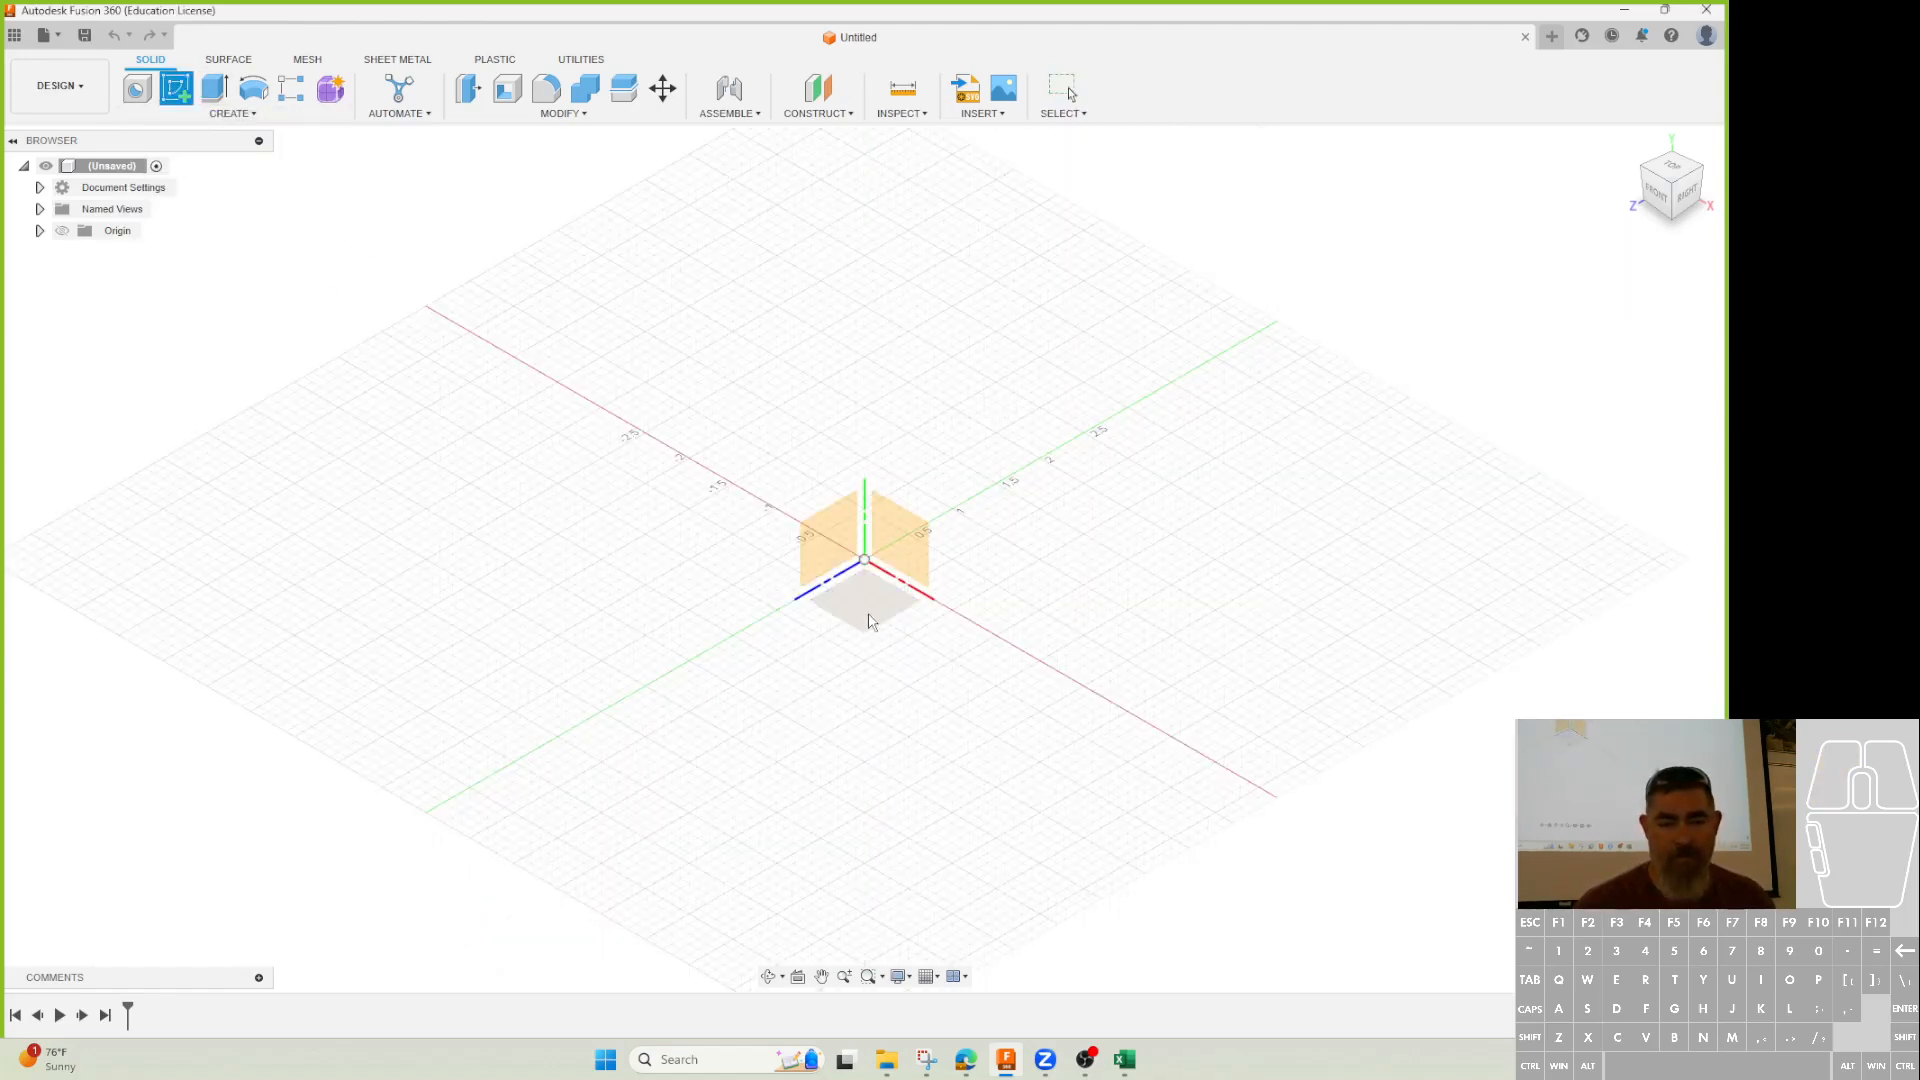
click(852, 632)
Check the eBay listing for Stainless Works HFSBF2 rectangular port exhaust flanges as a reference part.
click(1617, 12)
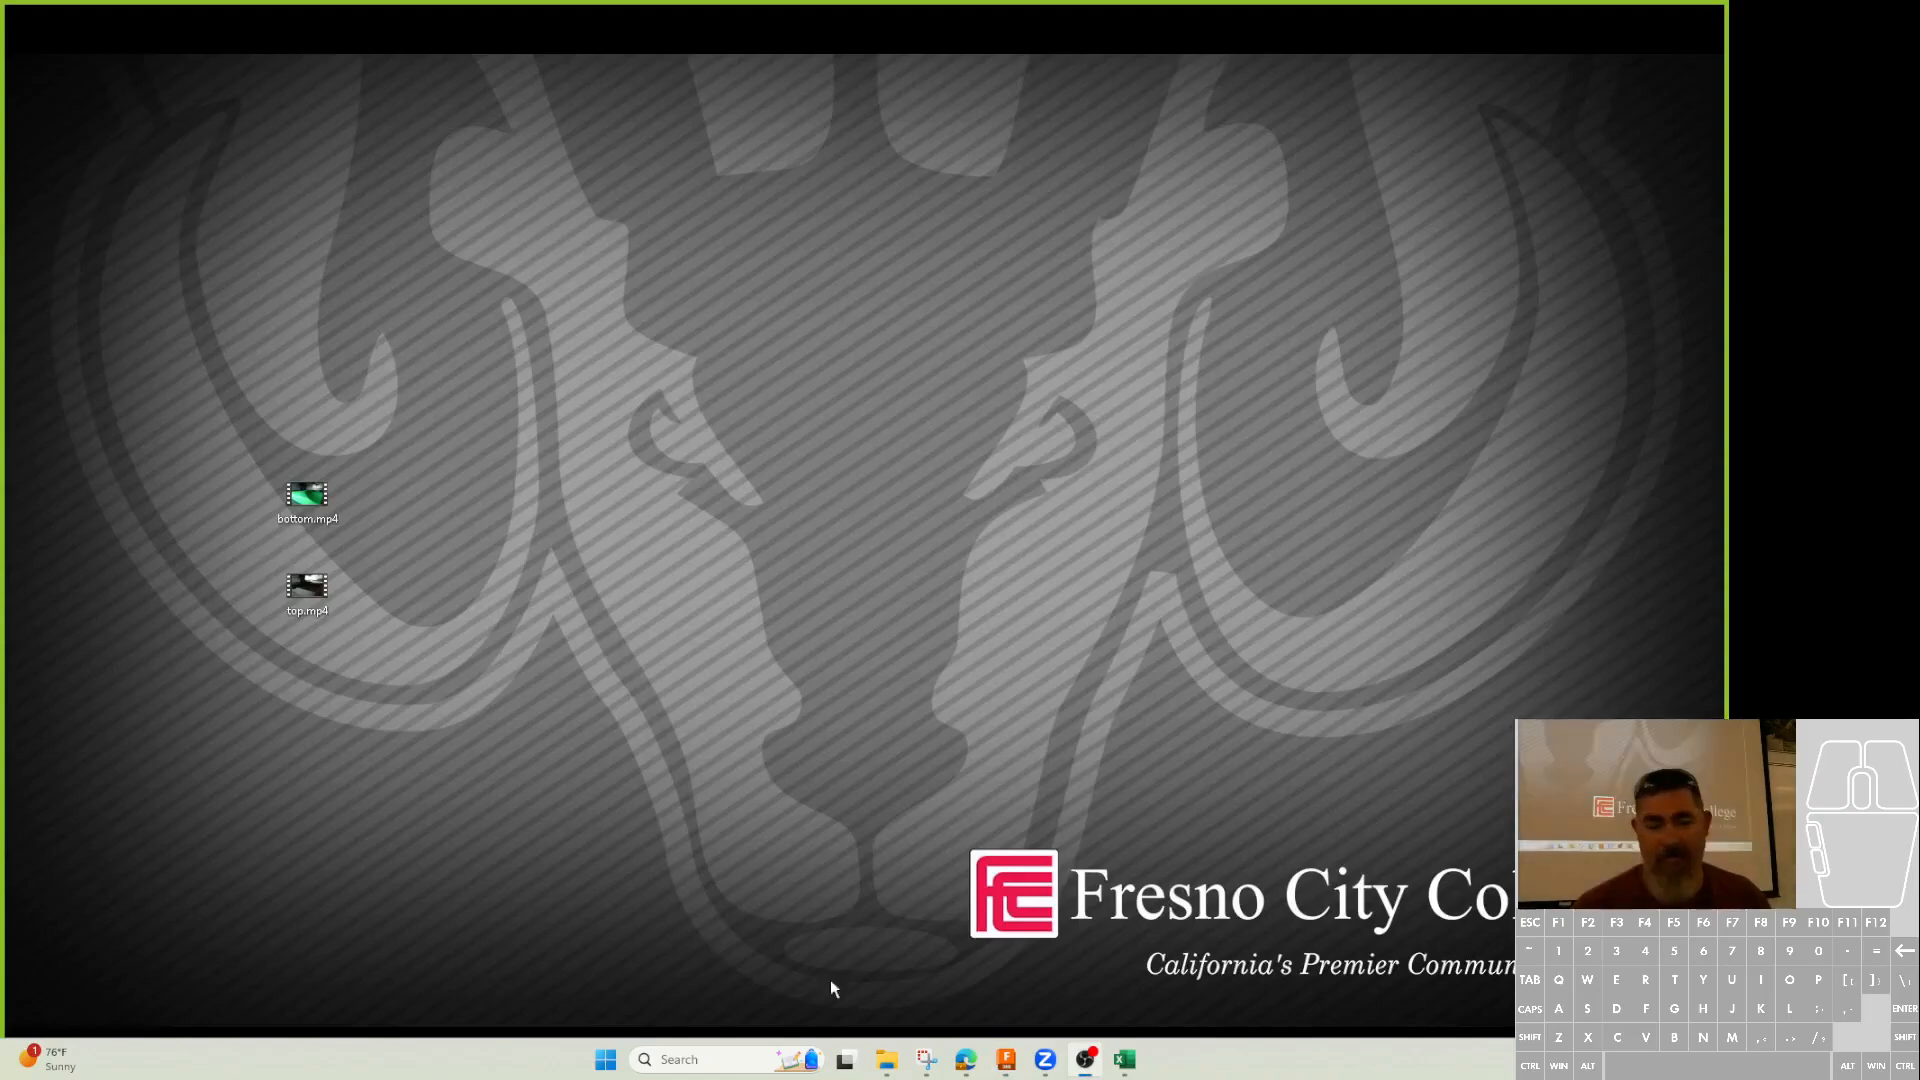
click(964, 1064)
click(994, 939)
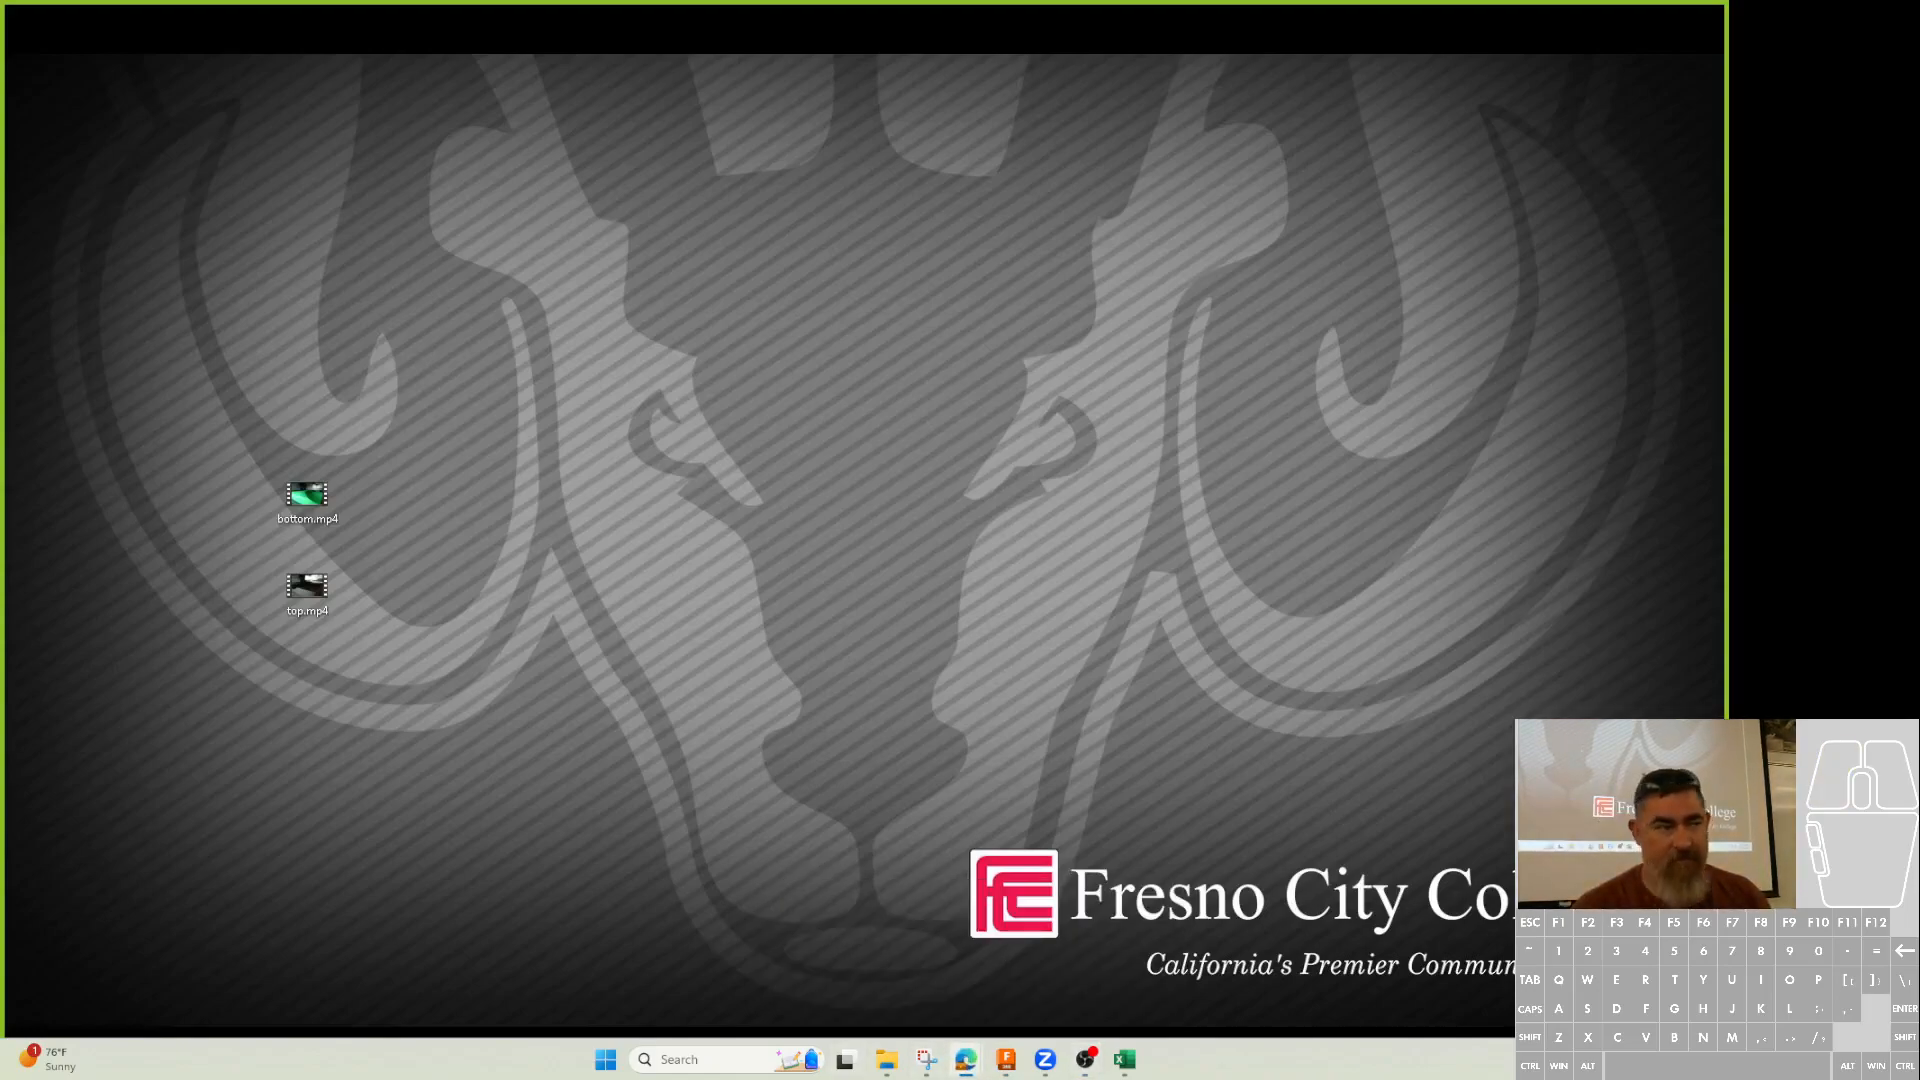
drag(1045, 1079, 1040, 2)
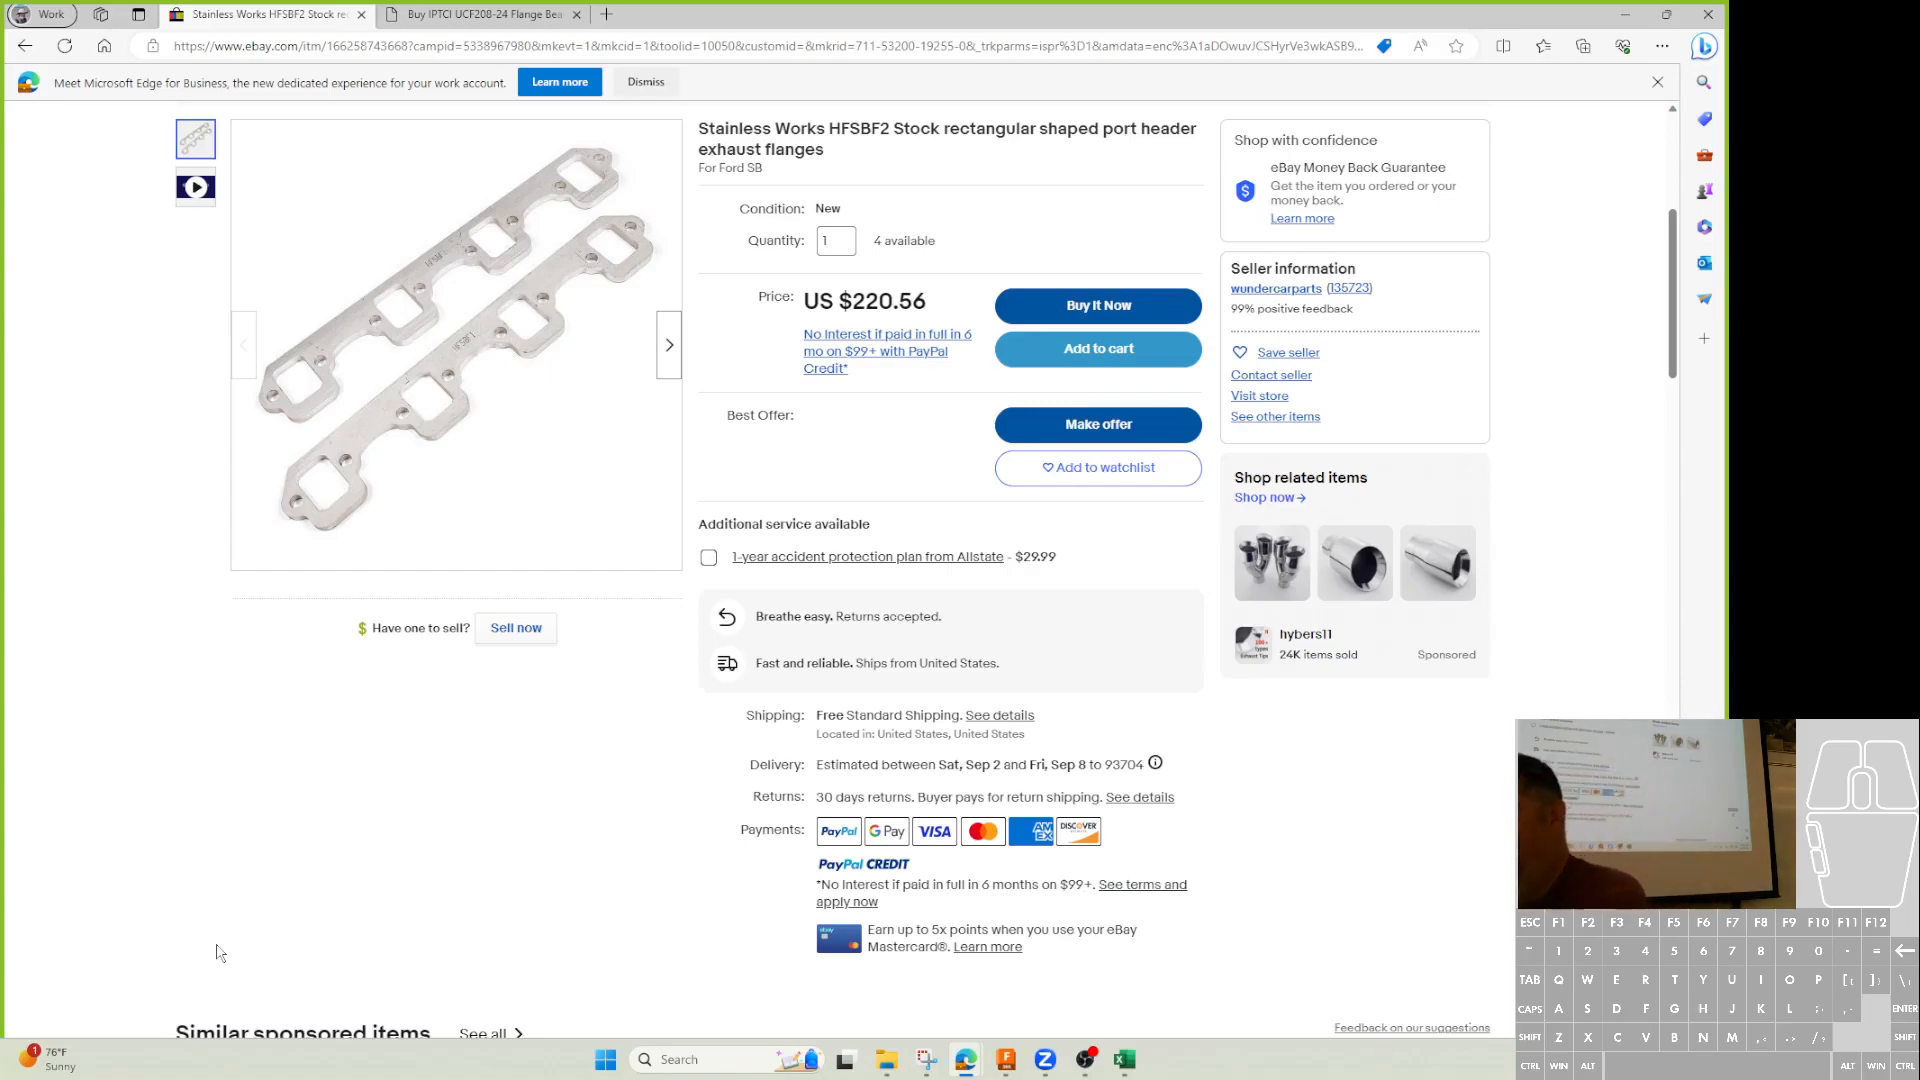
click(1625, 14)
Sketch a rectangle from the origin dimensioned 3 in by 2 in and finish the sketch.
click(1009, 1061)
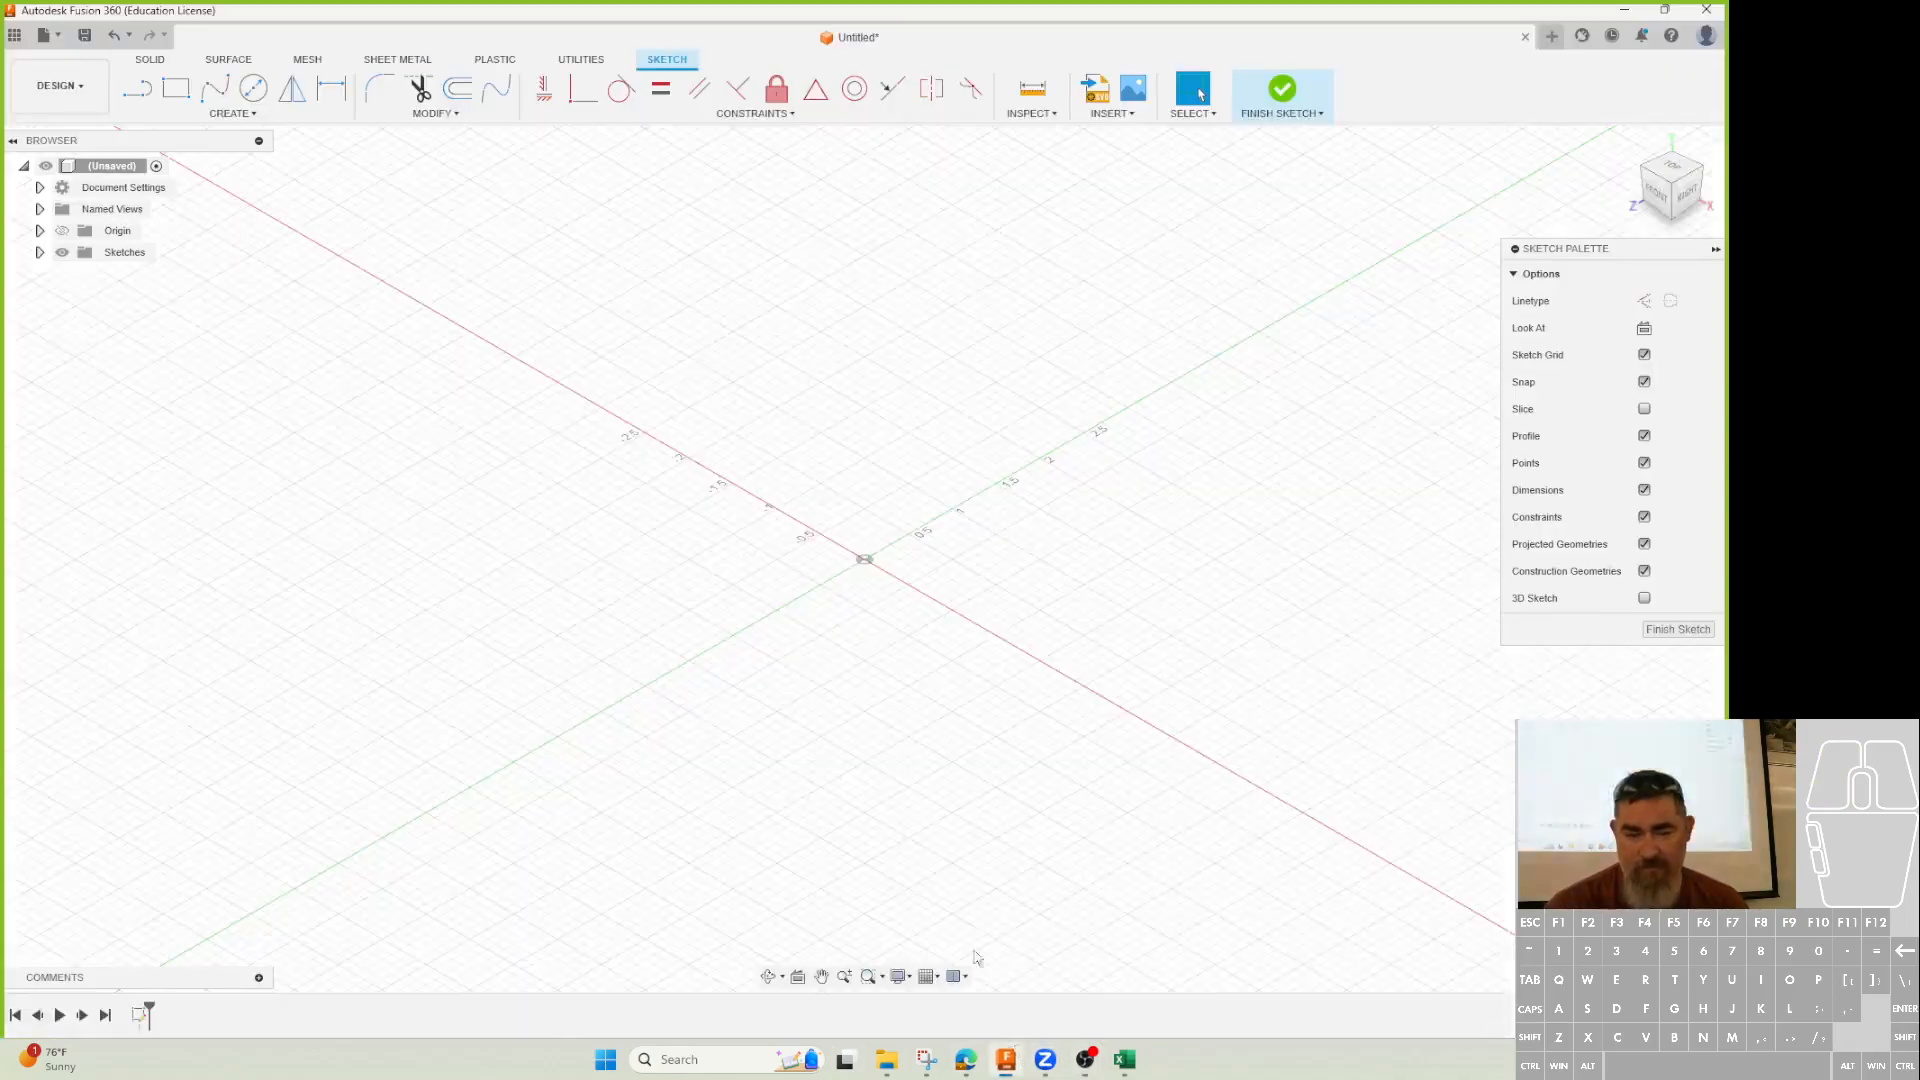
click(176, 89)
click(867, 561)
click(952, 306)
key(d)
click(1025, 468)
click(1078, 570)
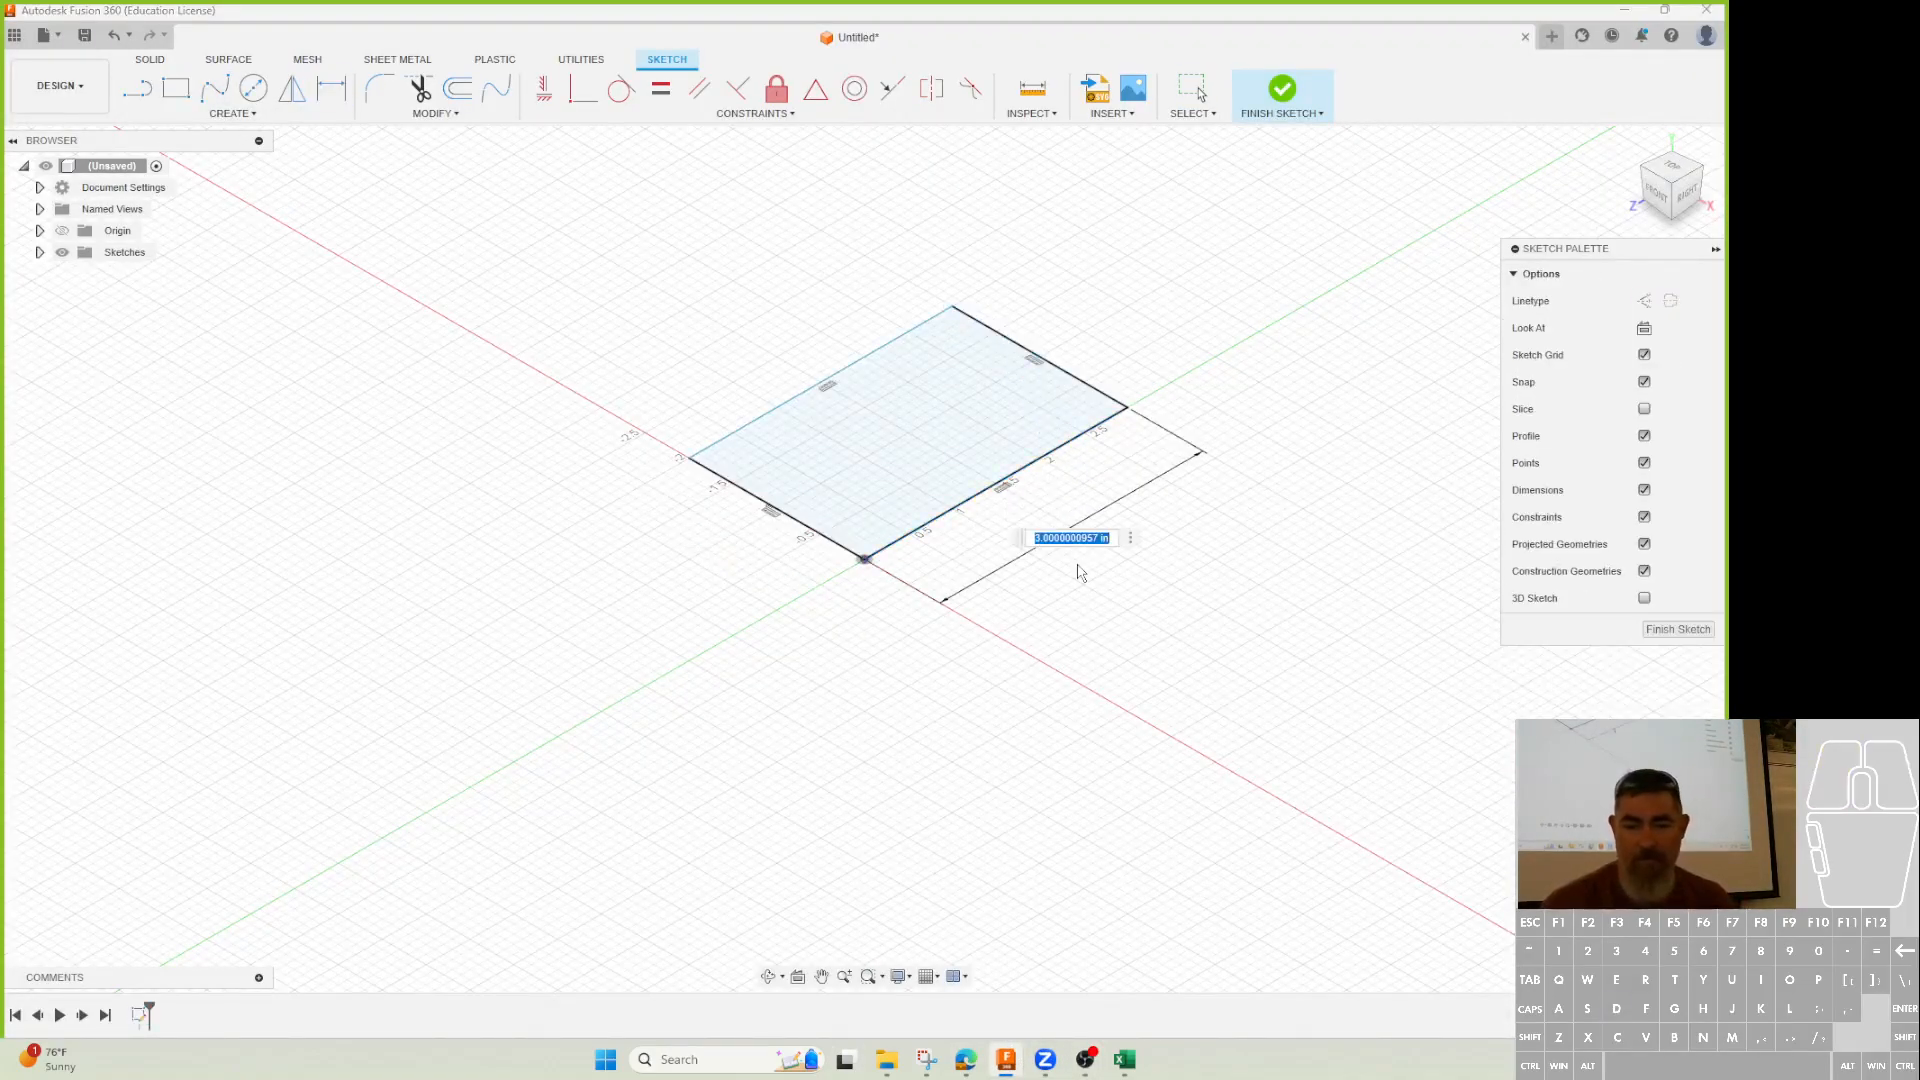
key(Return)
click(1080, 383)
click(1155, 395)
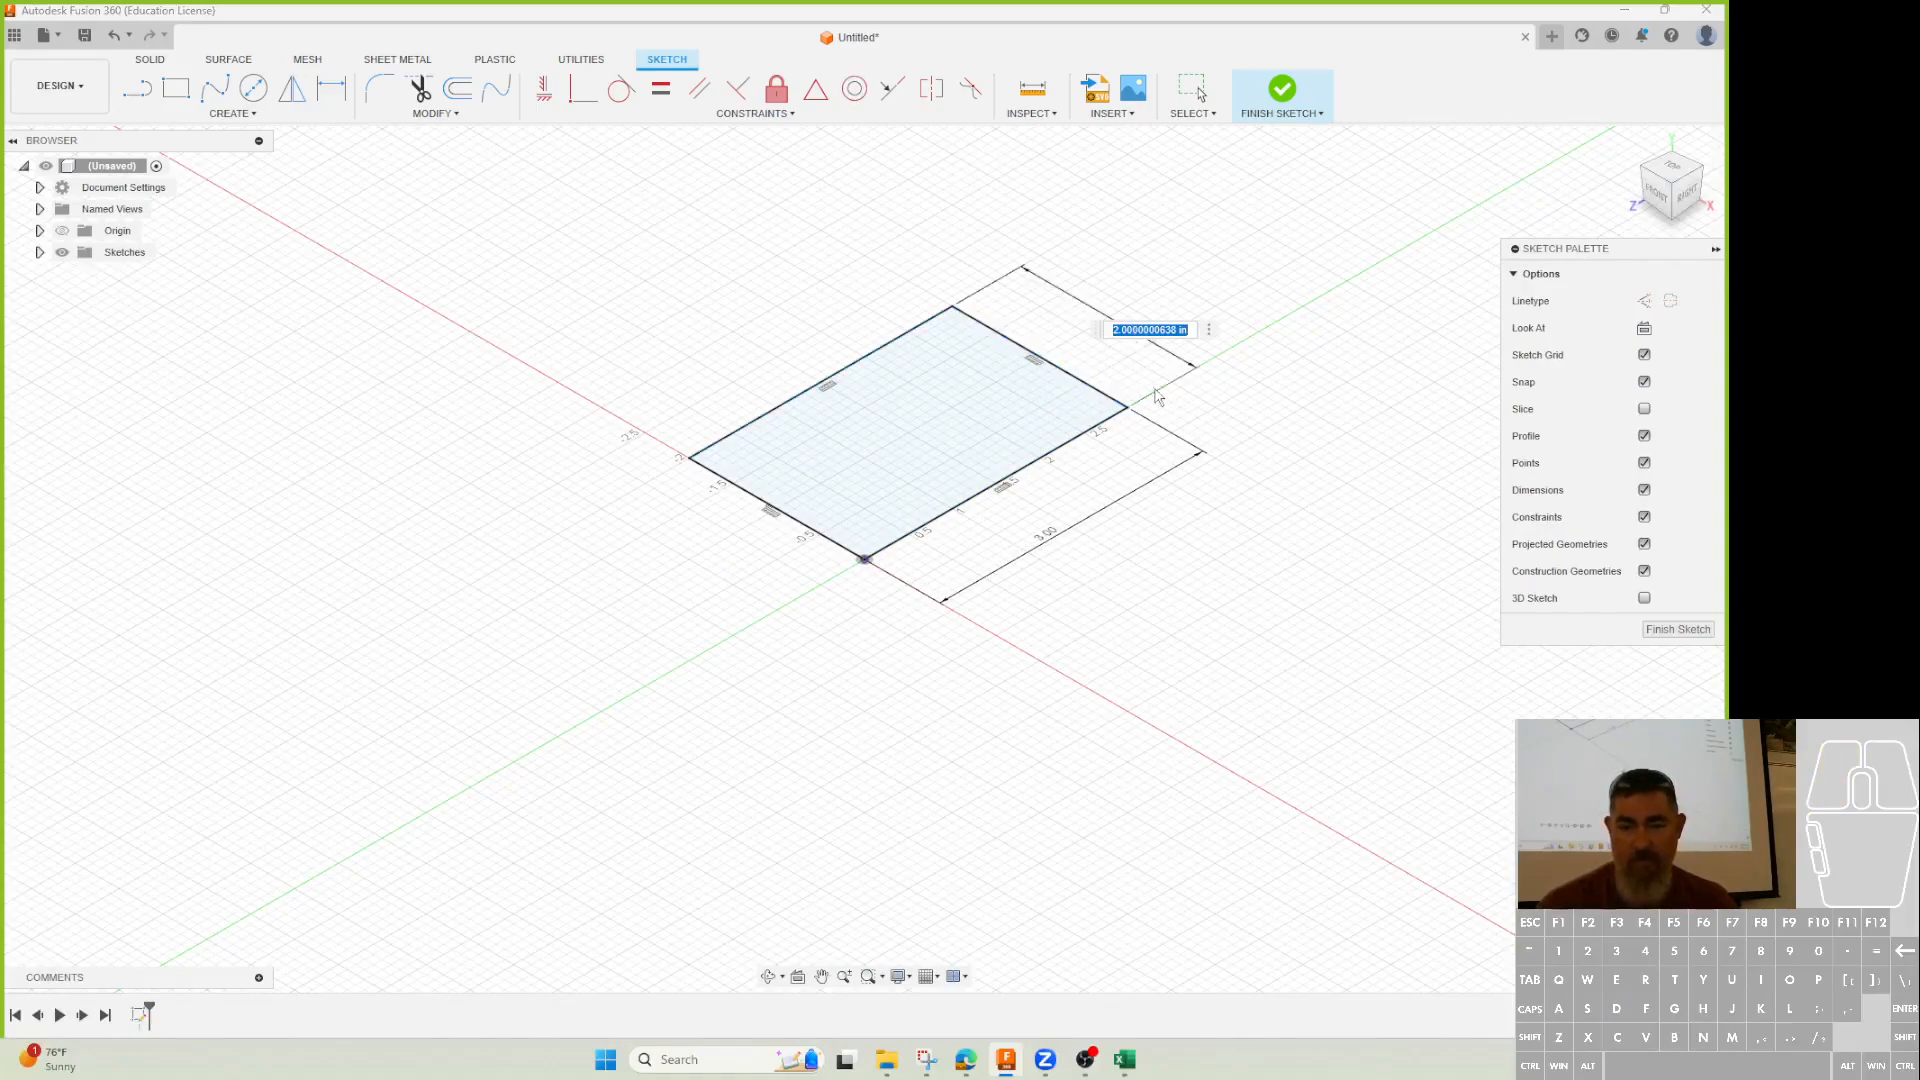
key(Return)
click(1280, 92)
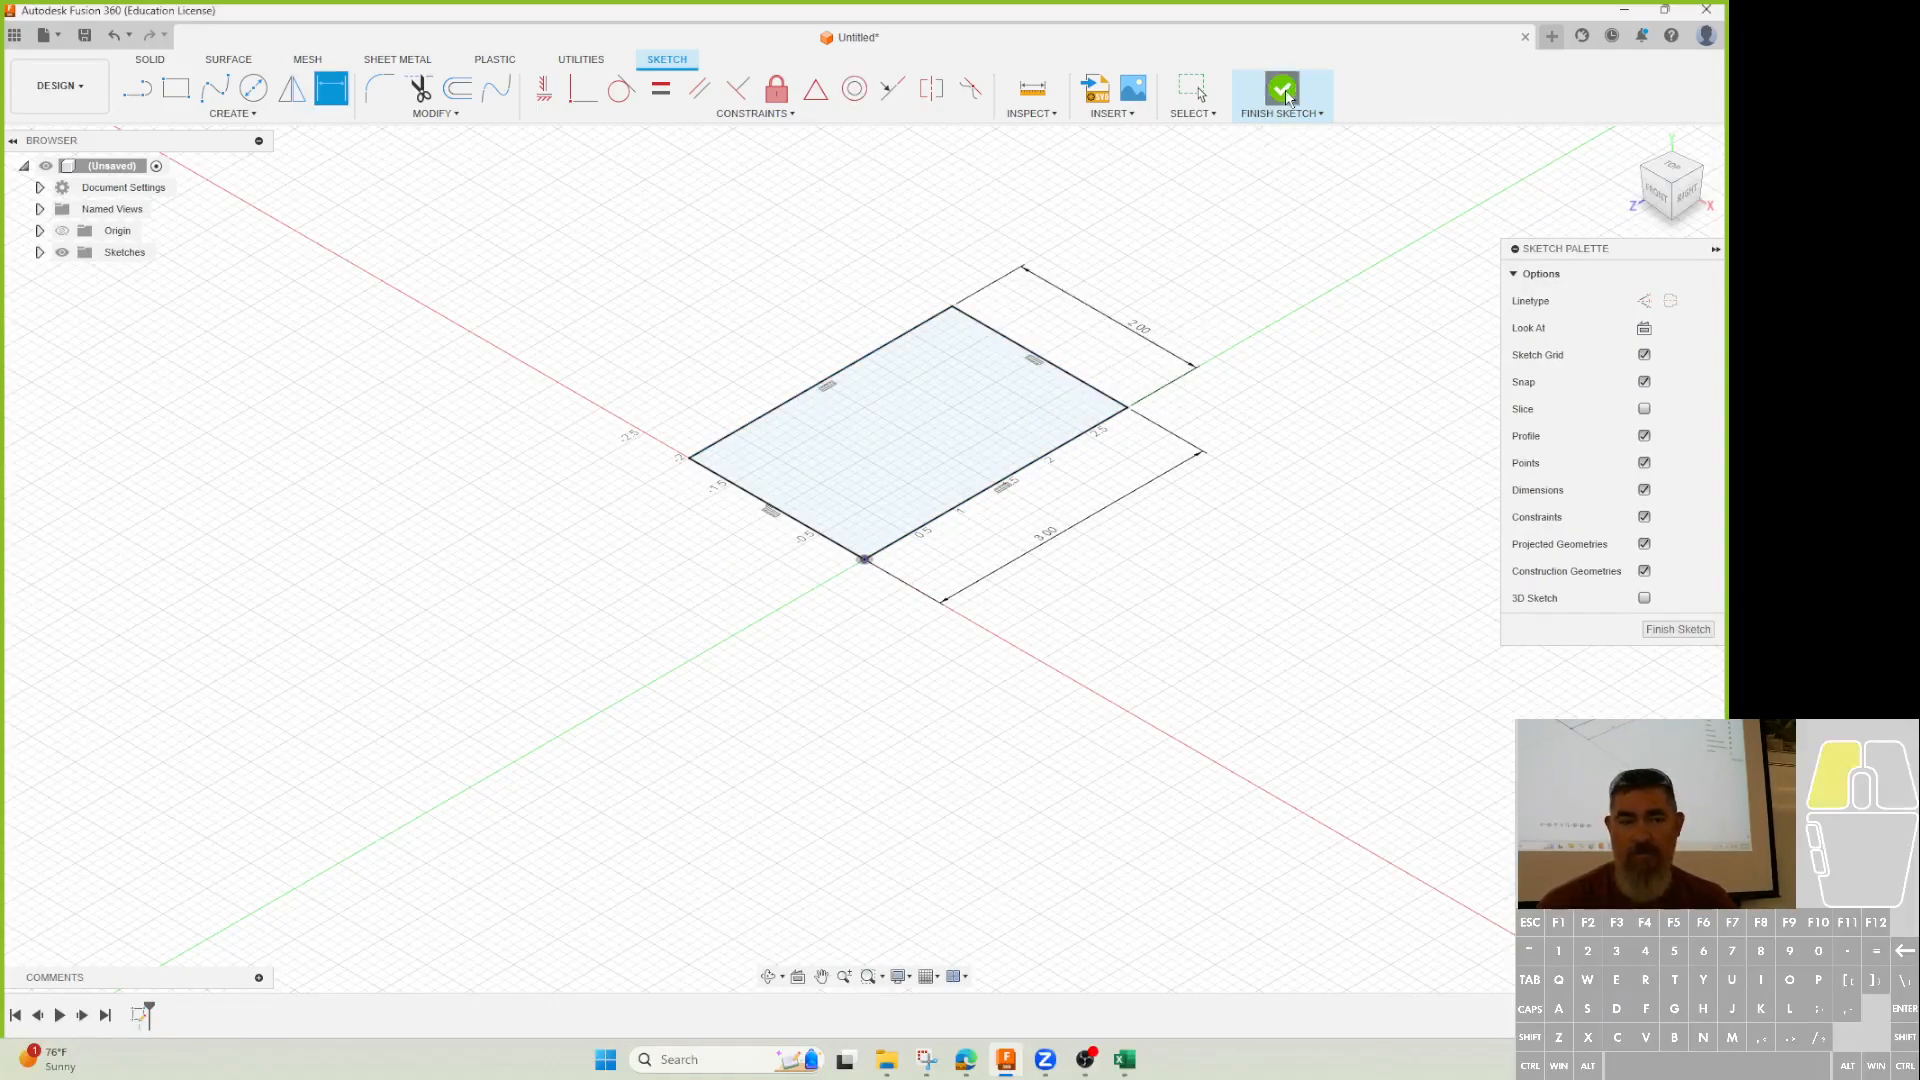
Extrude the rectangle profile 1 in into a solid block.
click(175, 90)
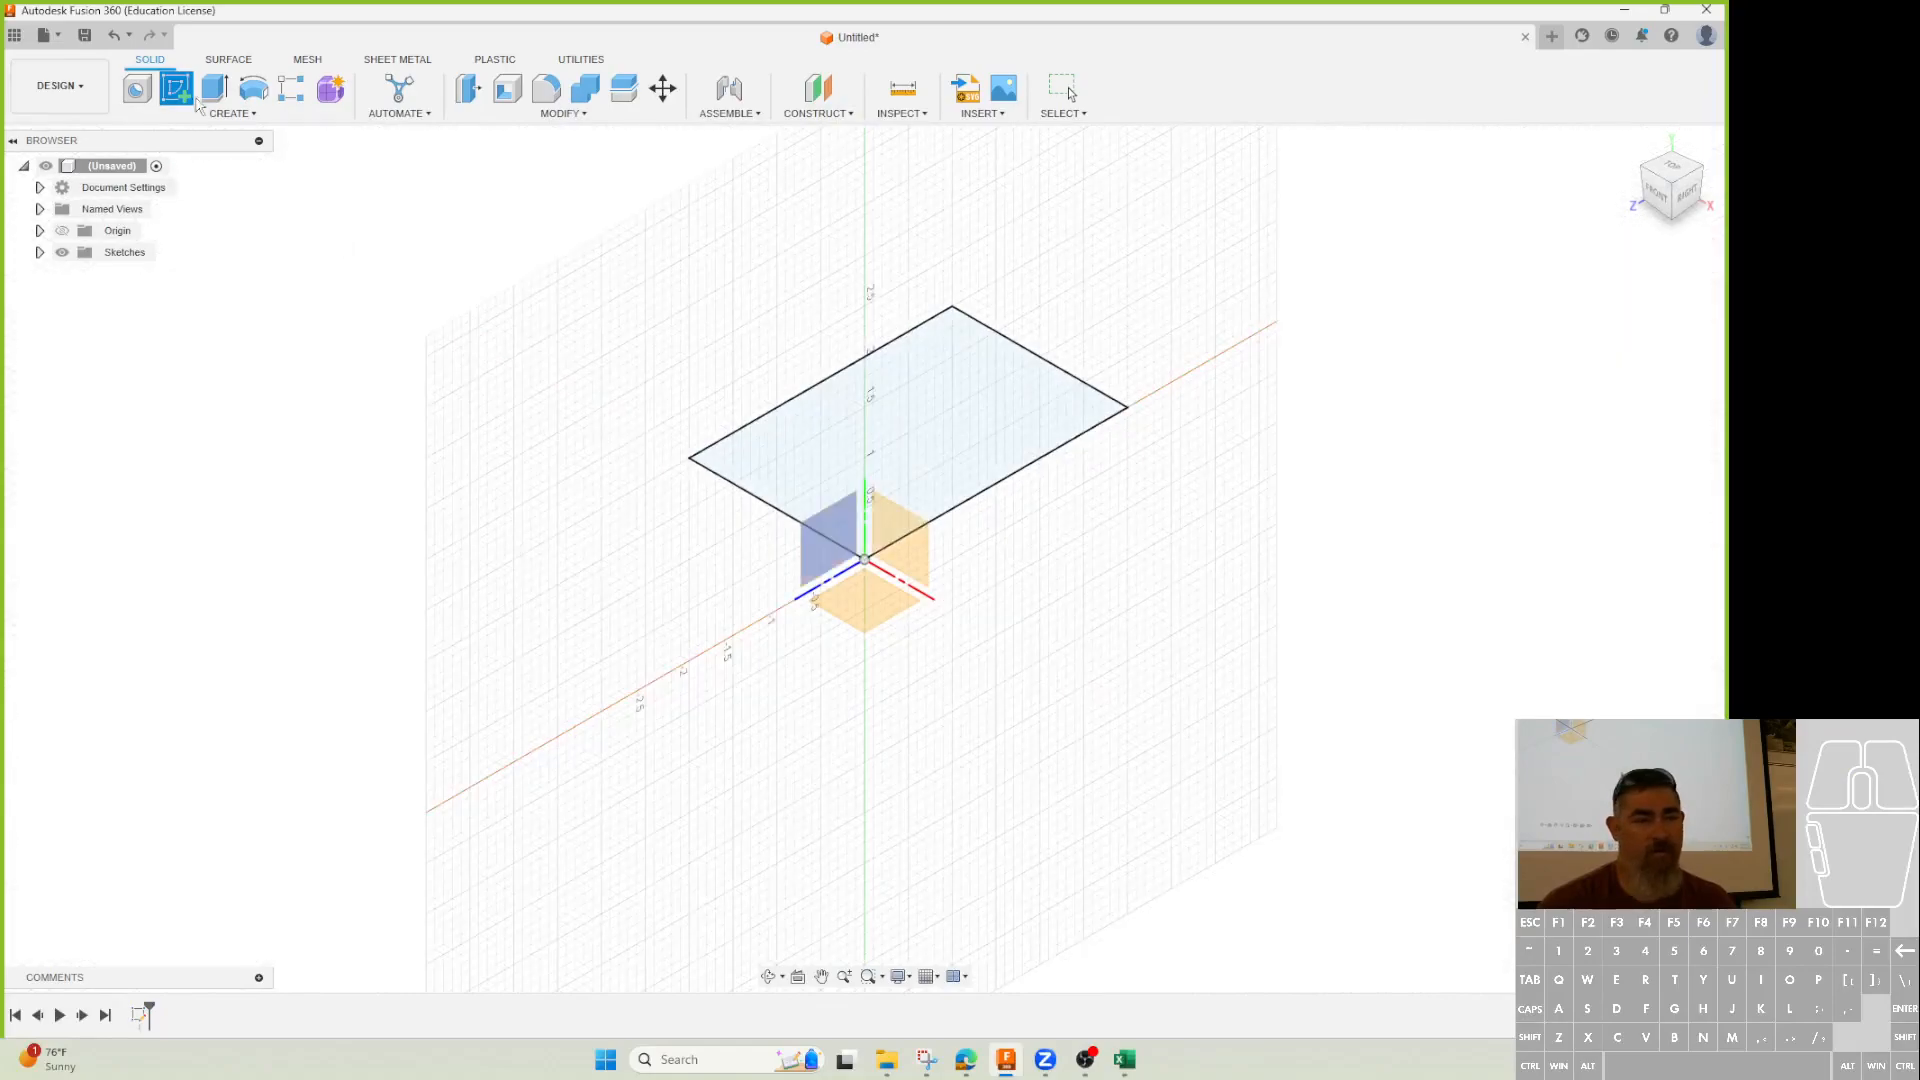
key(e)
click(892, 462)
text(1)
key(Return)
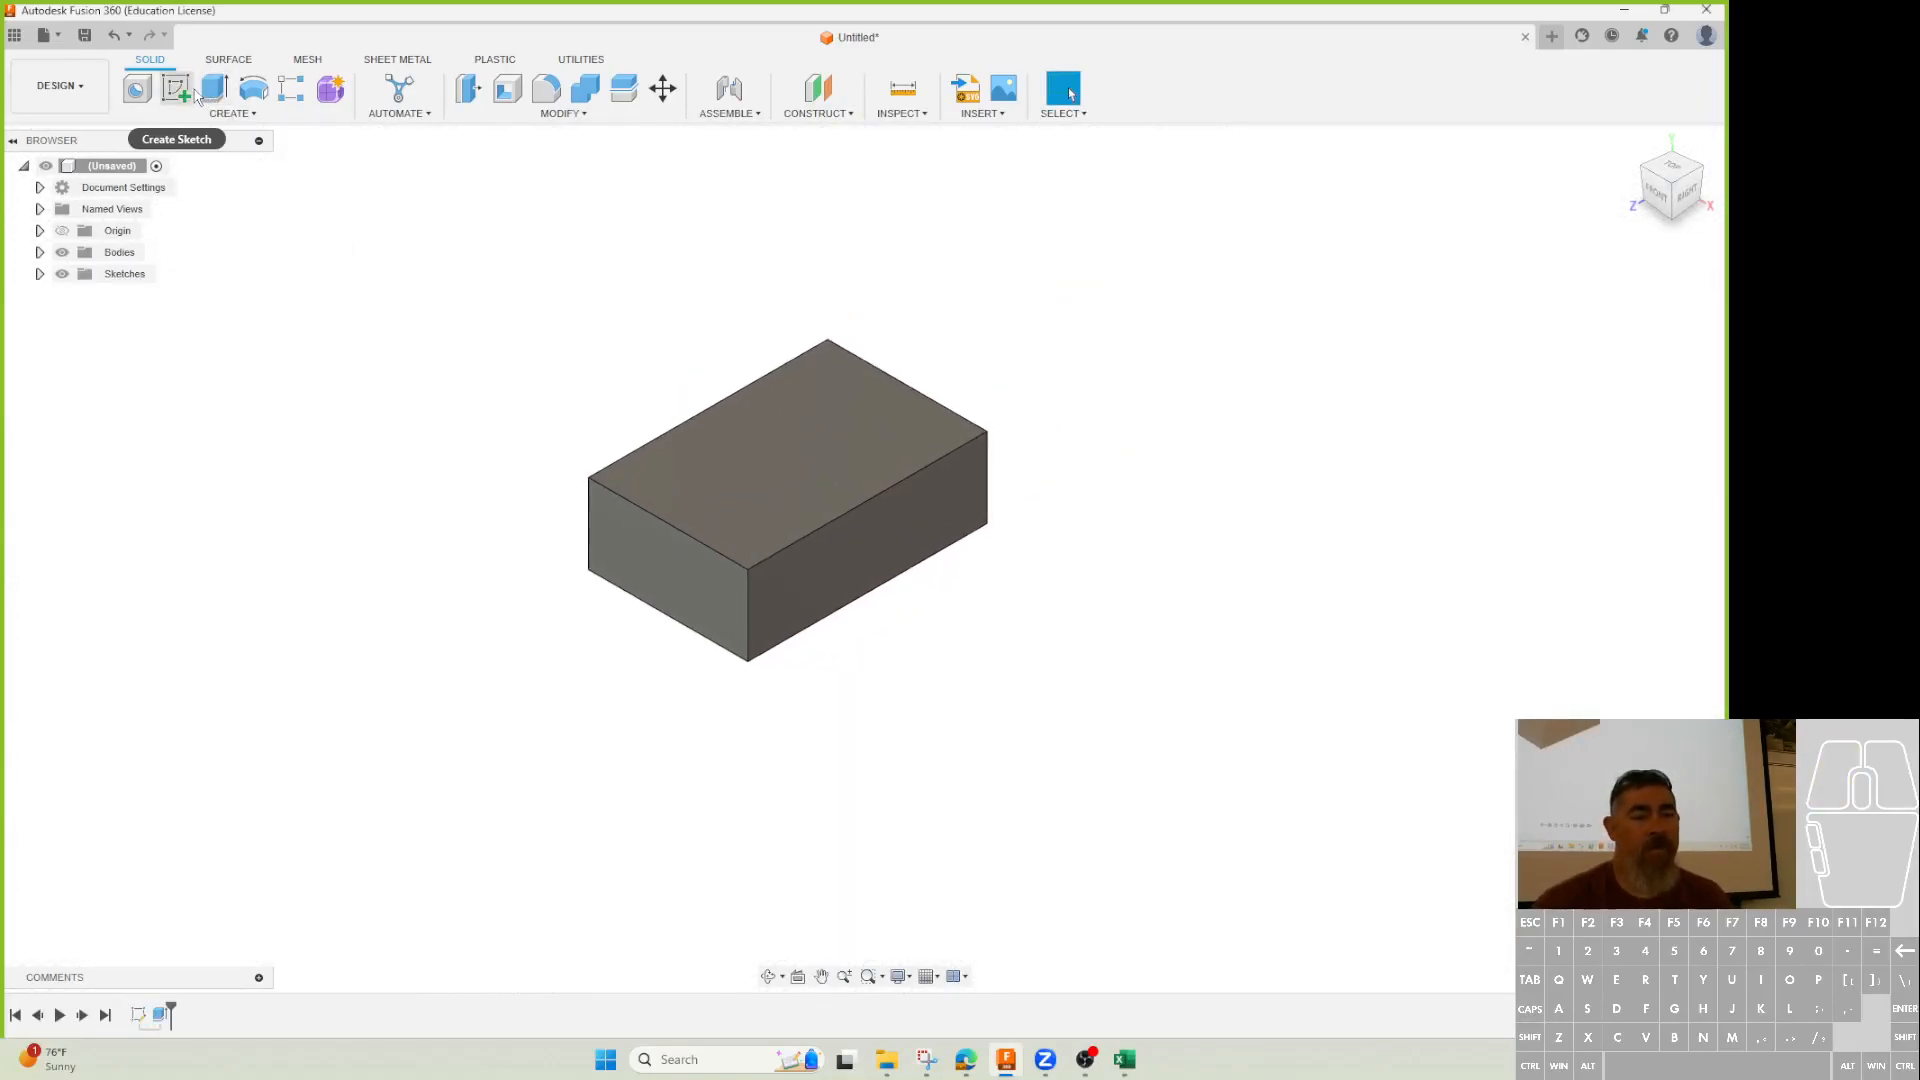
Draw a small rectangle in a new sketch on the block's top face.
click(185, 93)
click(699, 415)
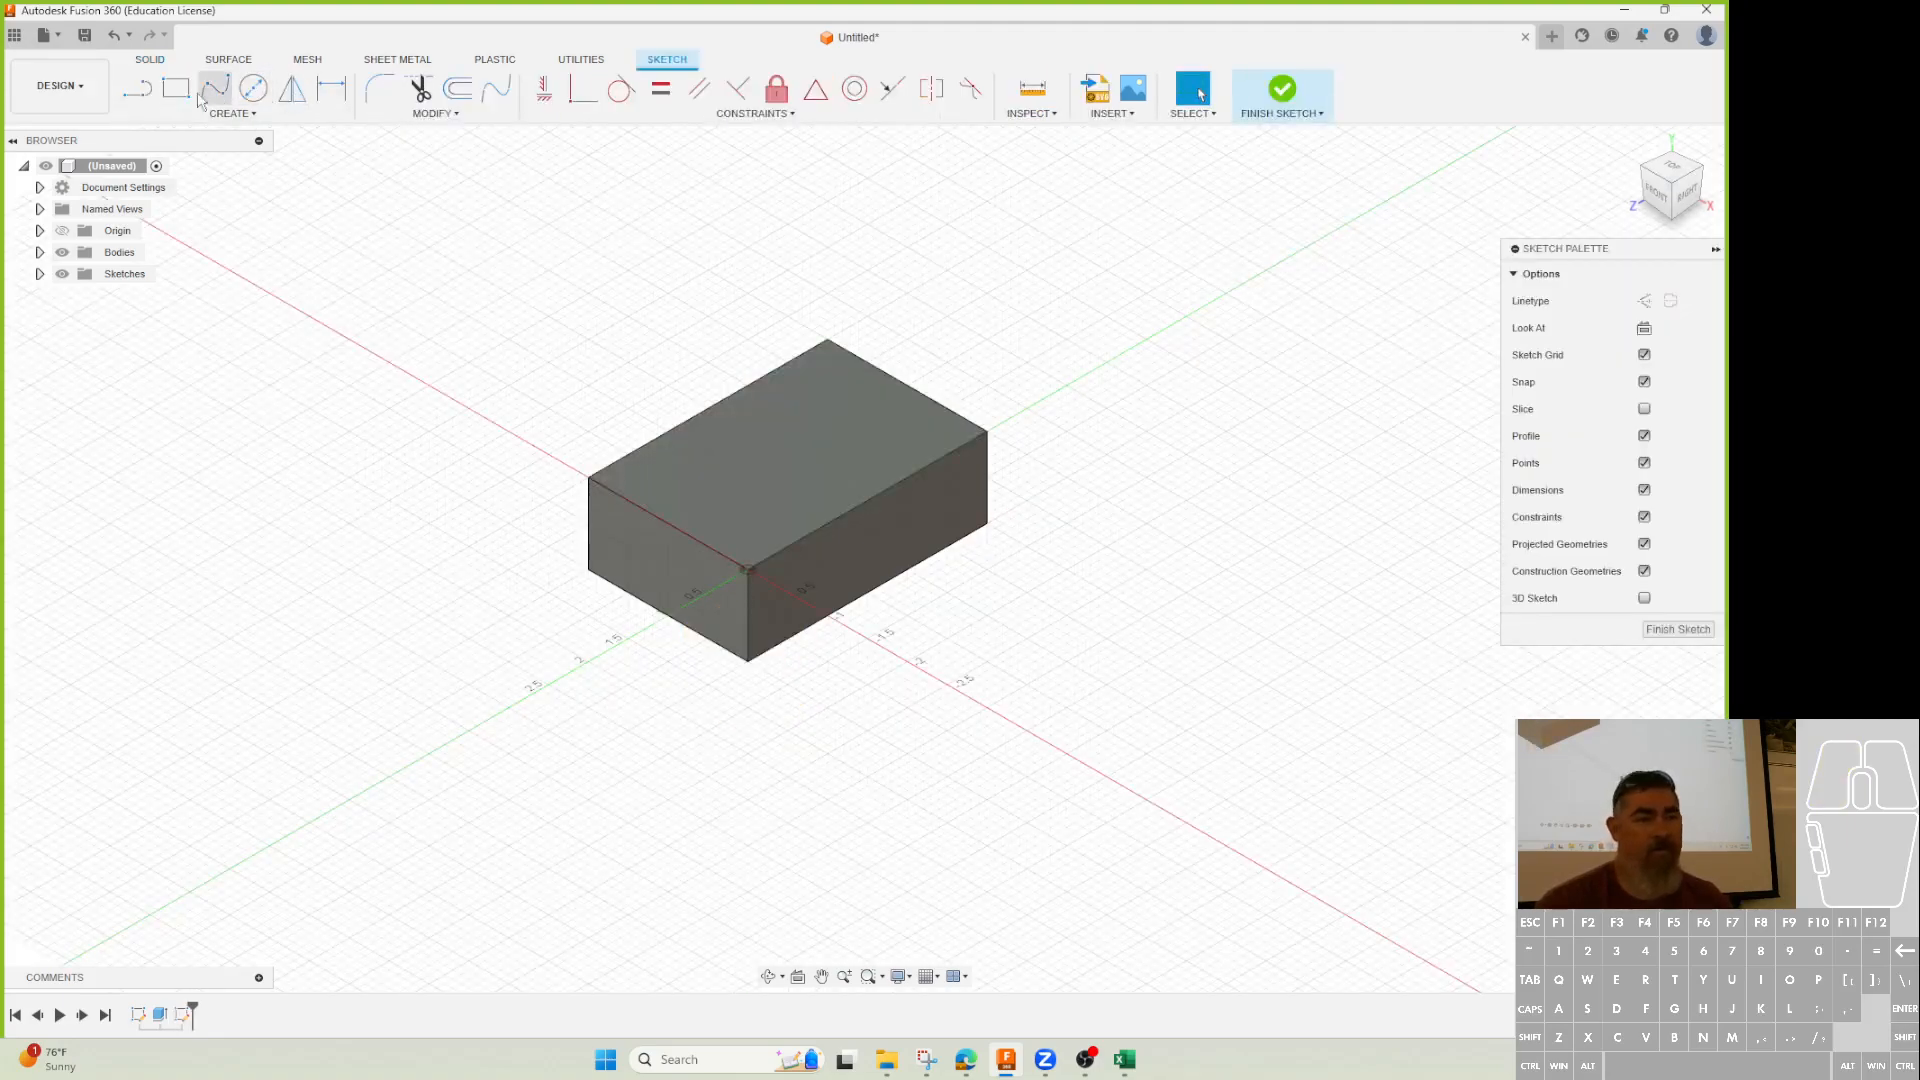
click(176, 88)
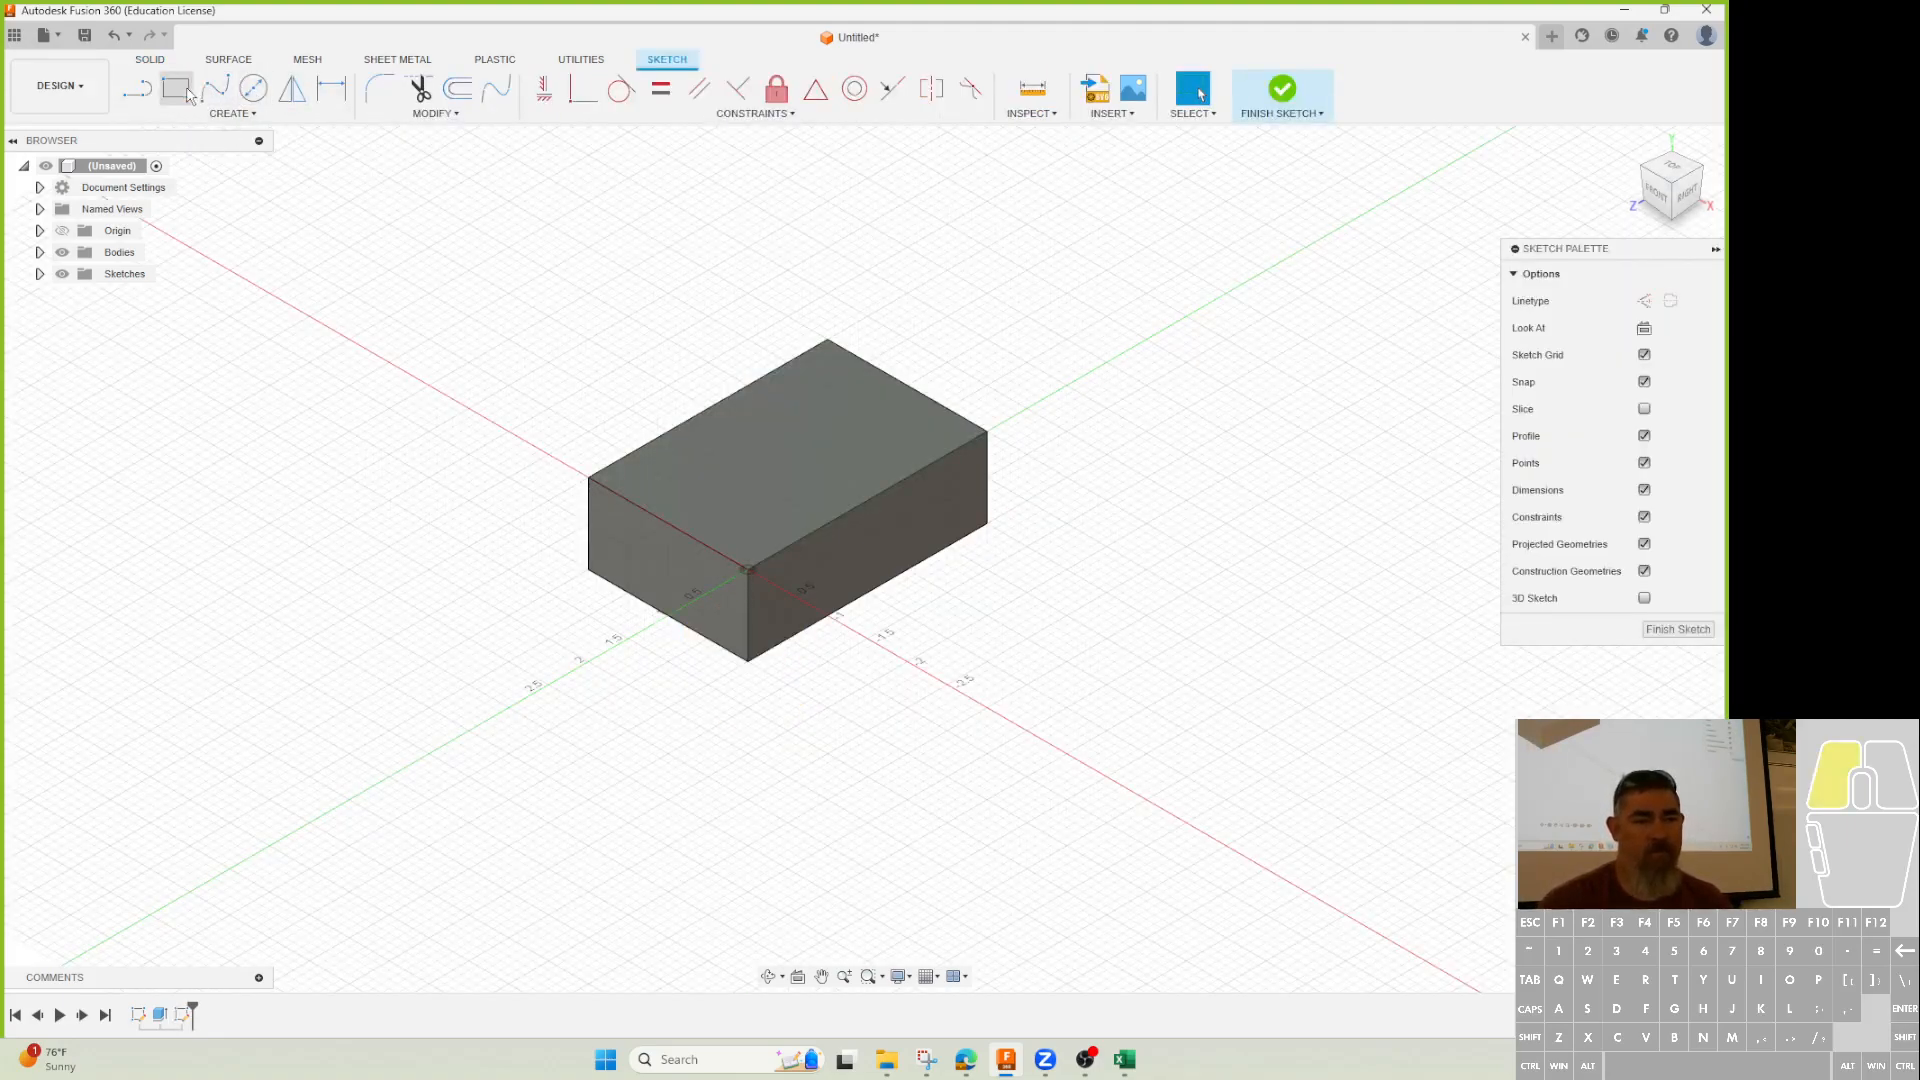
click(763, 499)
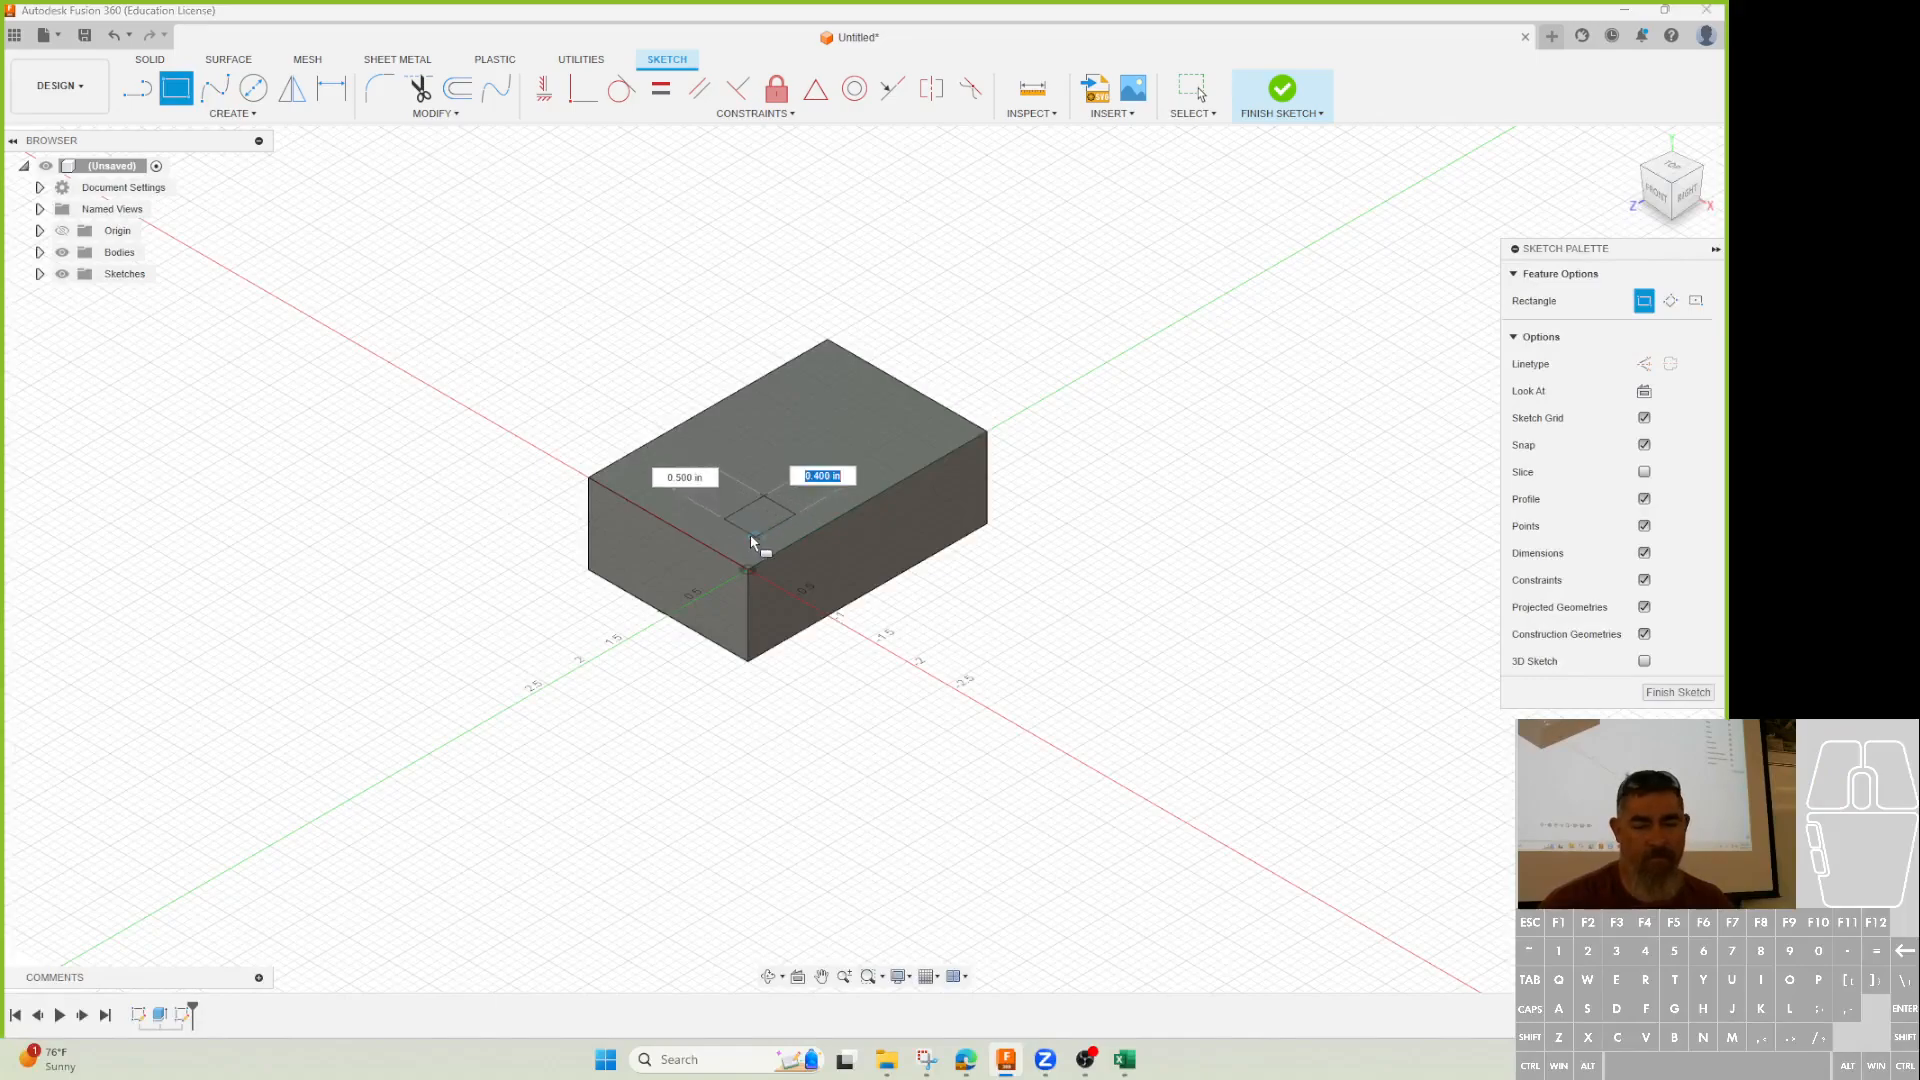
click(756, 531)
scroll(776, 527, down, 1)
scroll(776, 525, down, 4)
key(Escape)
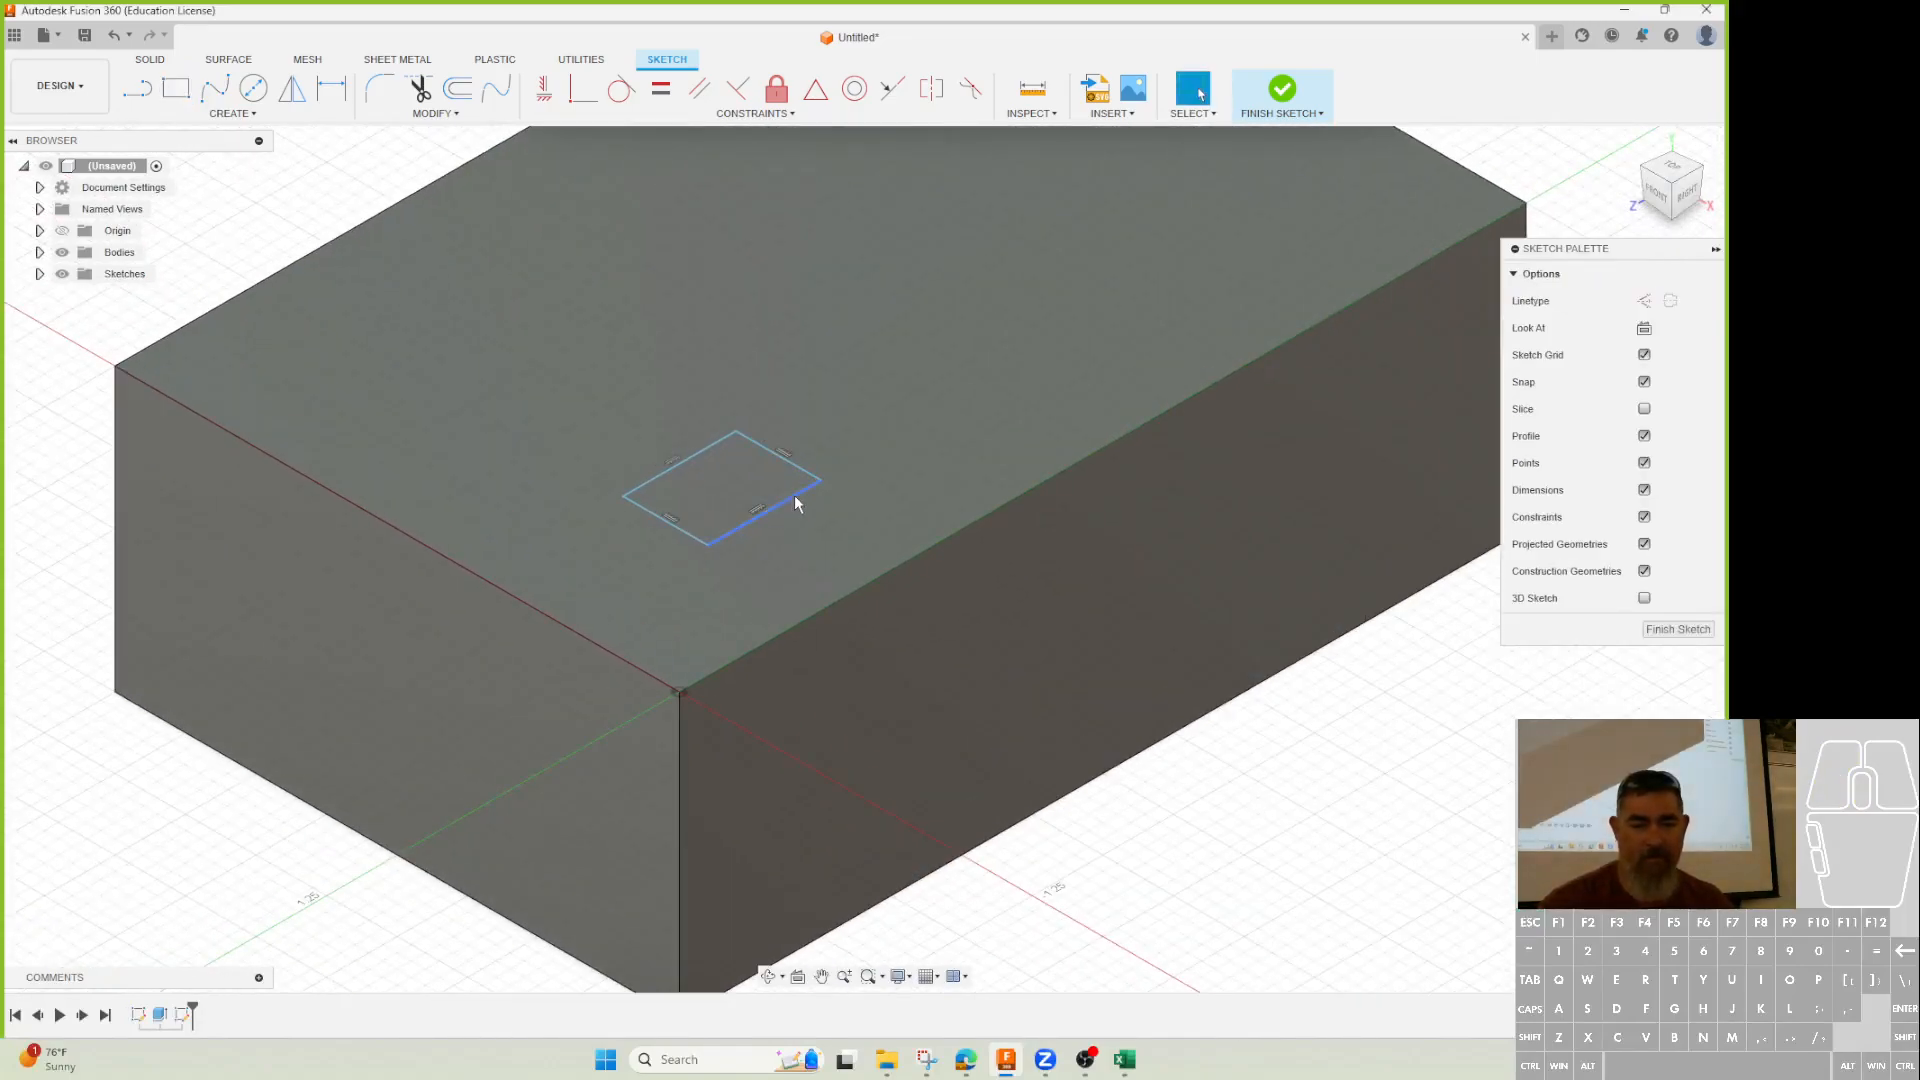
Dimension the small rectangle's sides to 0.30 in and 0.4 in.
key(d)
click(690, 534)
click(652, 562)
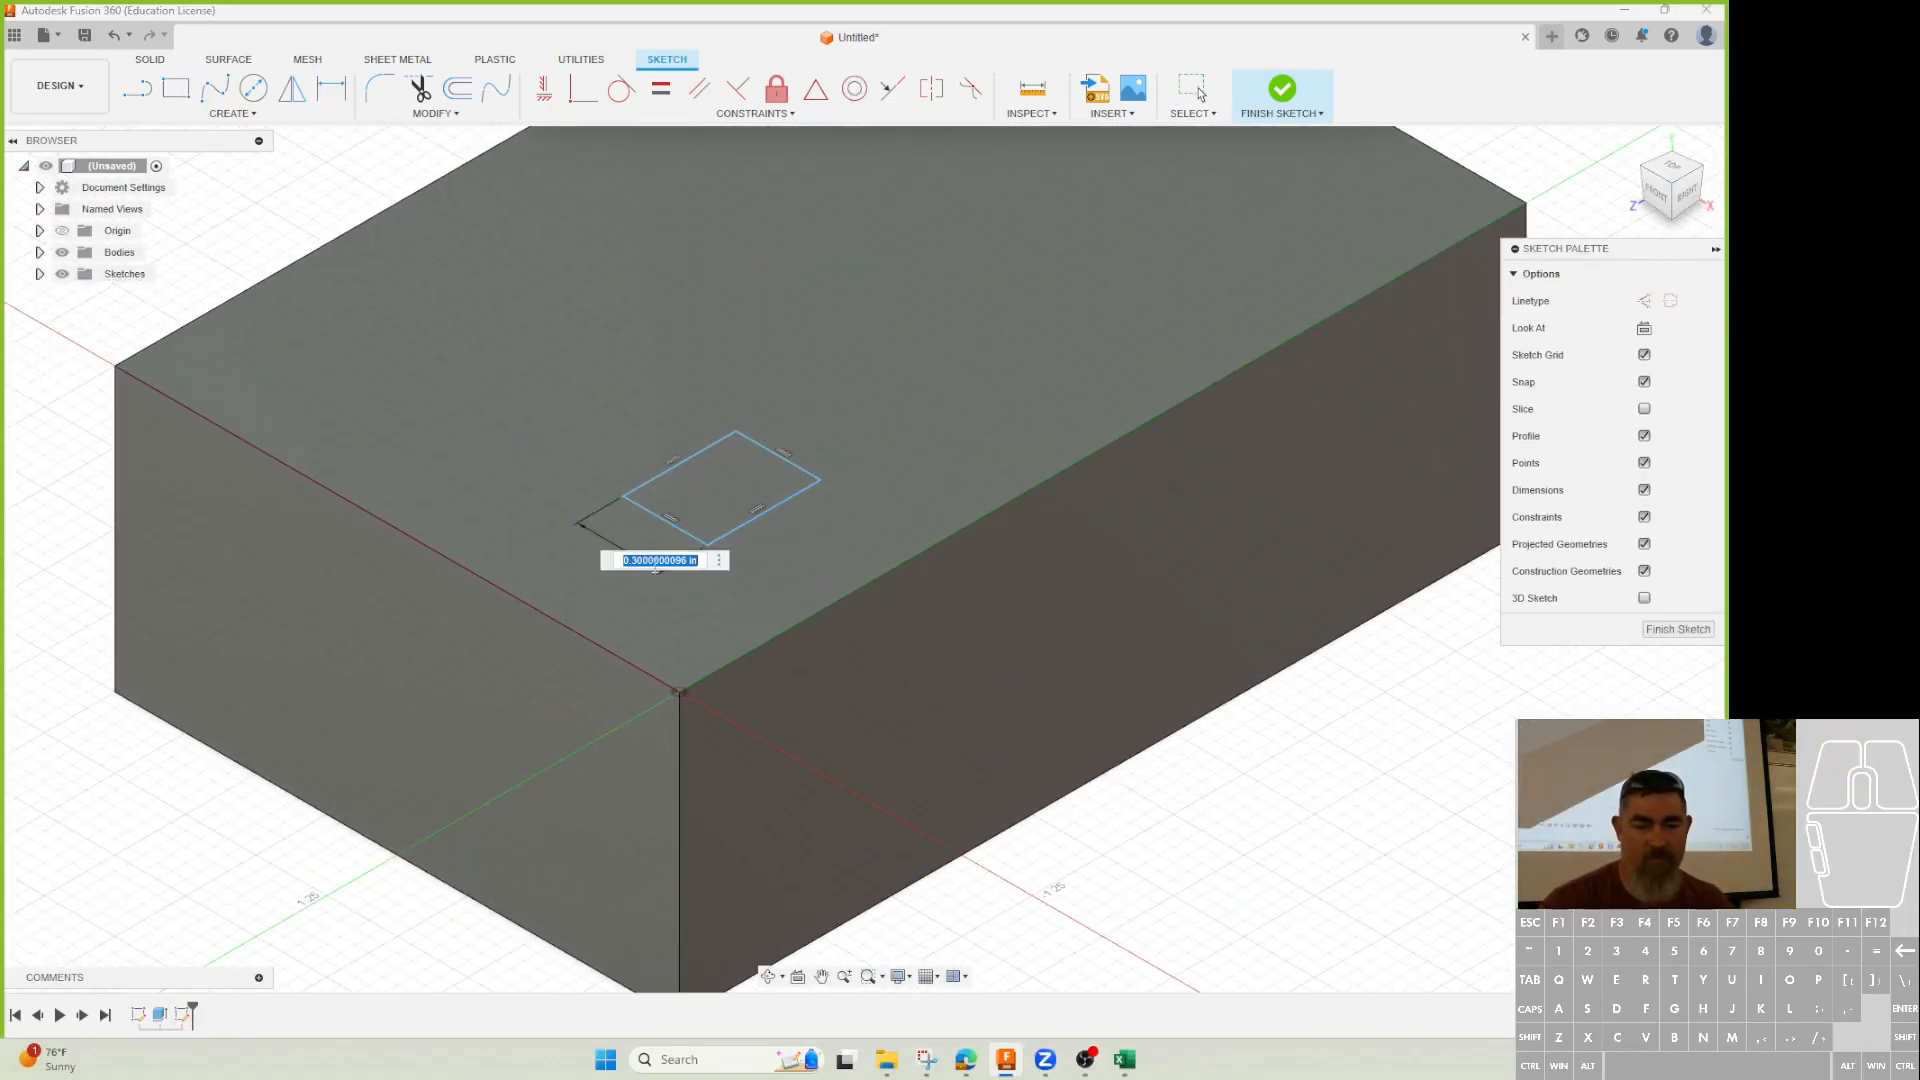
key(Return)
middle_drag(712, 533, 775, 760)
scroll(776, 760, up, 1)
click(800, 758)
click(818, 785)
text(0.4)
key(Return)
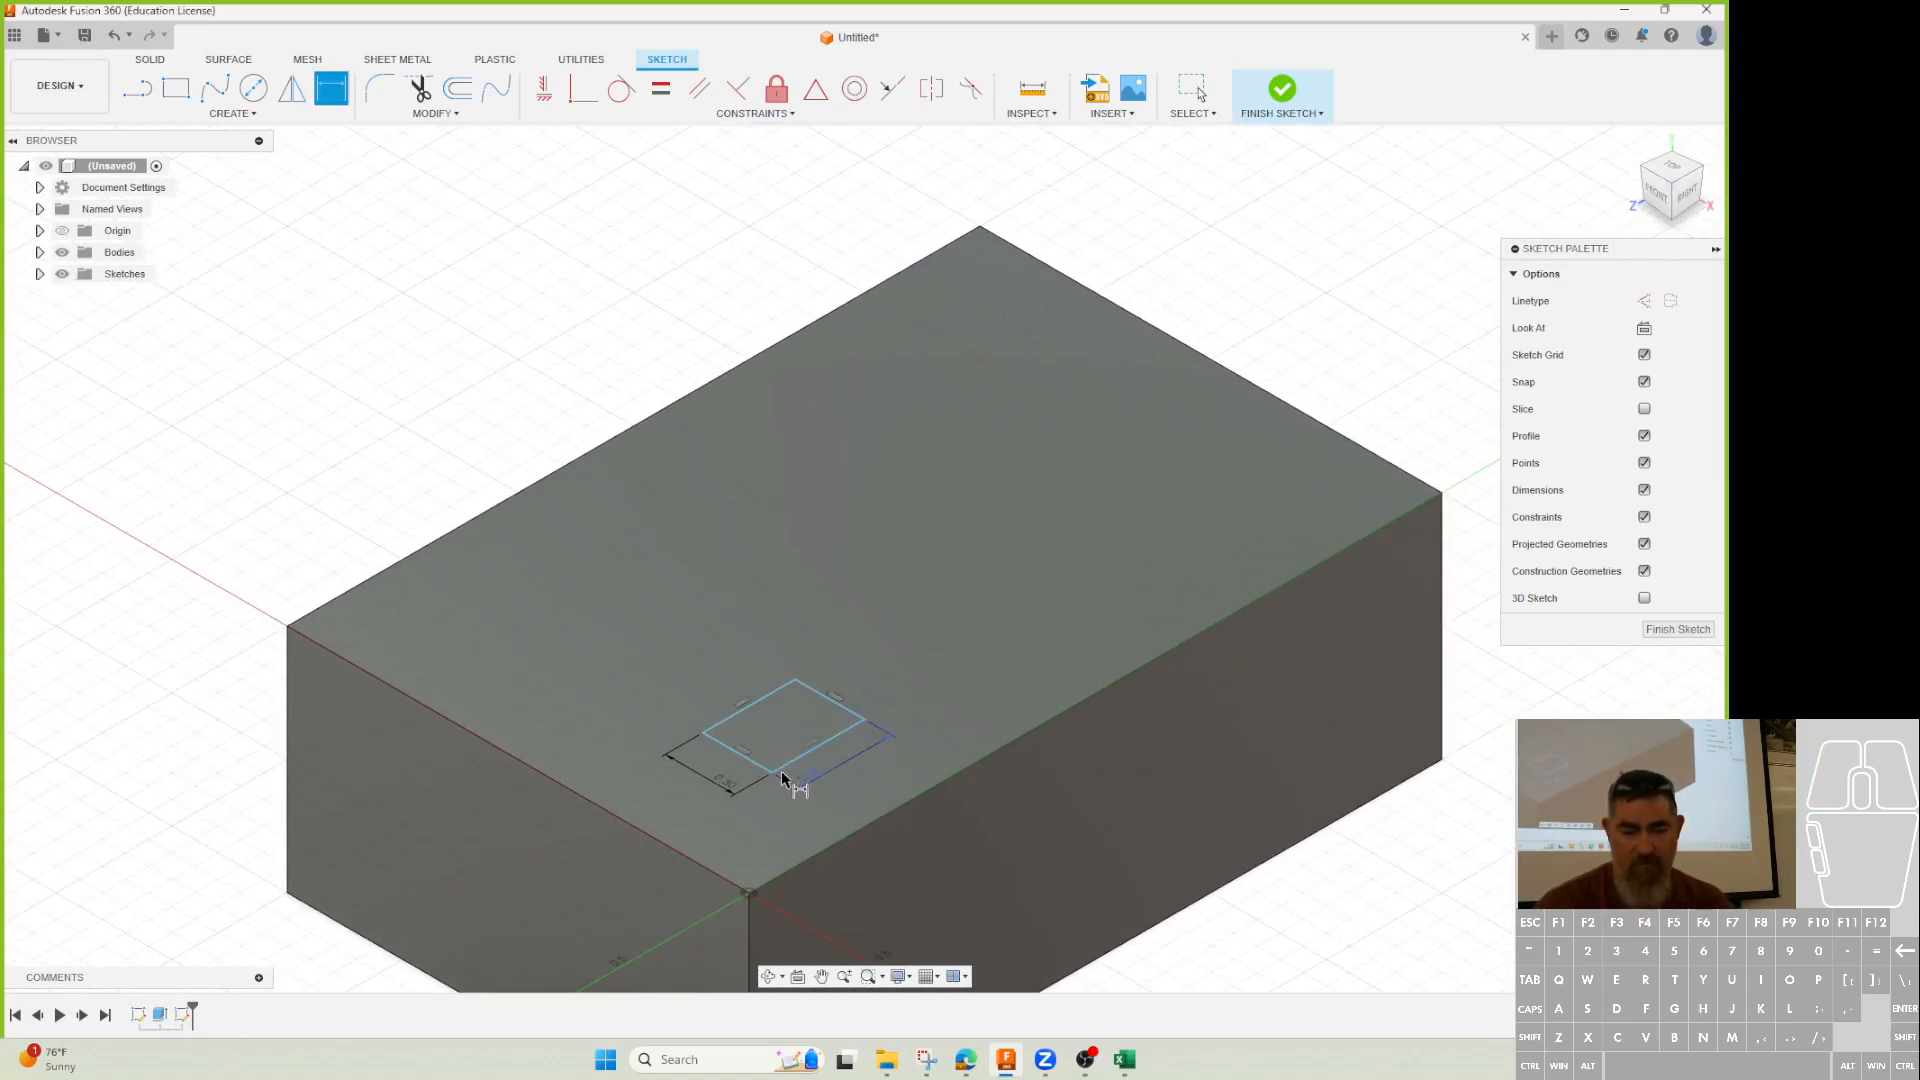
Locate the rectangle 0.5 in and 0.375 in from the block's front edges, then finish the sketch.
click(764, 772)
click(729, 881)
click(767, 849)
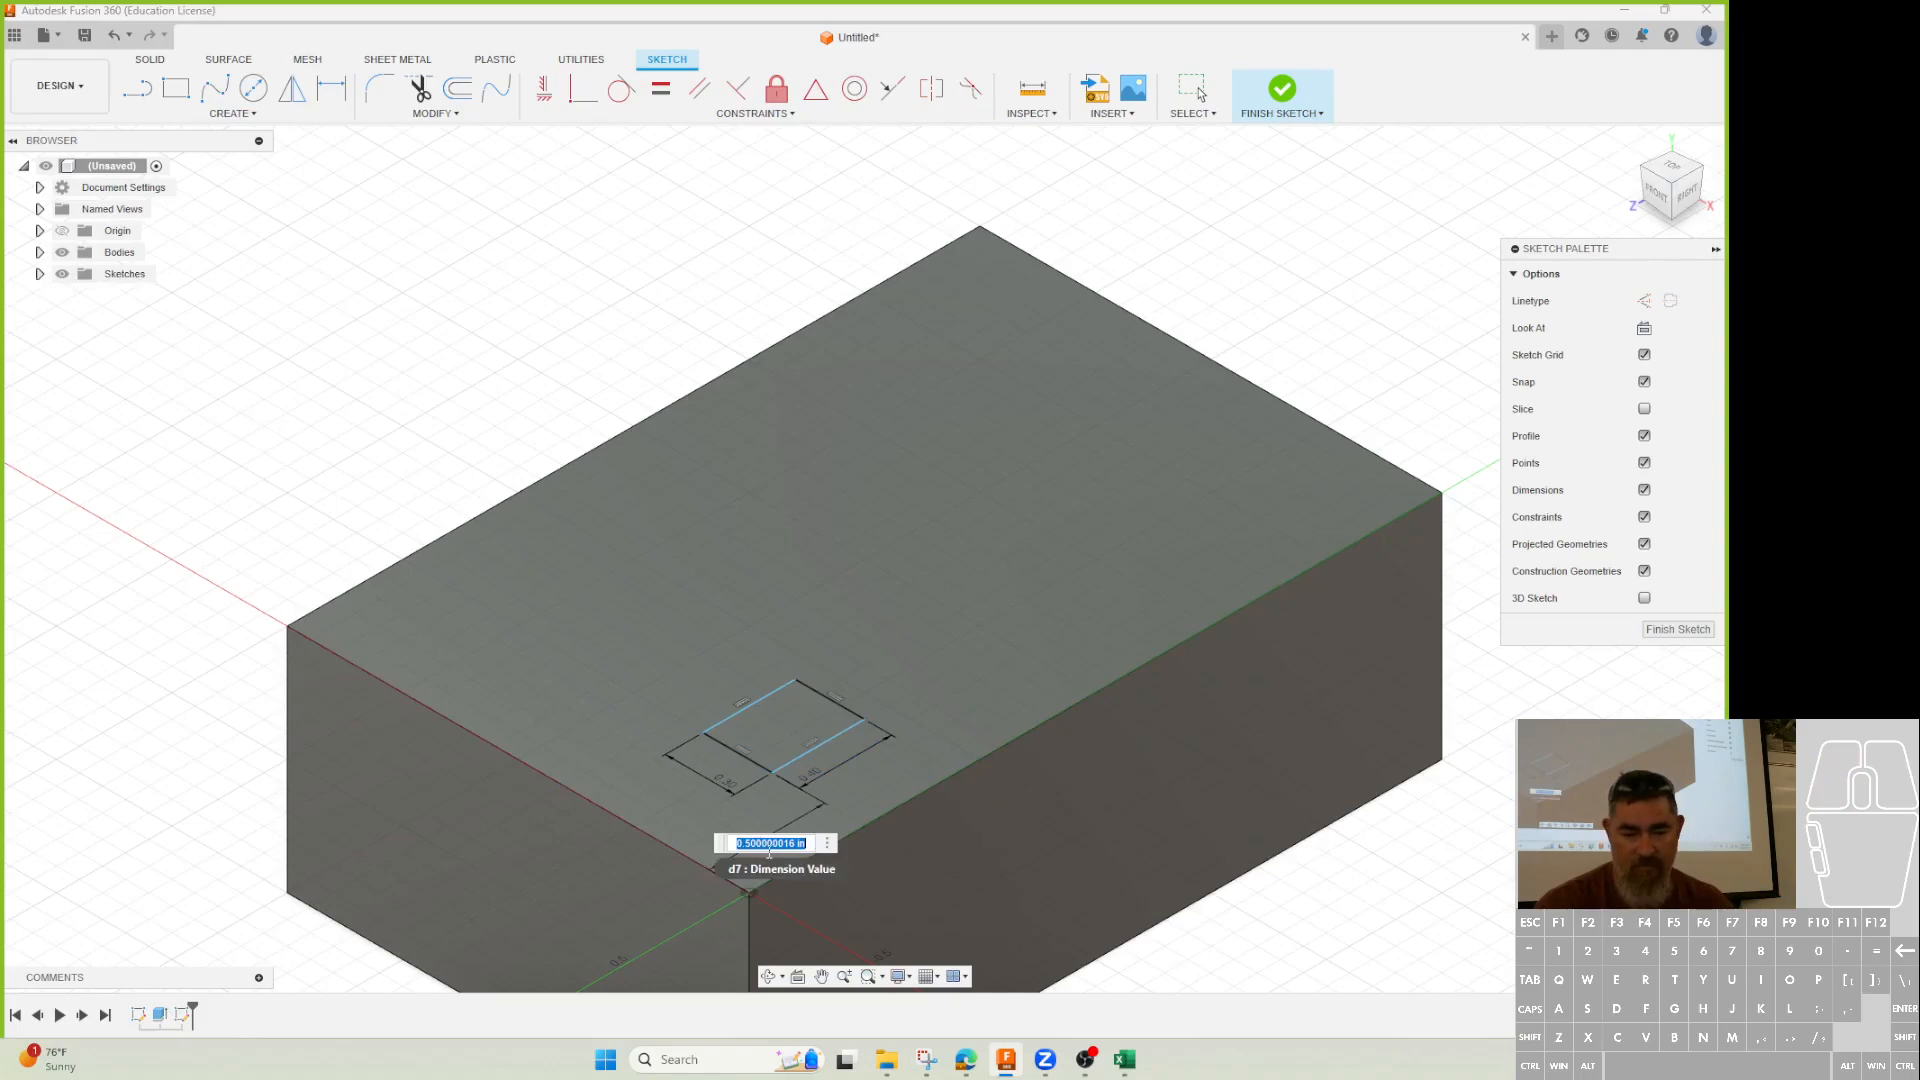
text(0.5)
key(Return)
click(816, 749)
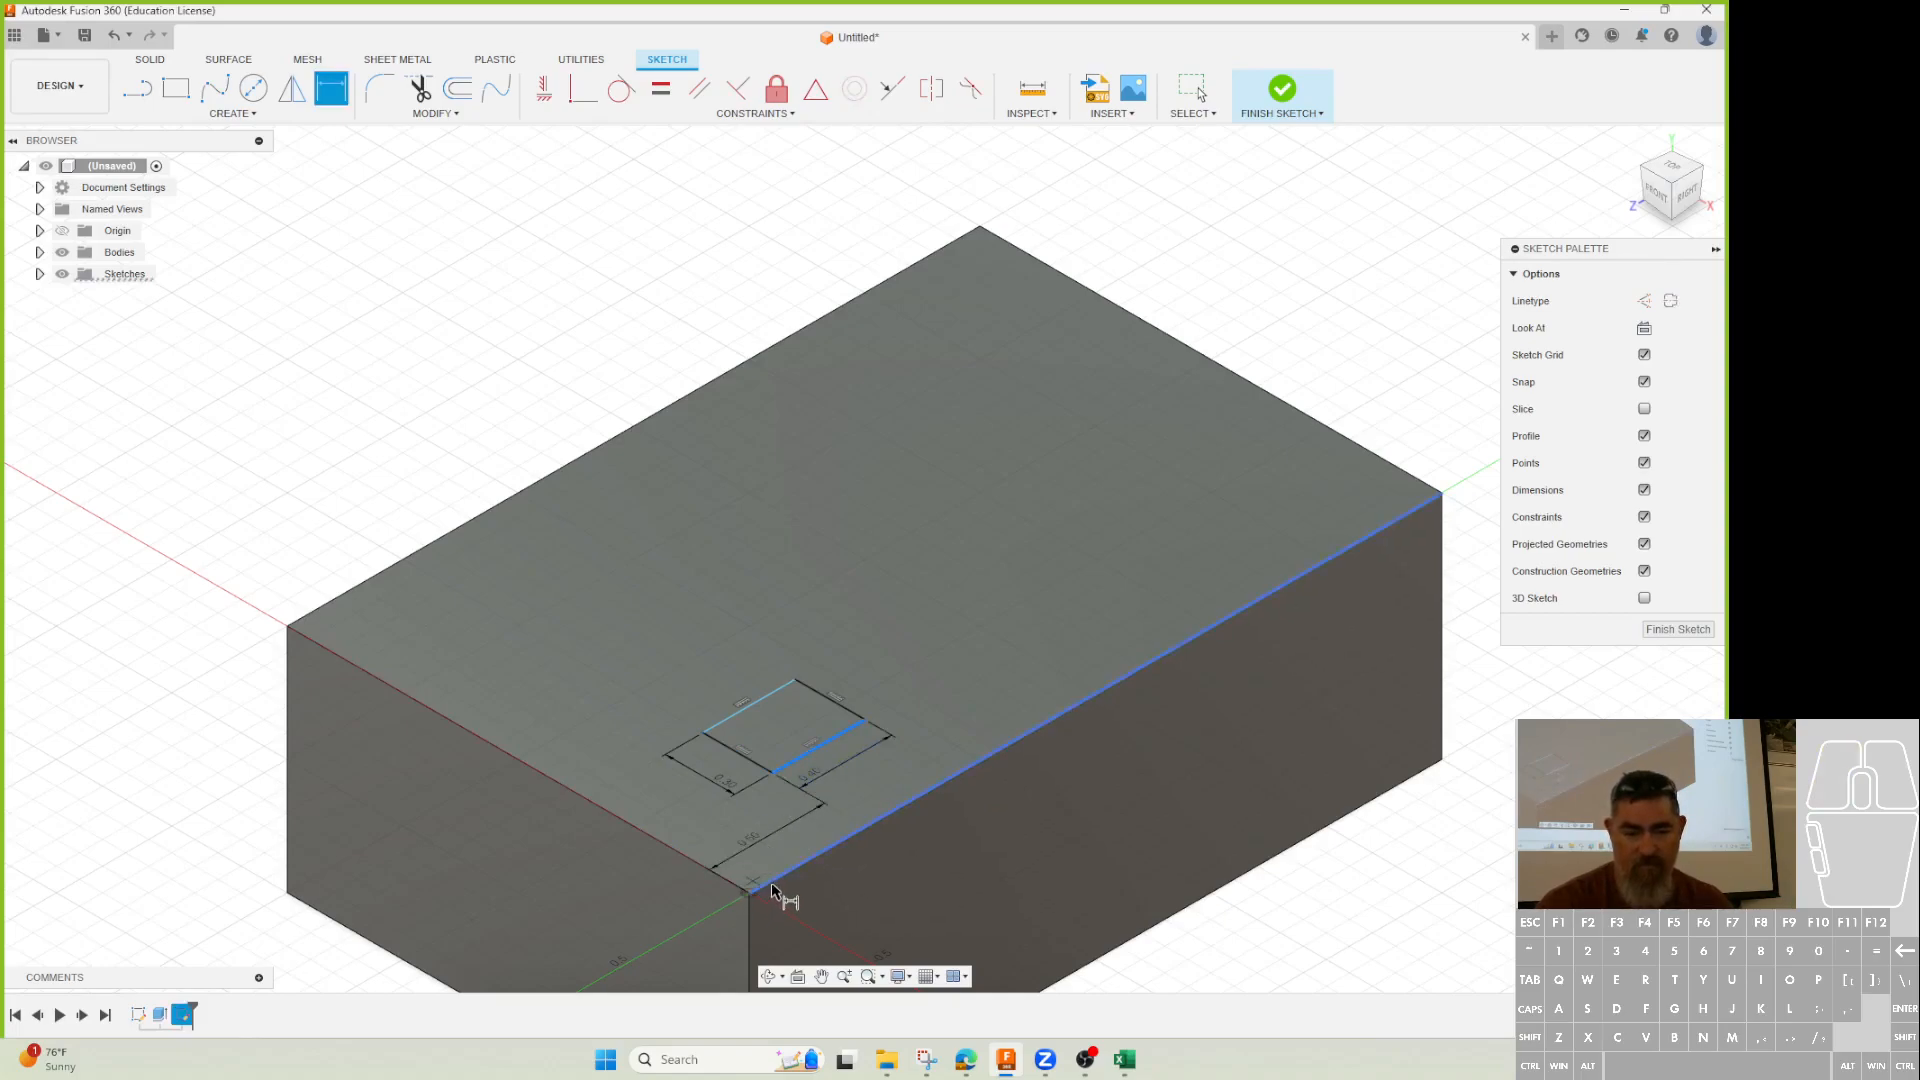
click(877, 812)
click(885, 795)
text(0.375)
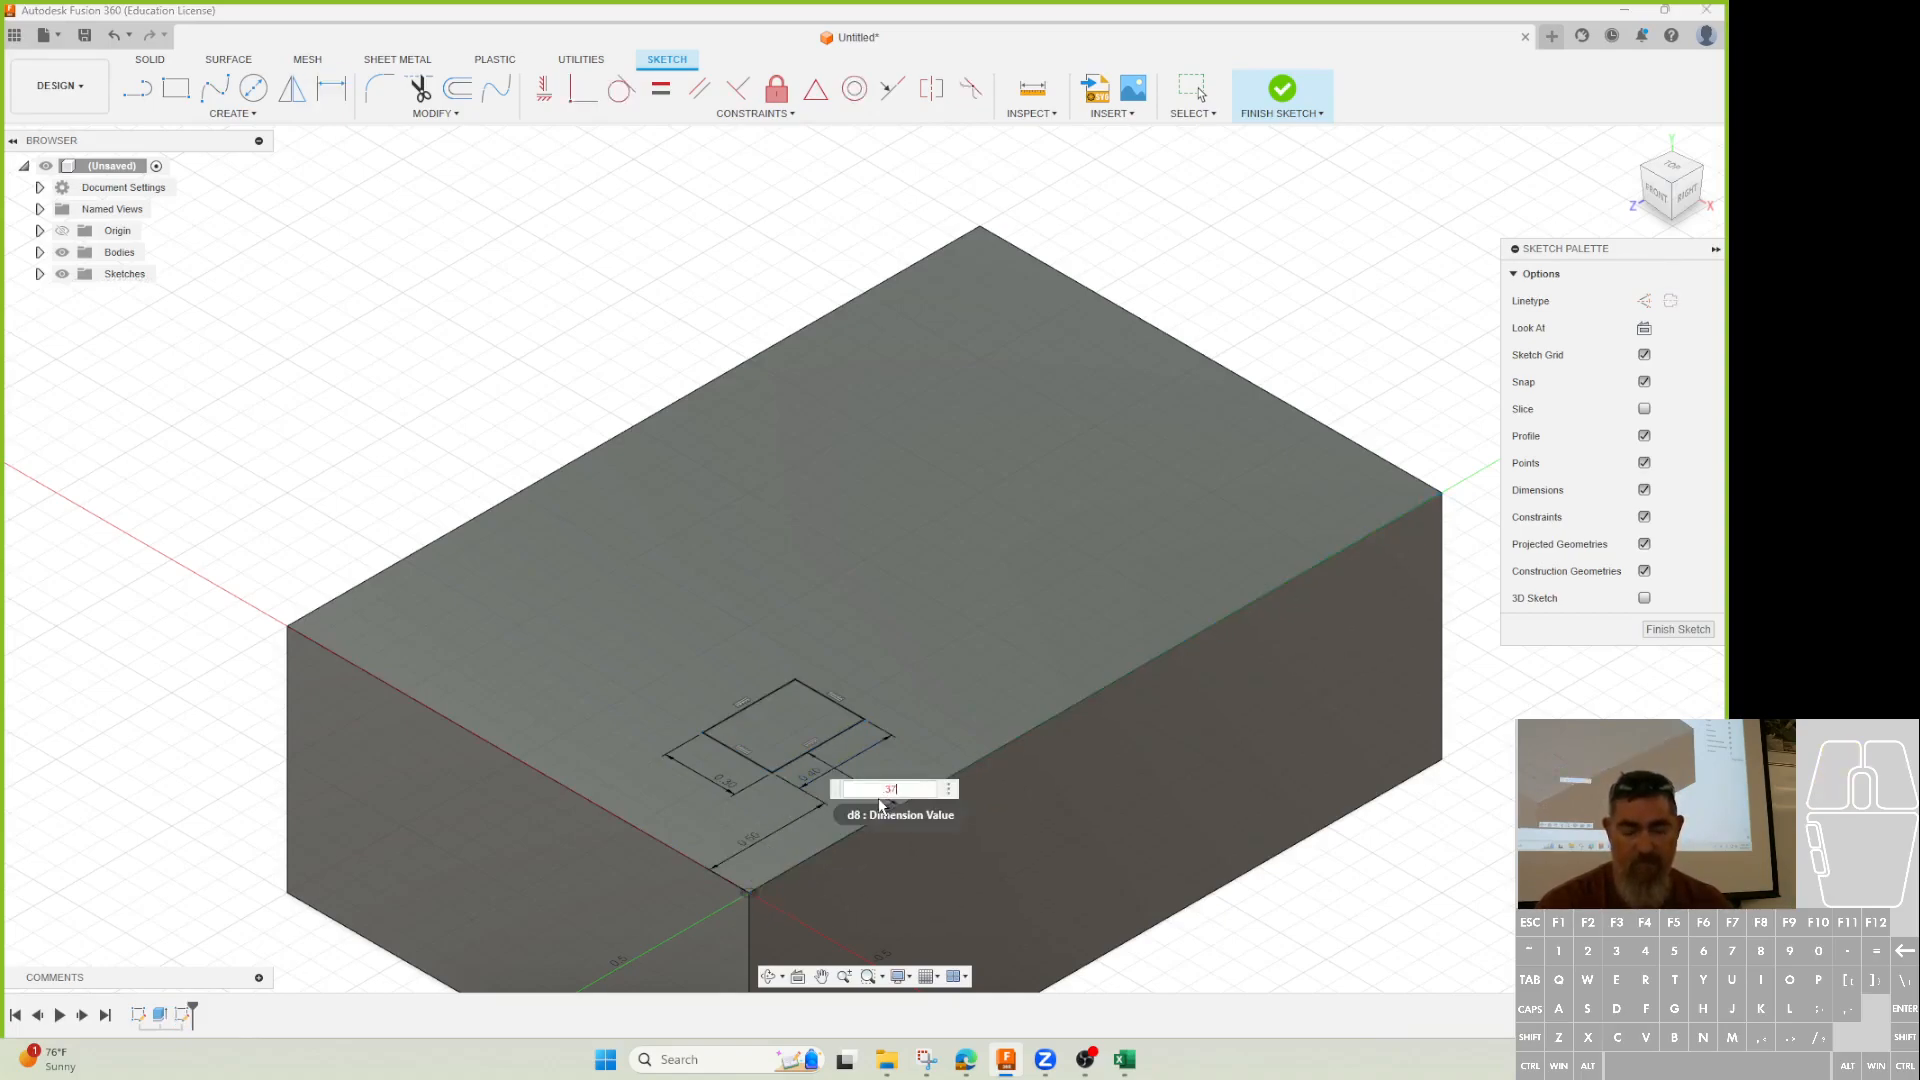
key(Return)
click(1282, 88)
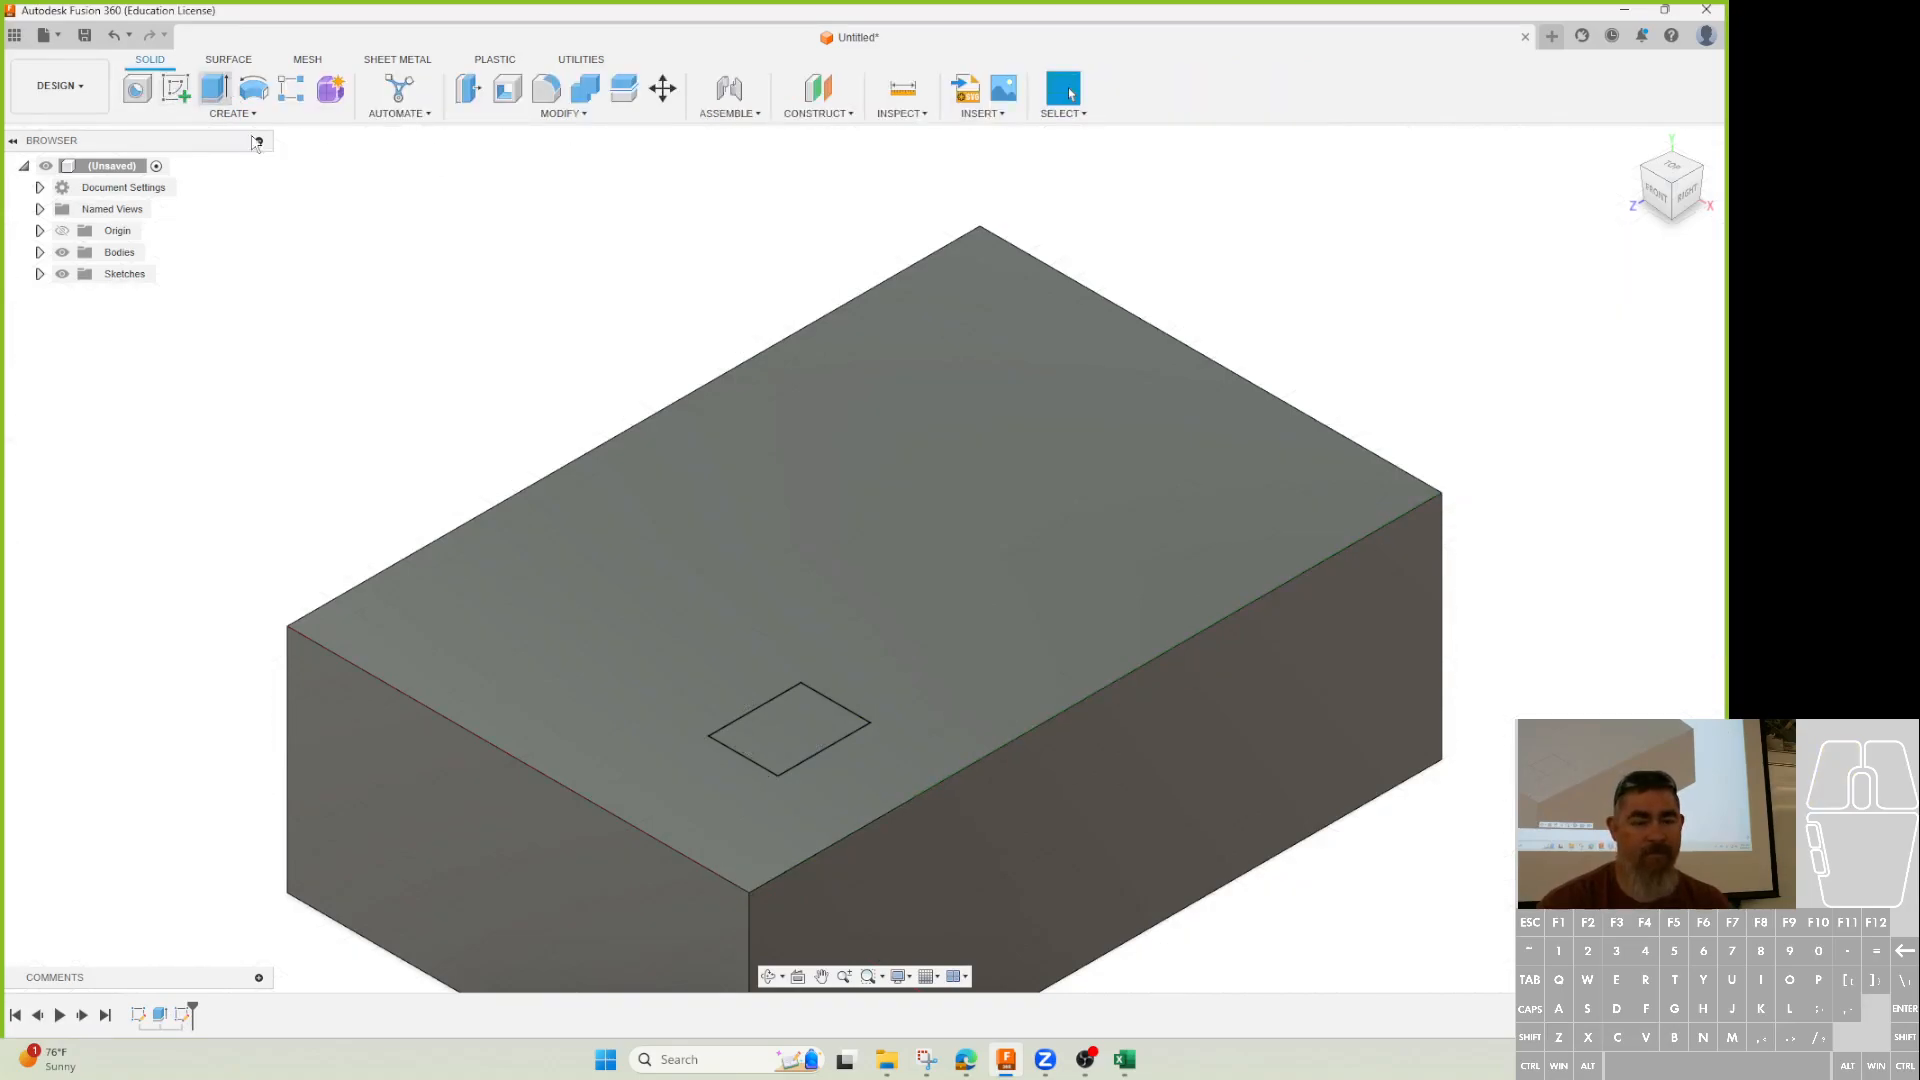
Extrude-cut the small rectangle 0.10 in deep with a -25° taper, then inspect the pocket.
click(214, 88)
click(796, 728)
drag(789, 718, 789, 745)
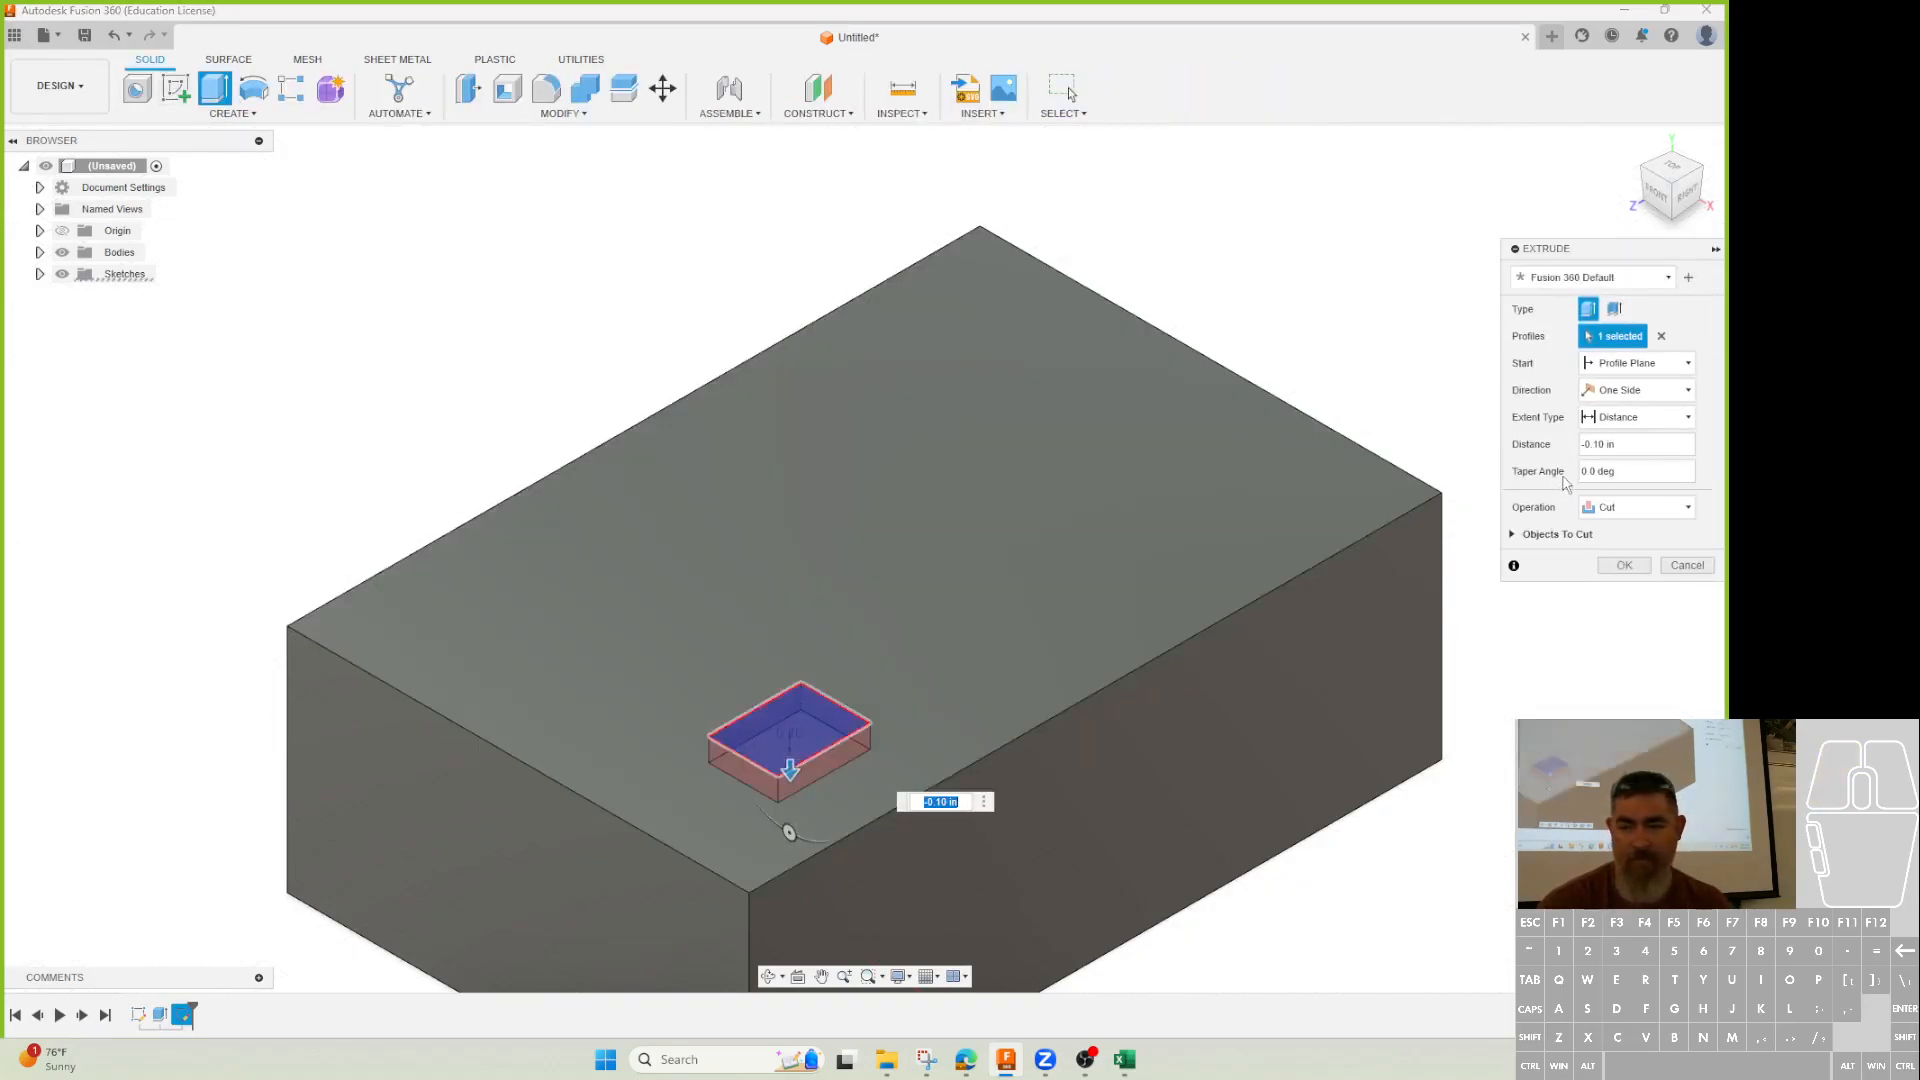
drag(788, 834, 806, 845)
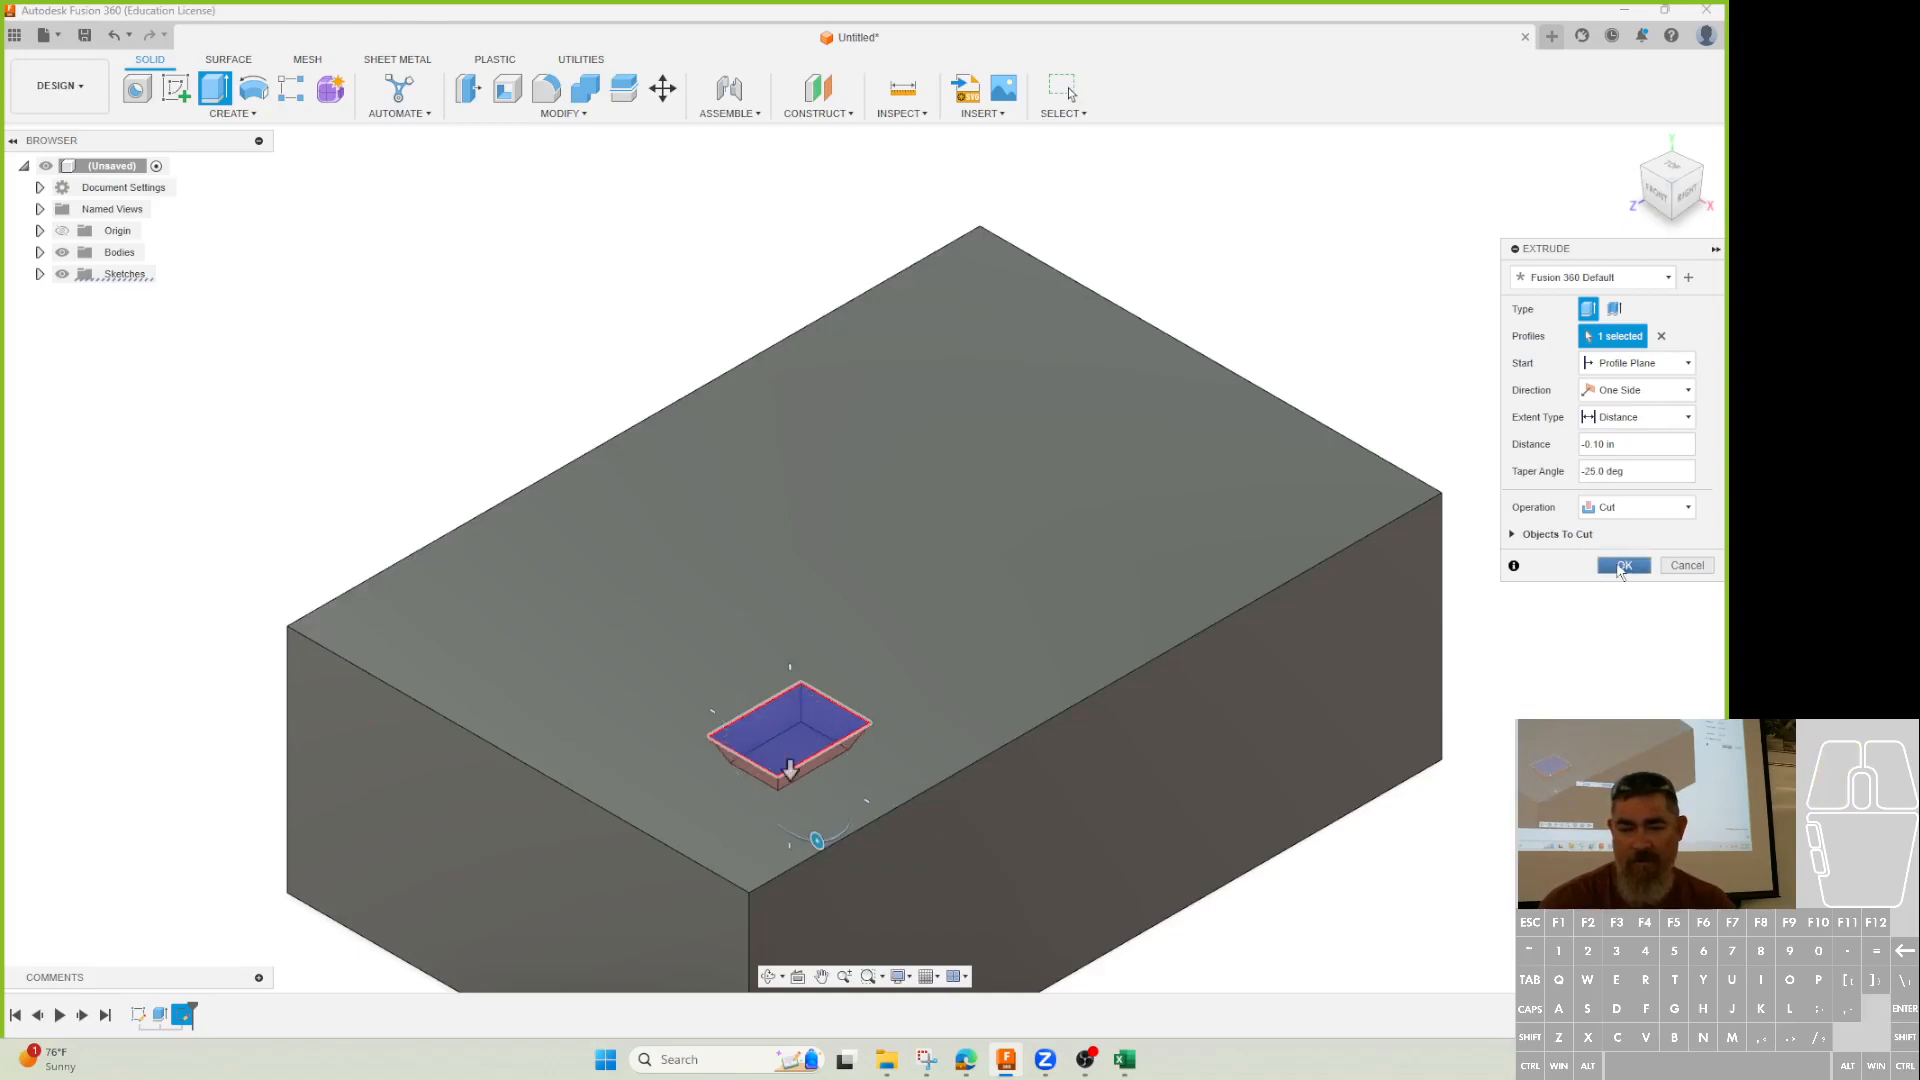
click(1623, 565)
scroll(621, 625, up, 1)
middle_drag(621, 625, 555, 510)
shift+middle_drag(532, 700, 478, 700)
Start a Rectangular Pattern with Object Type set to Features, then minimize Fusion 360.
click(293, 90)
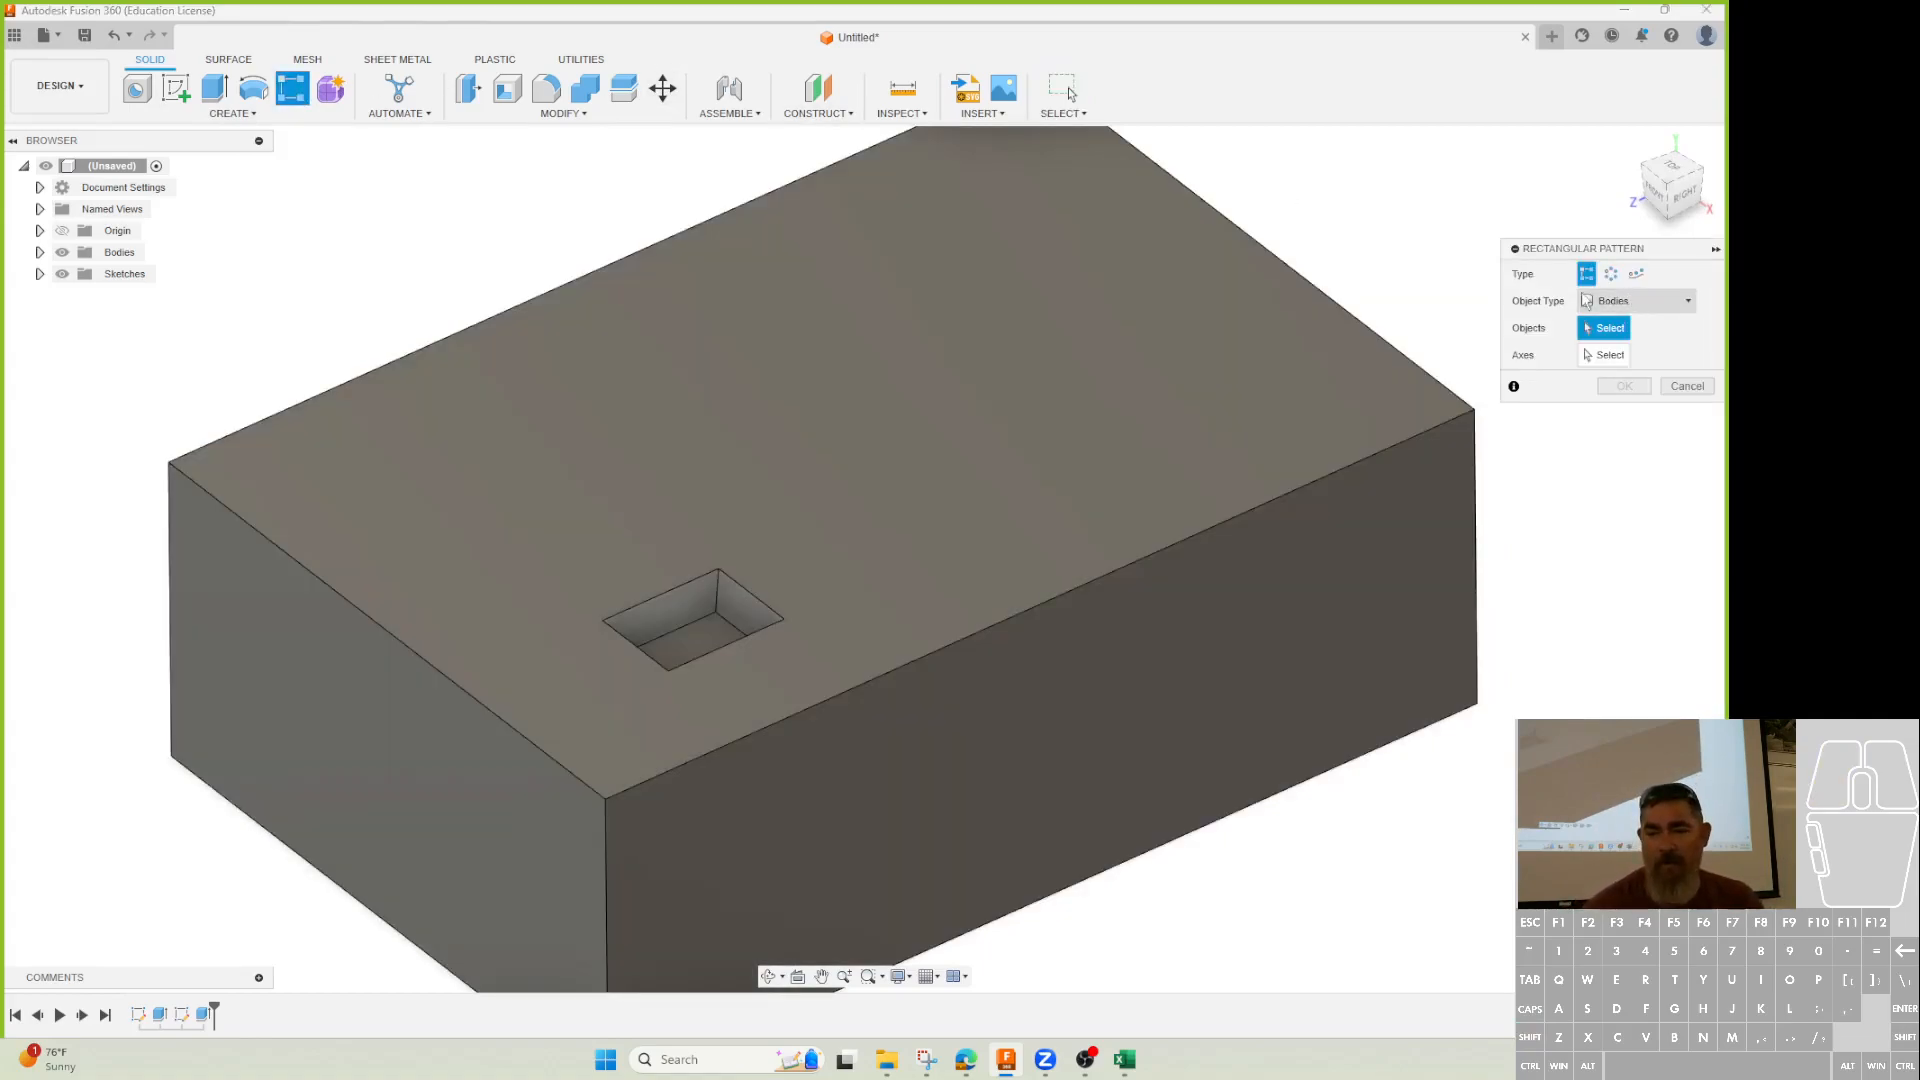
click(1610, 274)
click(1636, 274)
click(1609, 275)
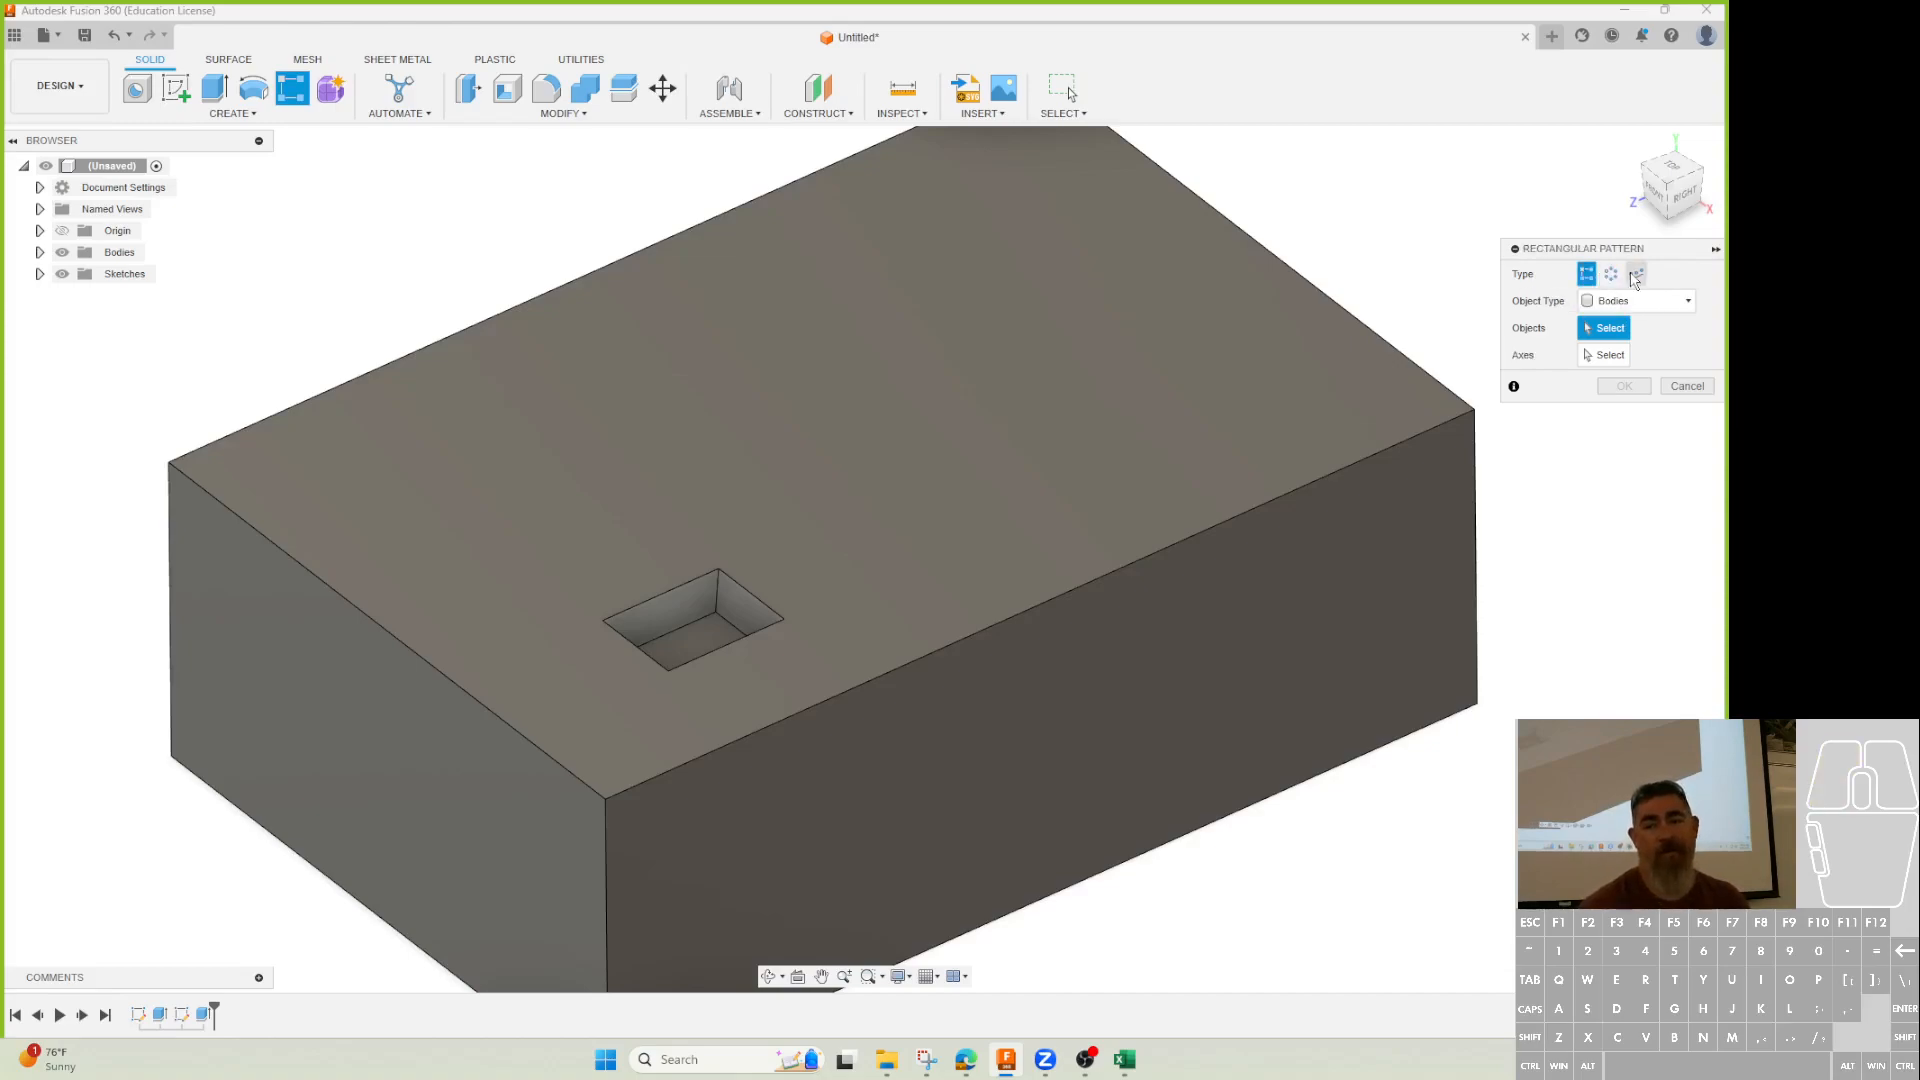
click(1587, 274)
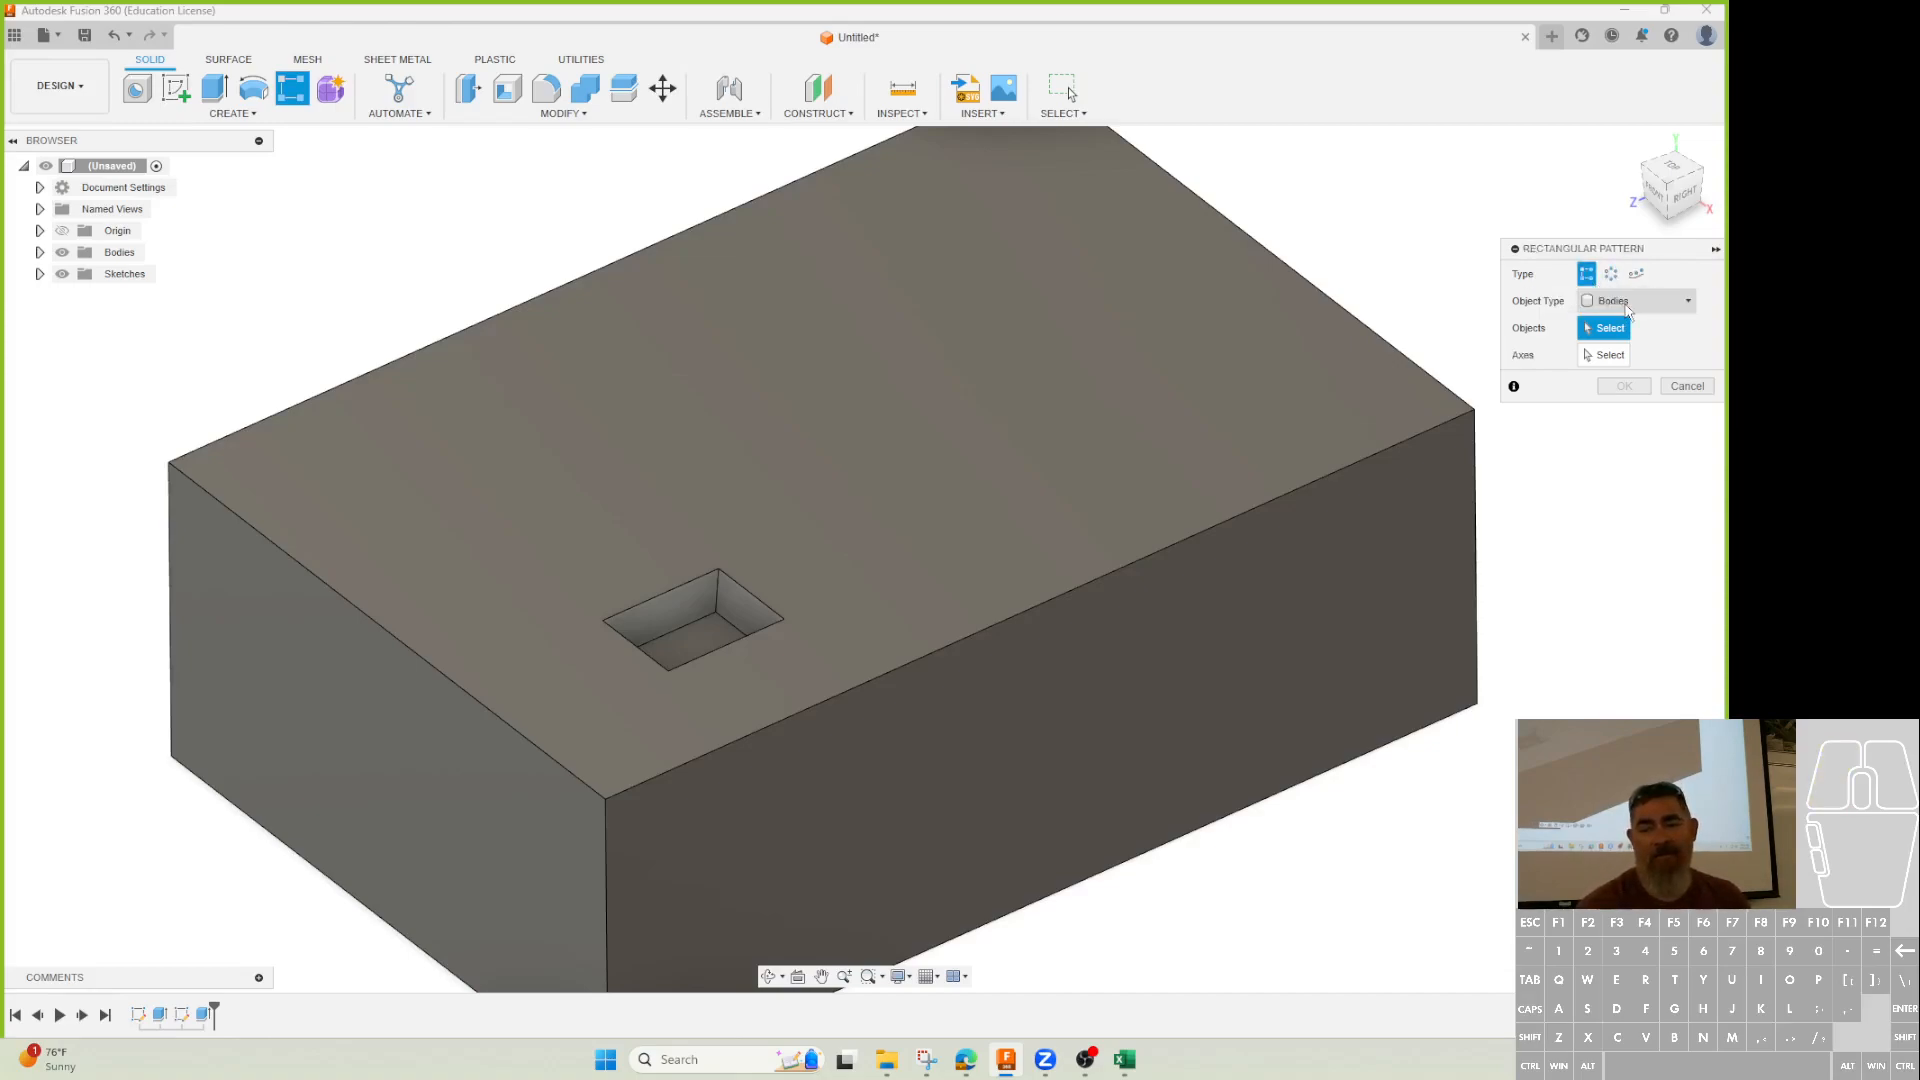
click(1629, 302)
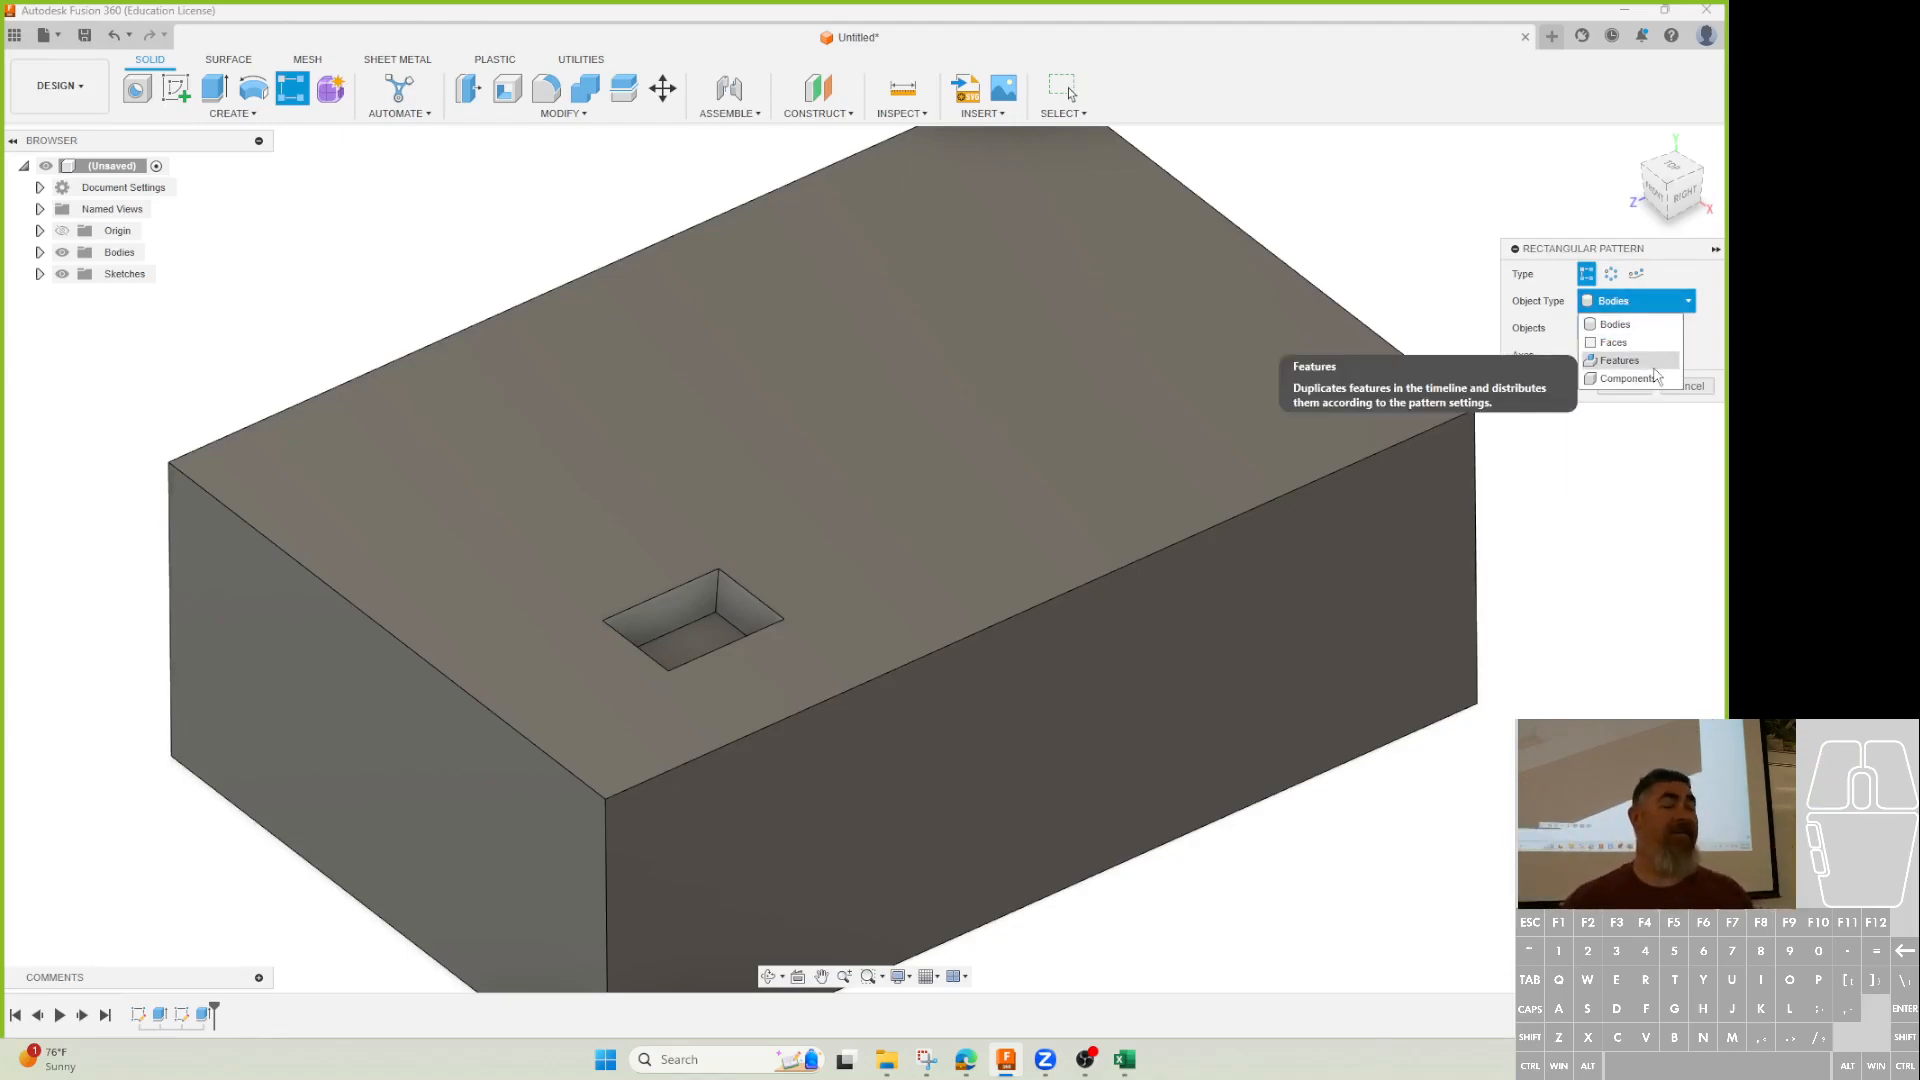
click(1620, 360)
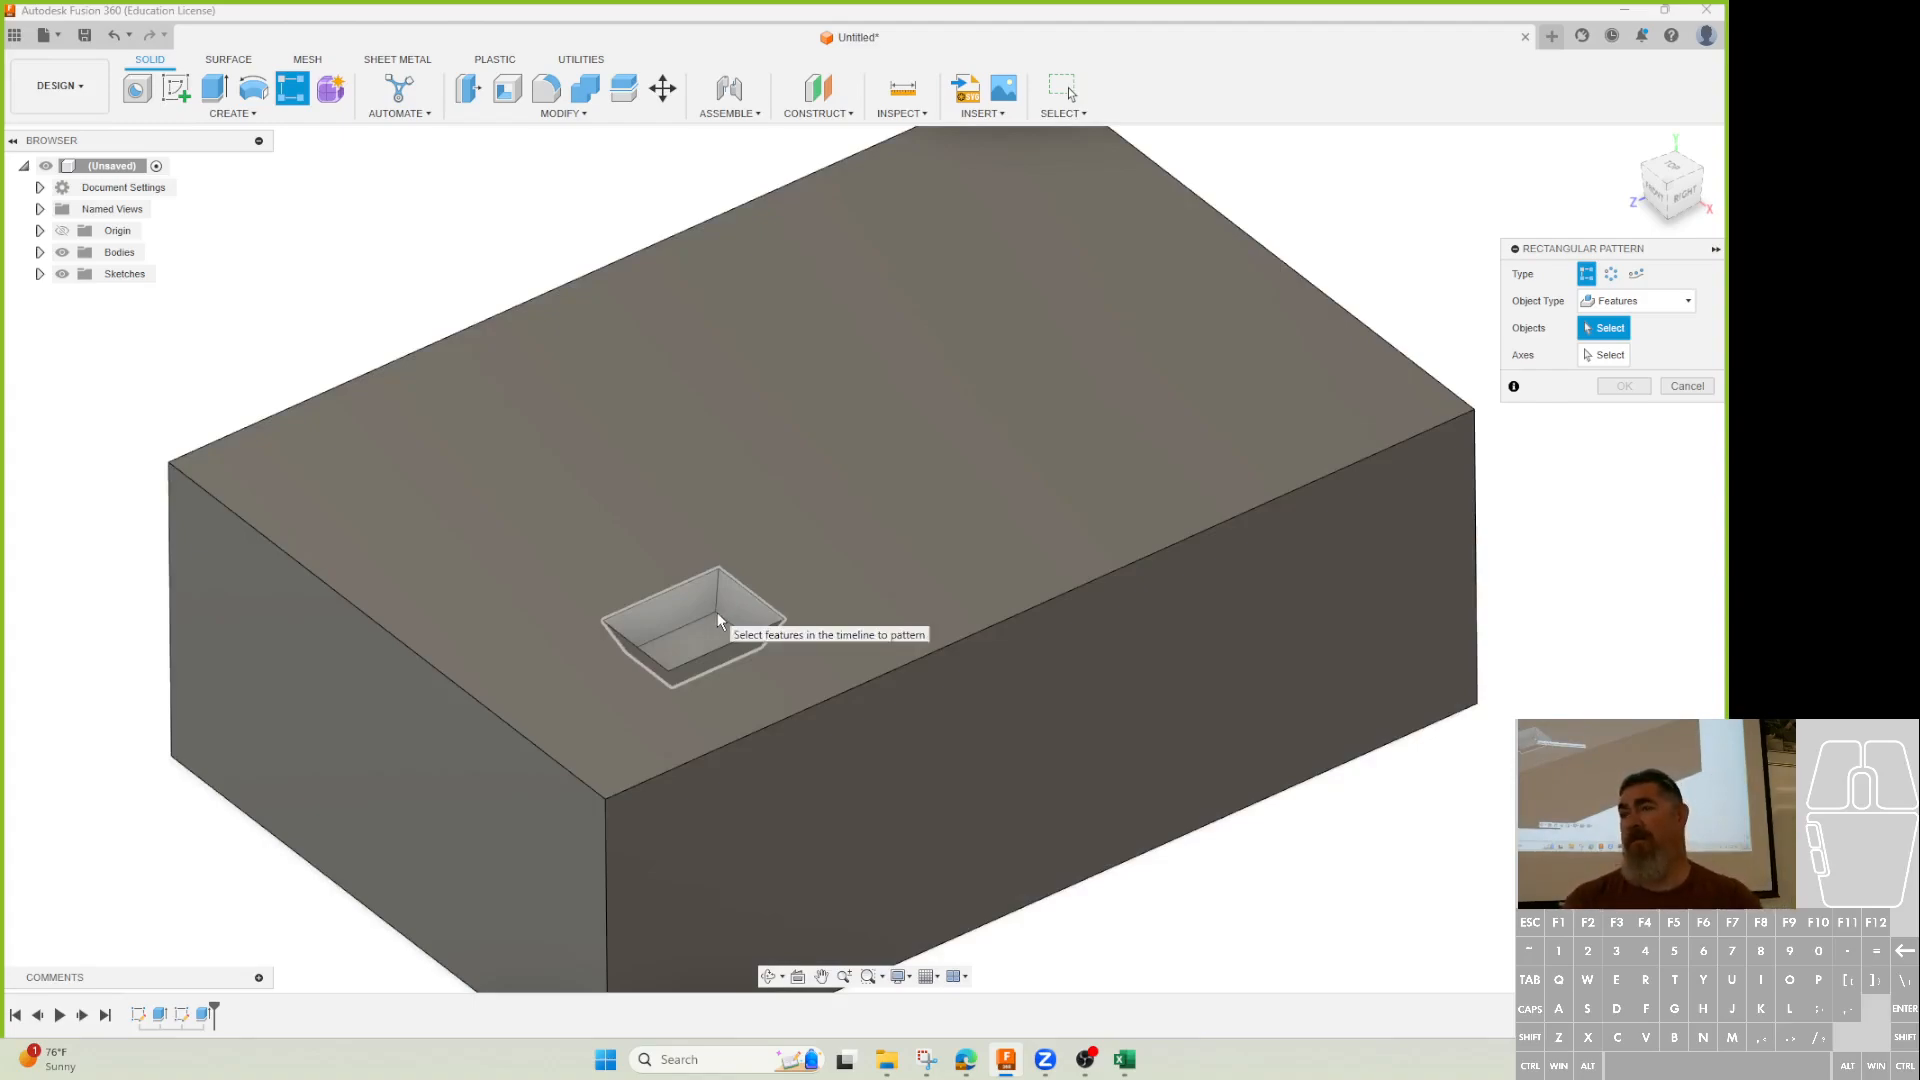
click(1622, 16)
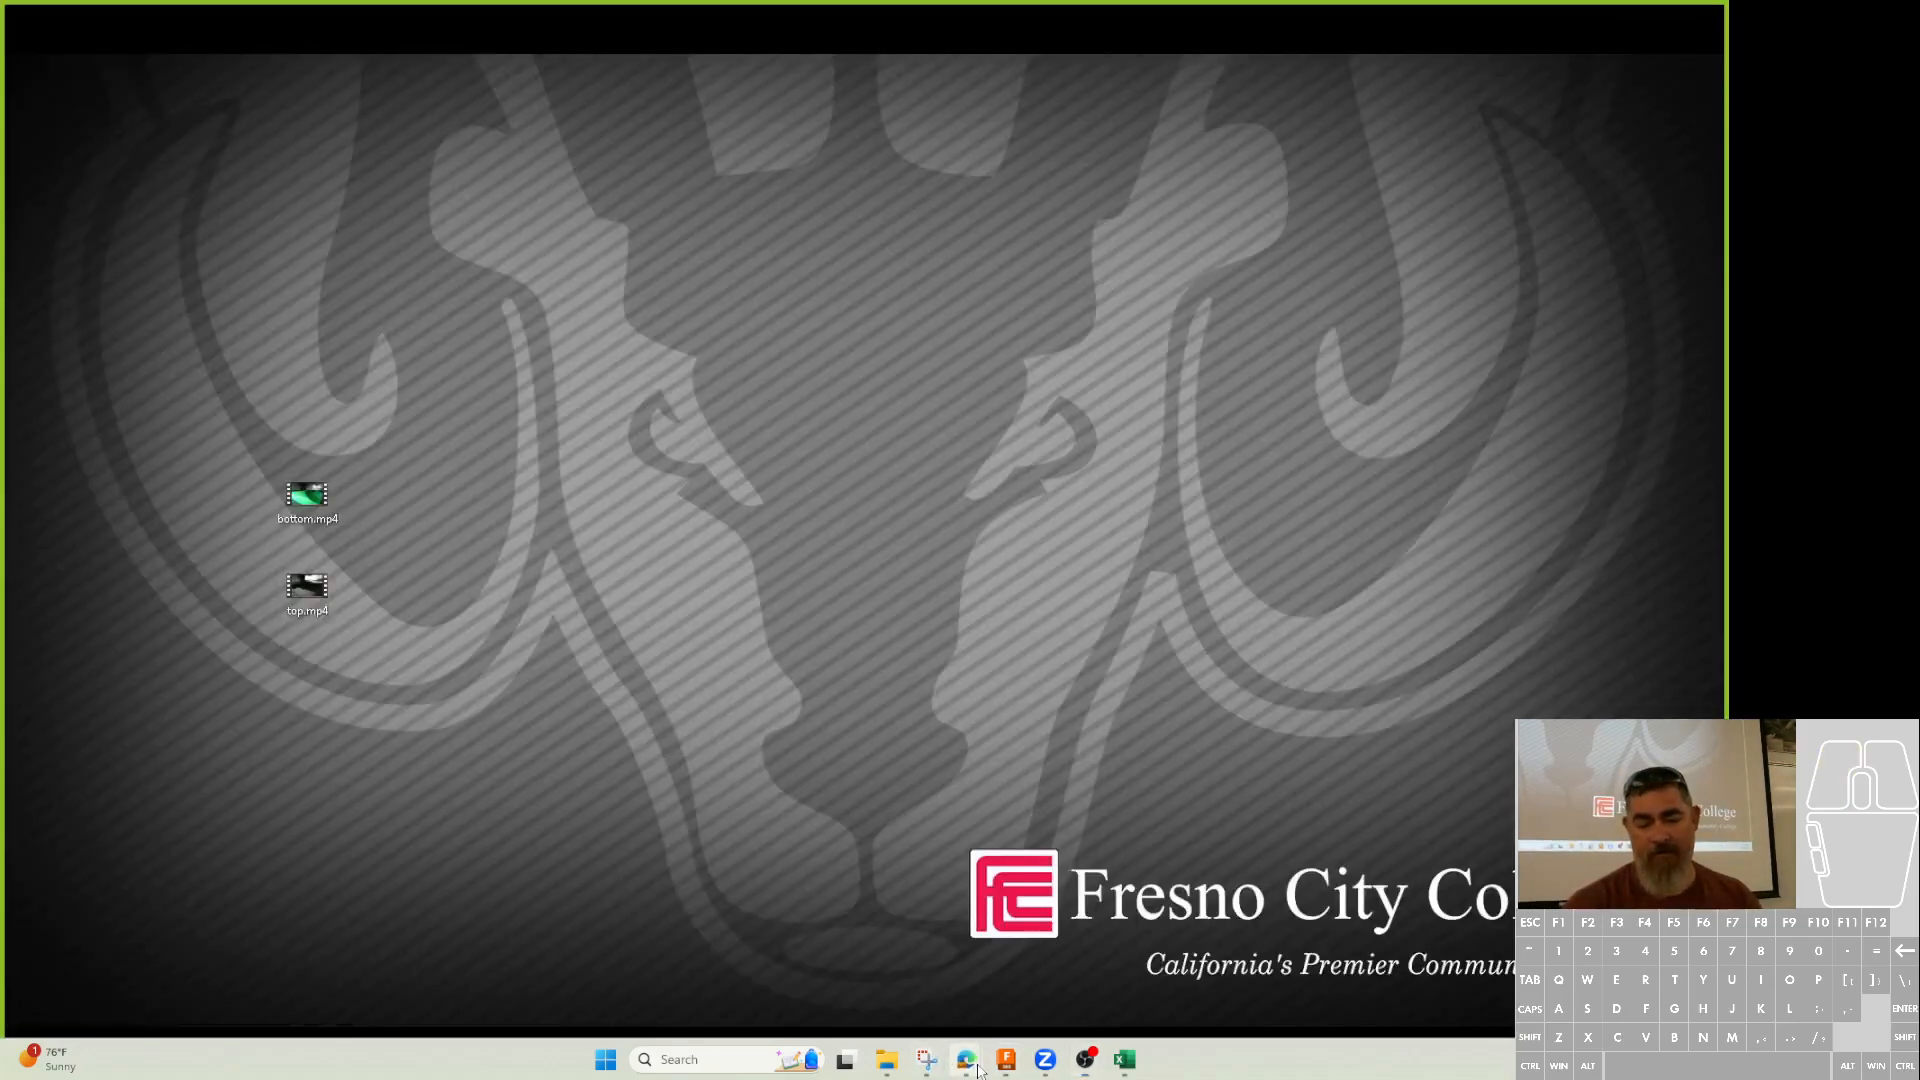
Look at the eBay flange listing again, then restore the Fusion 360 window.
mouse_move(978, 1069)
click(1000, 960)
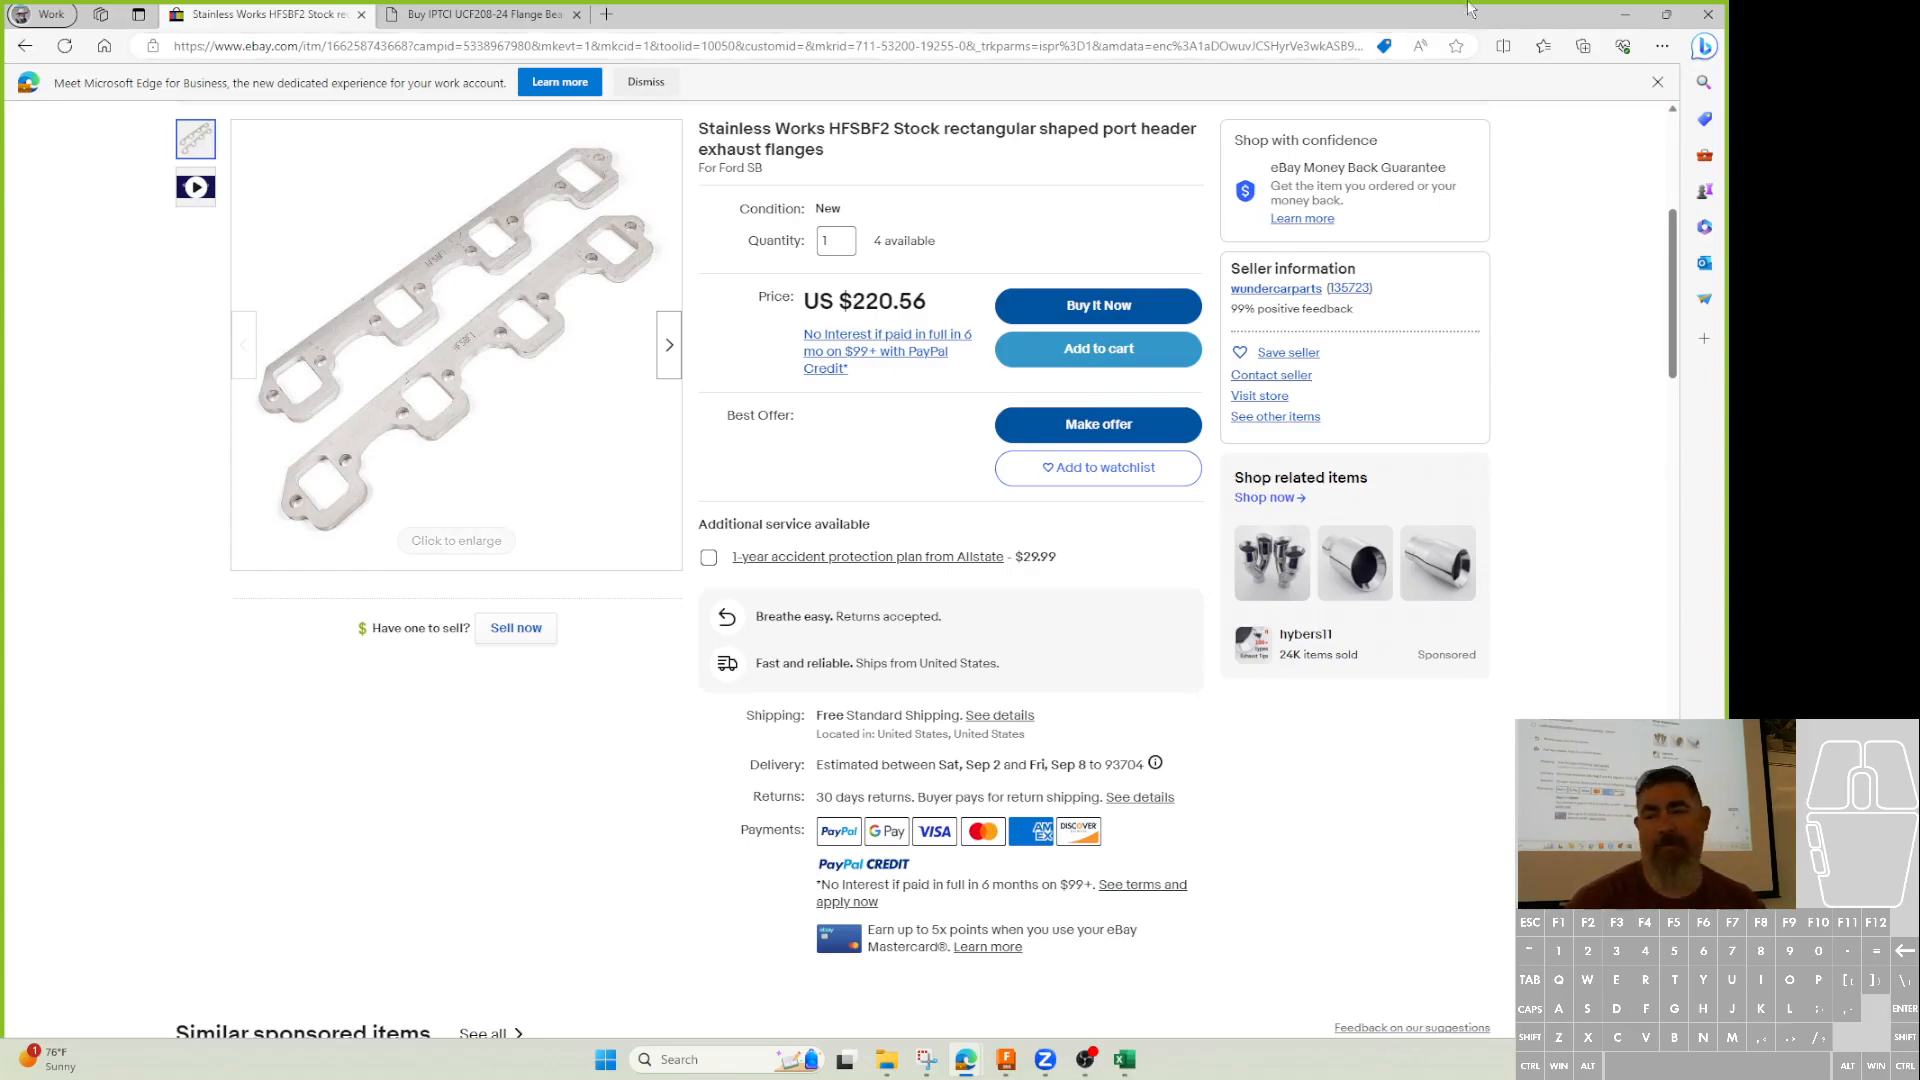
click(1625, 14)
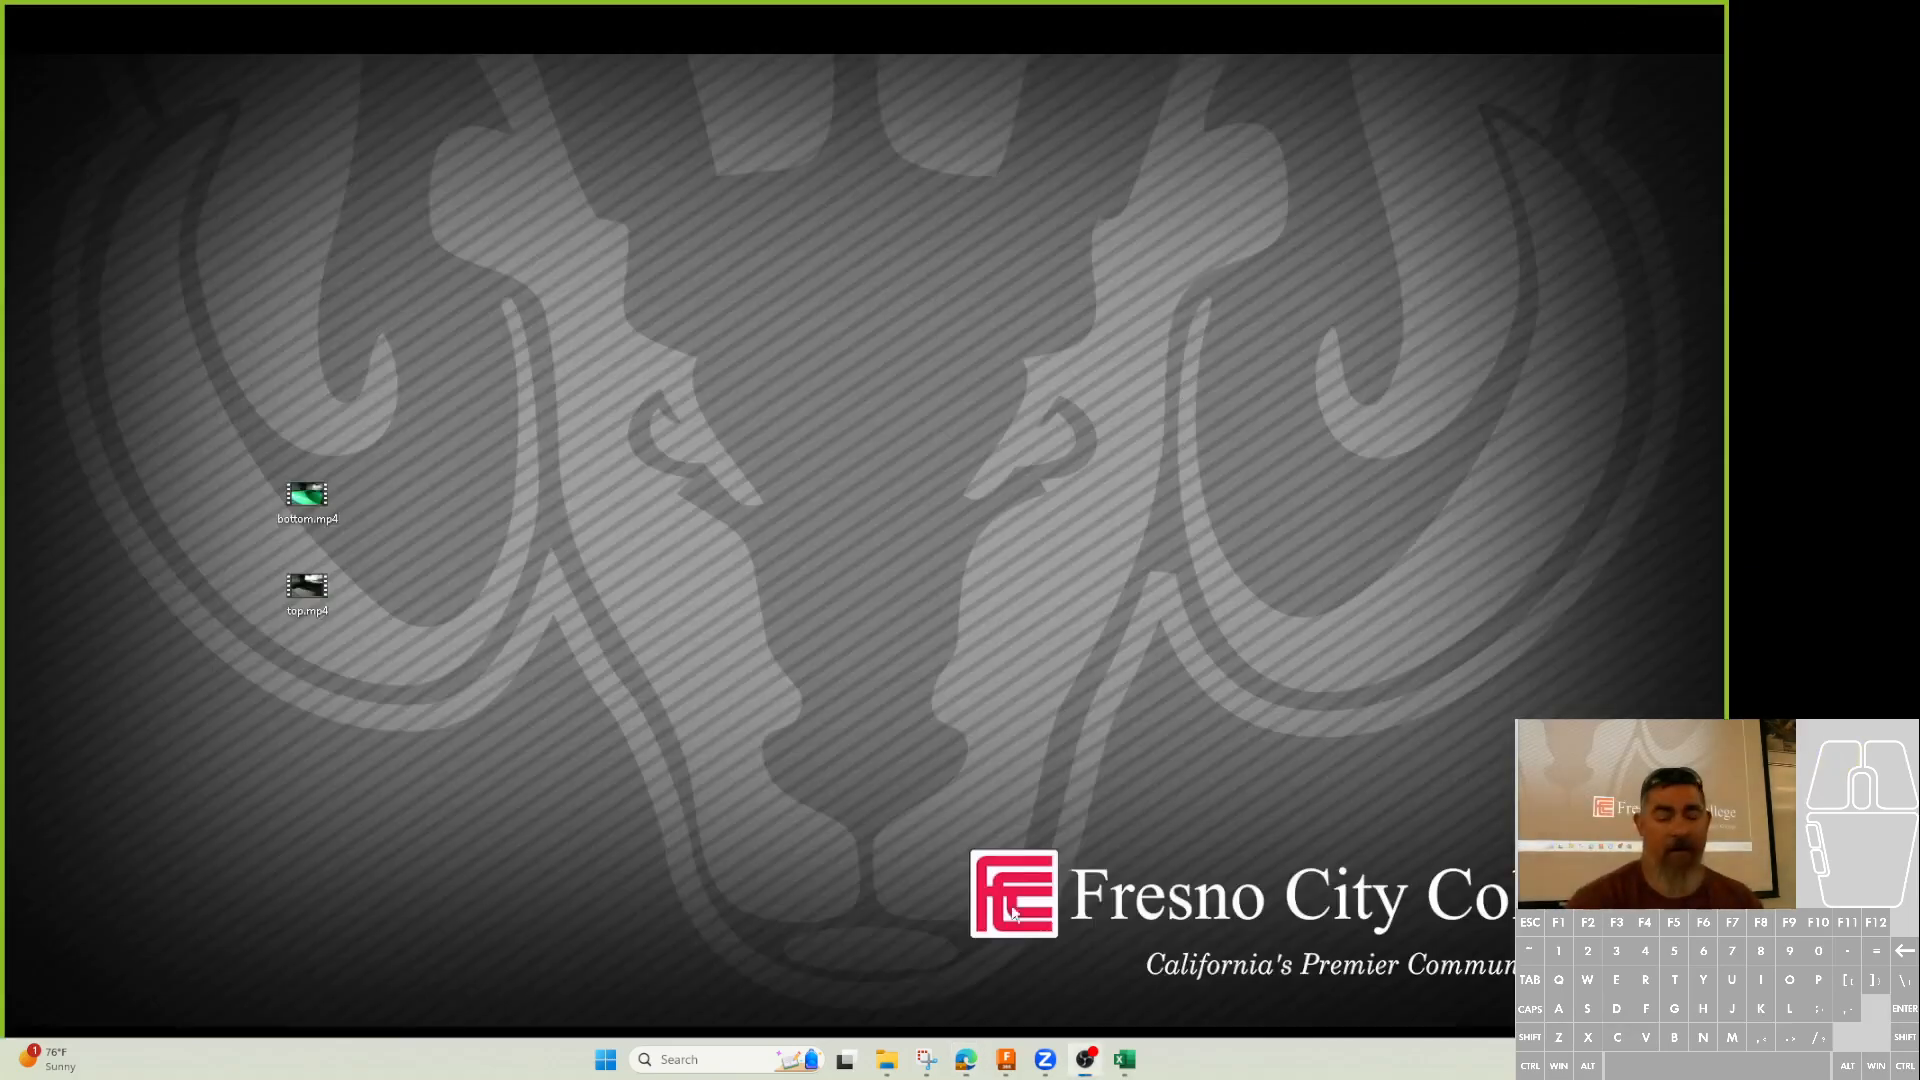
click(1006, 1059)
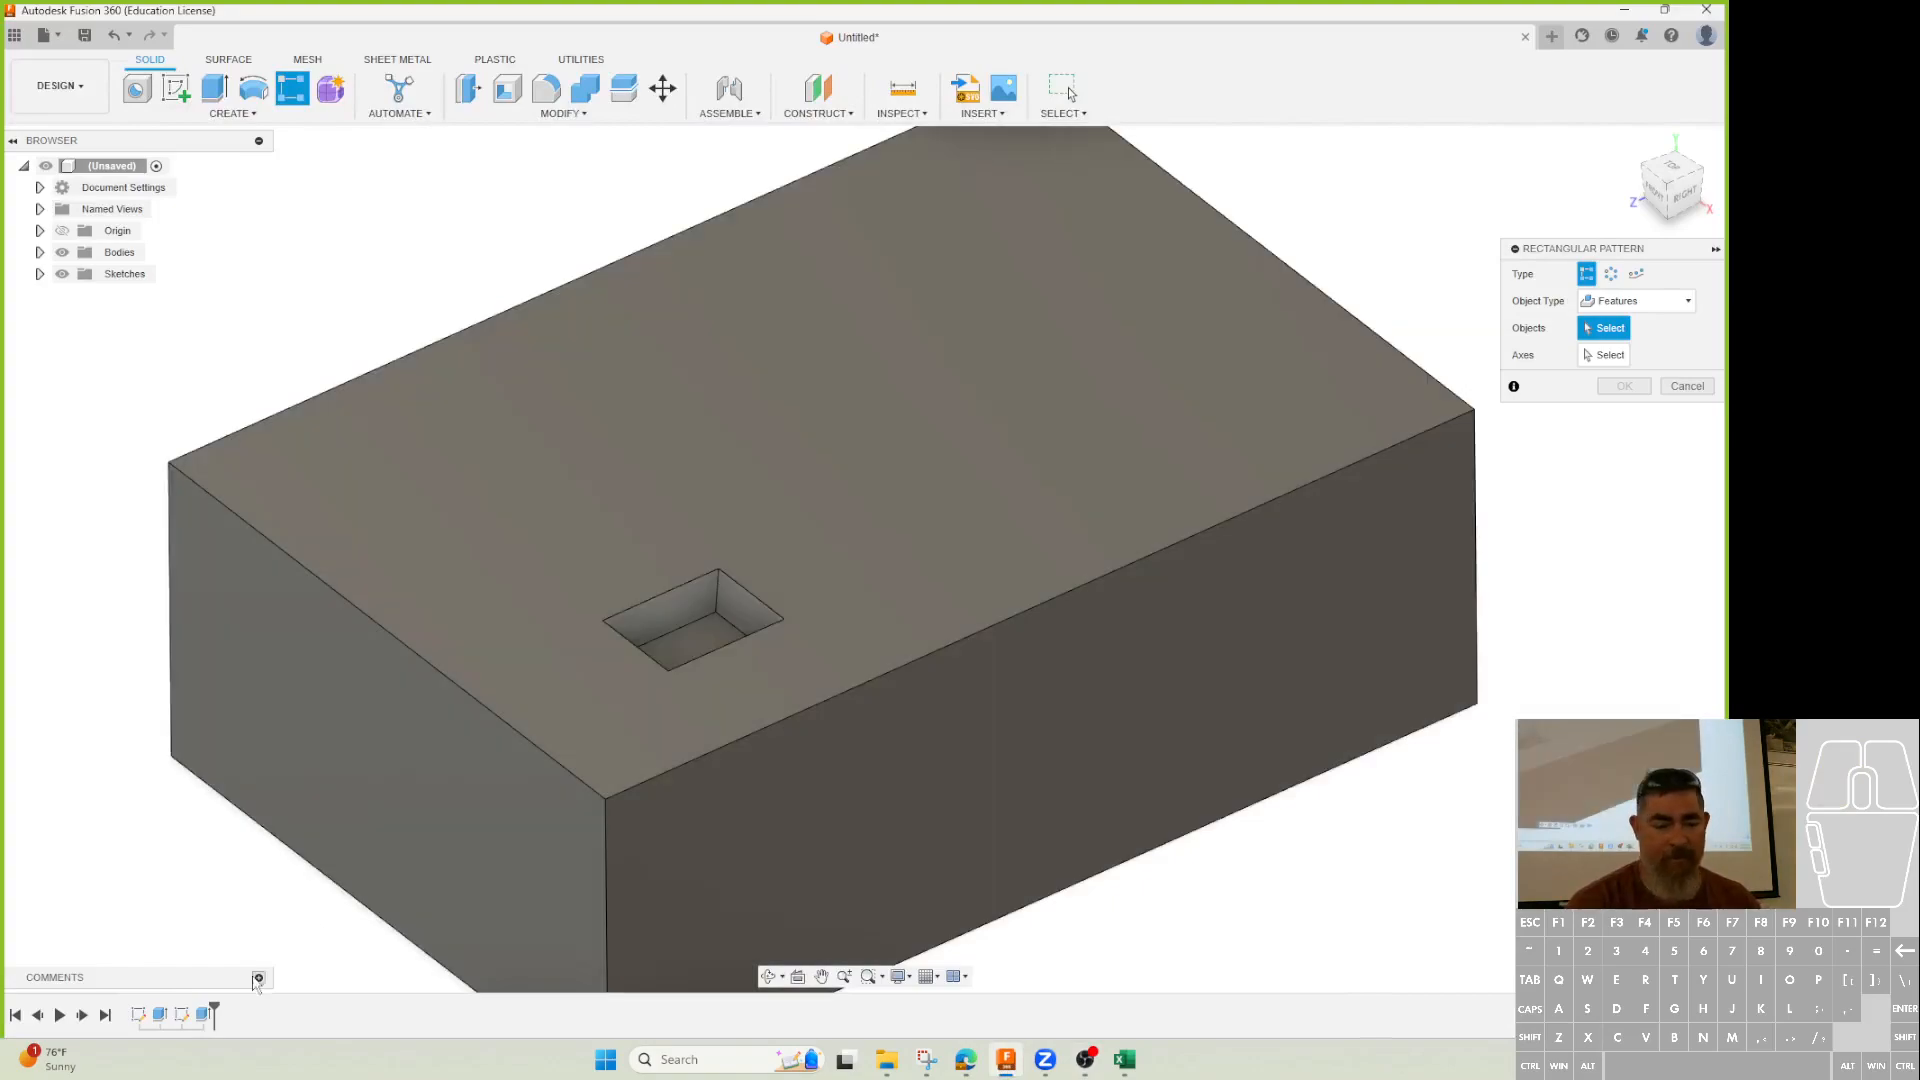
Pattern the pocket cut along the block's front top edge, trying 1.00 in and -0.90 in spacings.
click(206, 1016)
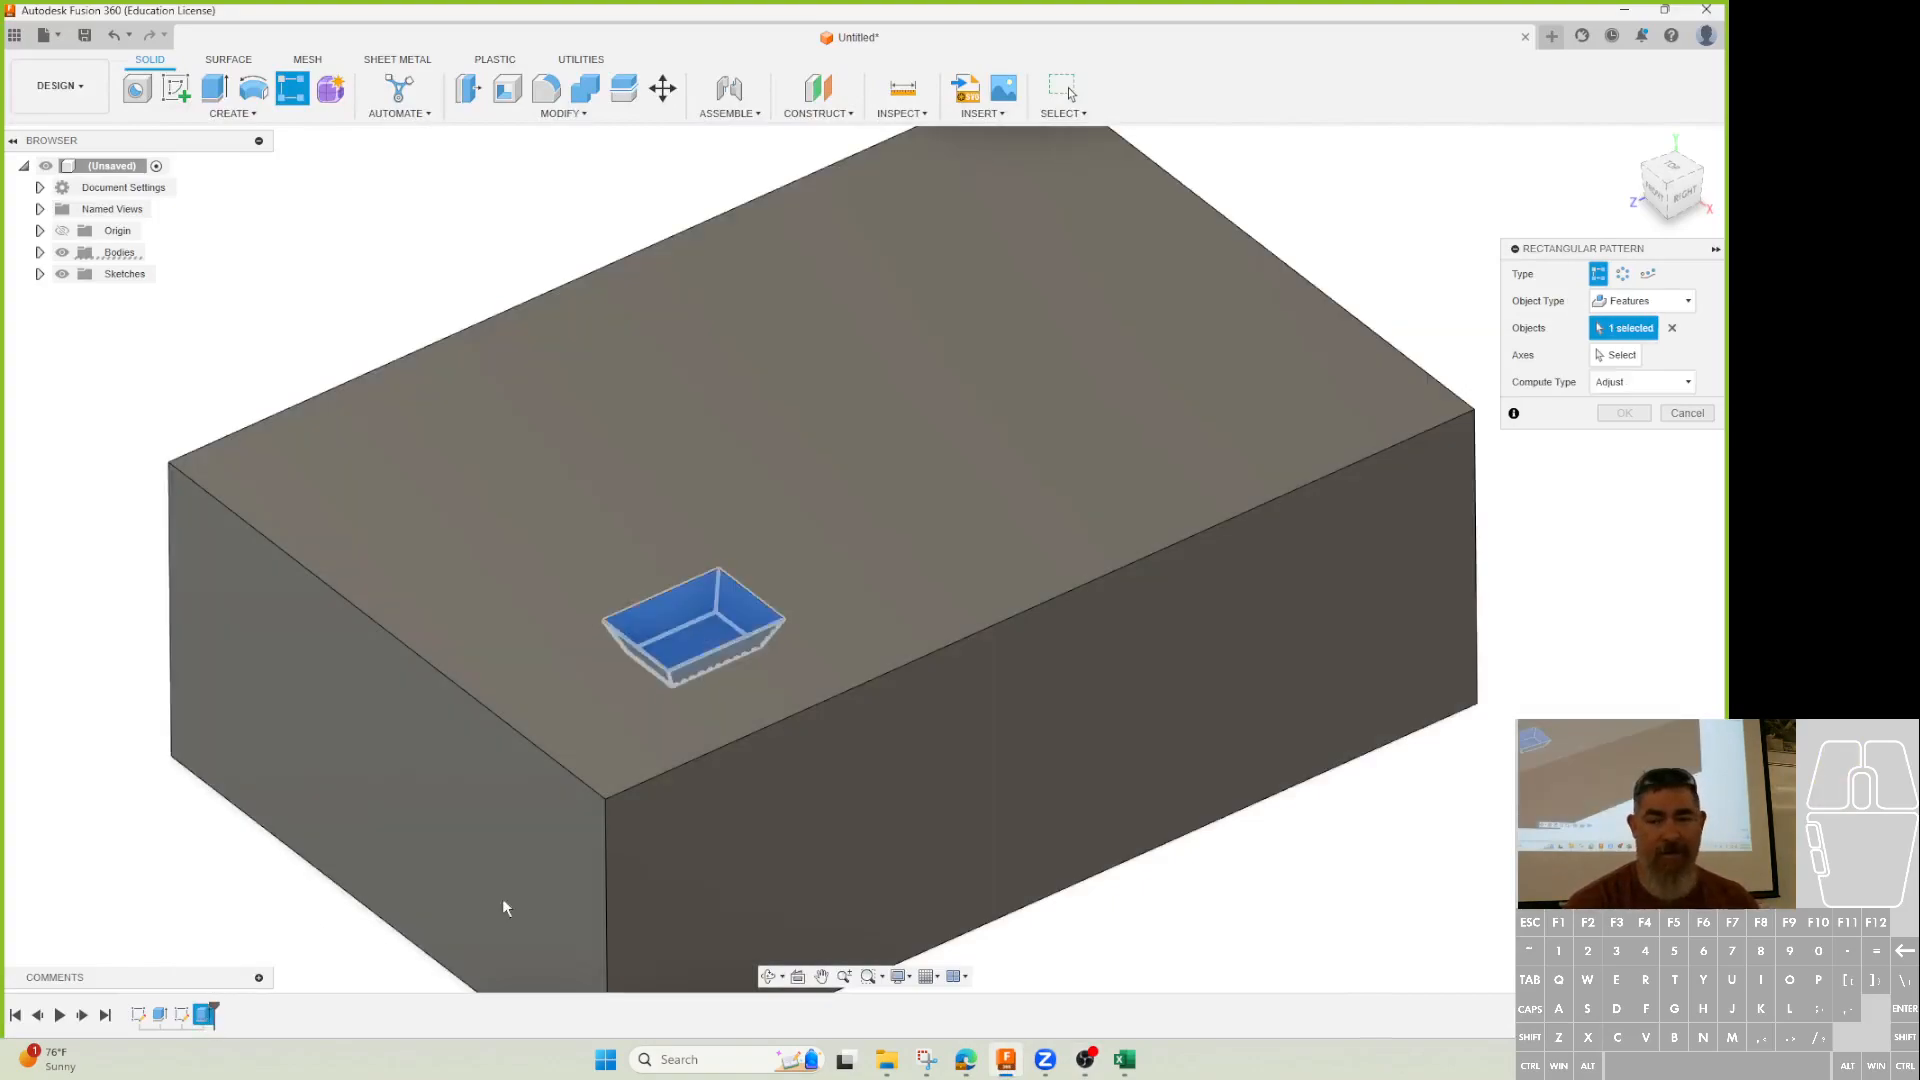
click(1612, 355)
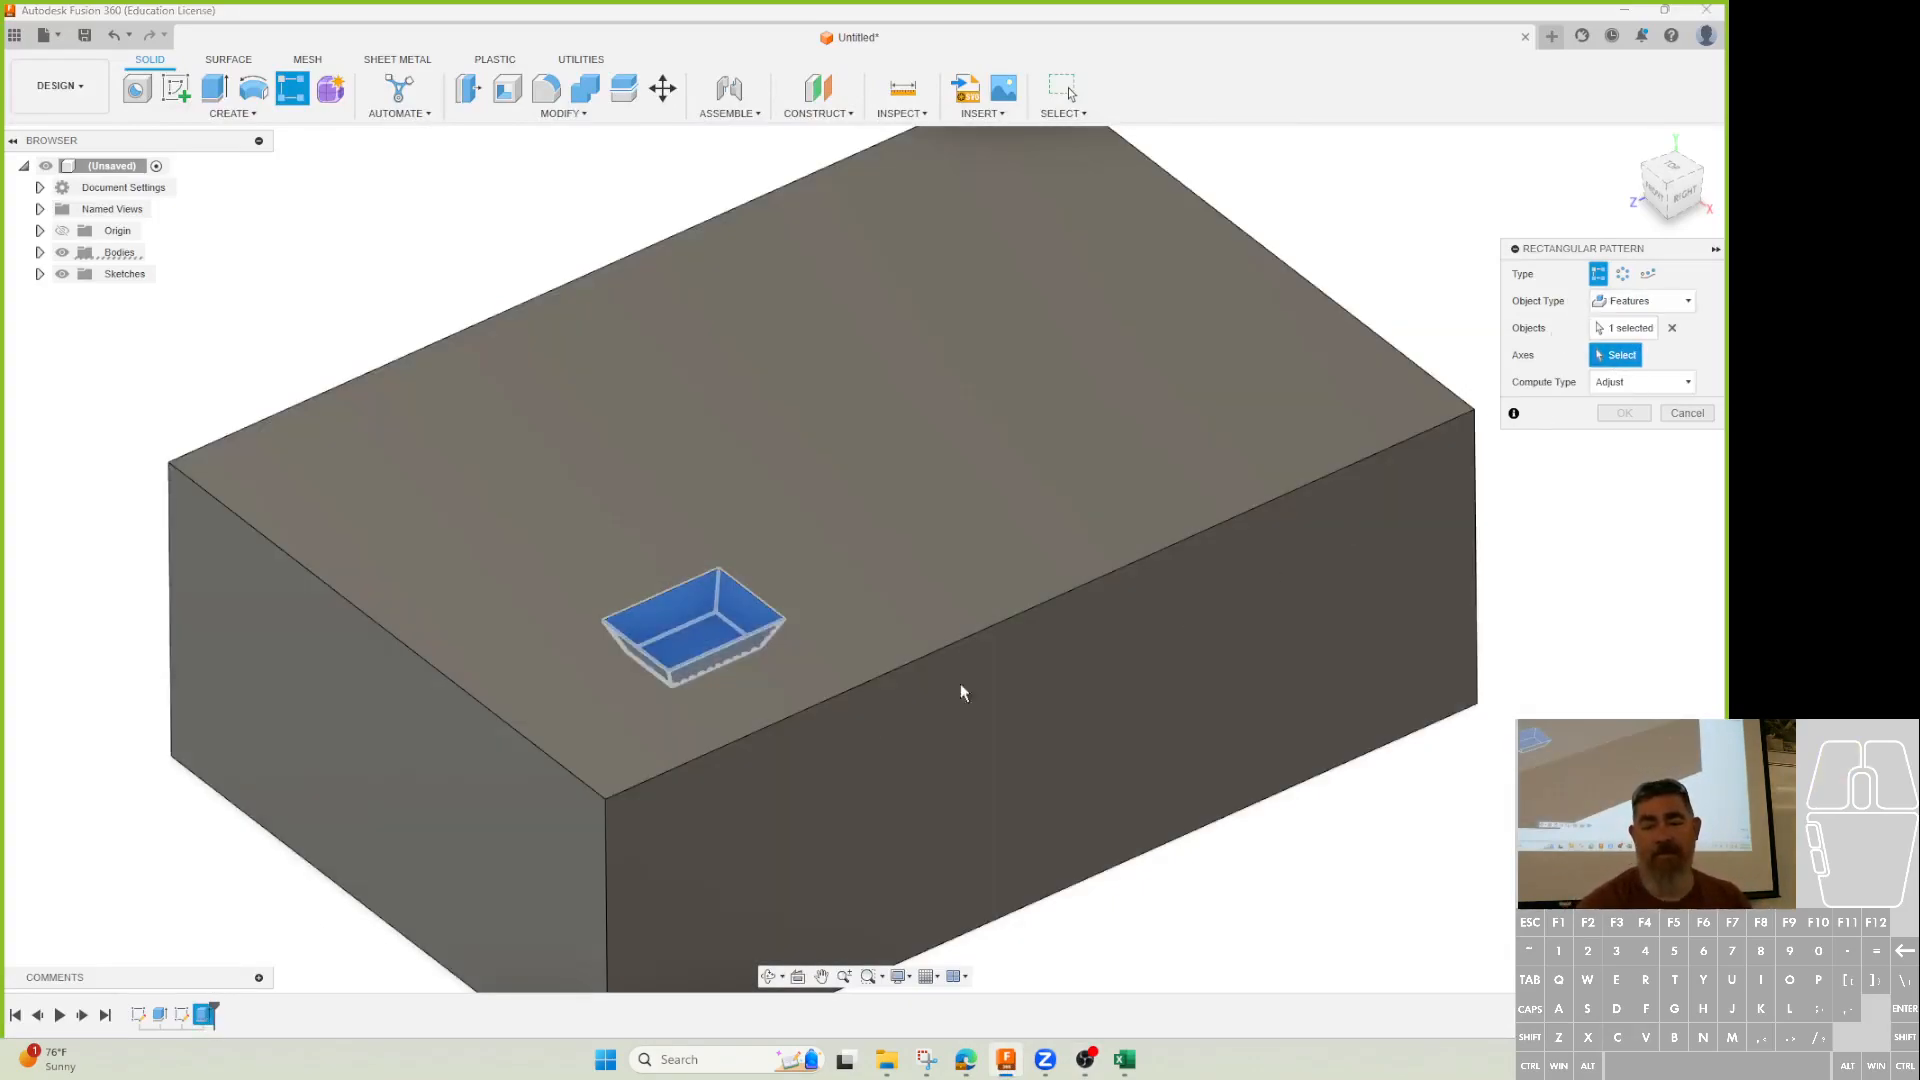
click(838, 702)
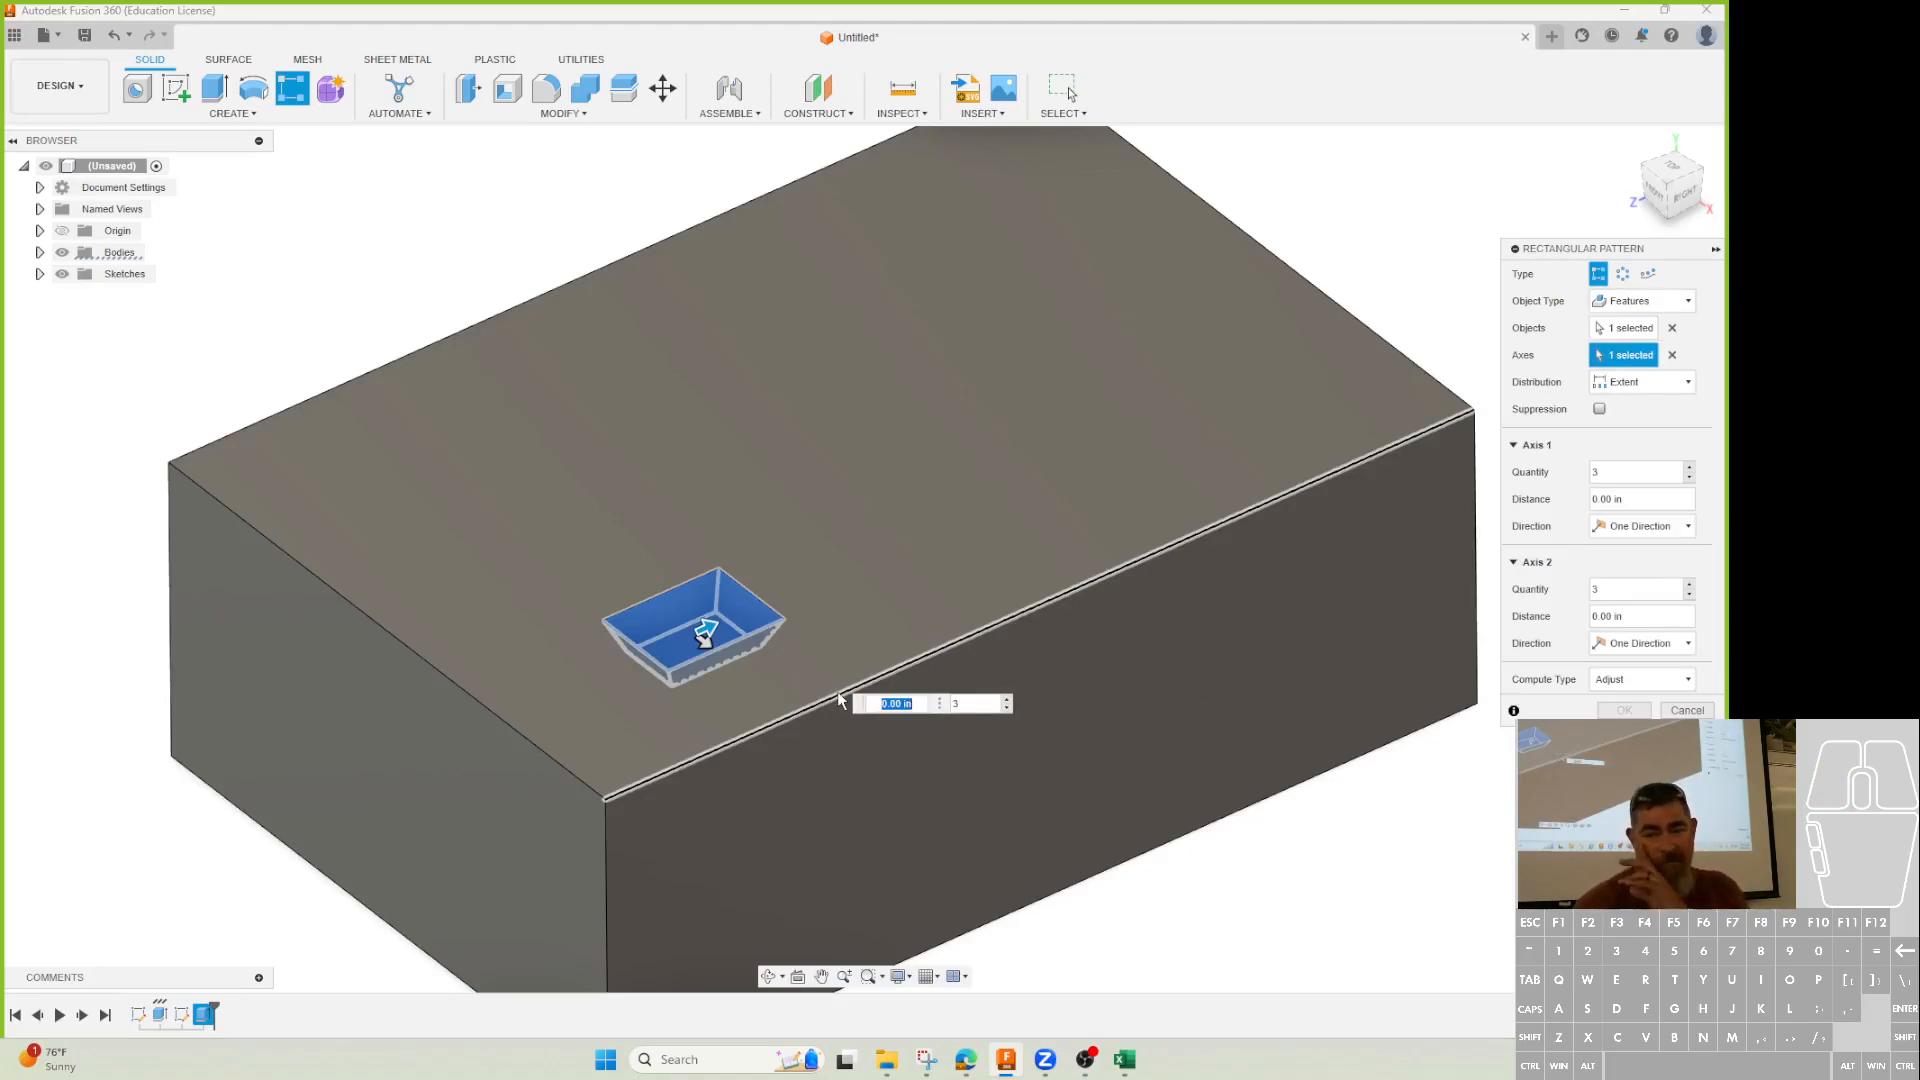
drag(711, 628, 994, 501)
drag(703, 645, 485, 475)
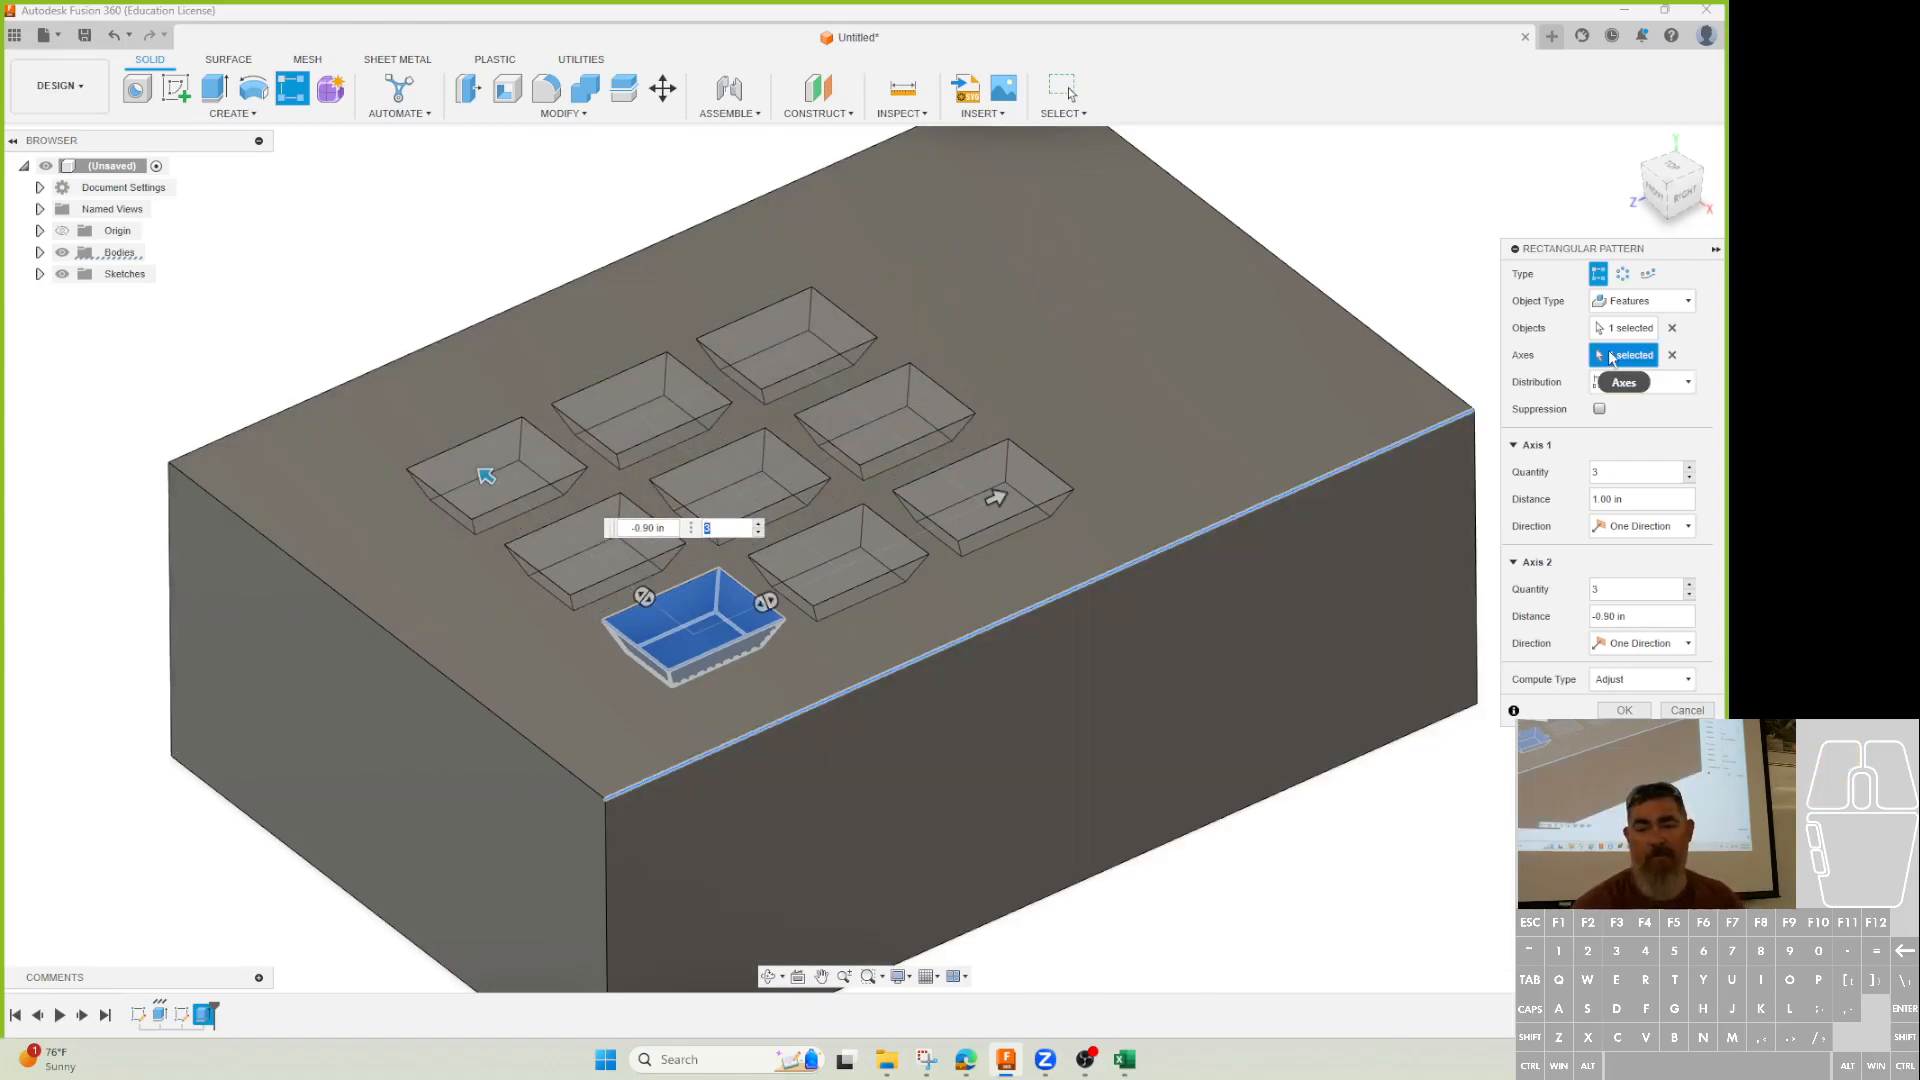
click(560, 761)
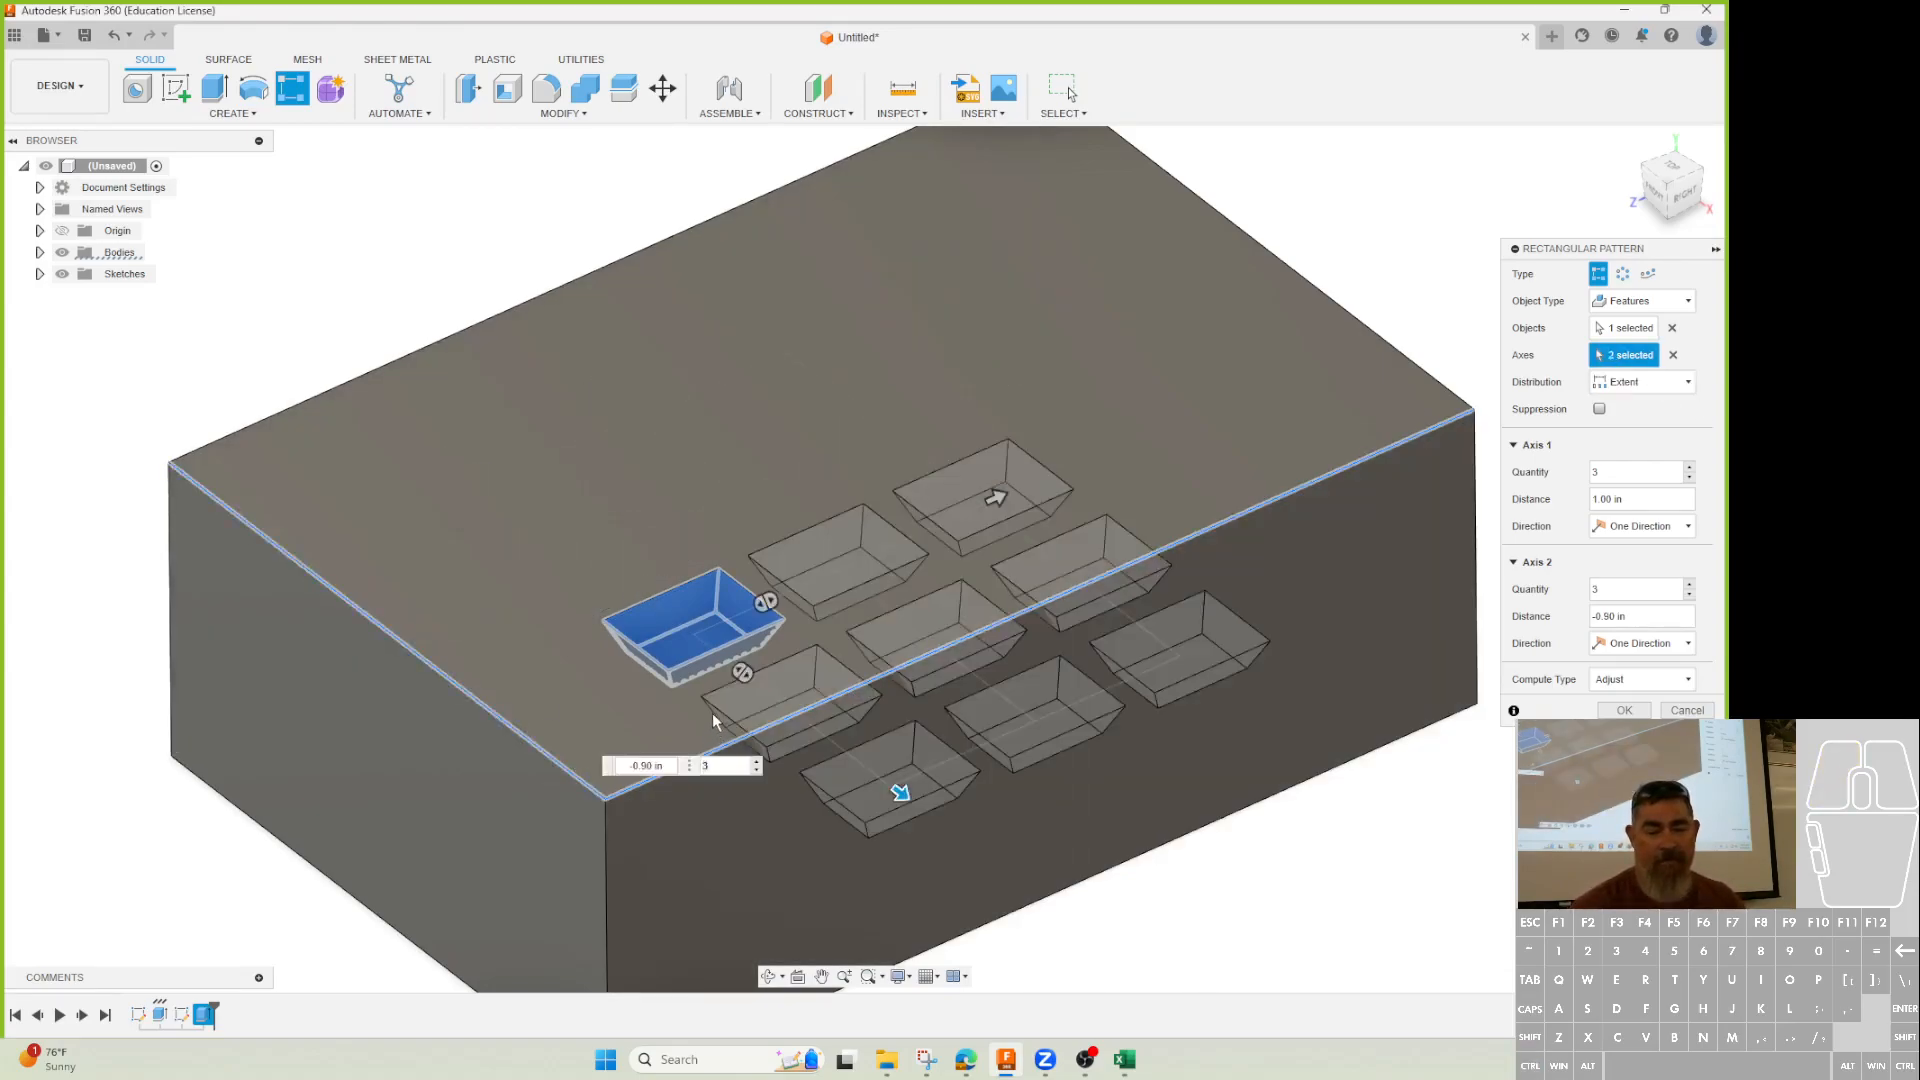
click(578, 777)
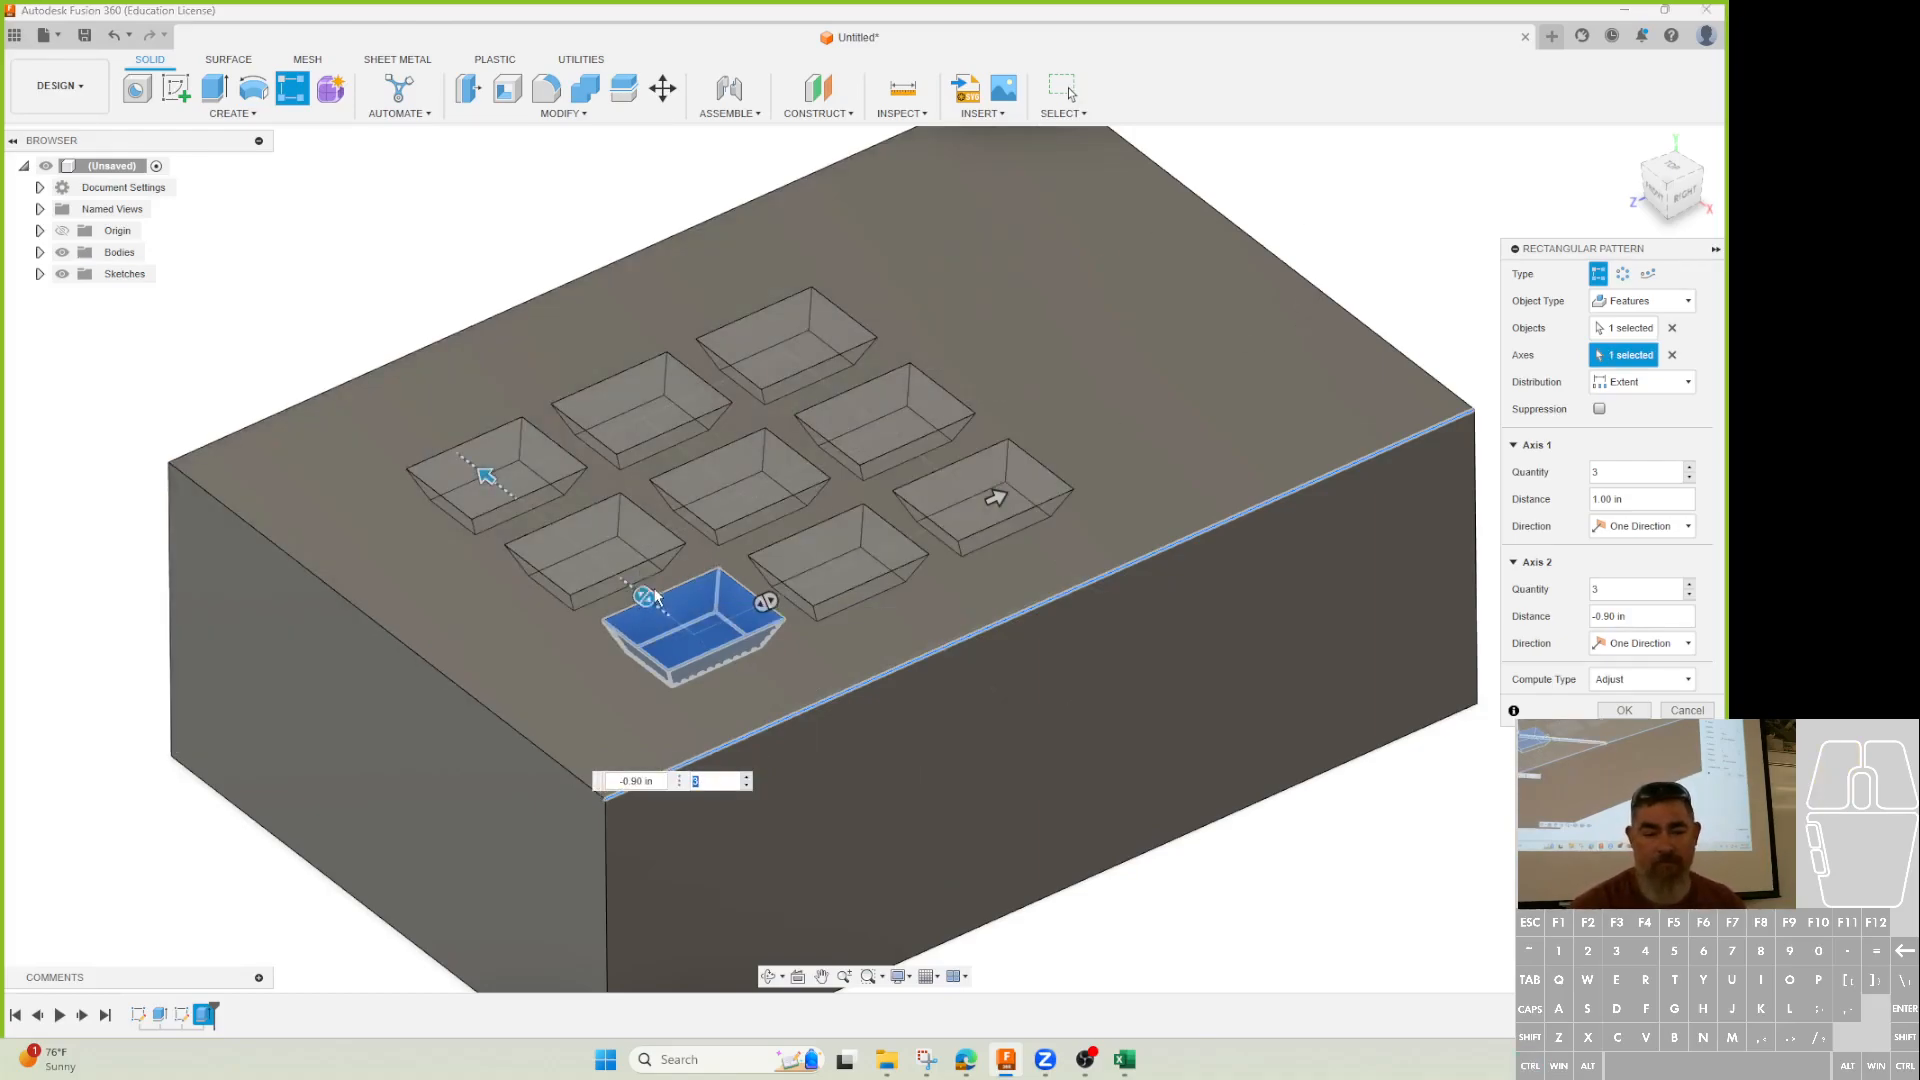
Try the pocket's vertical edge as second direction at 0.80 in, then cancel and start a new sketch.
key(ctrl)
click(715, 597)
drag(687, 708, 737, 628)
drag(670, 982, 720, 396)
middle_drag(859, 675, 604, 683)
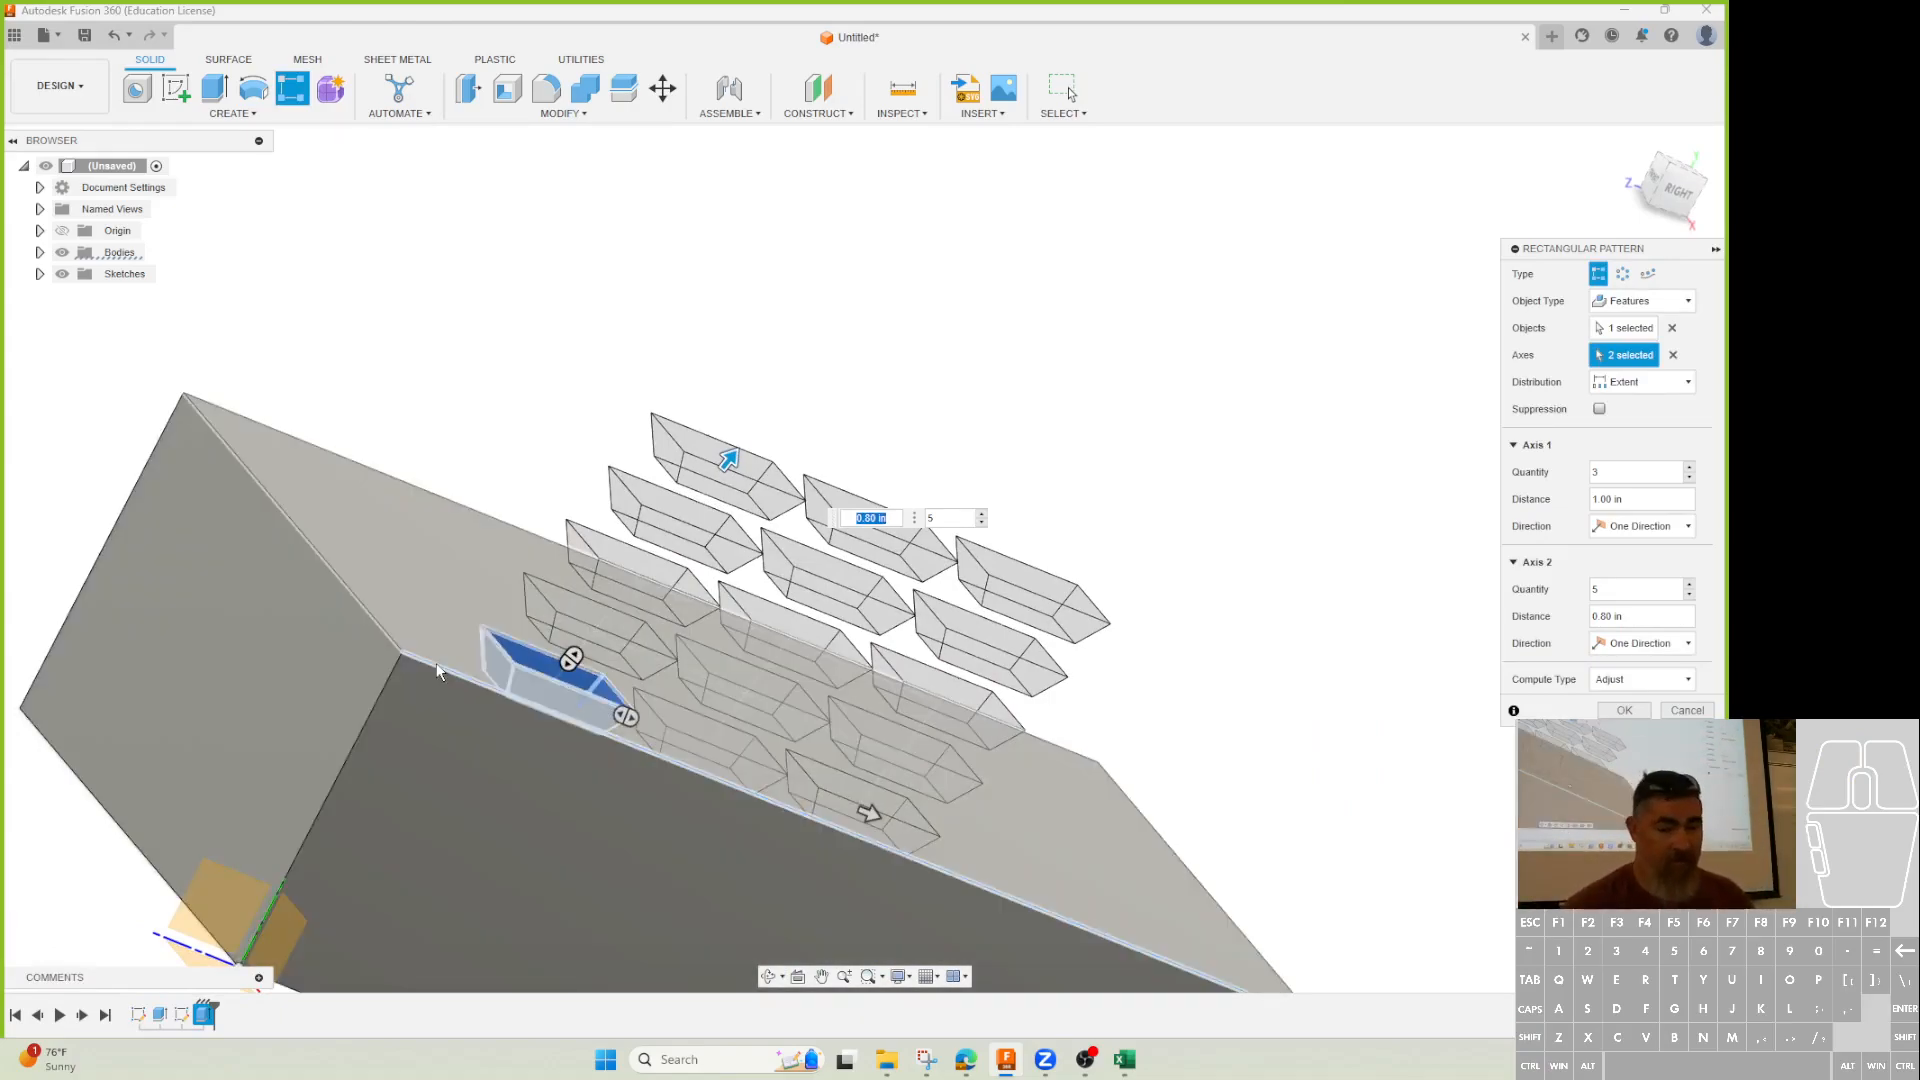
key(Escape)
mouse_move(313, 557)
shift+middle_down()
mouse_move(313, 577)
mouse_move(270, 560)
shift+middle_up()
click(177, 98)
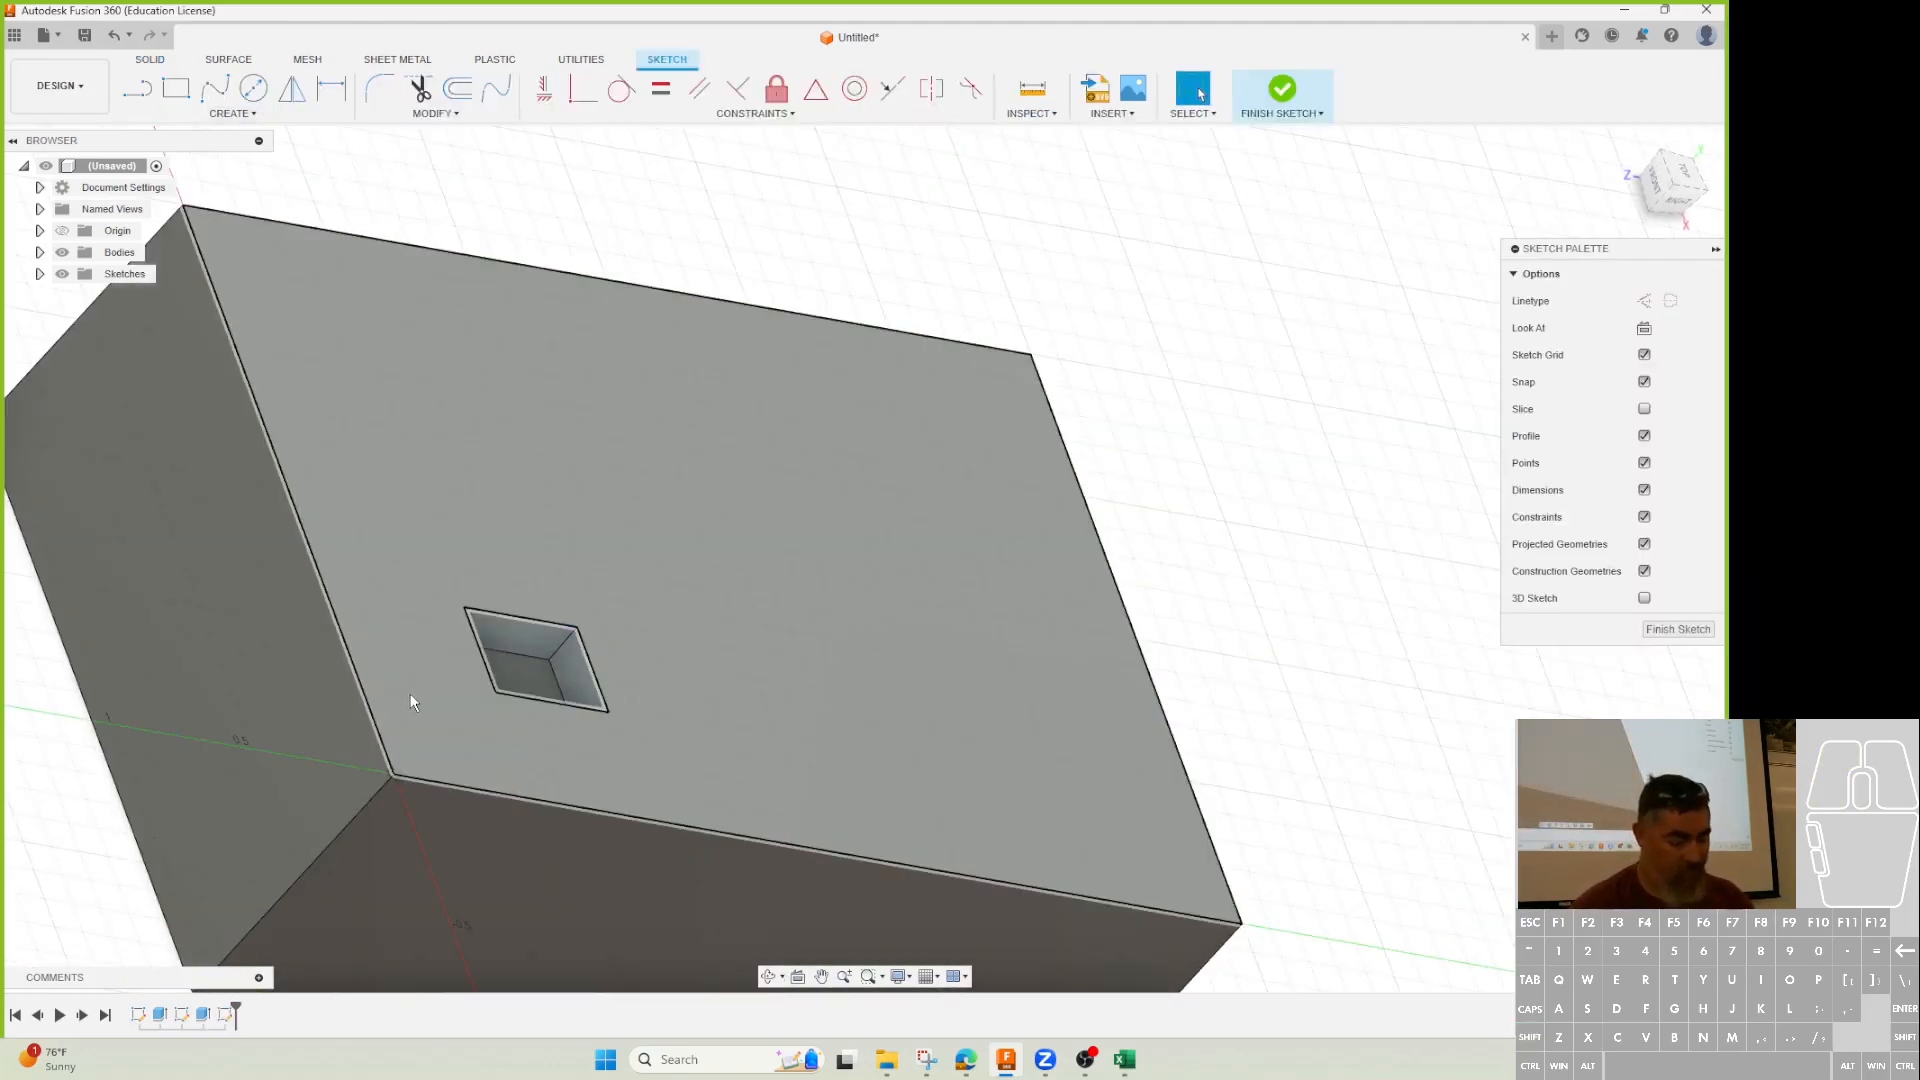
Draw a short line from the block's front corner at 25° to the front edge and finish the sketch.
key(l)
click(392, 770)
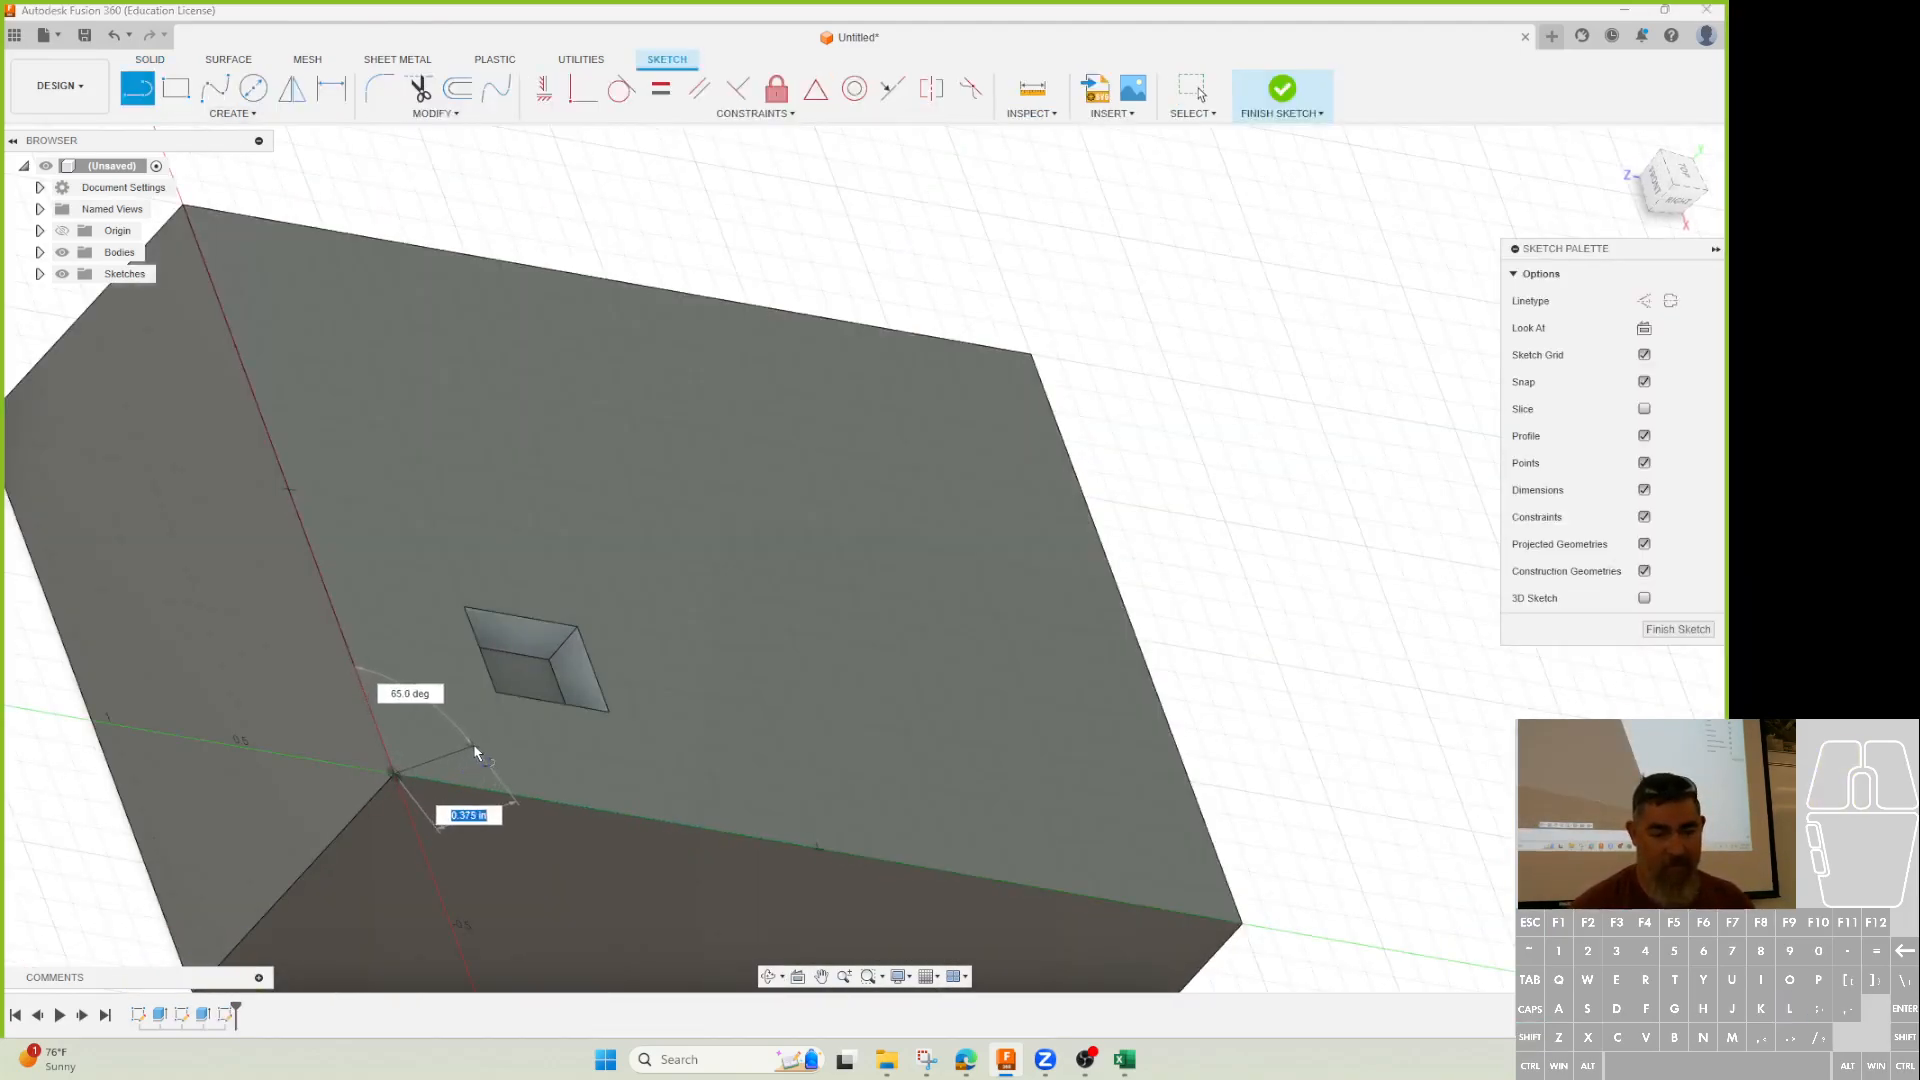
click(474, 746)
key(Escape)
key(d)
click(436, 764)
click(470, 784)
click(510, 785)
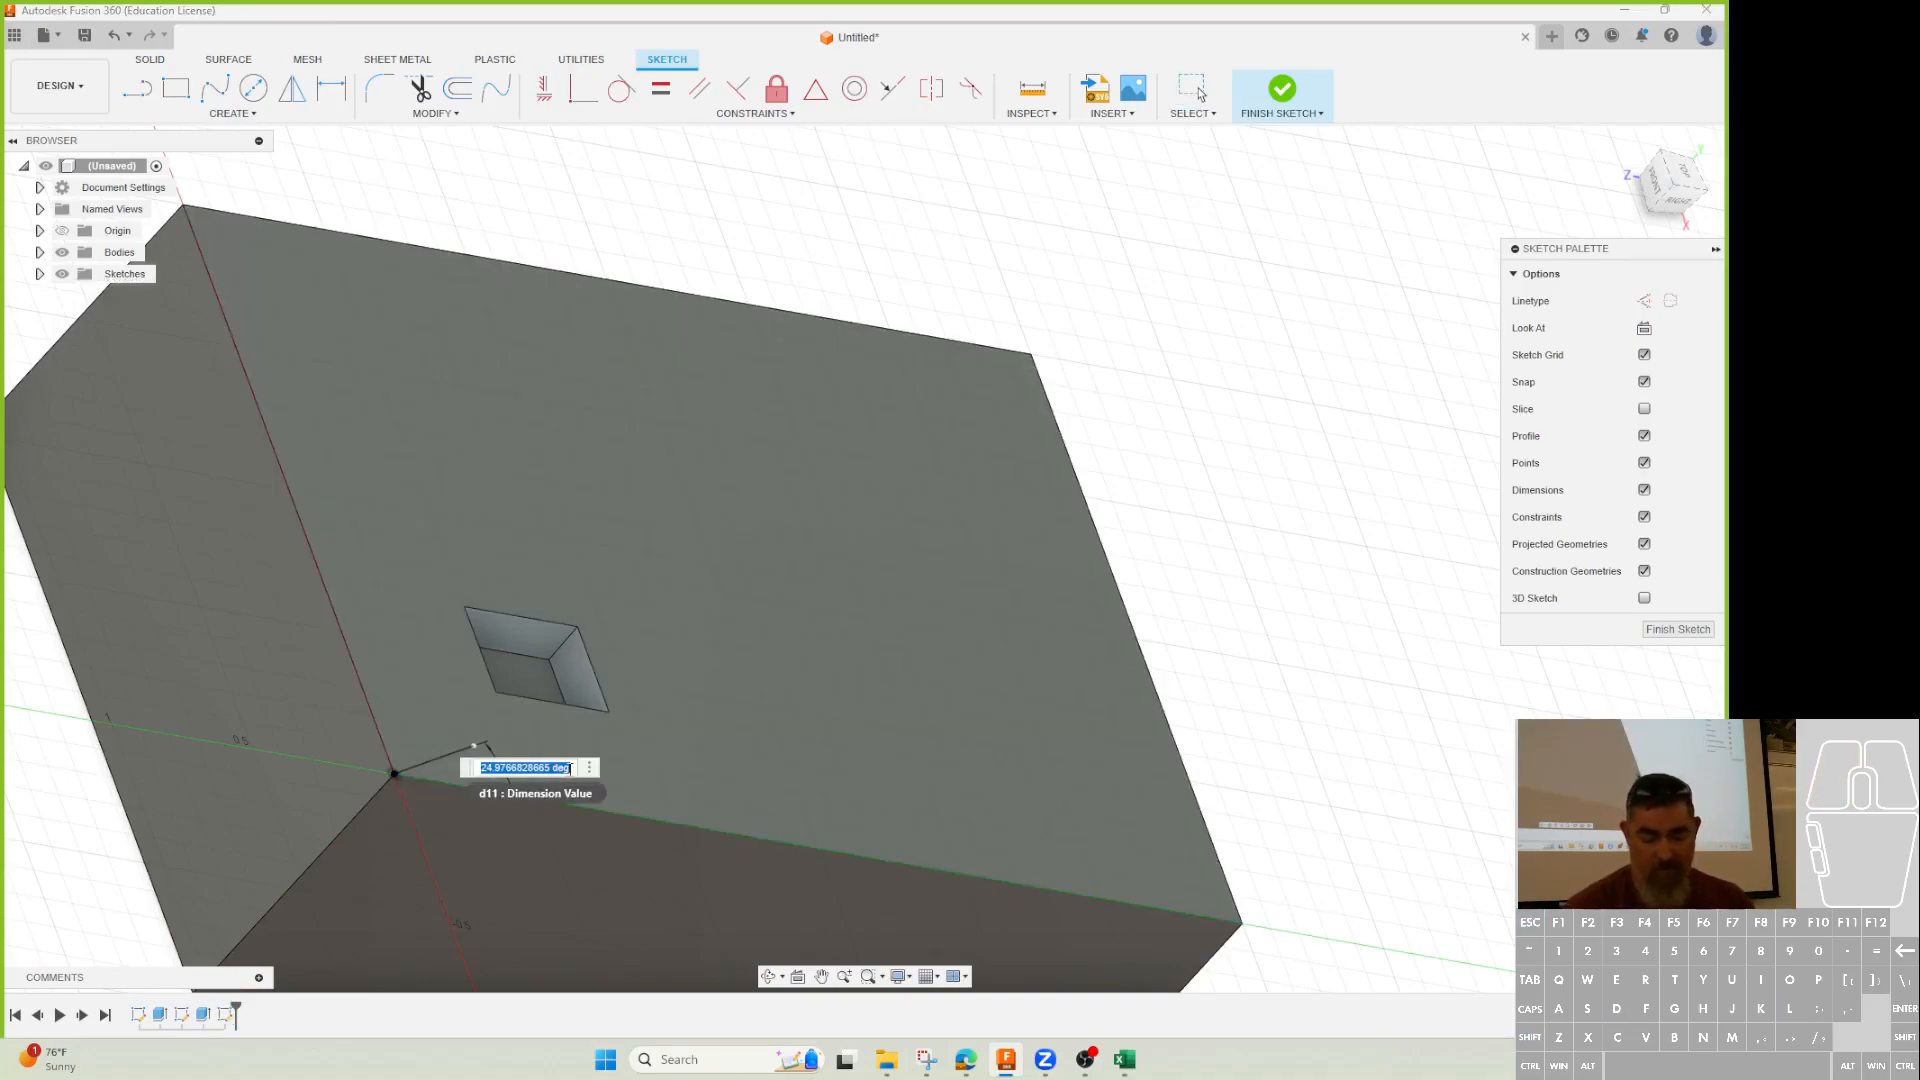
text(25)
key(Return)
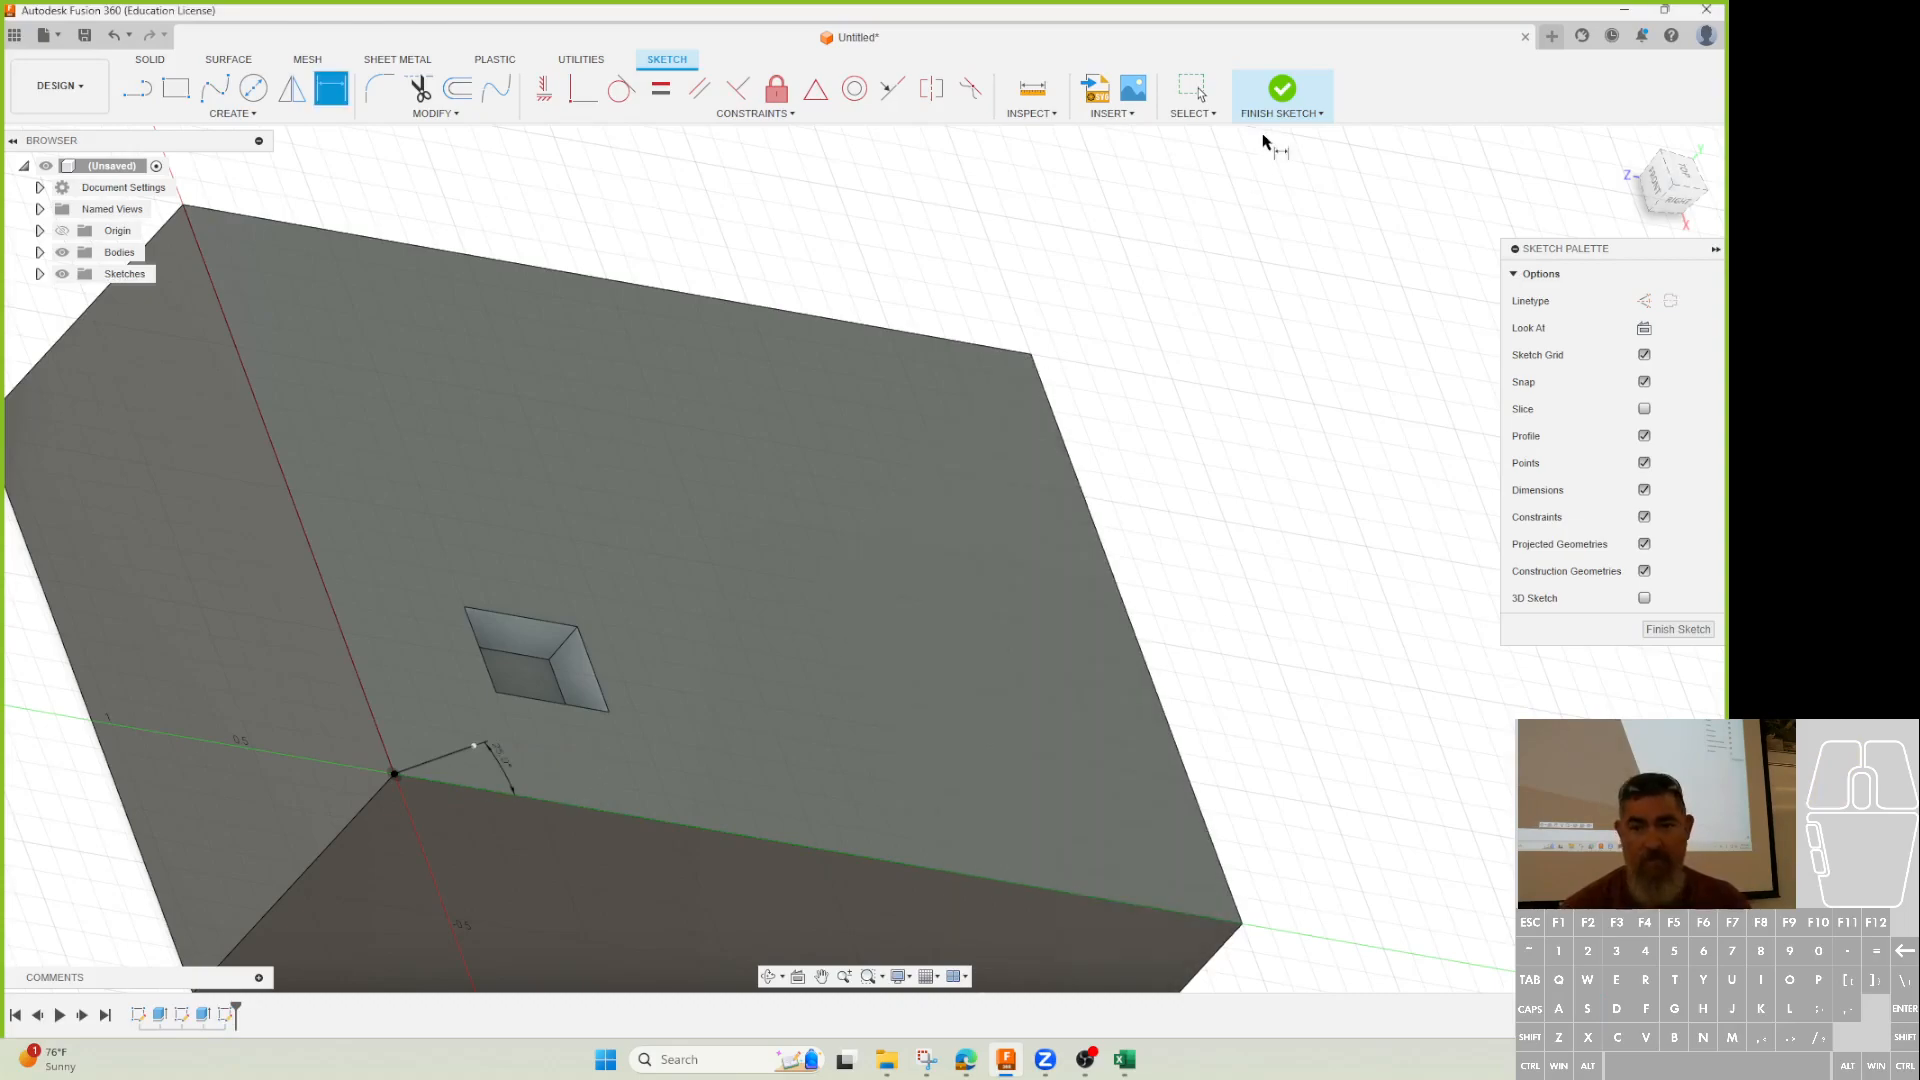
click(1276, 95)
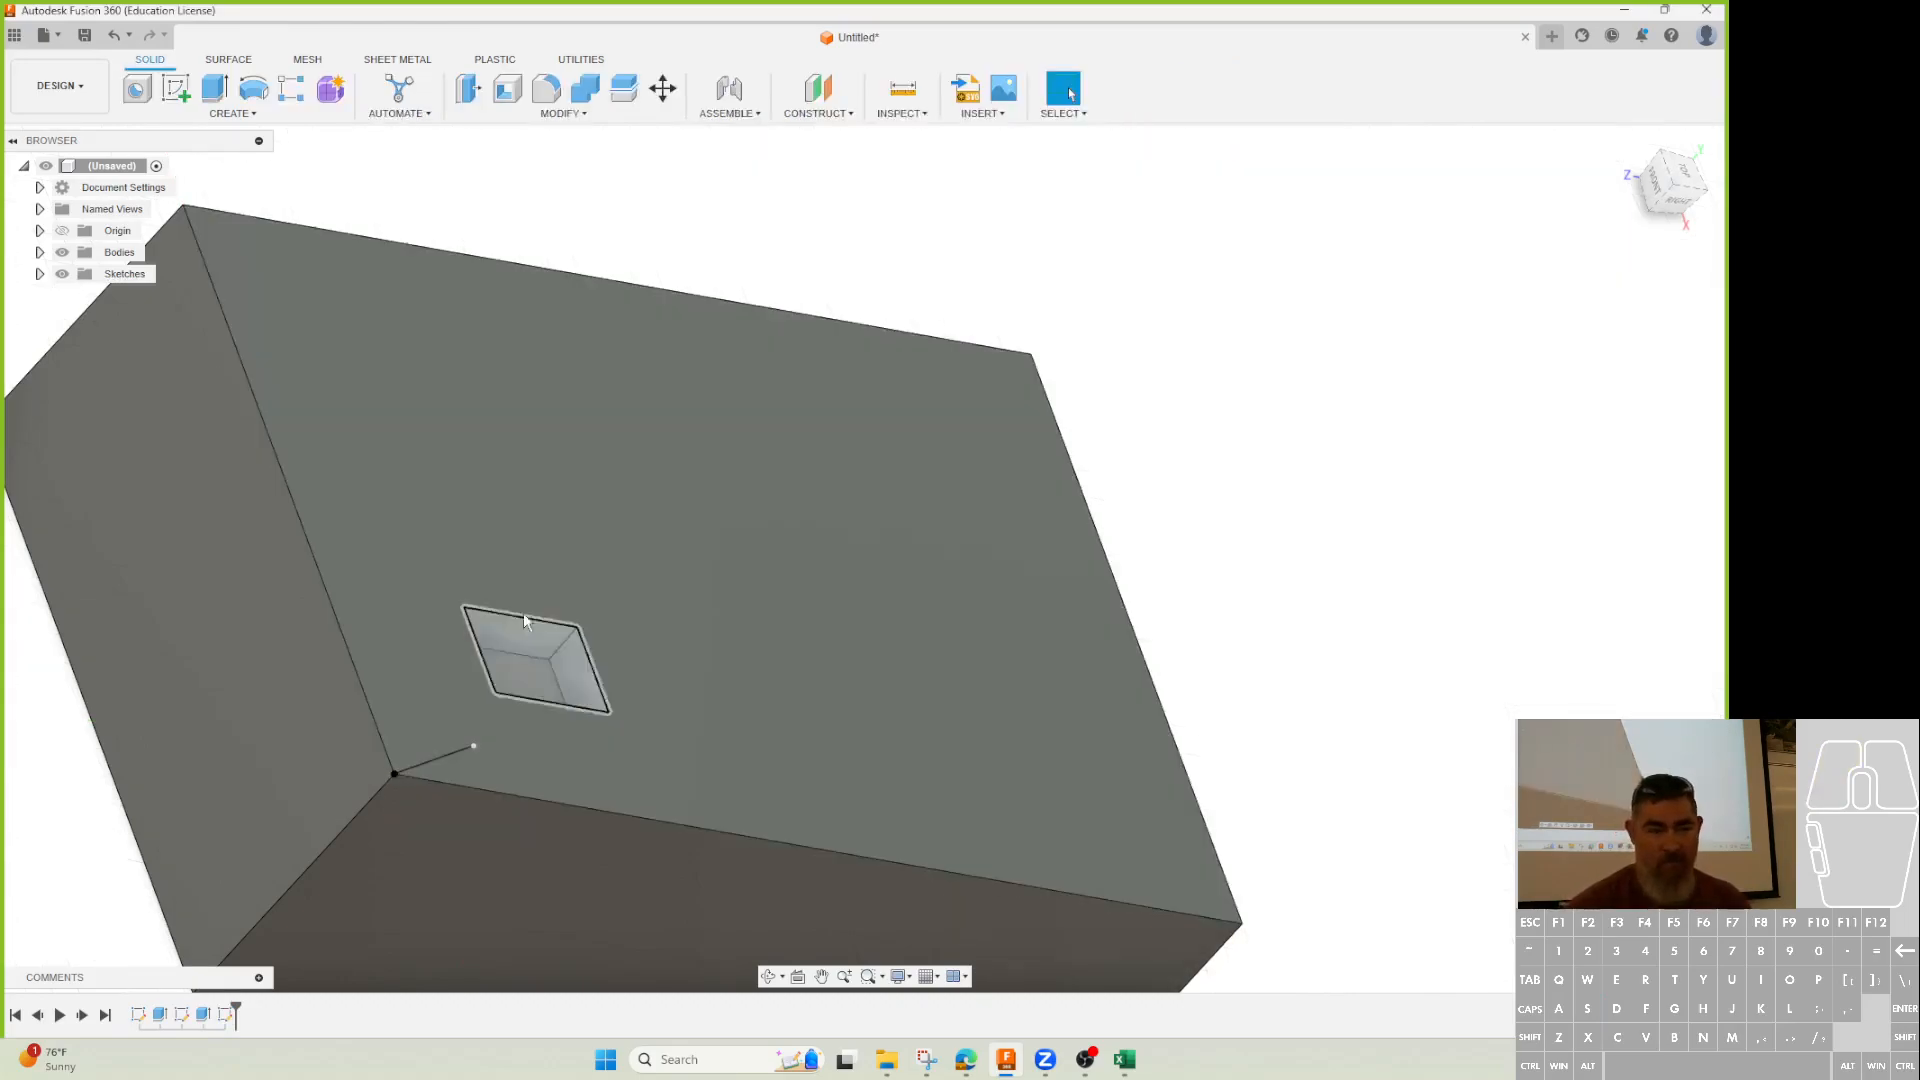
Start a Features rectangular pattern of the pocket cut with the block's front edge as first direction.
click(291, 89)
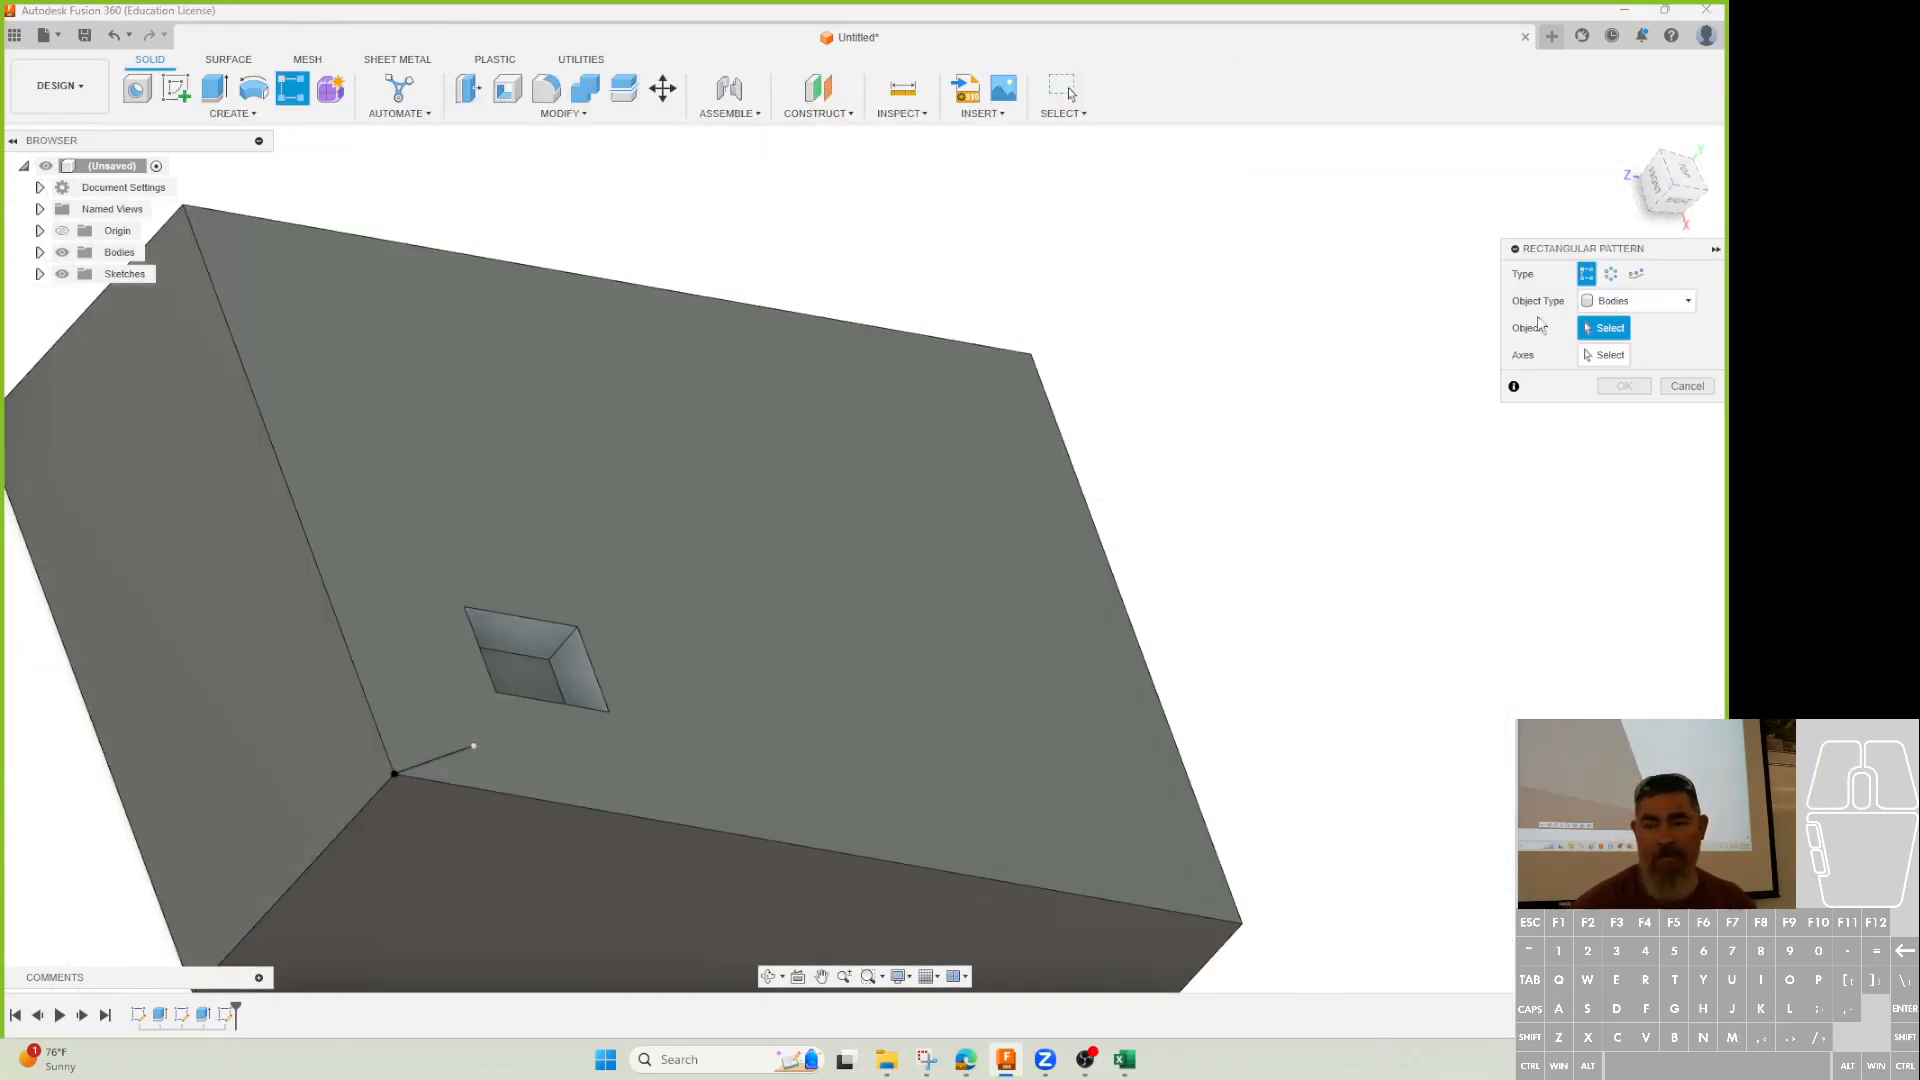
click(1612, 301)
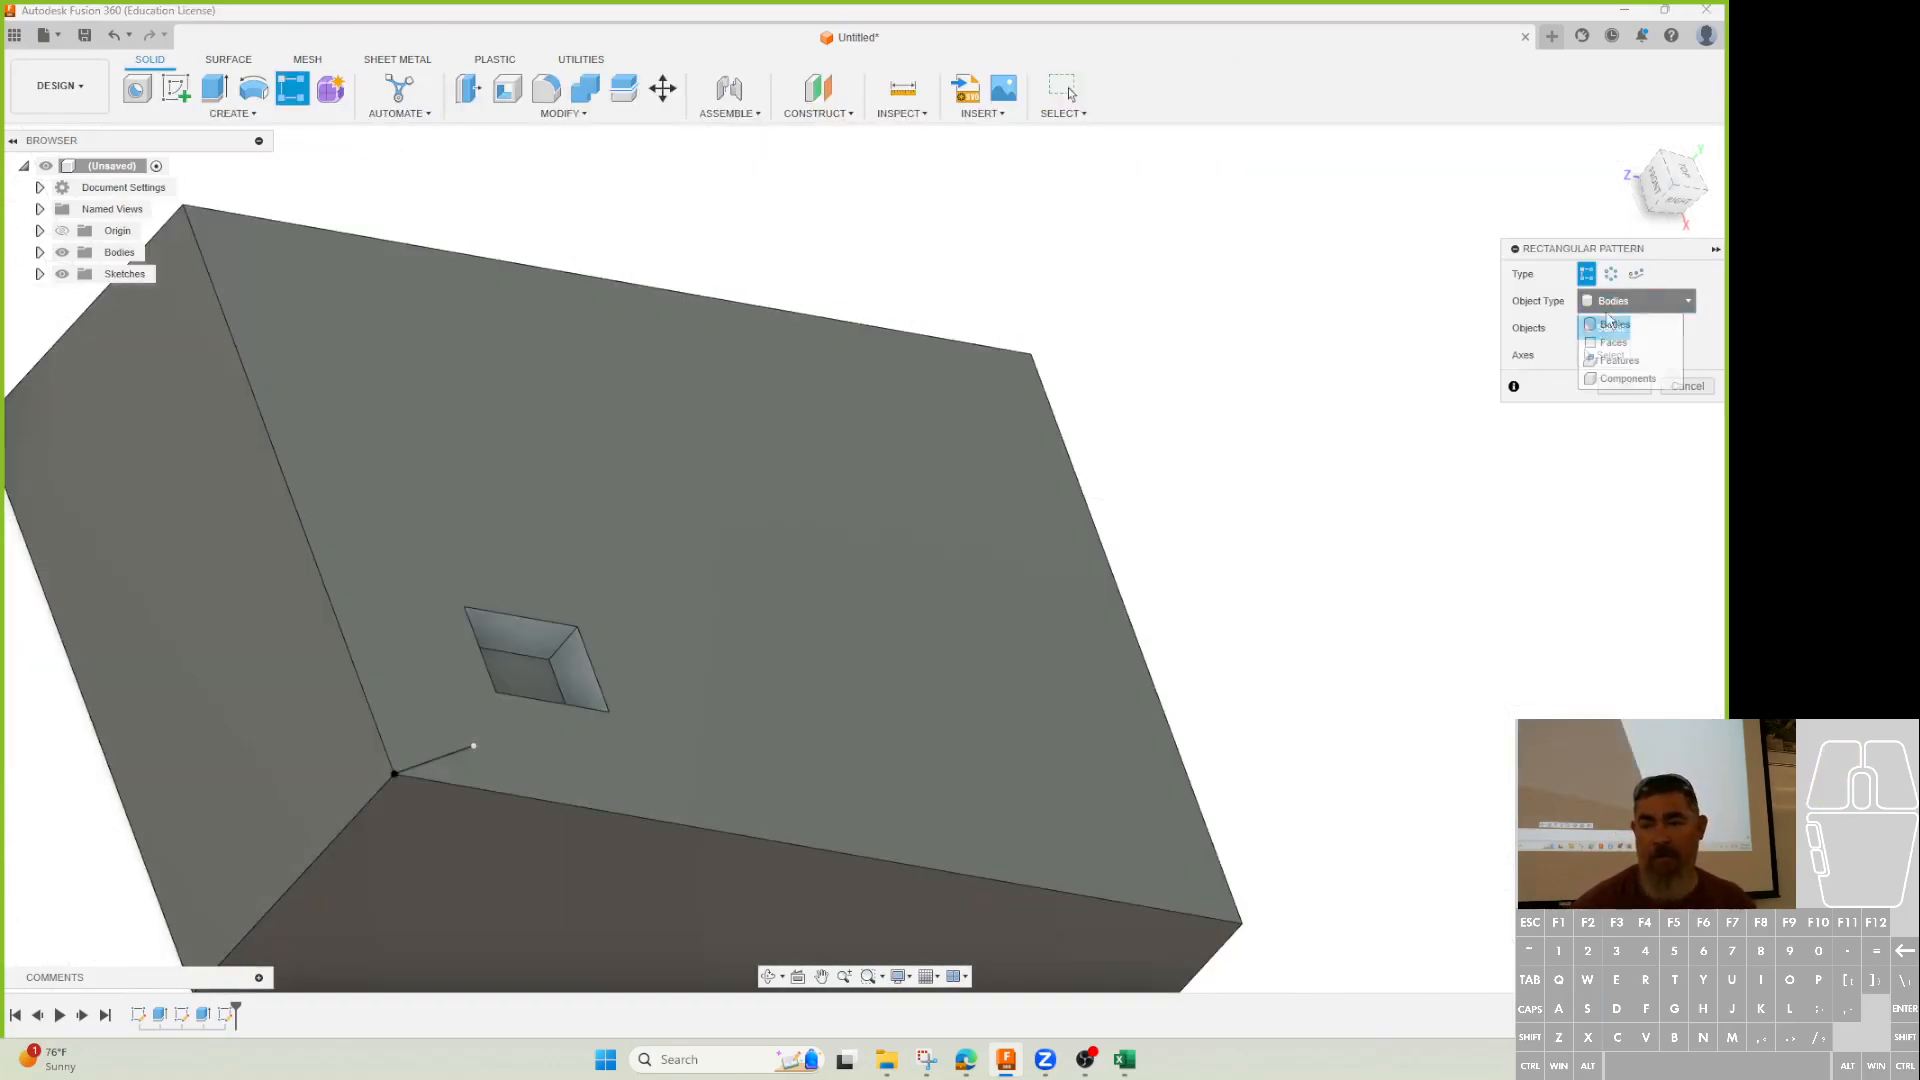
click(1615, 360)
click(203, 1014)
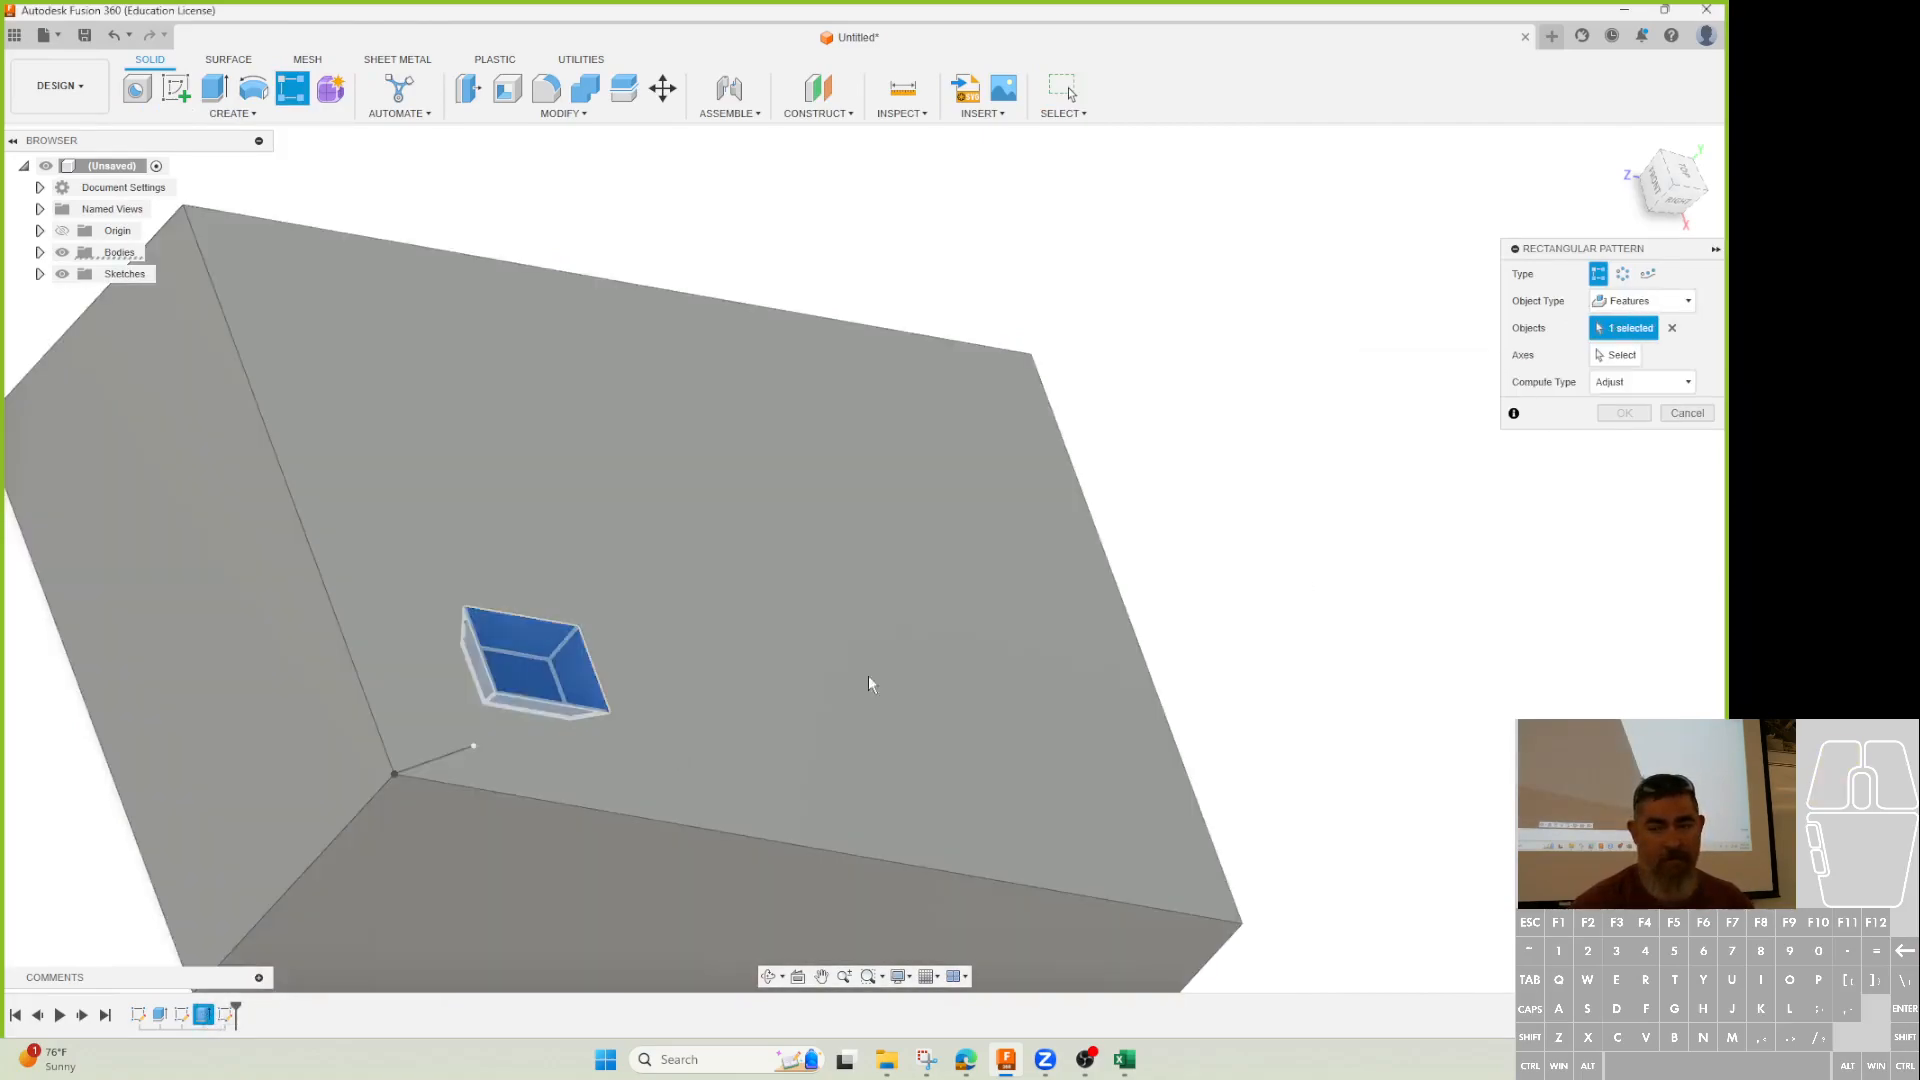
click(1616, 358)
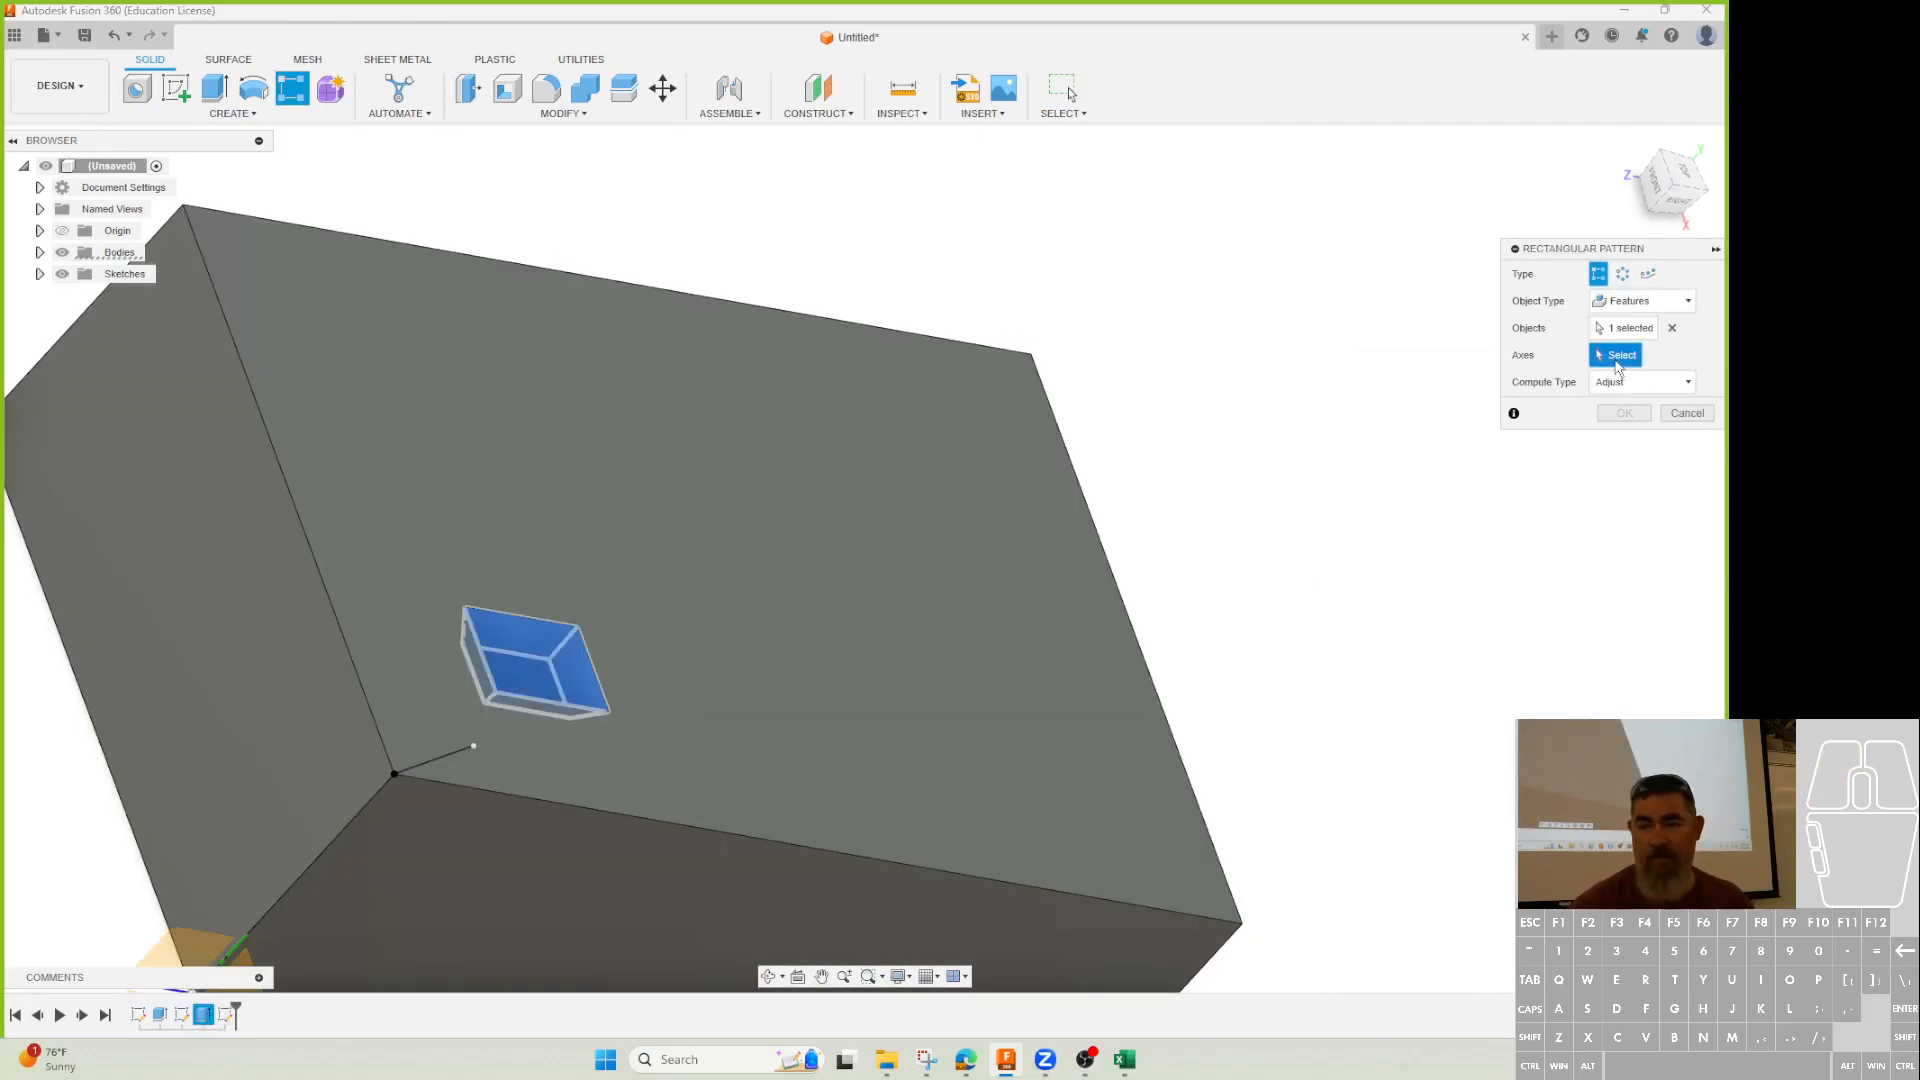
click(696, 825)
shift+middle_drag(818, 733, 878, 606)
Use the angled sketch line as second direction and space the 3 by 3 copies 2.50 in and 1.90 in.
drag(392, 705, 918, 645)
drag(373, 728, 372, 587)
drag(373, 731, 379, 389)
key(Tab)
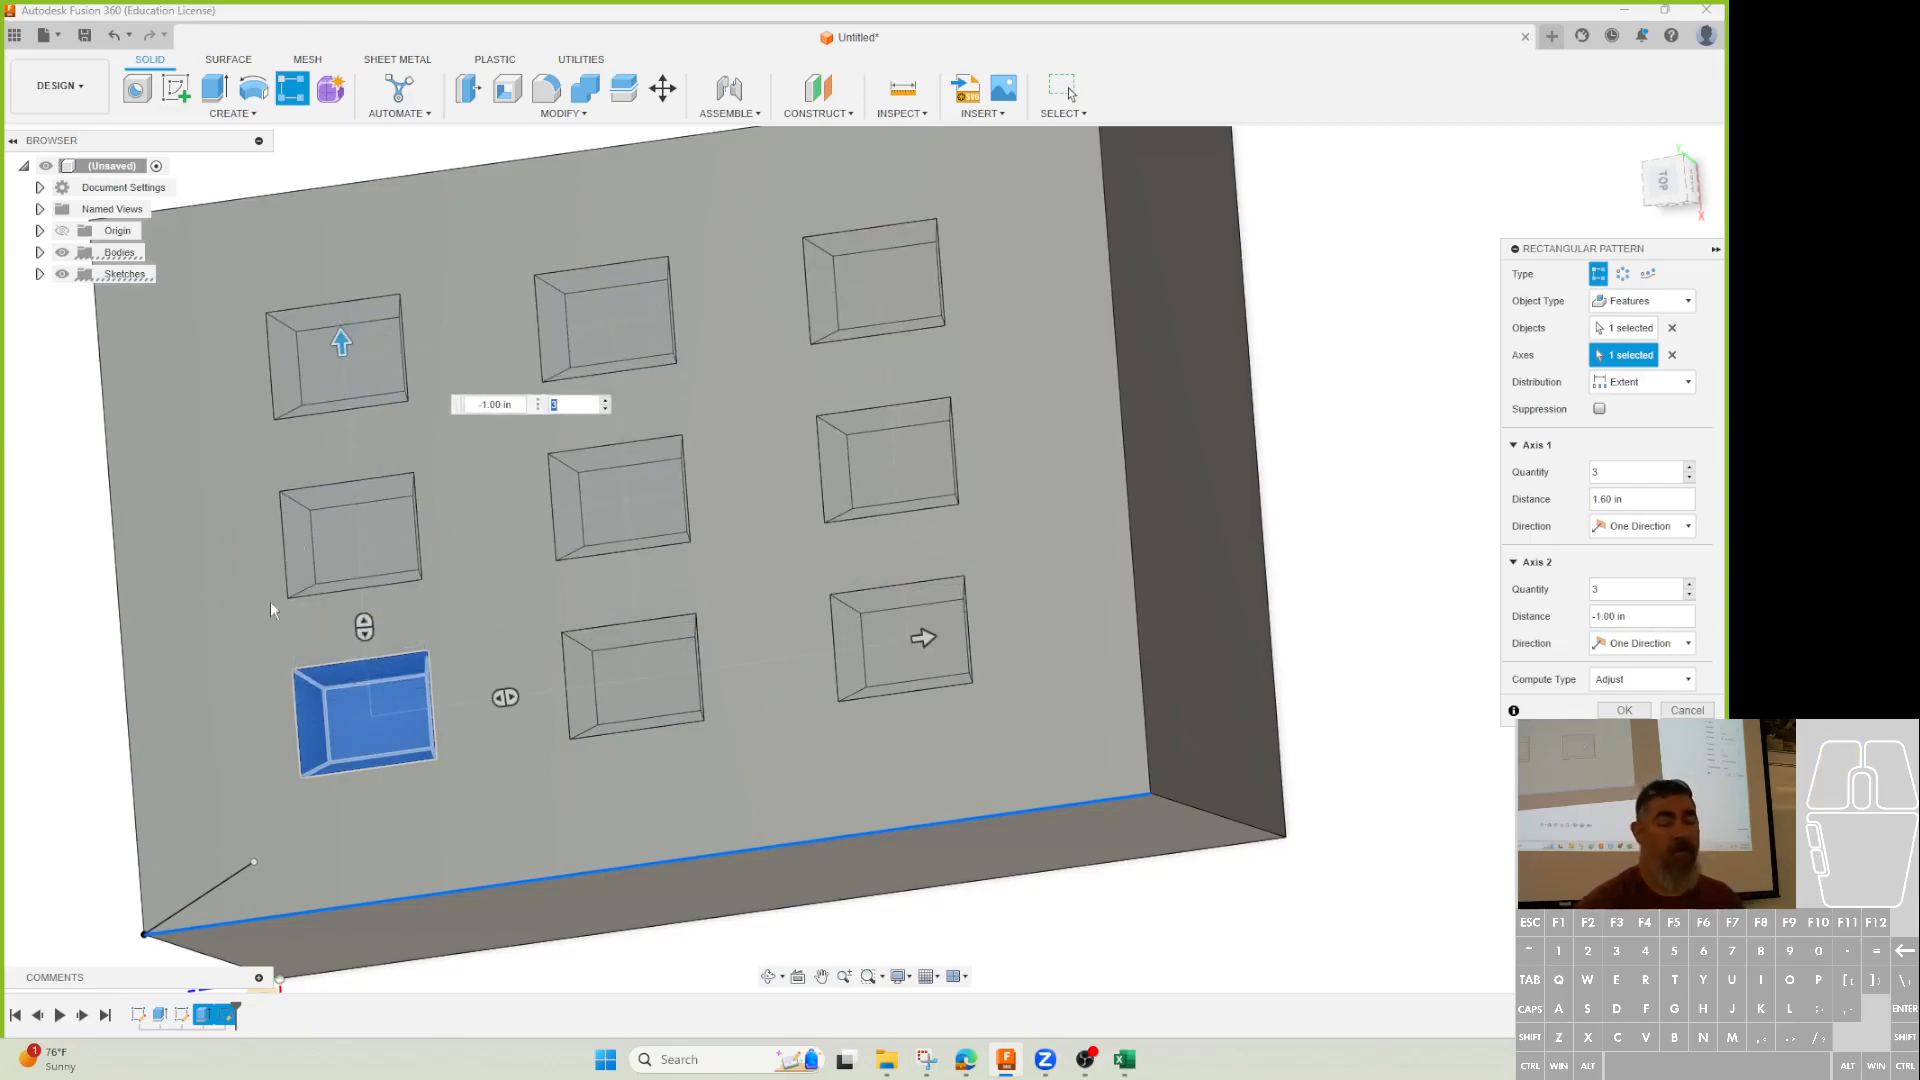
click(219, 880)
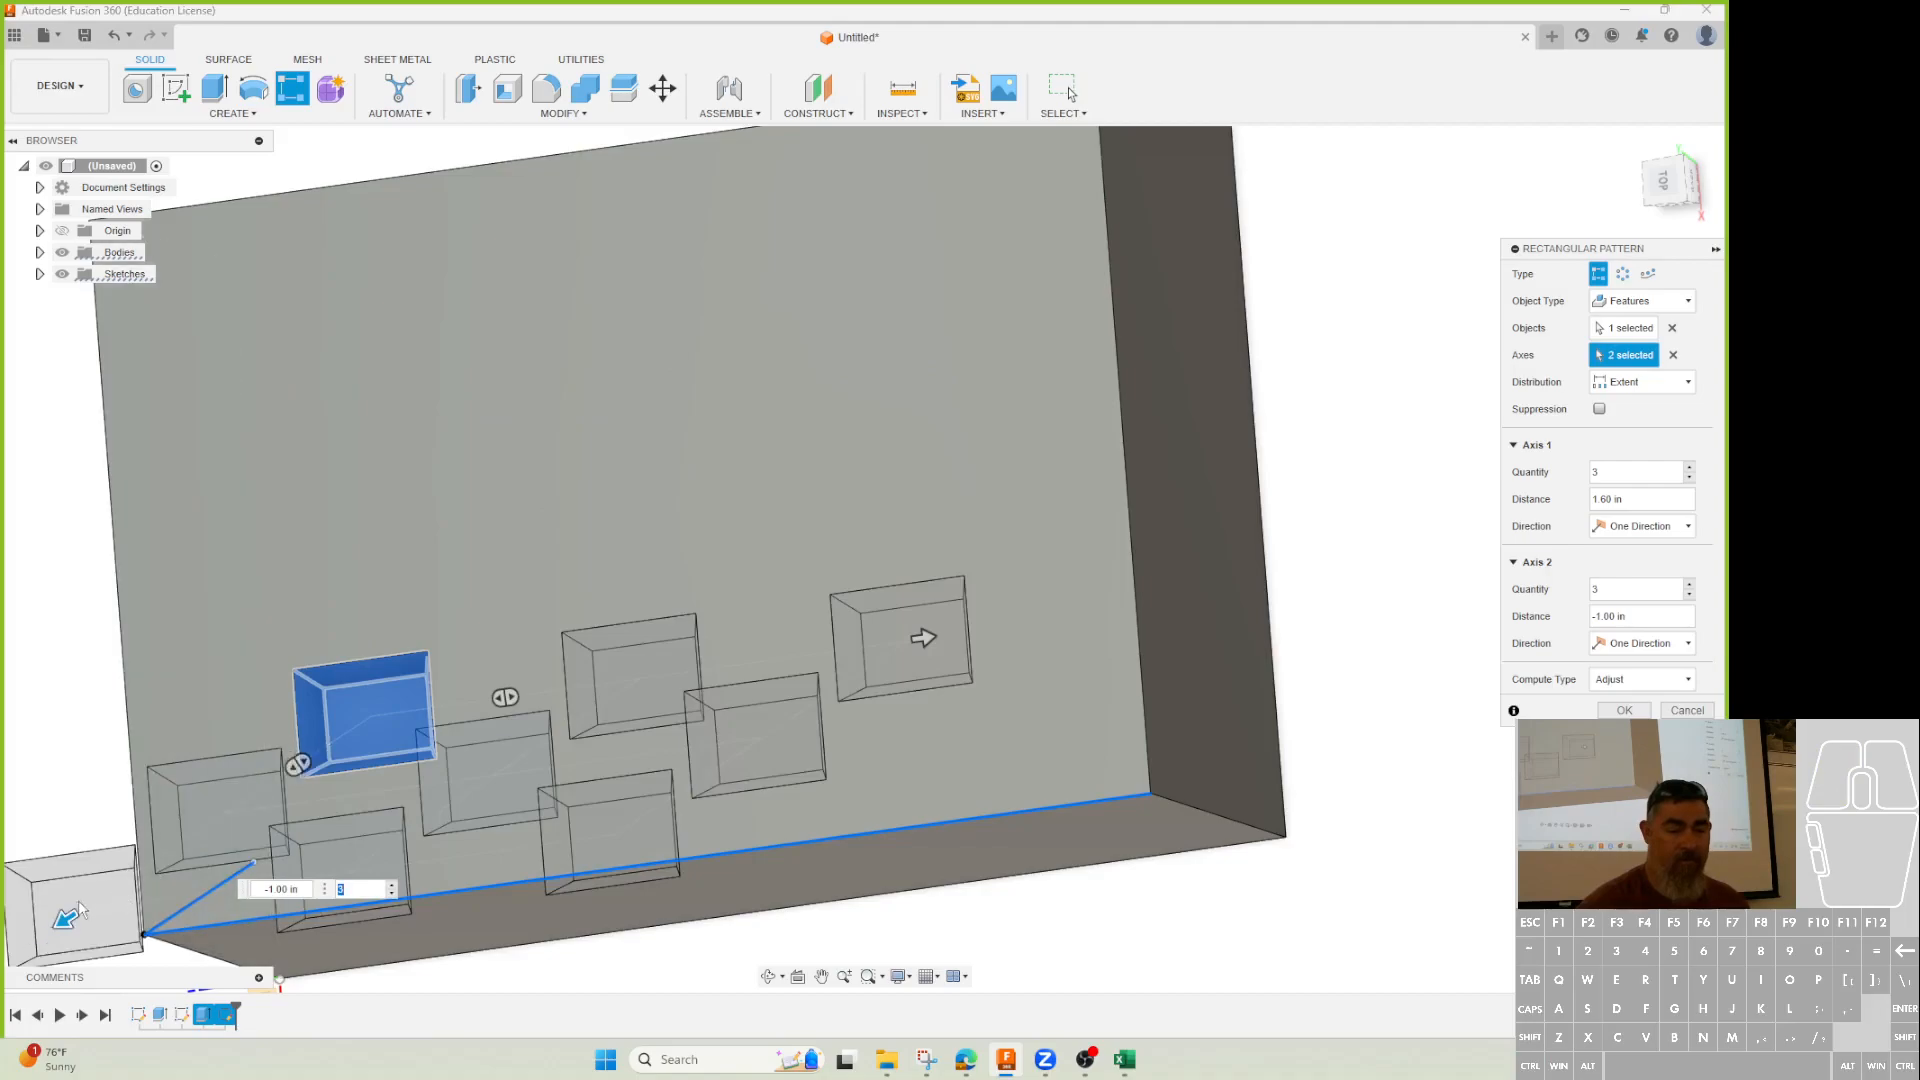
drag(65, 918, 650, 512)
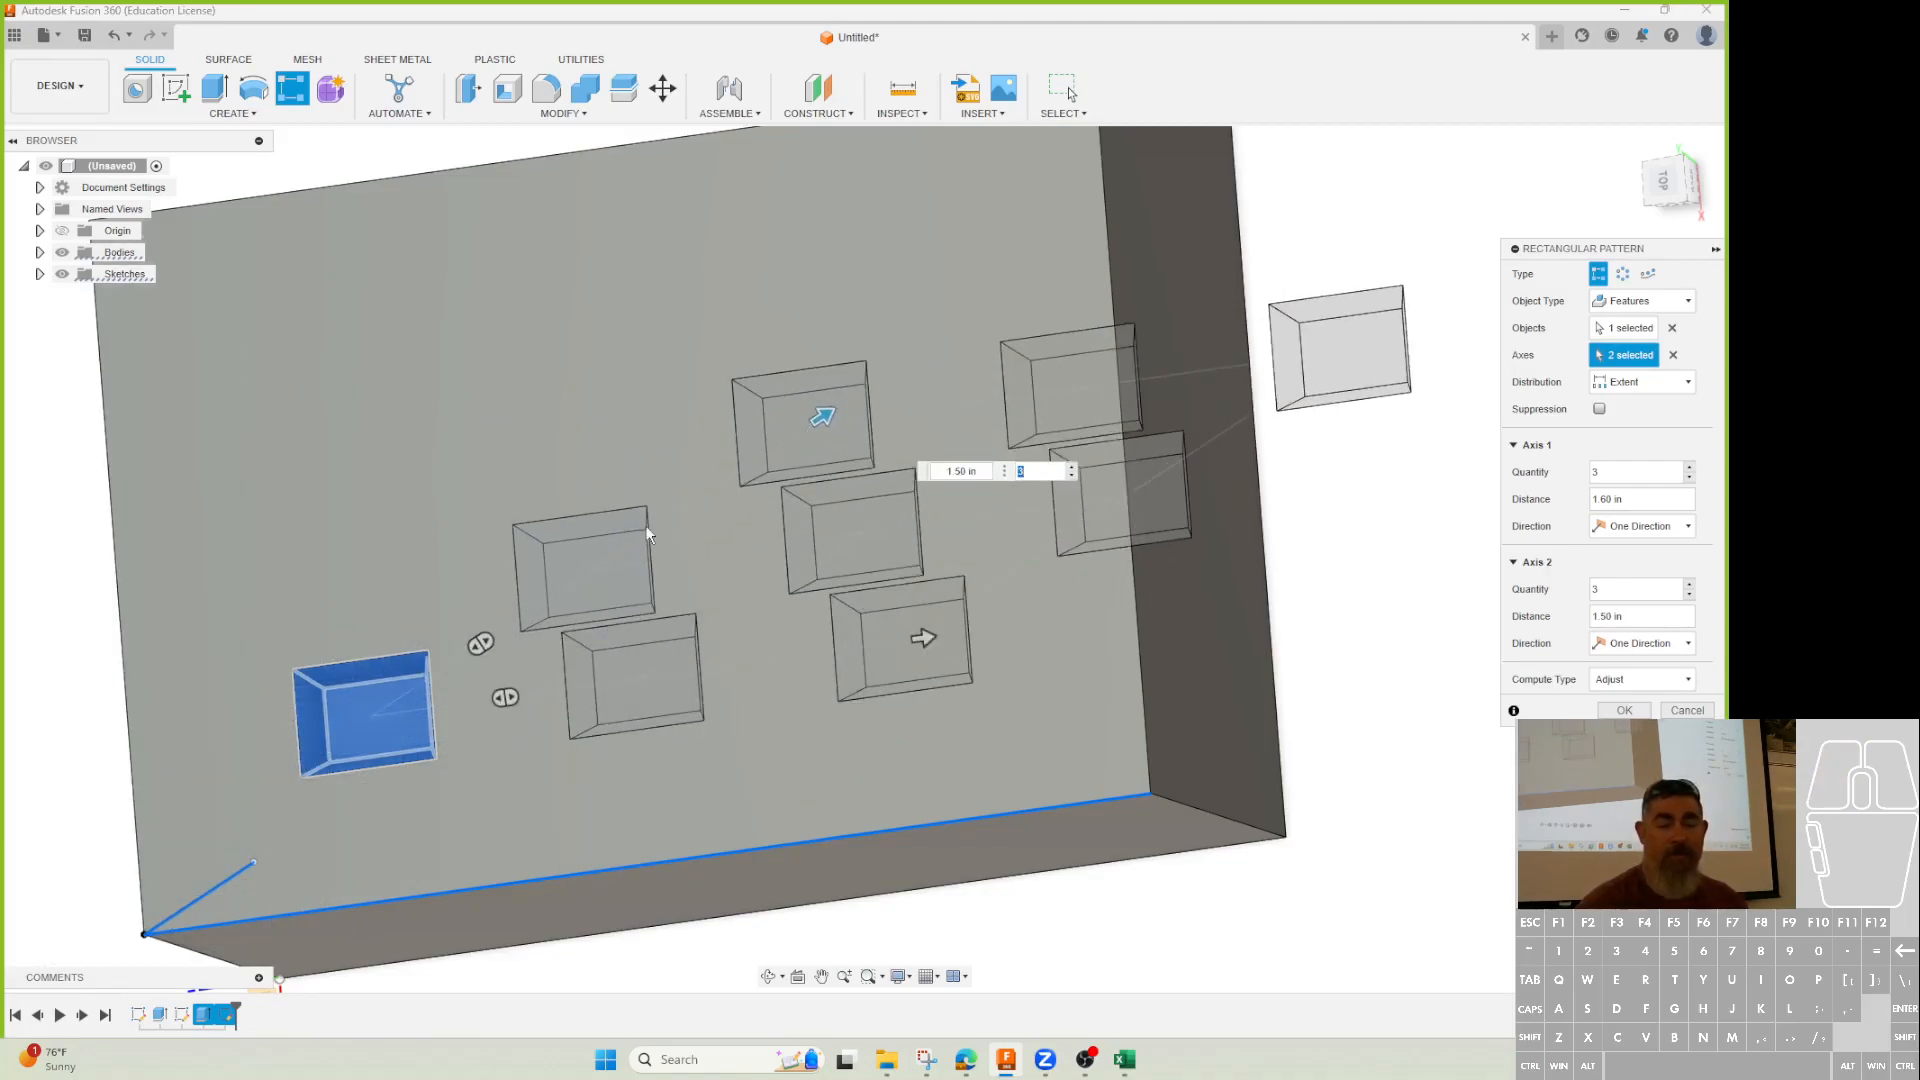
shift+middle_drag(620, 726, 531, 674)
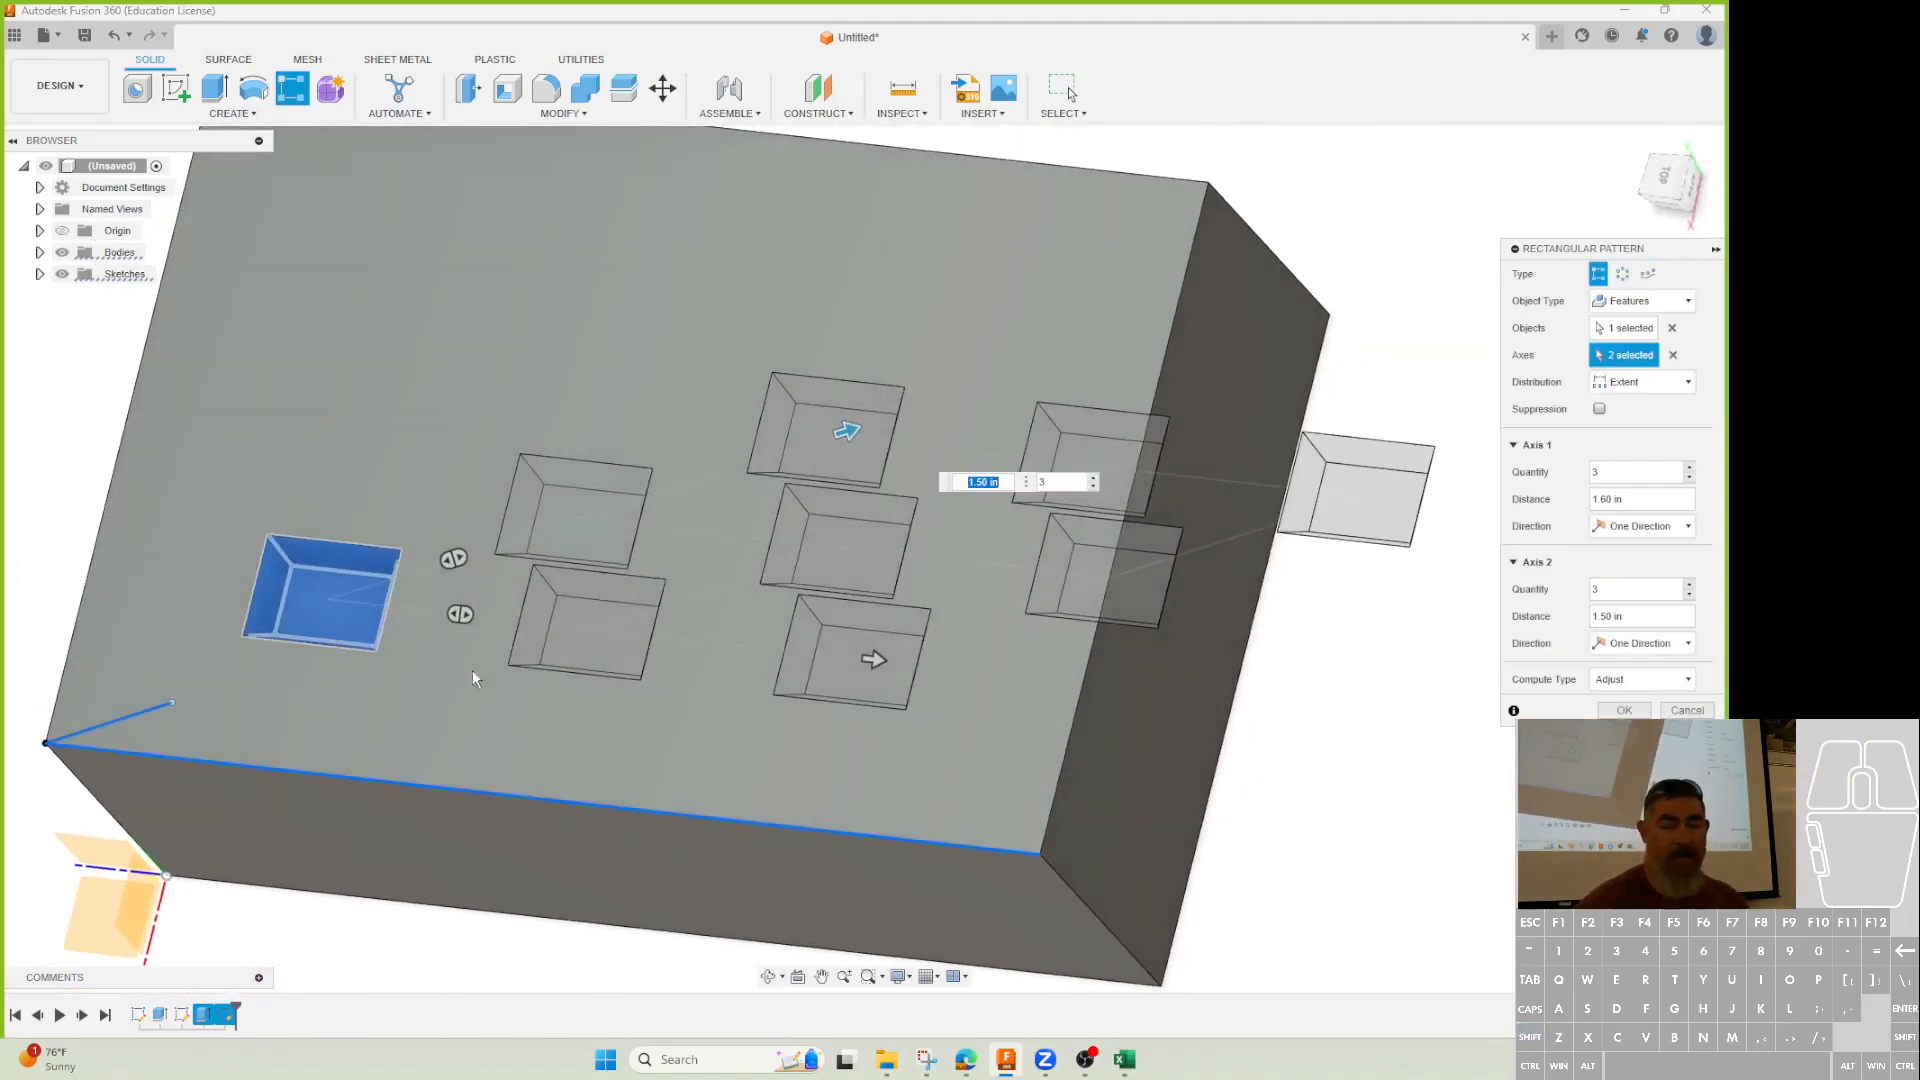
drag(875, 658, 1195, 720)
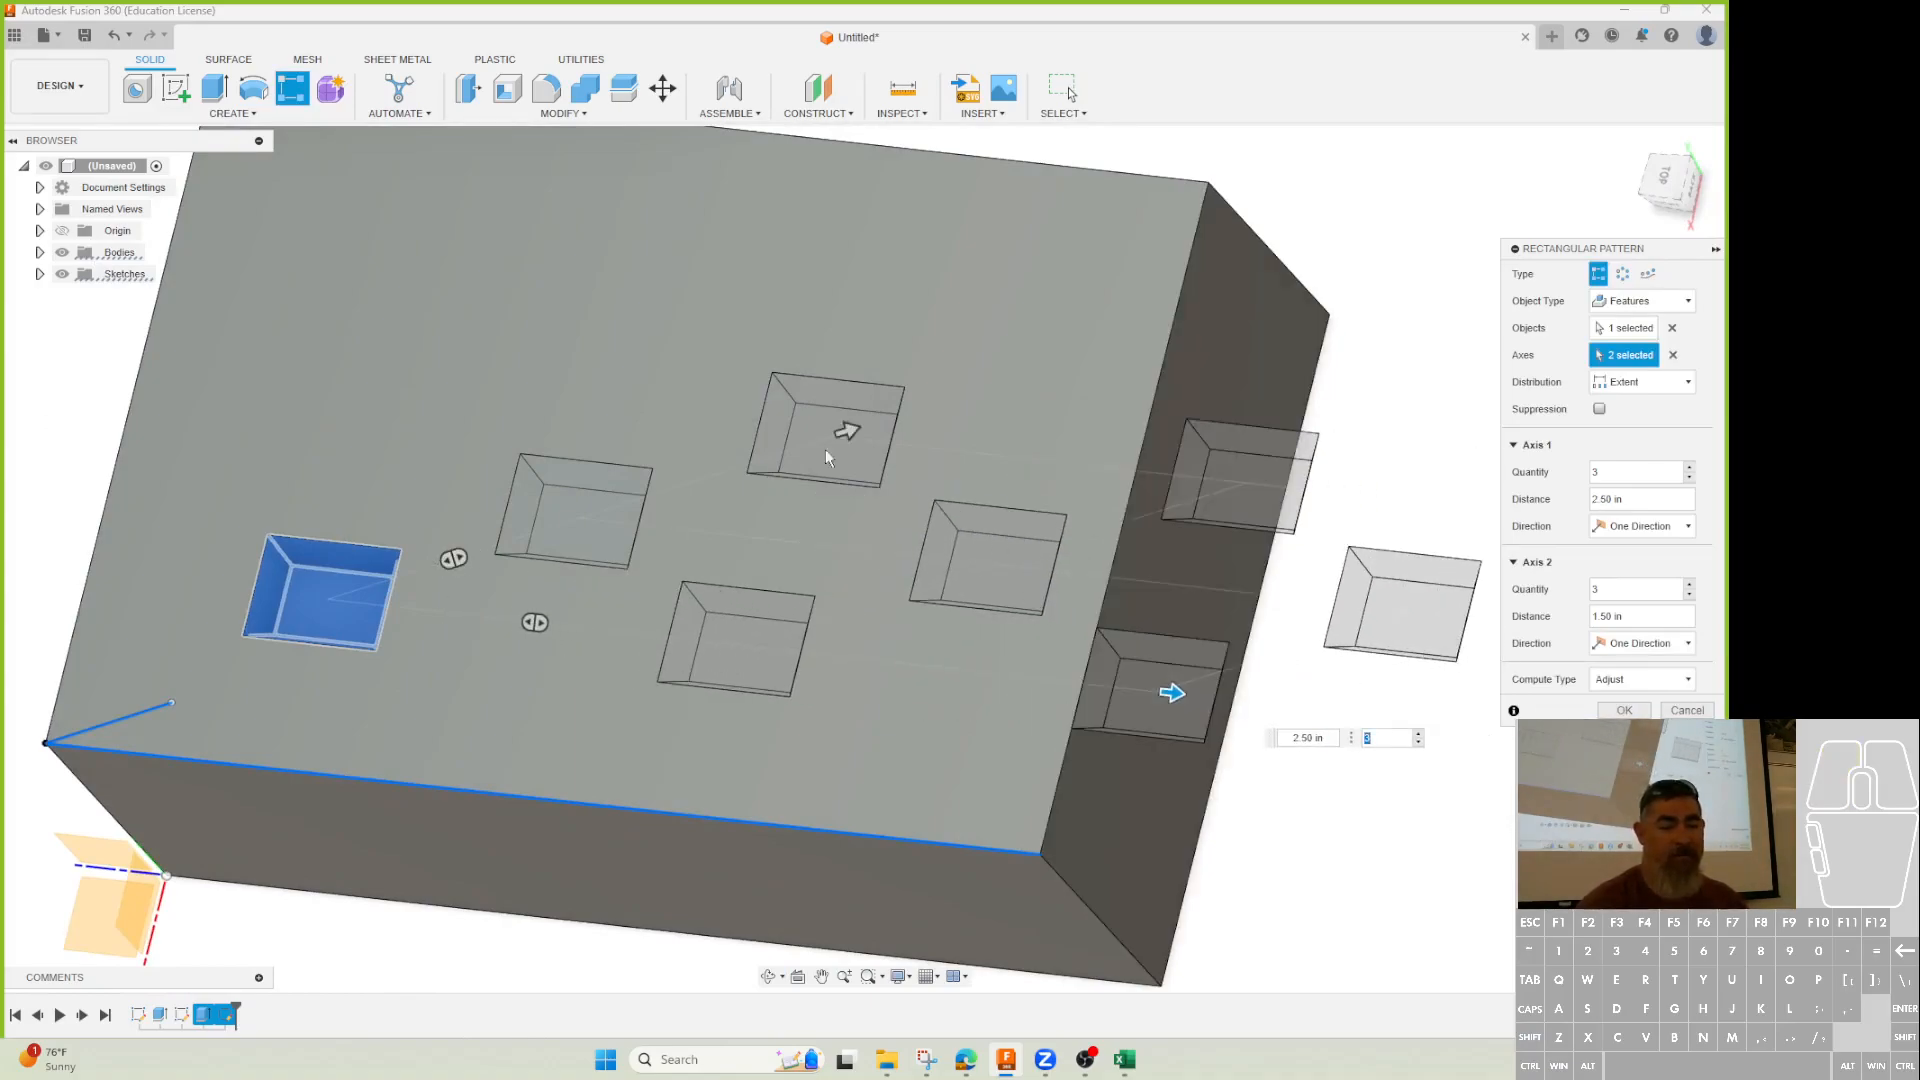
drag(845, 430, 981, 388)
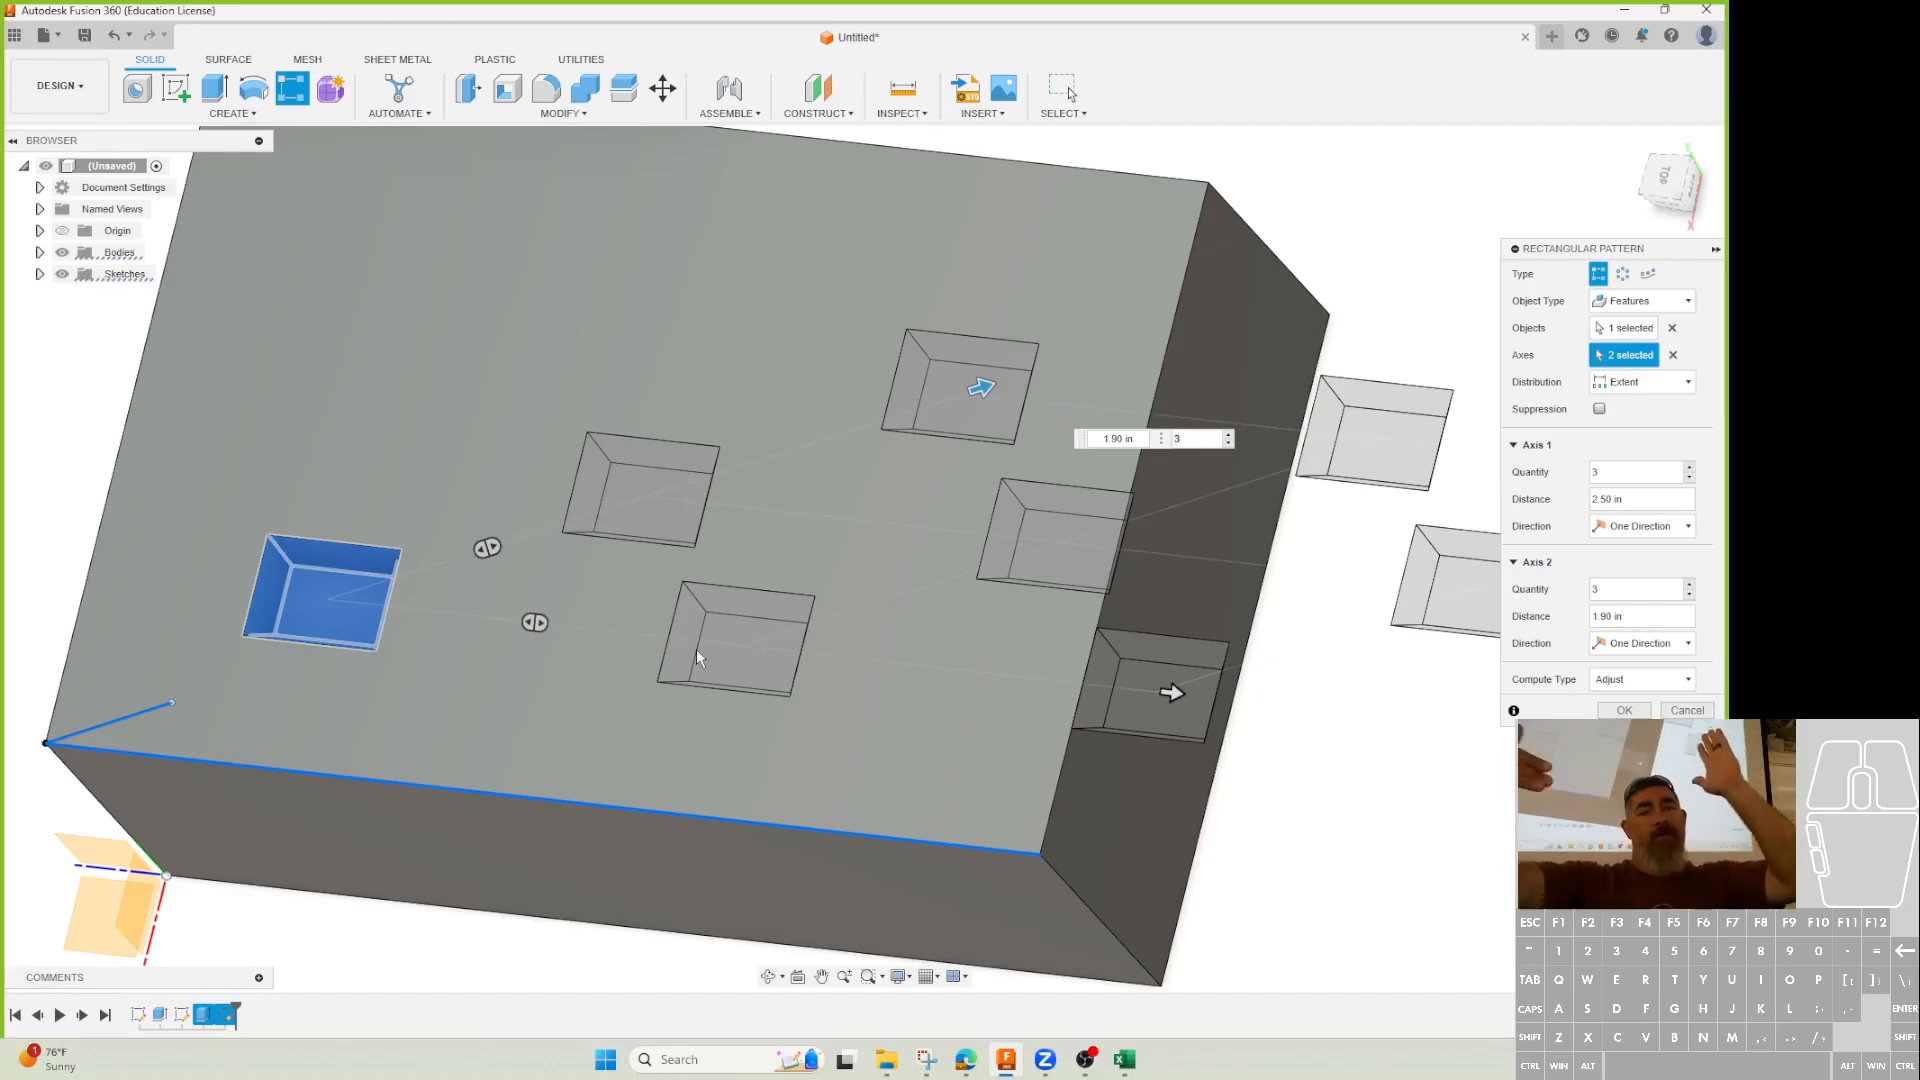
Clear the pattern's axes and pick the block's long edge as the first direction.
shift+middle_drag(876, 768, 1597, 387)
click(1672, 355)
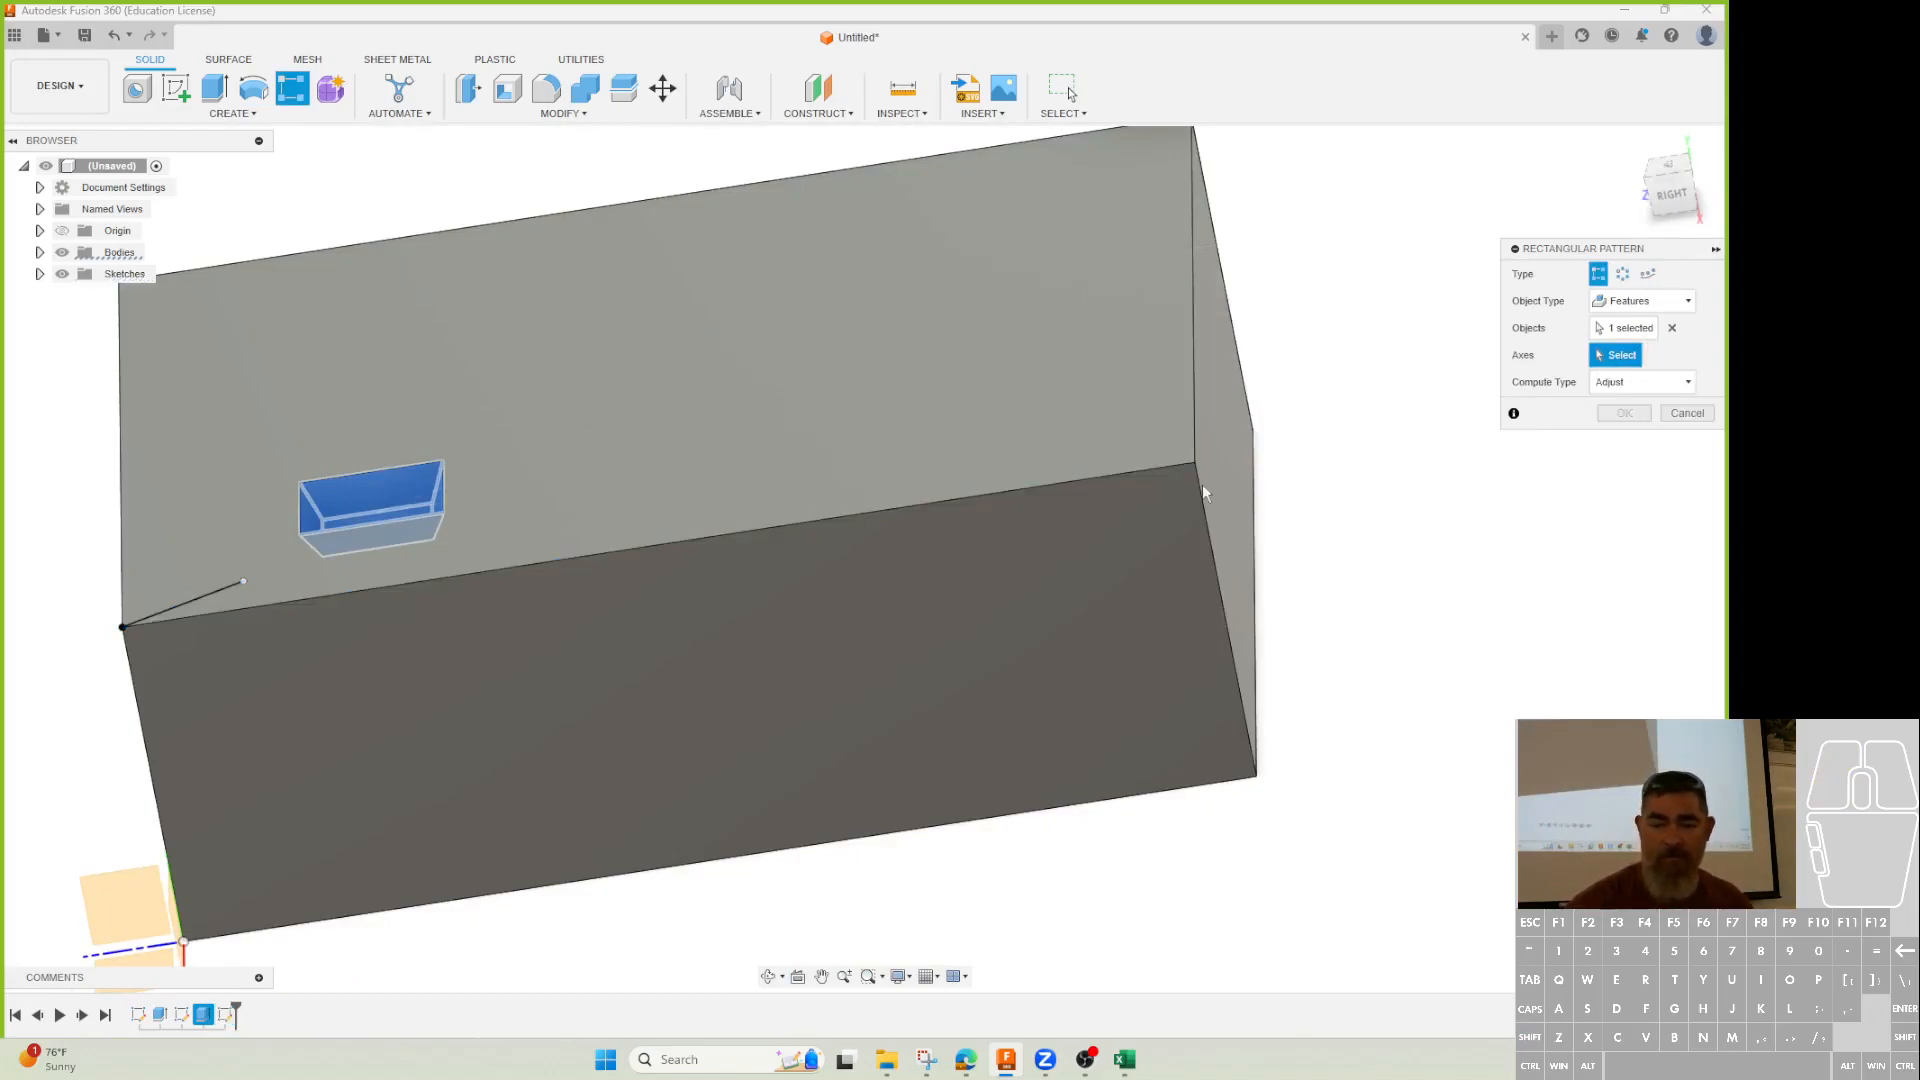
click(1132, 471)
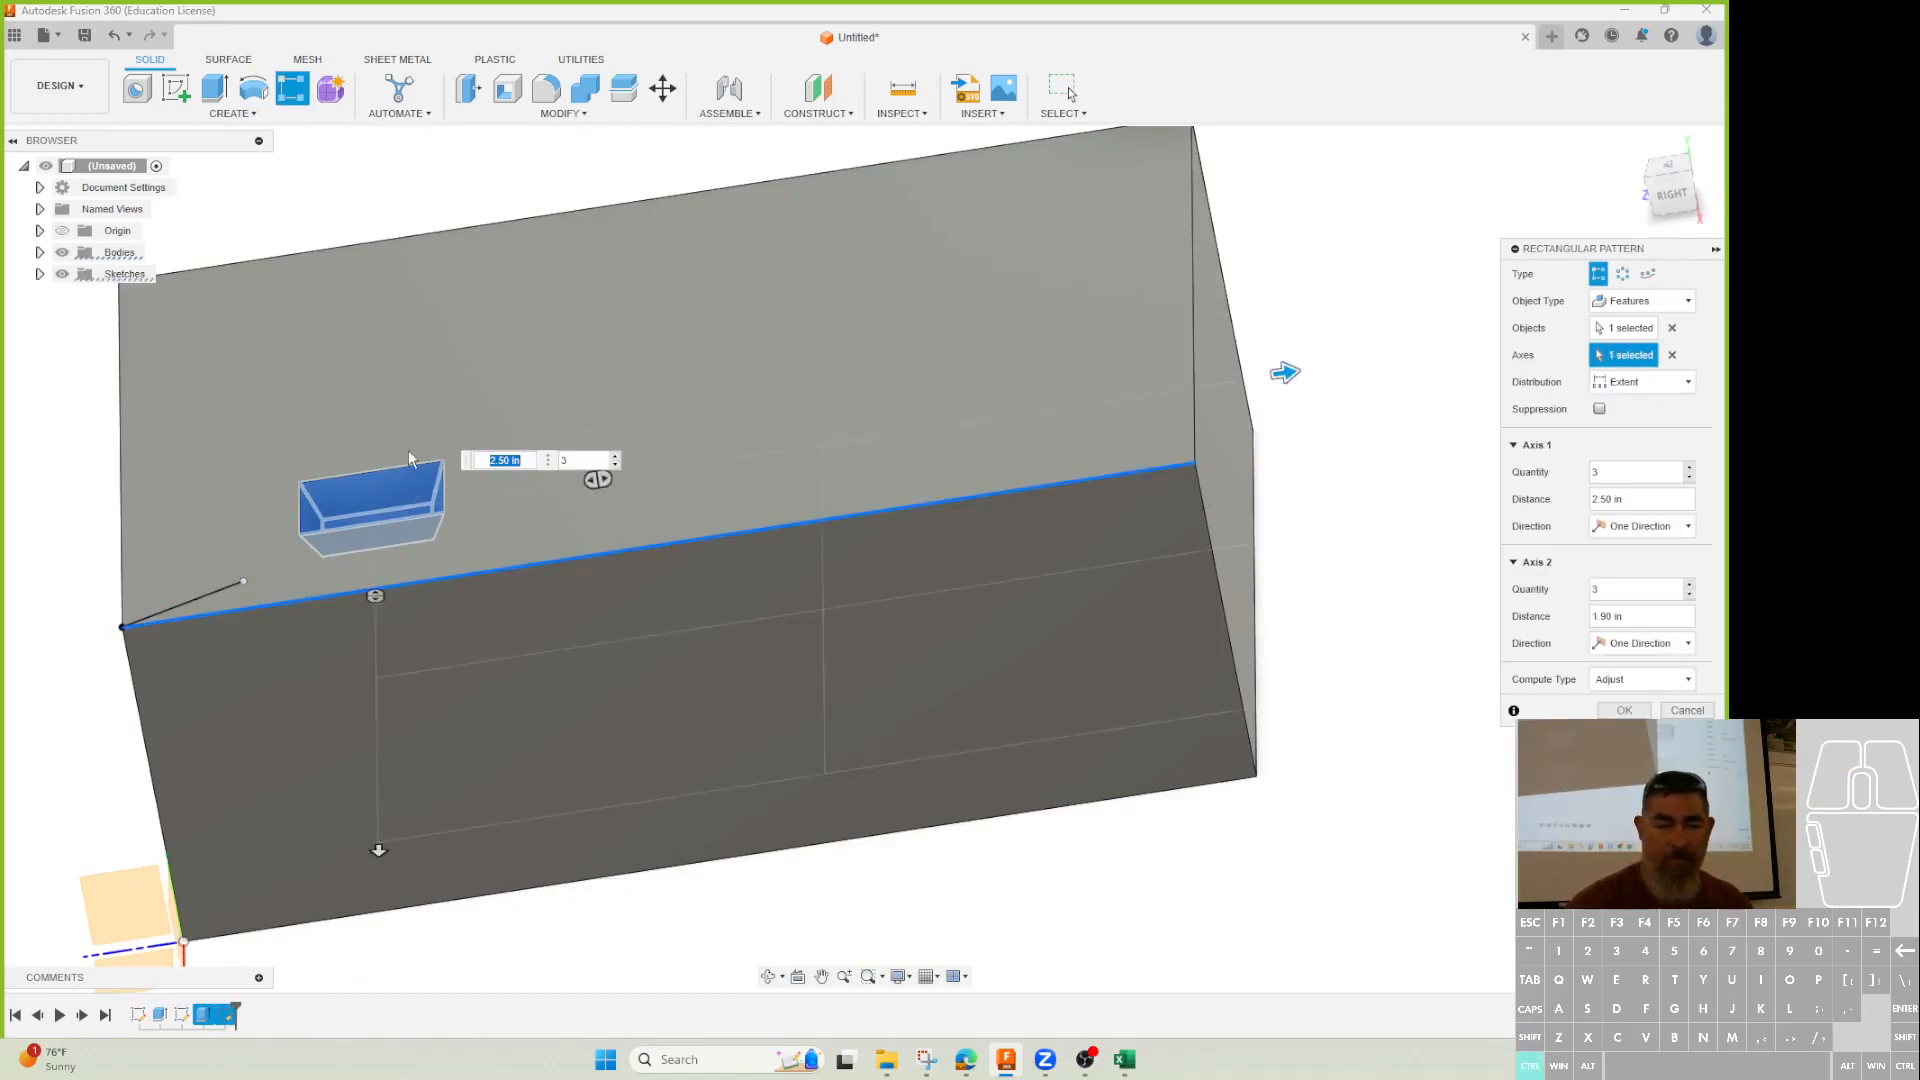
click(439, 495)
scroll(464, 588, down, 3)
Check the block from above, then clear the axes and use only the front top edge.
shift+middle_drag(467, 590, 565, 699)
shift+middle_drag(447, 677, 461, 742)
click(1674, 184)
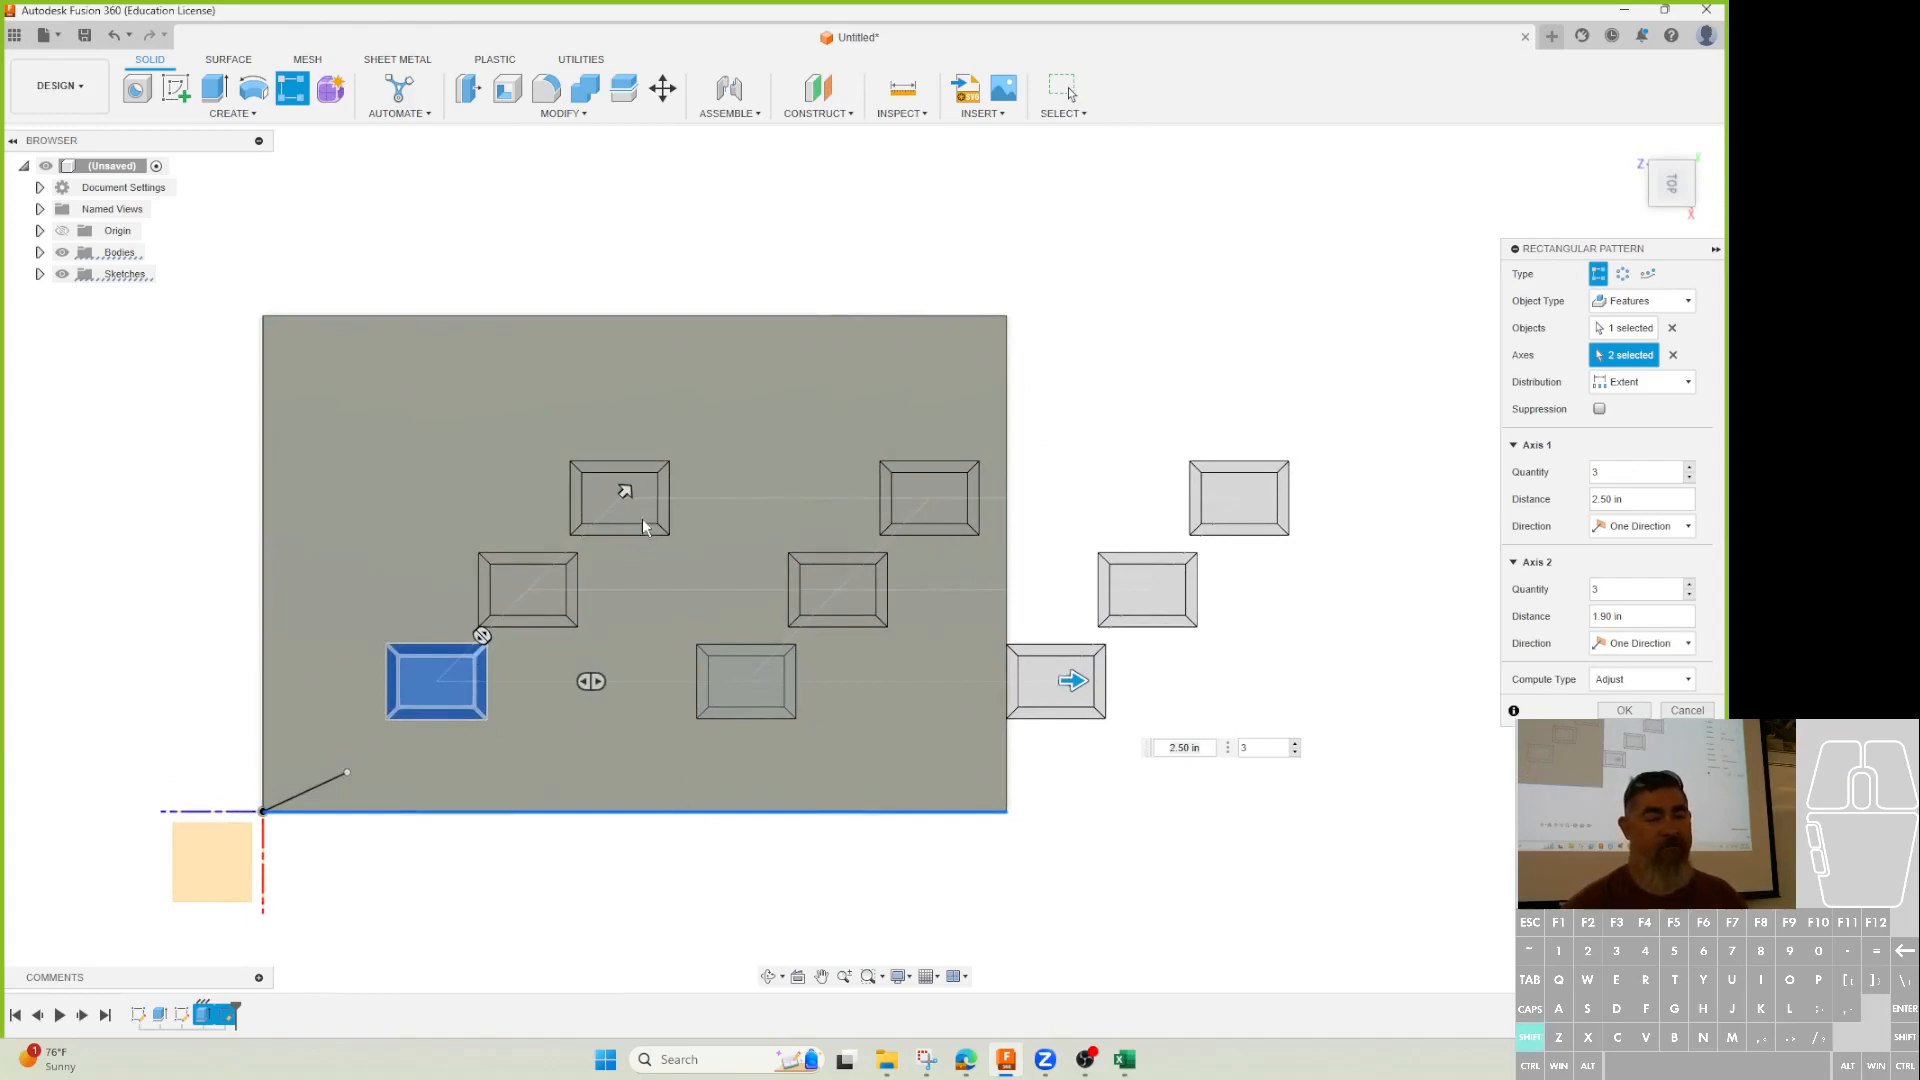
shift+middle_drag(583, 784, 486, 466)
shift+middle_drag(790, 190, 737, 351)
click(1672, 356)
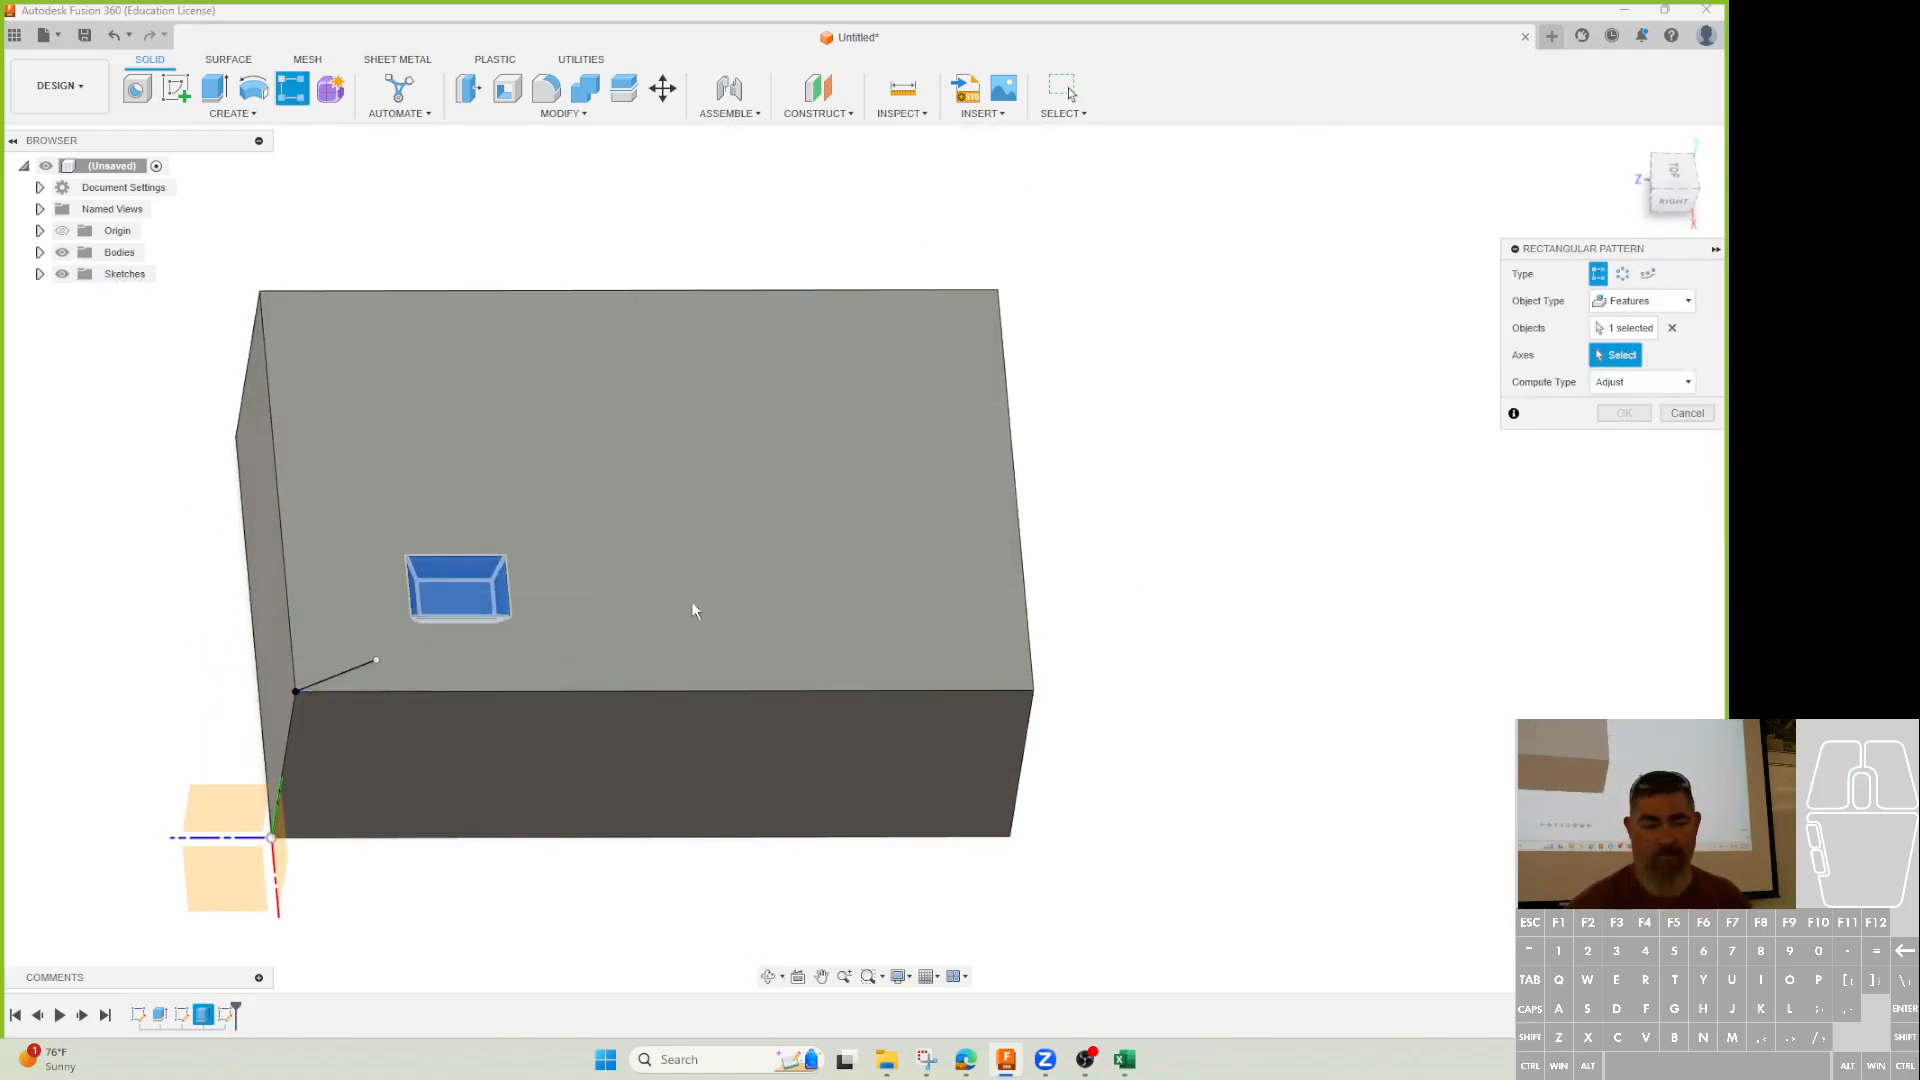
click(576, 691)
Add the block's left vertical edge as second direction at 1.00 in and adjust front-edge spacing.
click(292, 639)
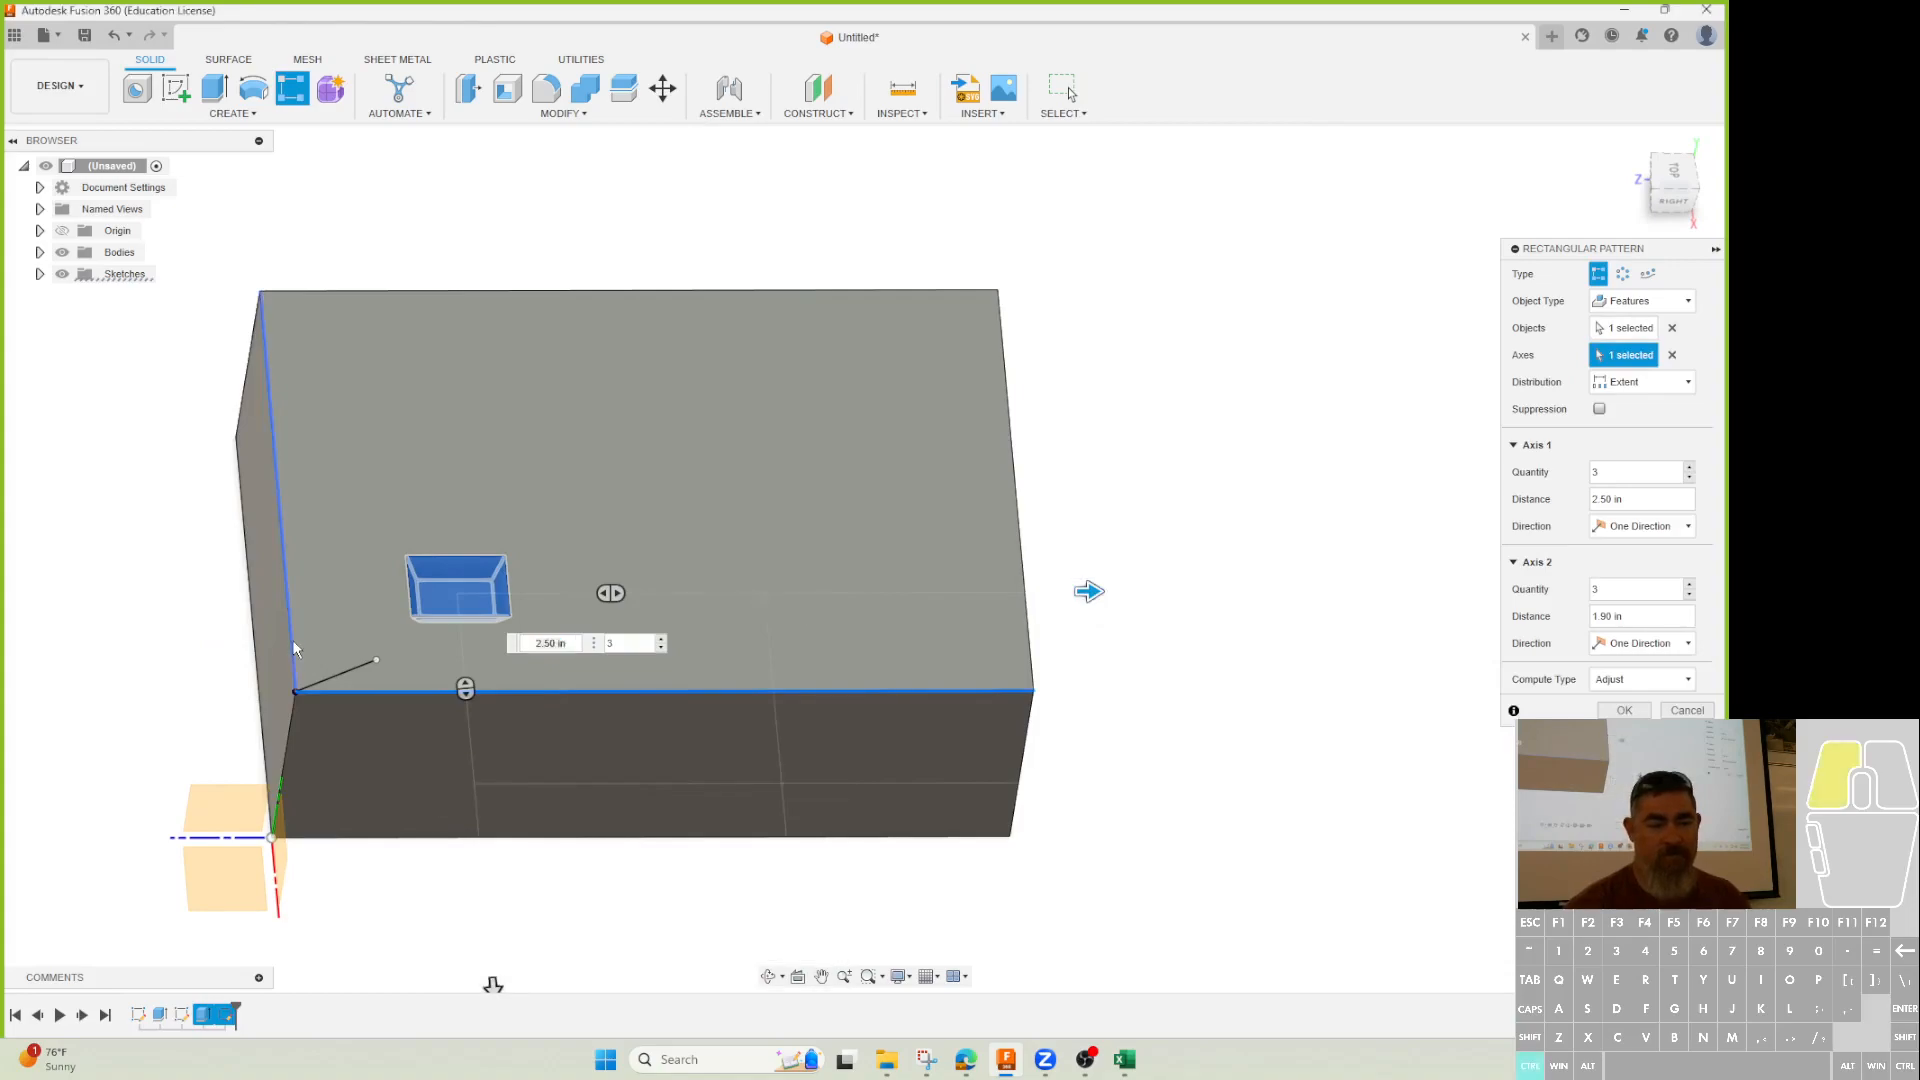
drag(419, 203, 417, 391)
drag(1090, 593, 912, 591)
drag(570, 598, 465, 590)
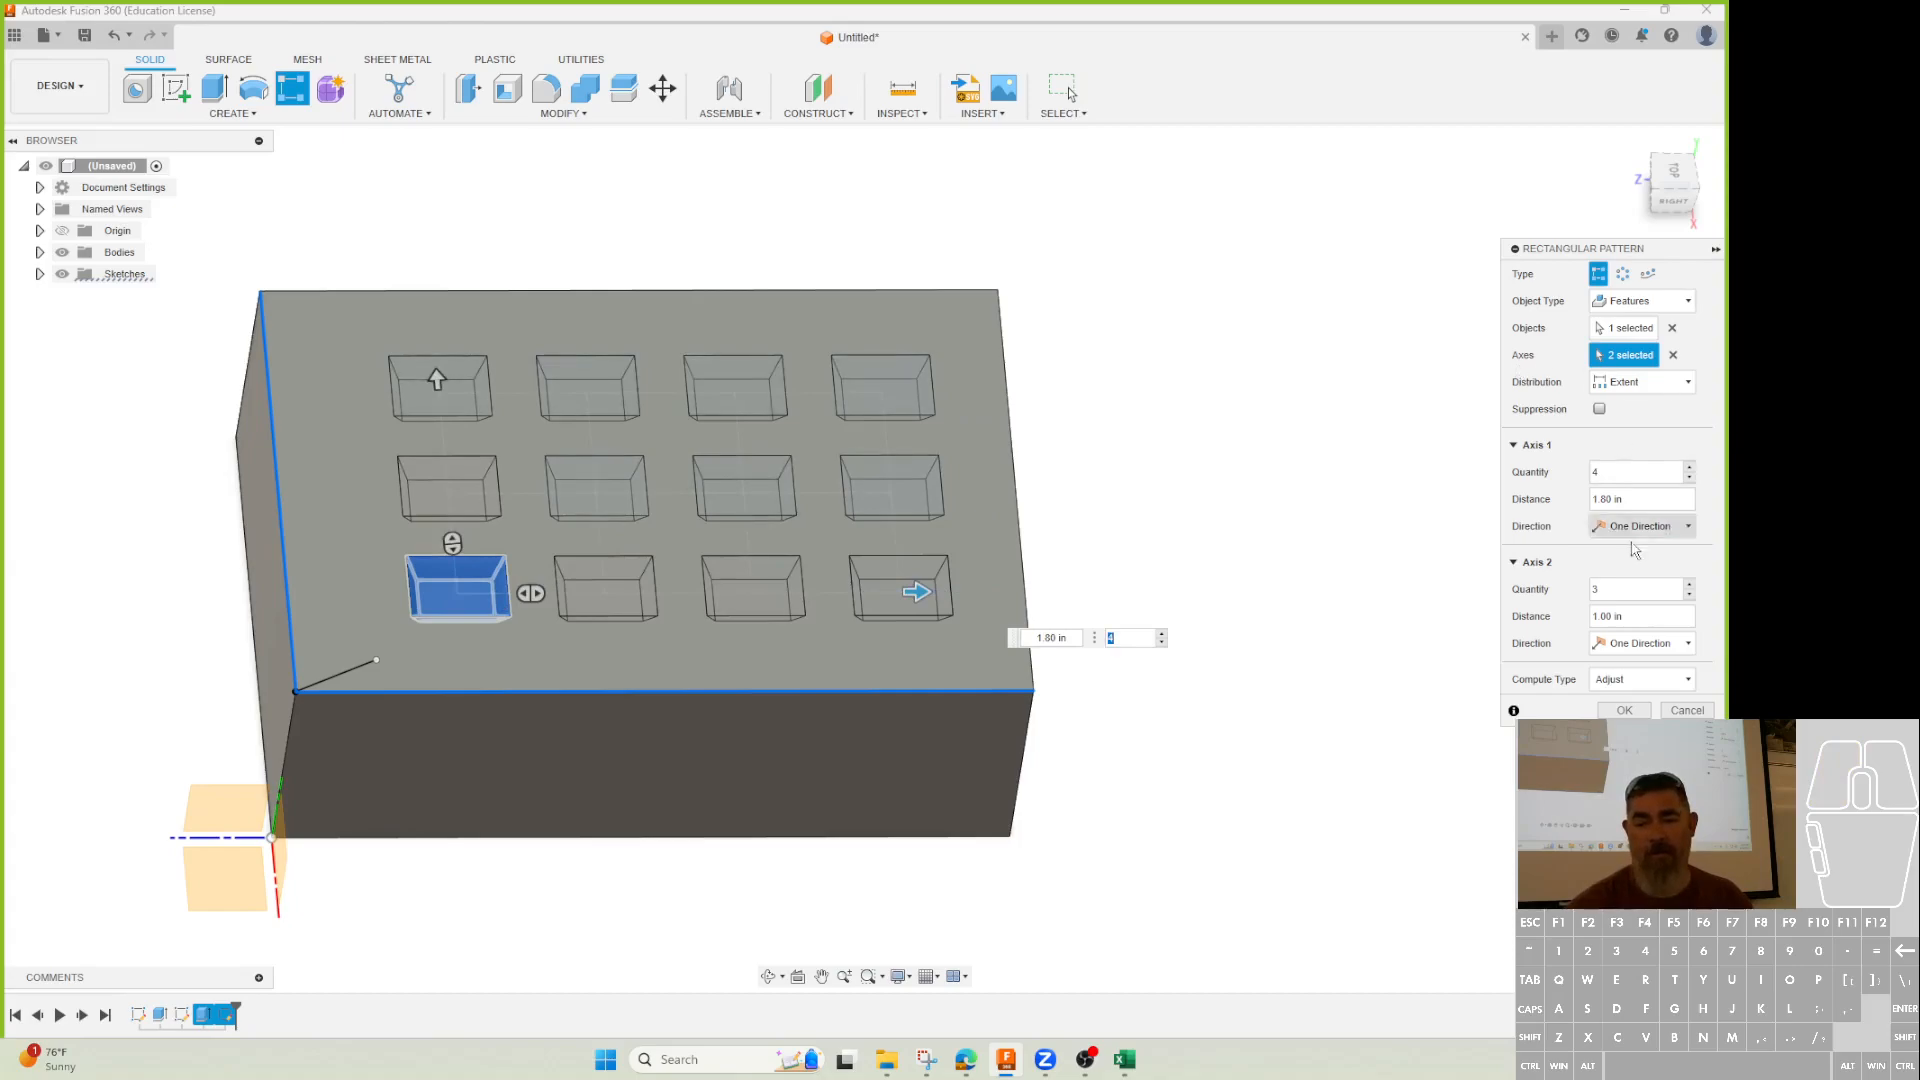
click(1611, 499)
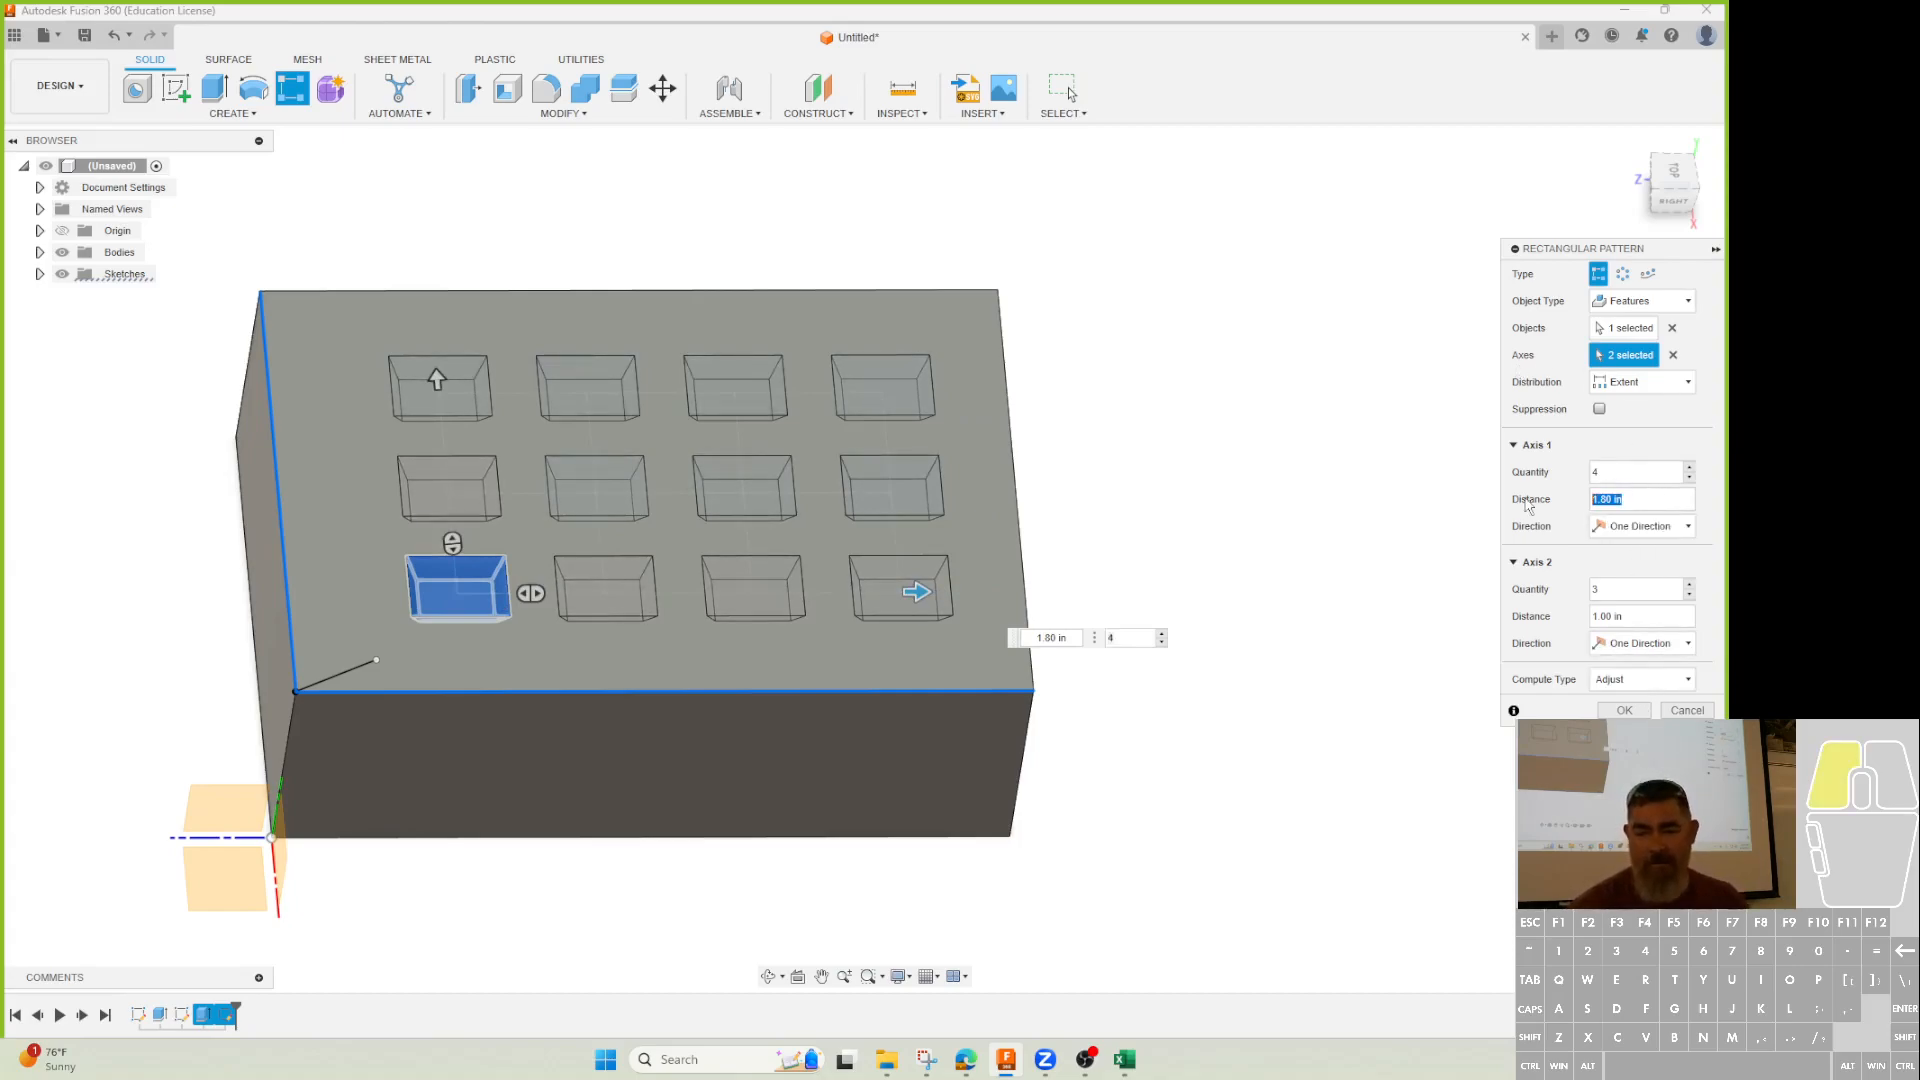
text(2)
click(1636, 617)
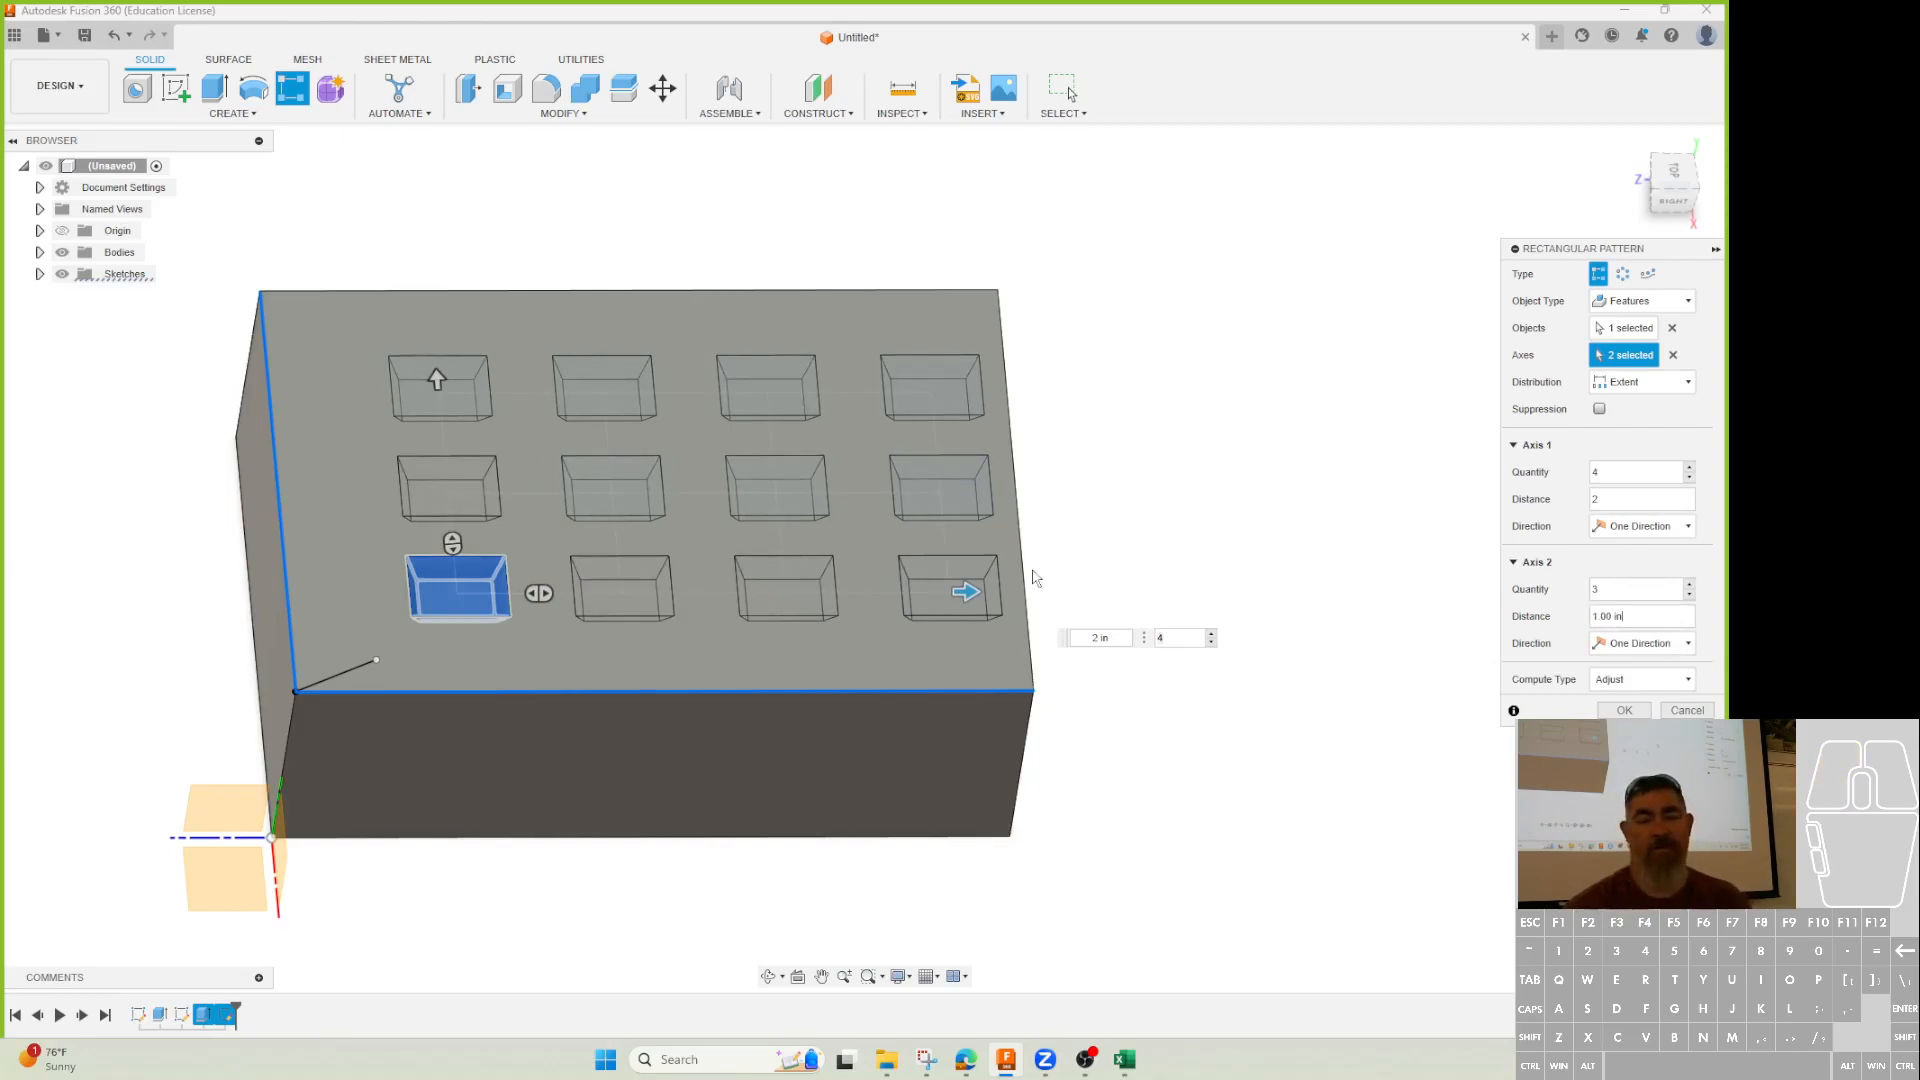
Make Axis 1 symmetric with 4 copies spaced 1.30 in apart.
click(1655, 526)
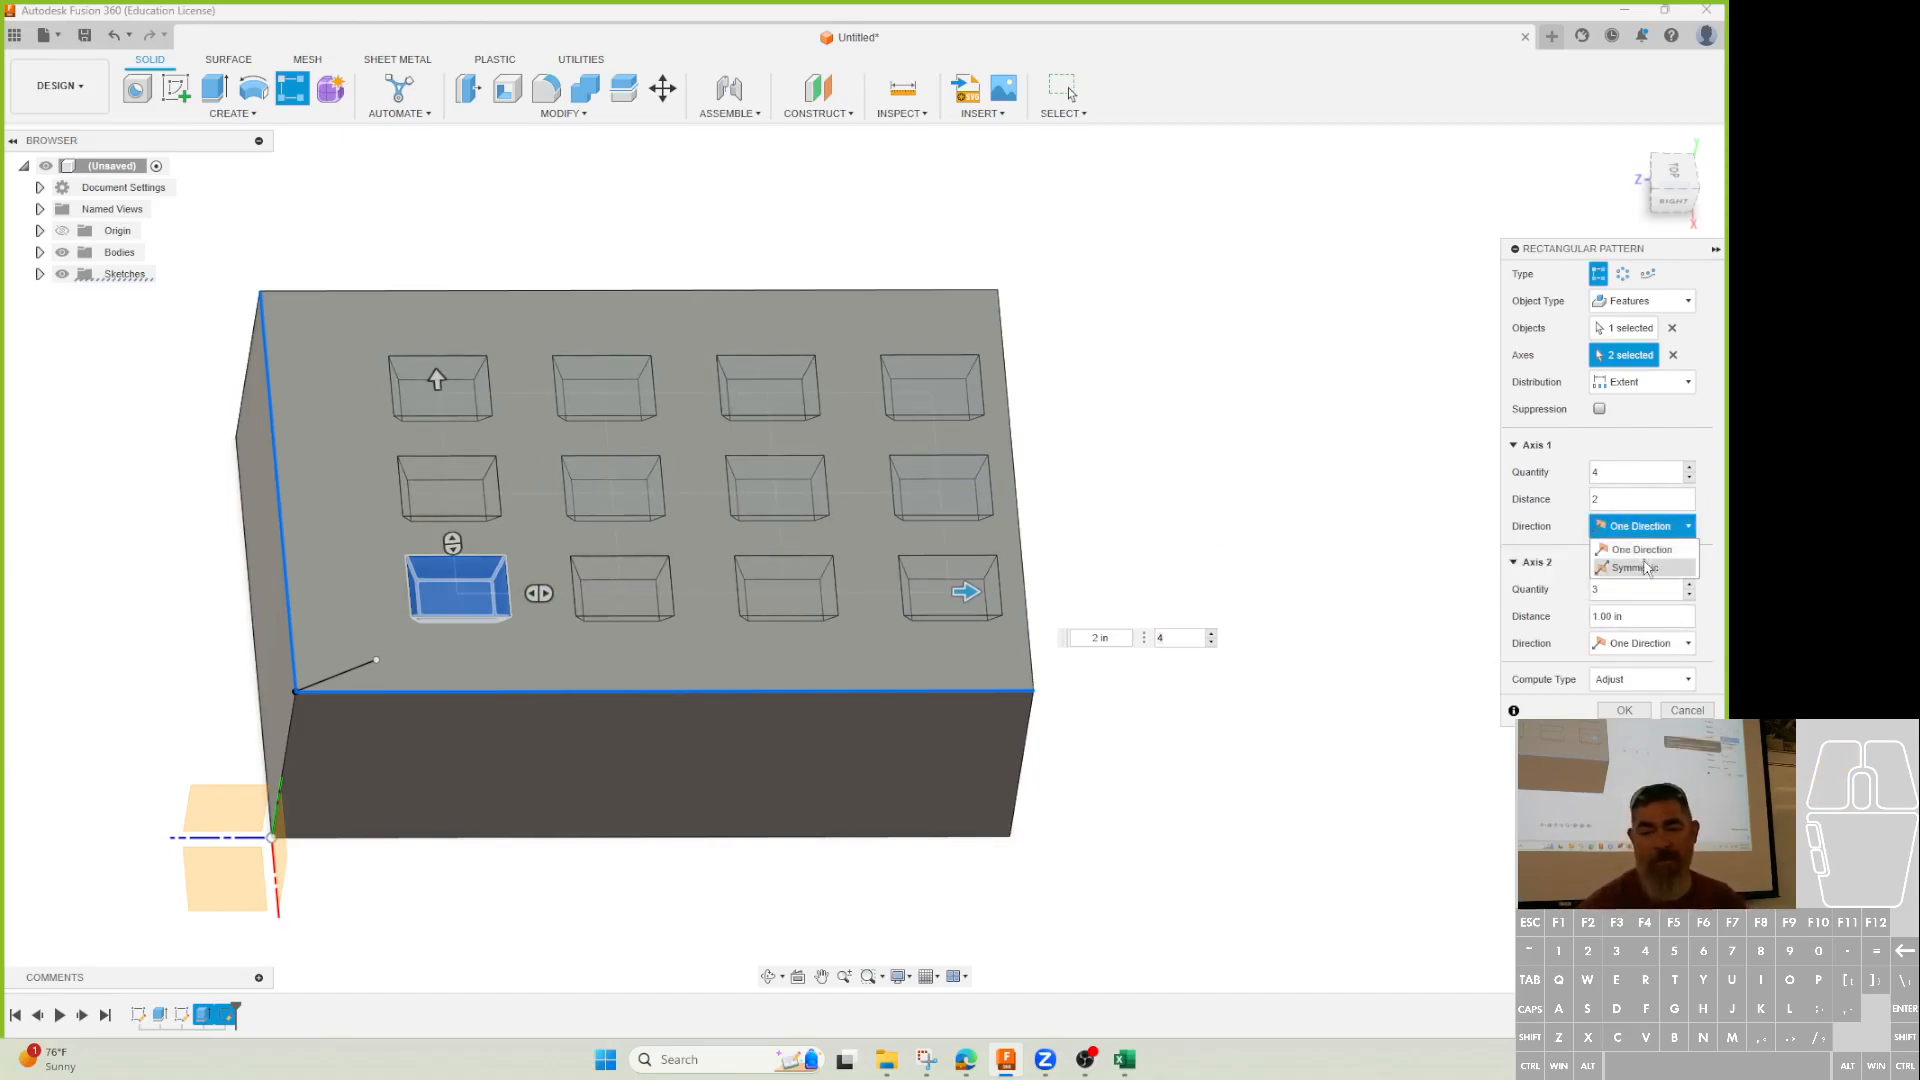
click(1639, 567)
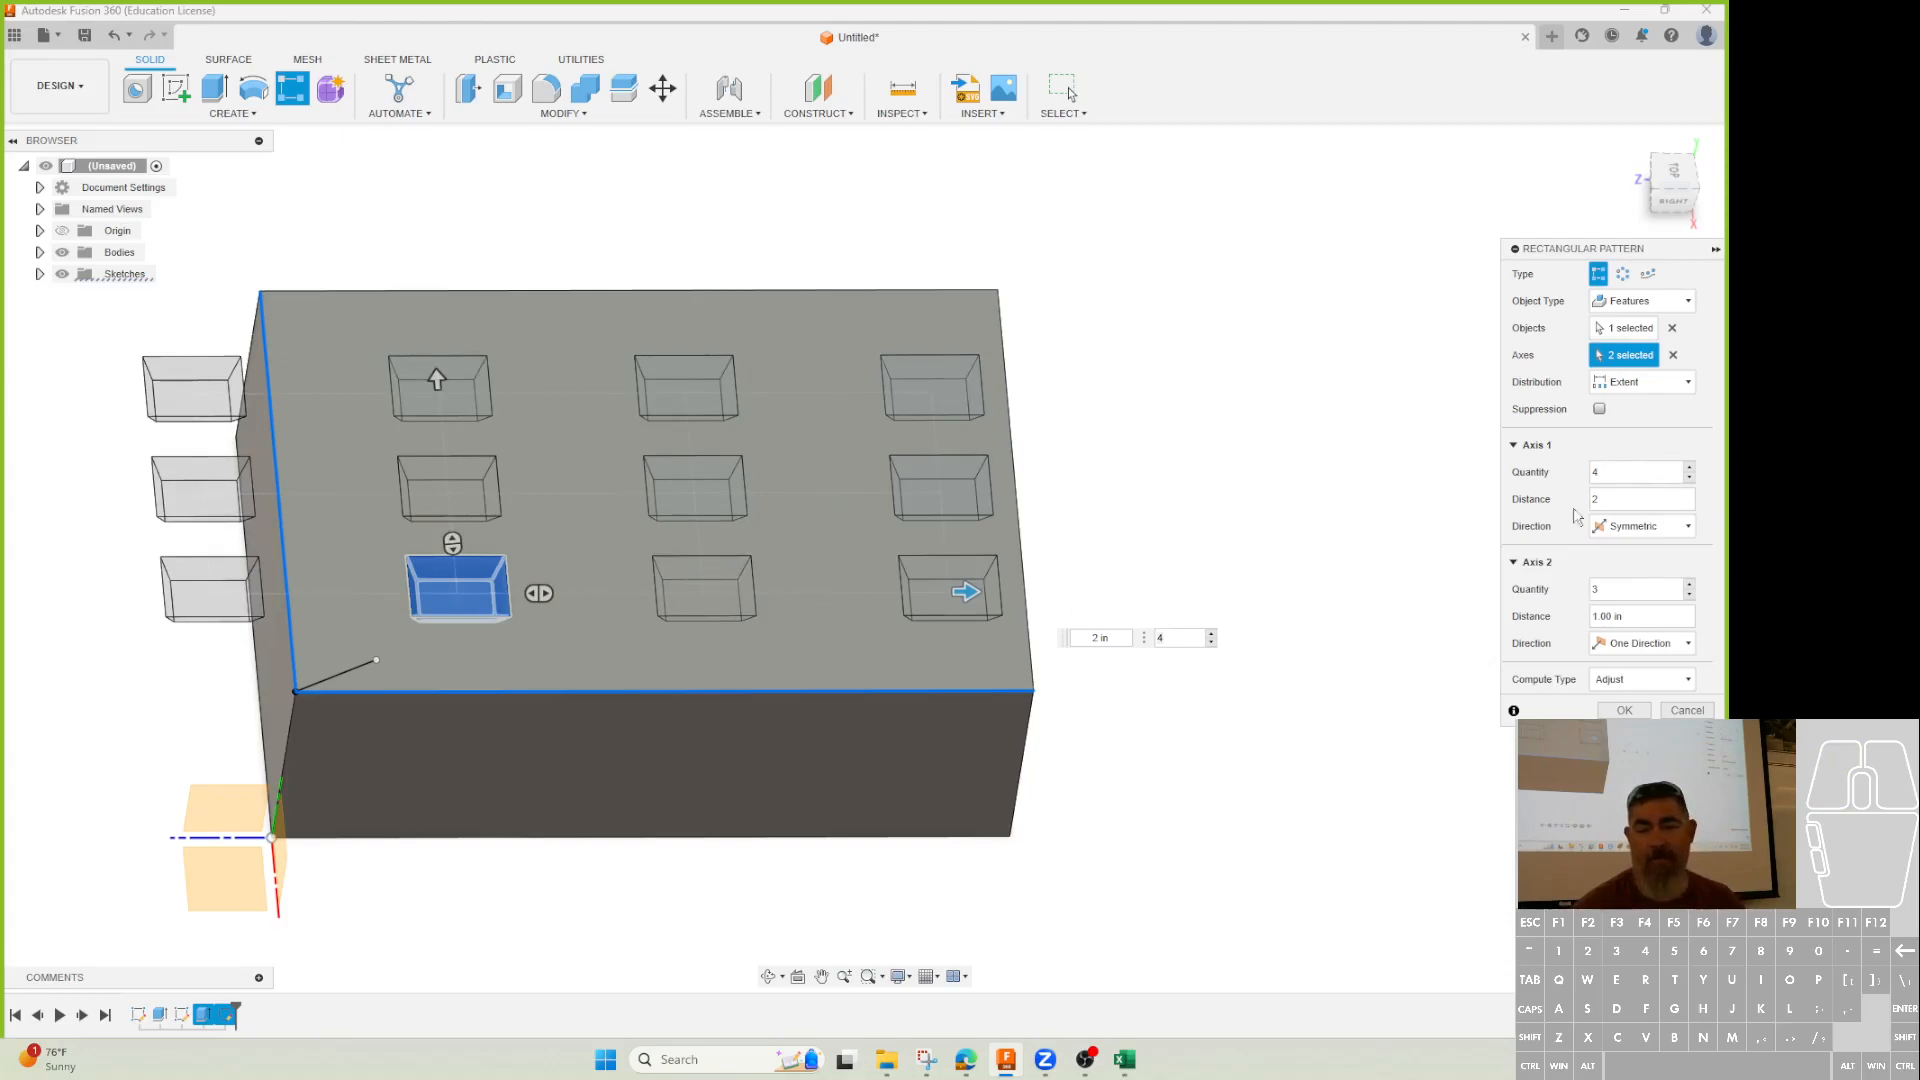
click(1690, 479)
click(1692, 468)
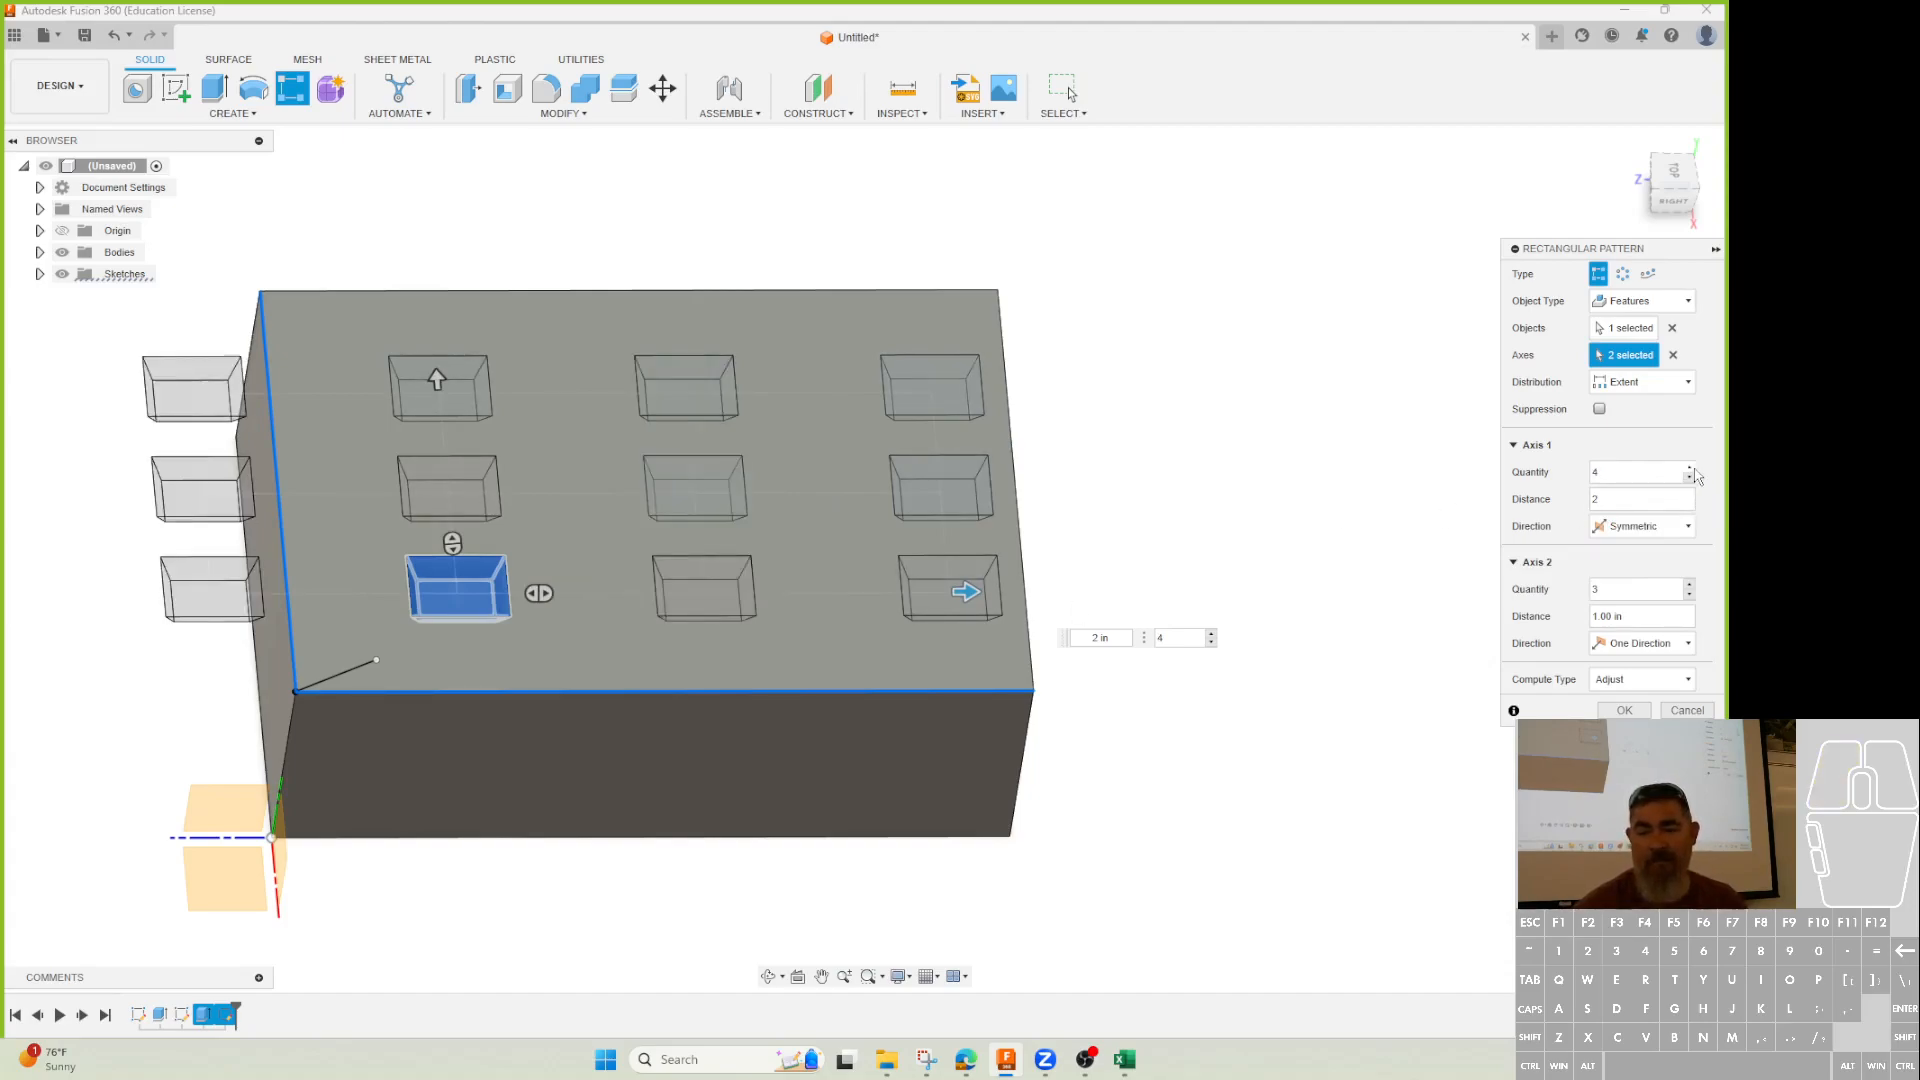
click(1691, 480)
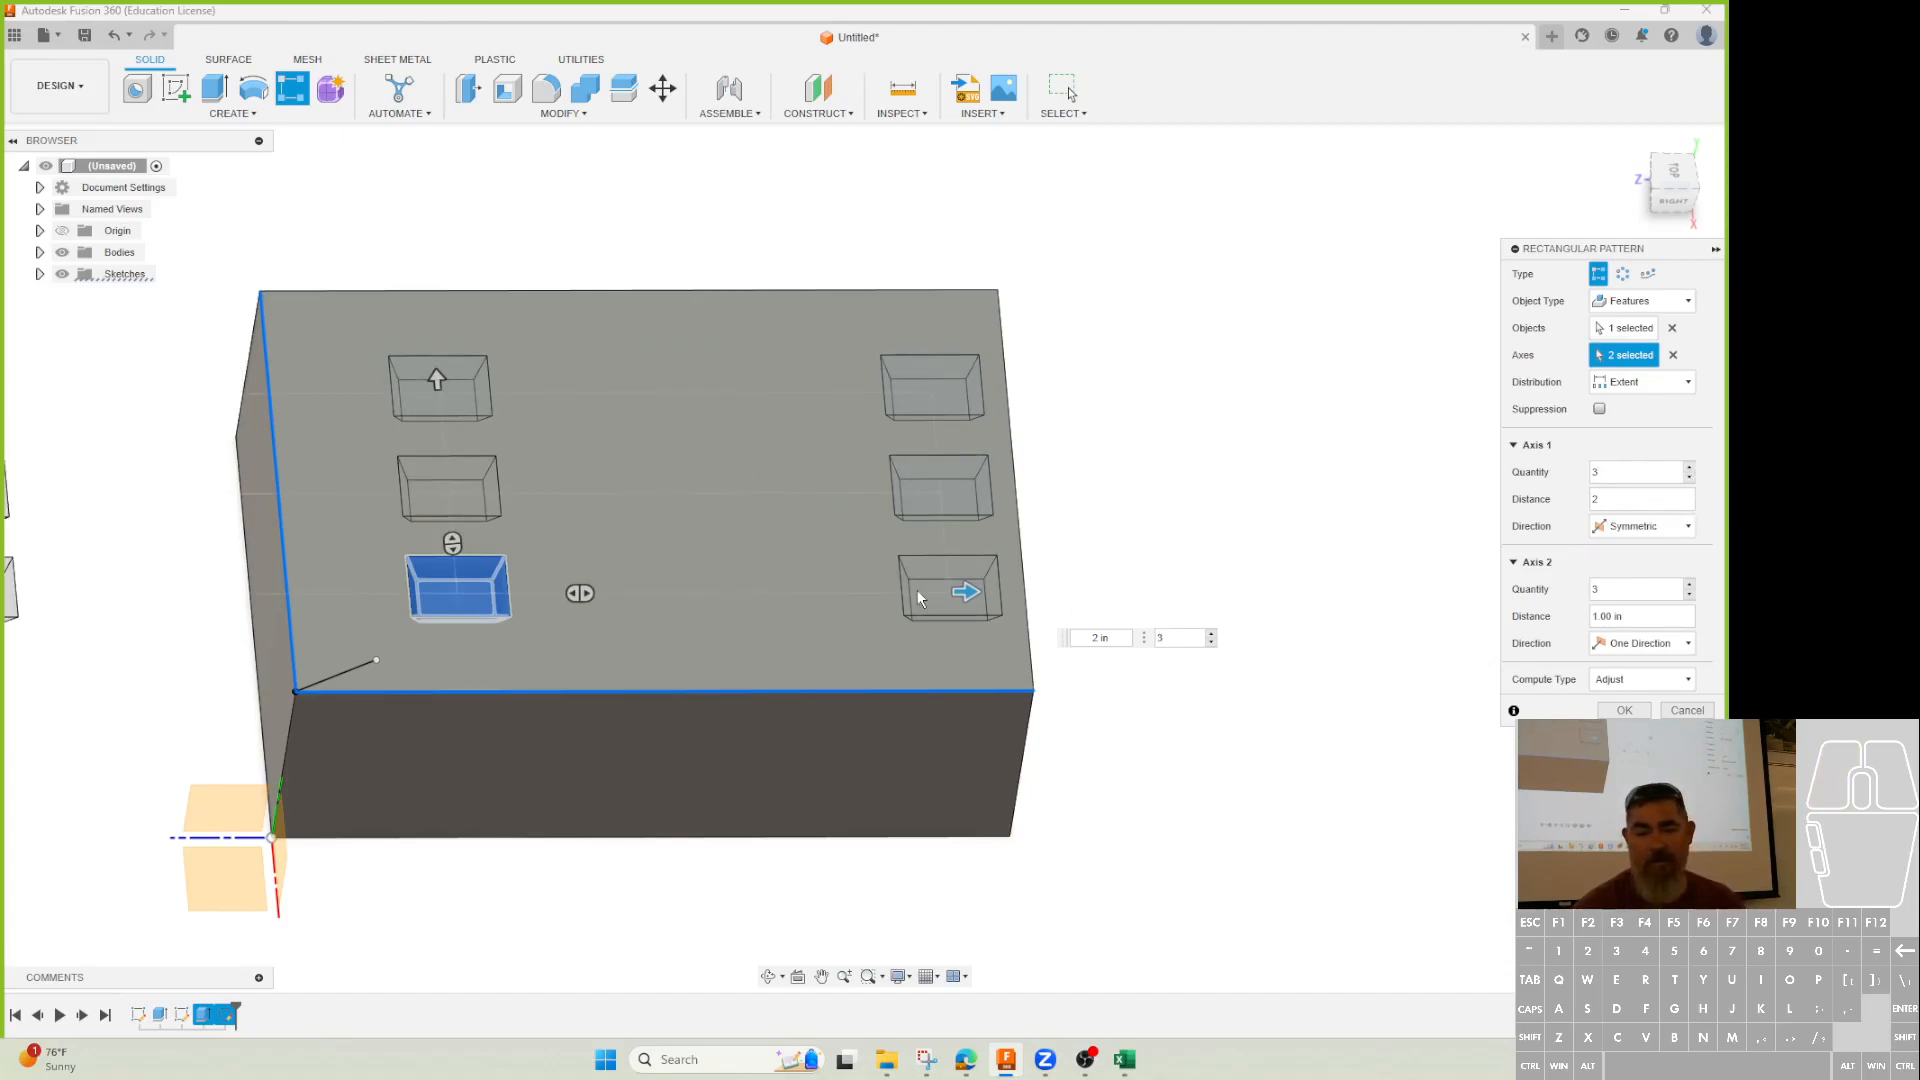
drag(968, 590, 695, 592)
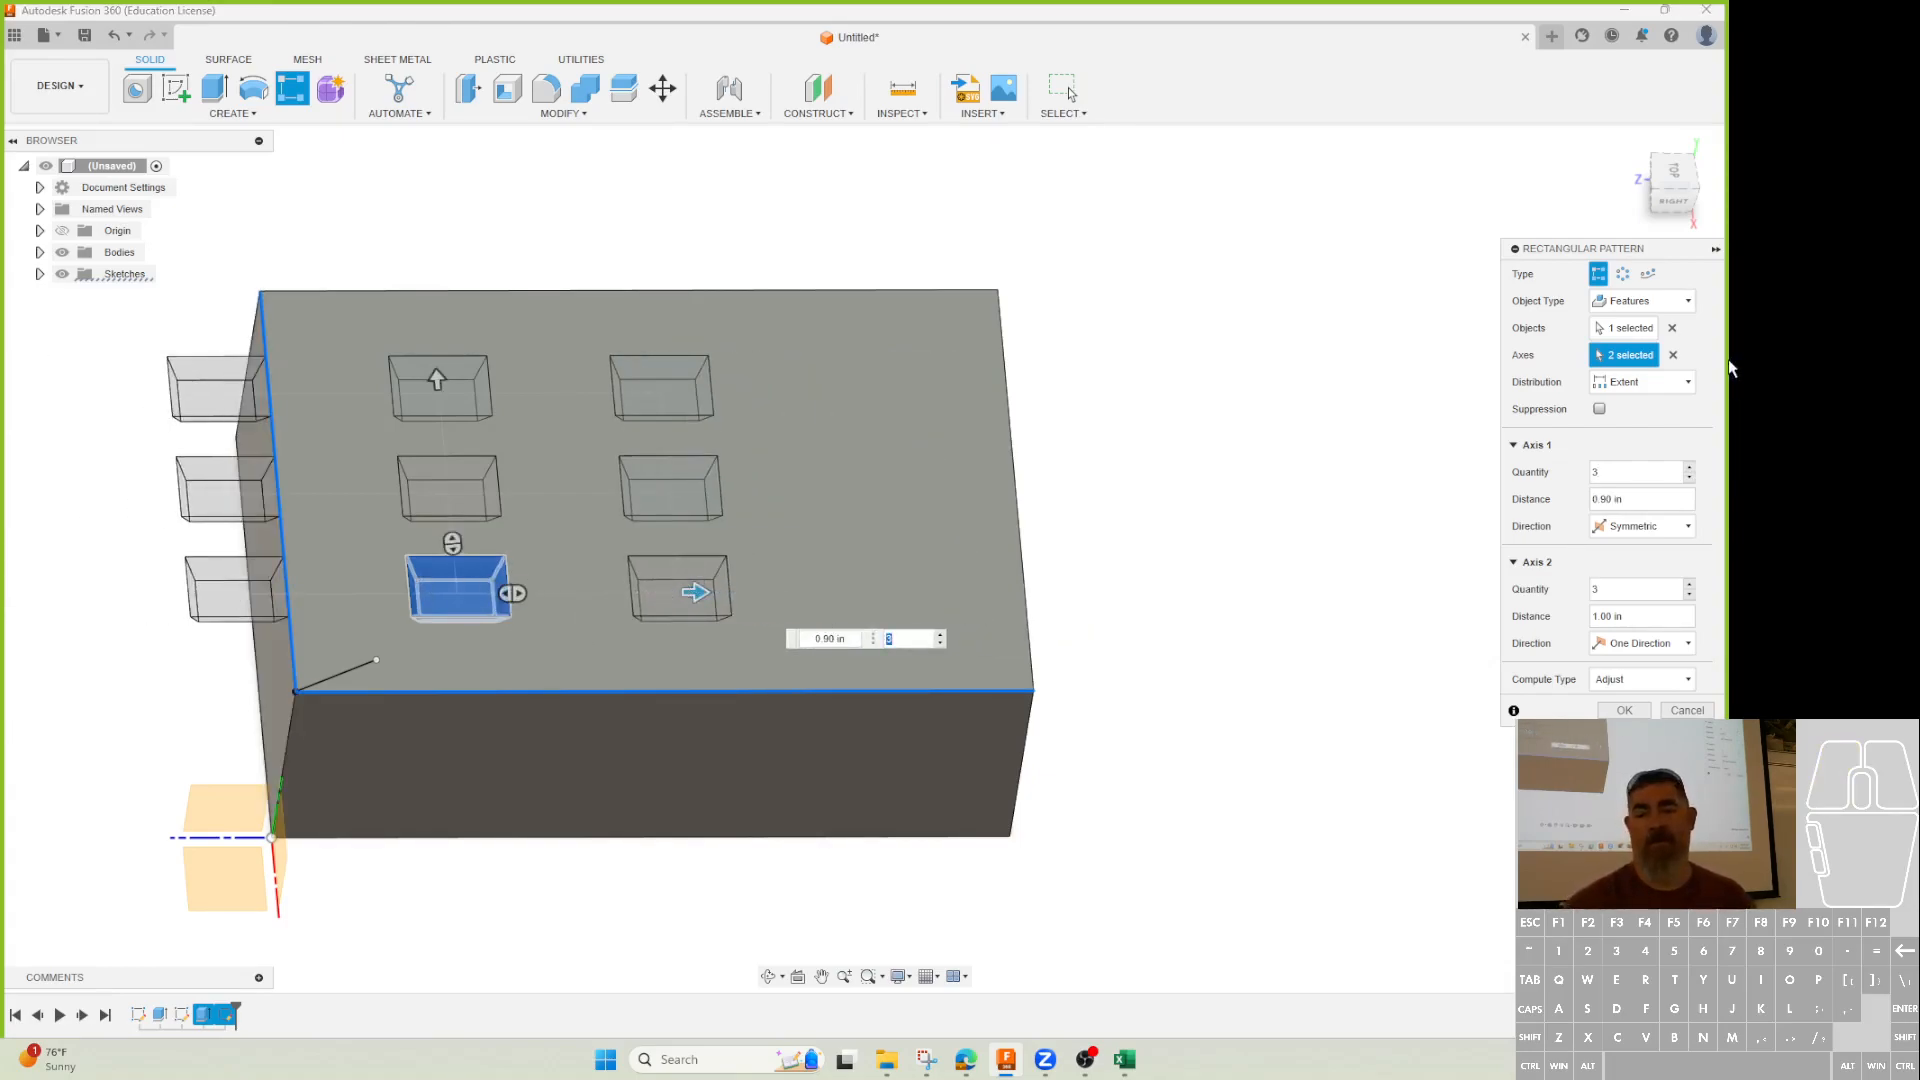
click(1689, 466)
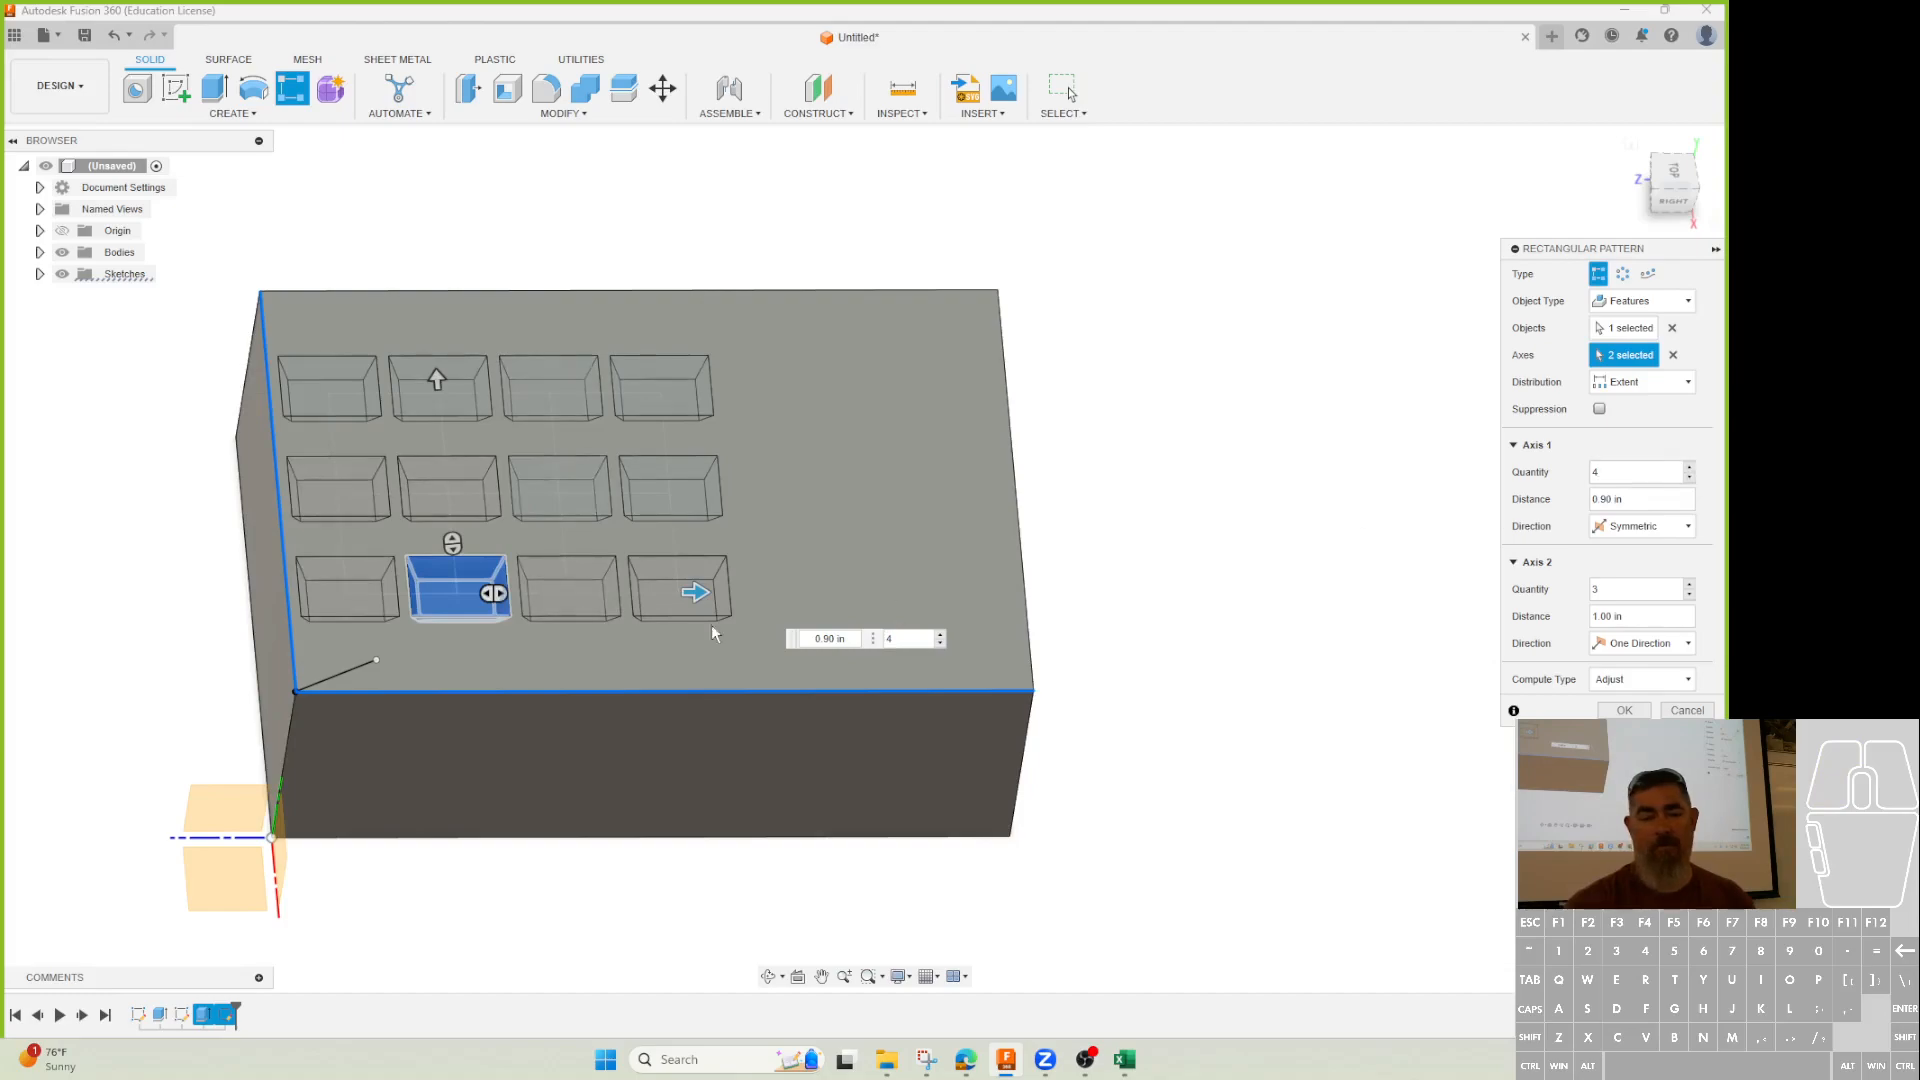
drag(697, 593, 793, 593)
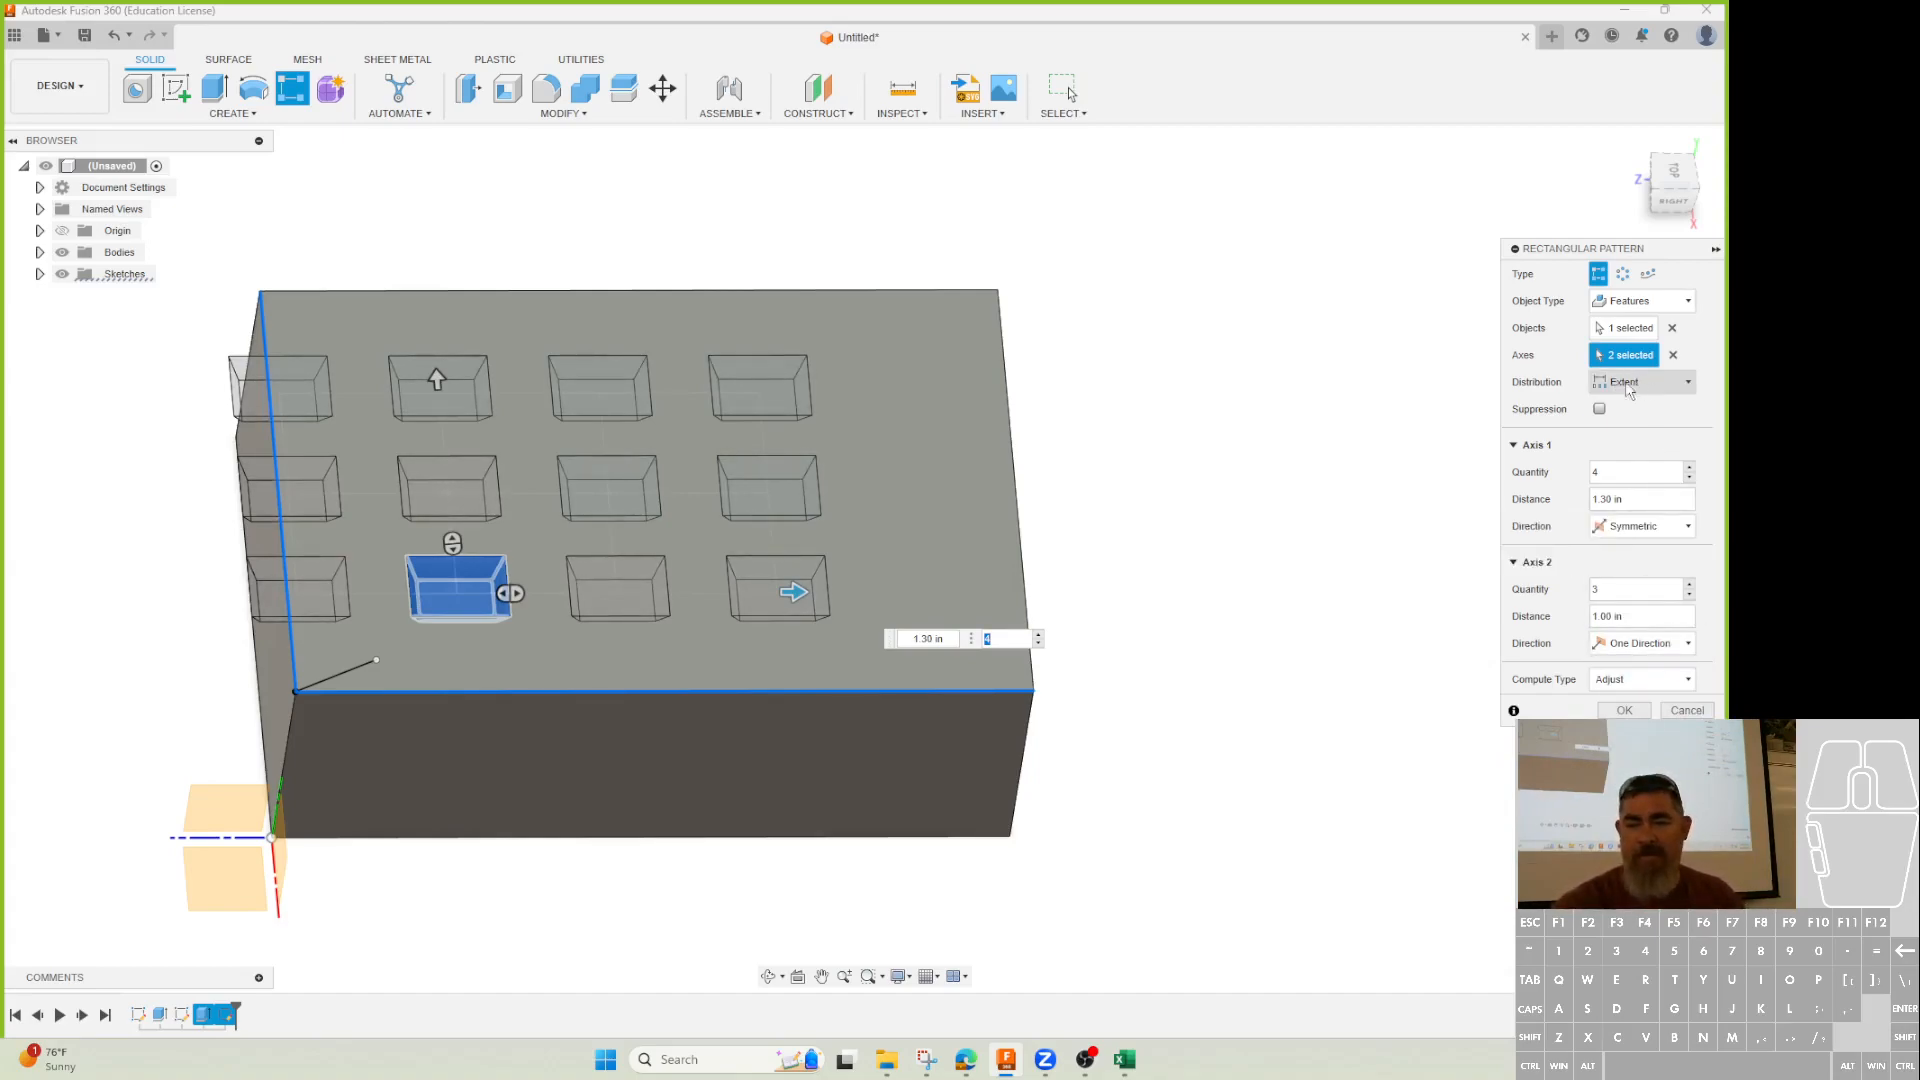
Set Axis 1 to One Direction at 1.50 in and switch distribution from Extent to Spacing.
click(1640, 526)
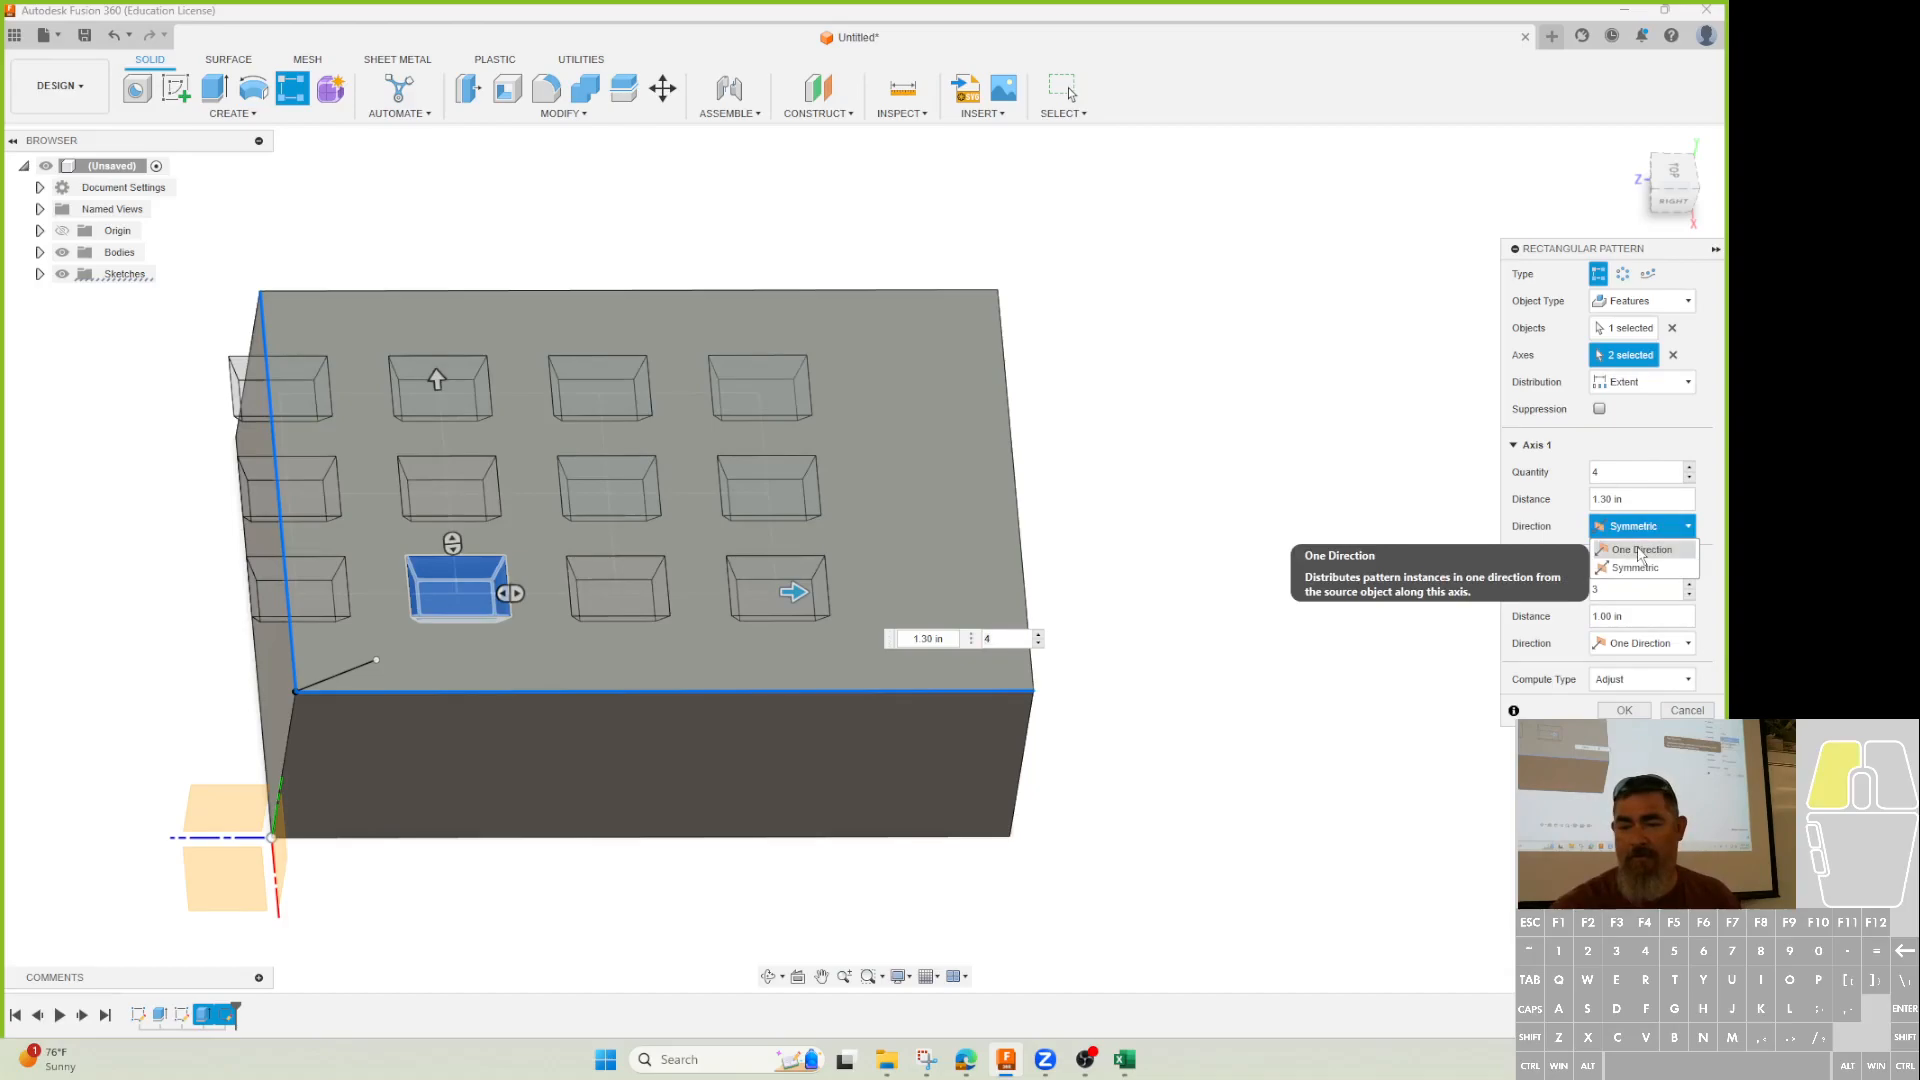
click(1639, 550)
drag(793, 592, 843, 592)
key(Tab)
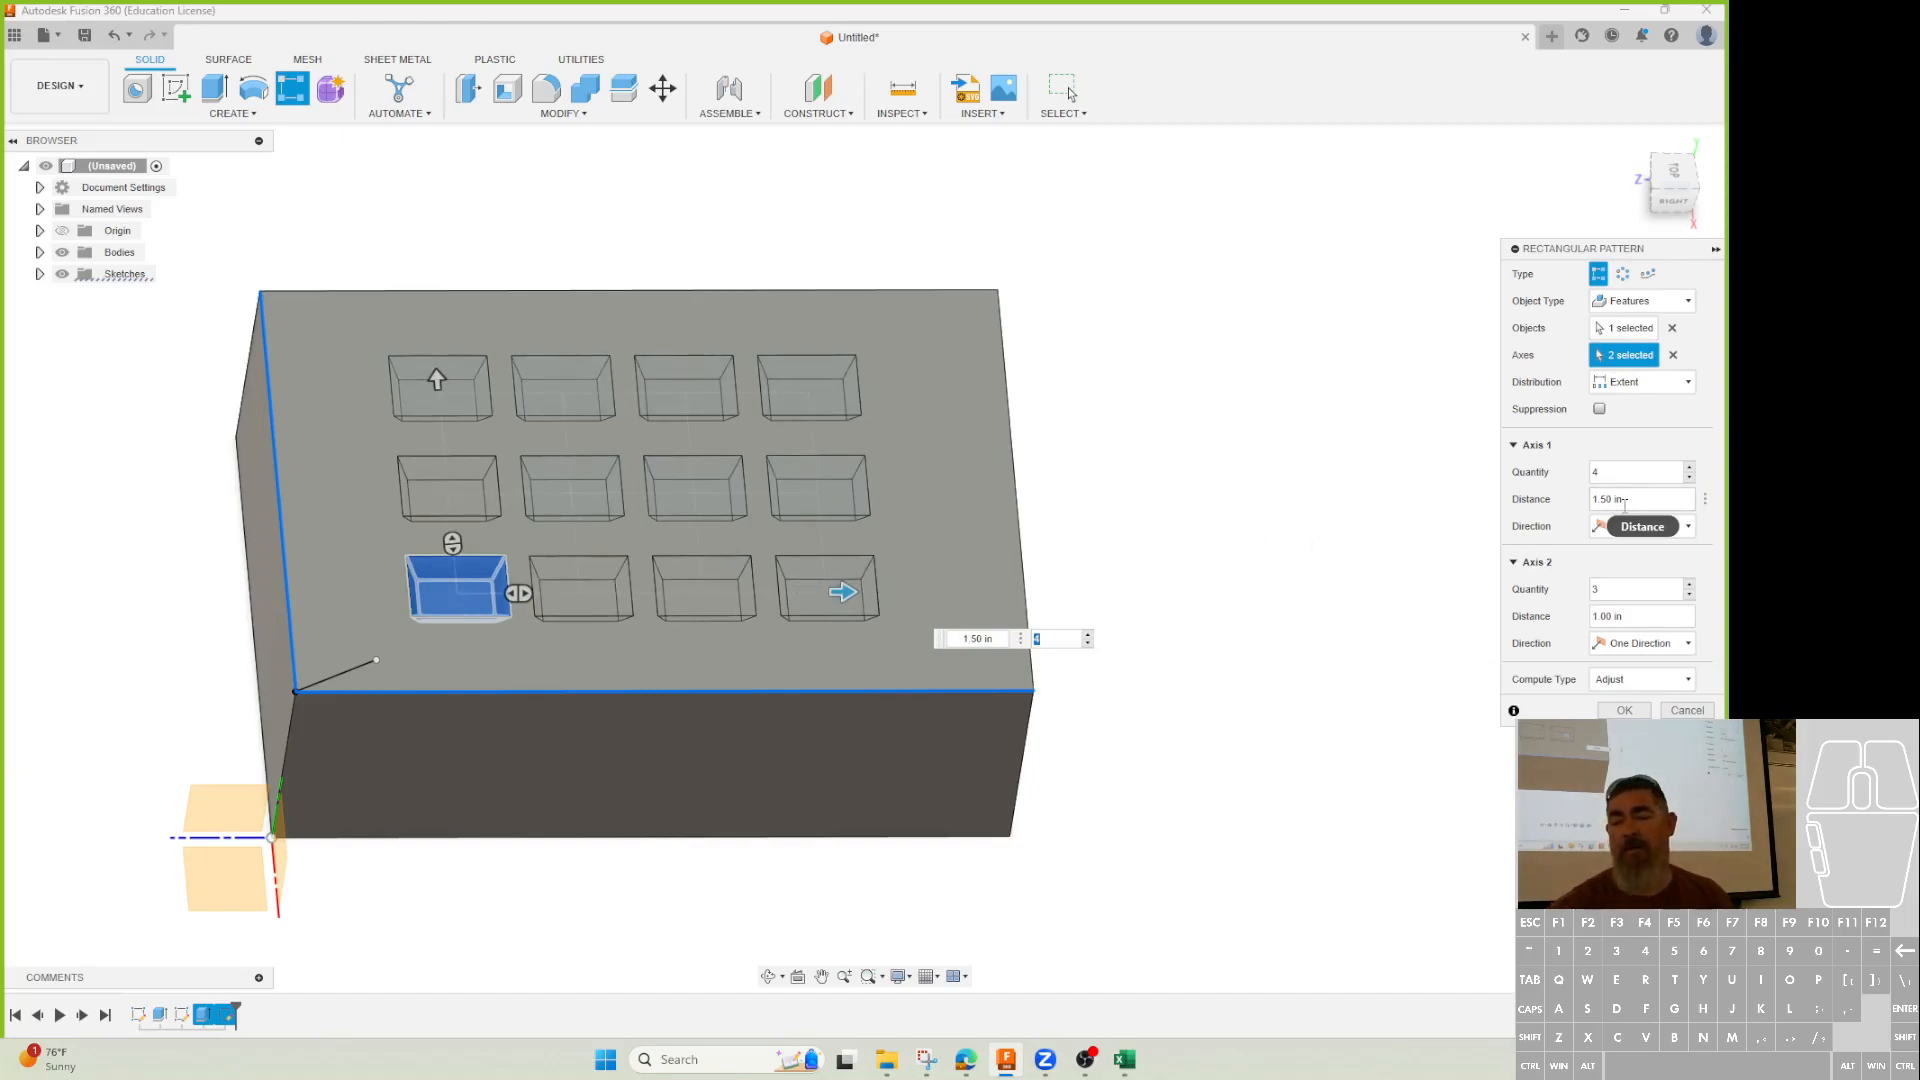
click(1645, 384)
click(1643, 423)
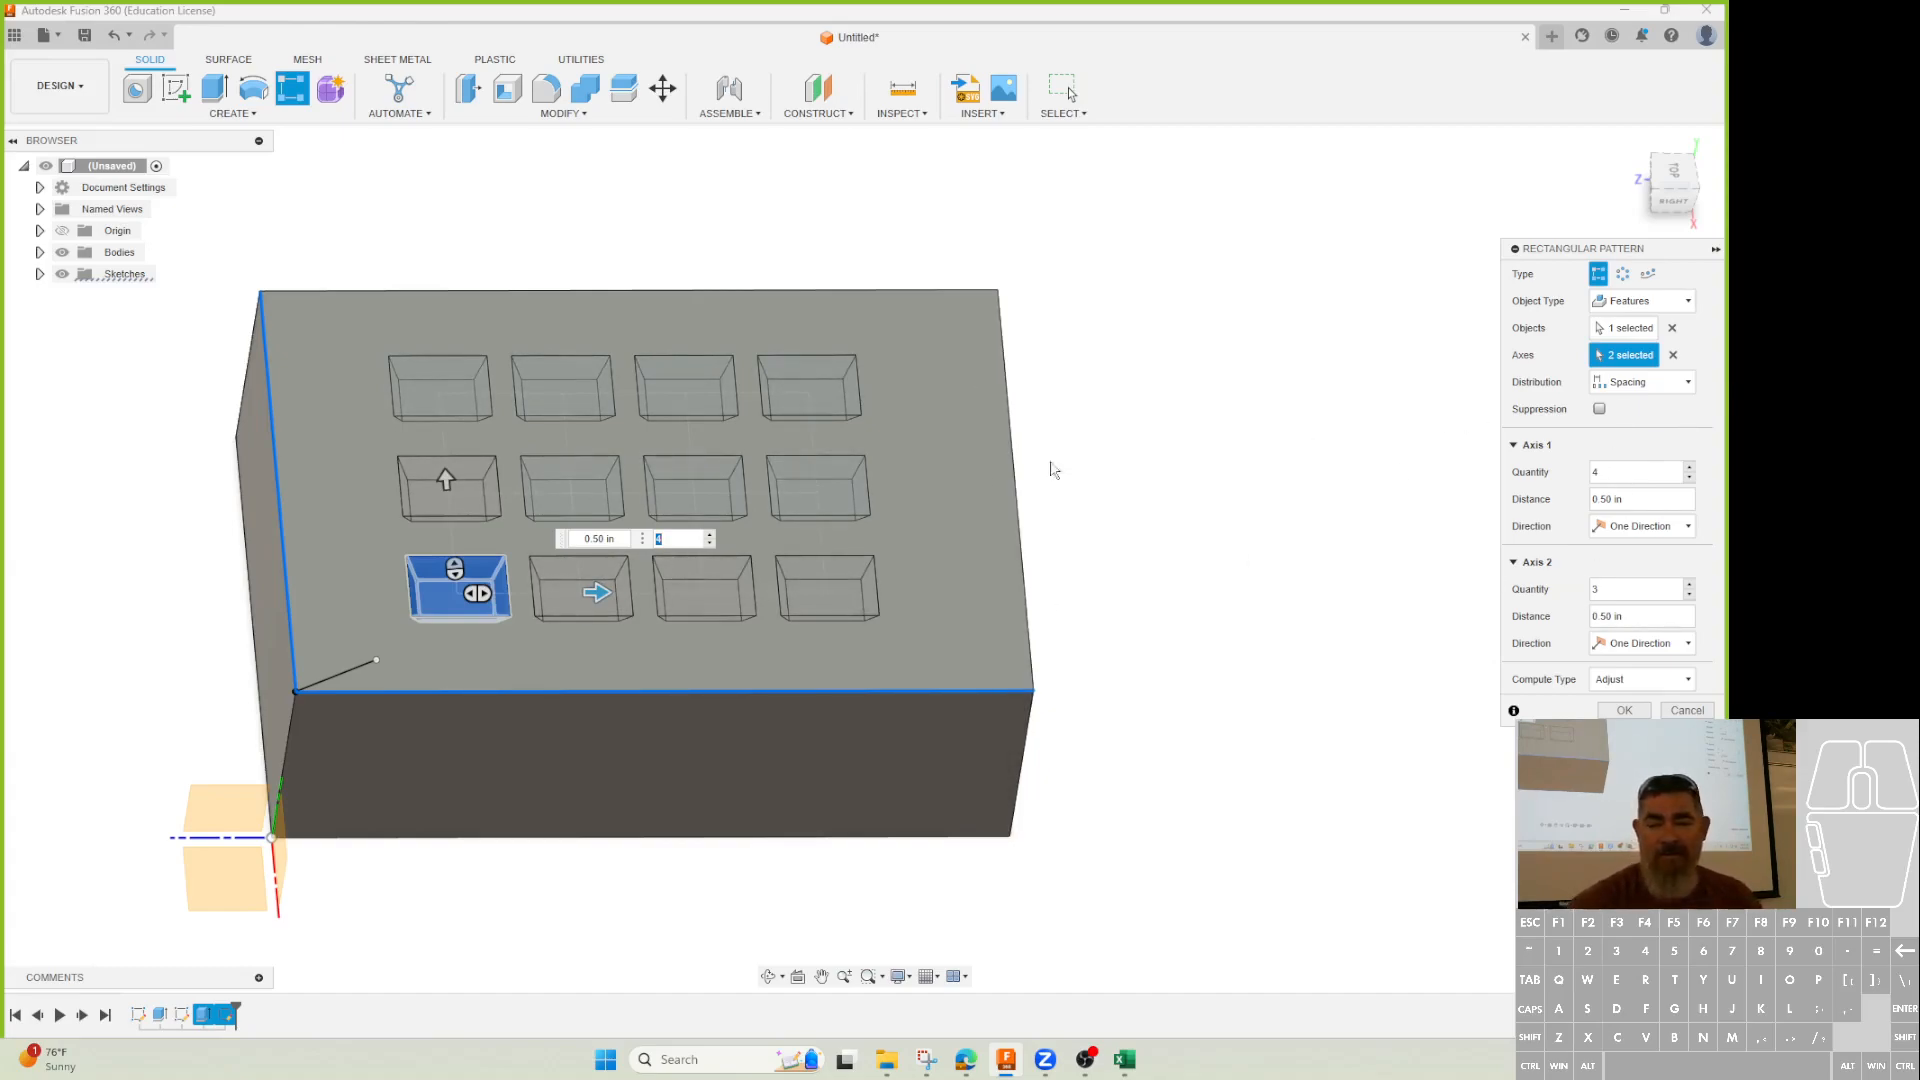
Widen the column gap to 0.60 in and suppress the three right-hand middle-row pockets.
drag(591, 594, 613, 590)
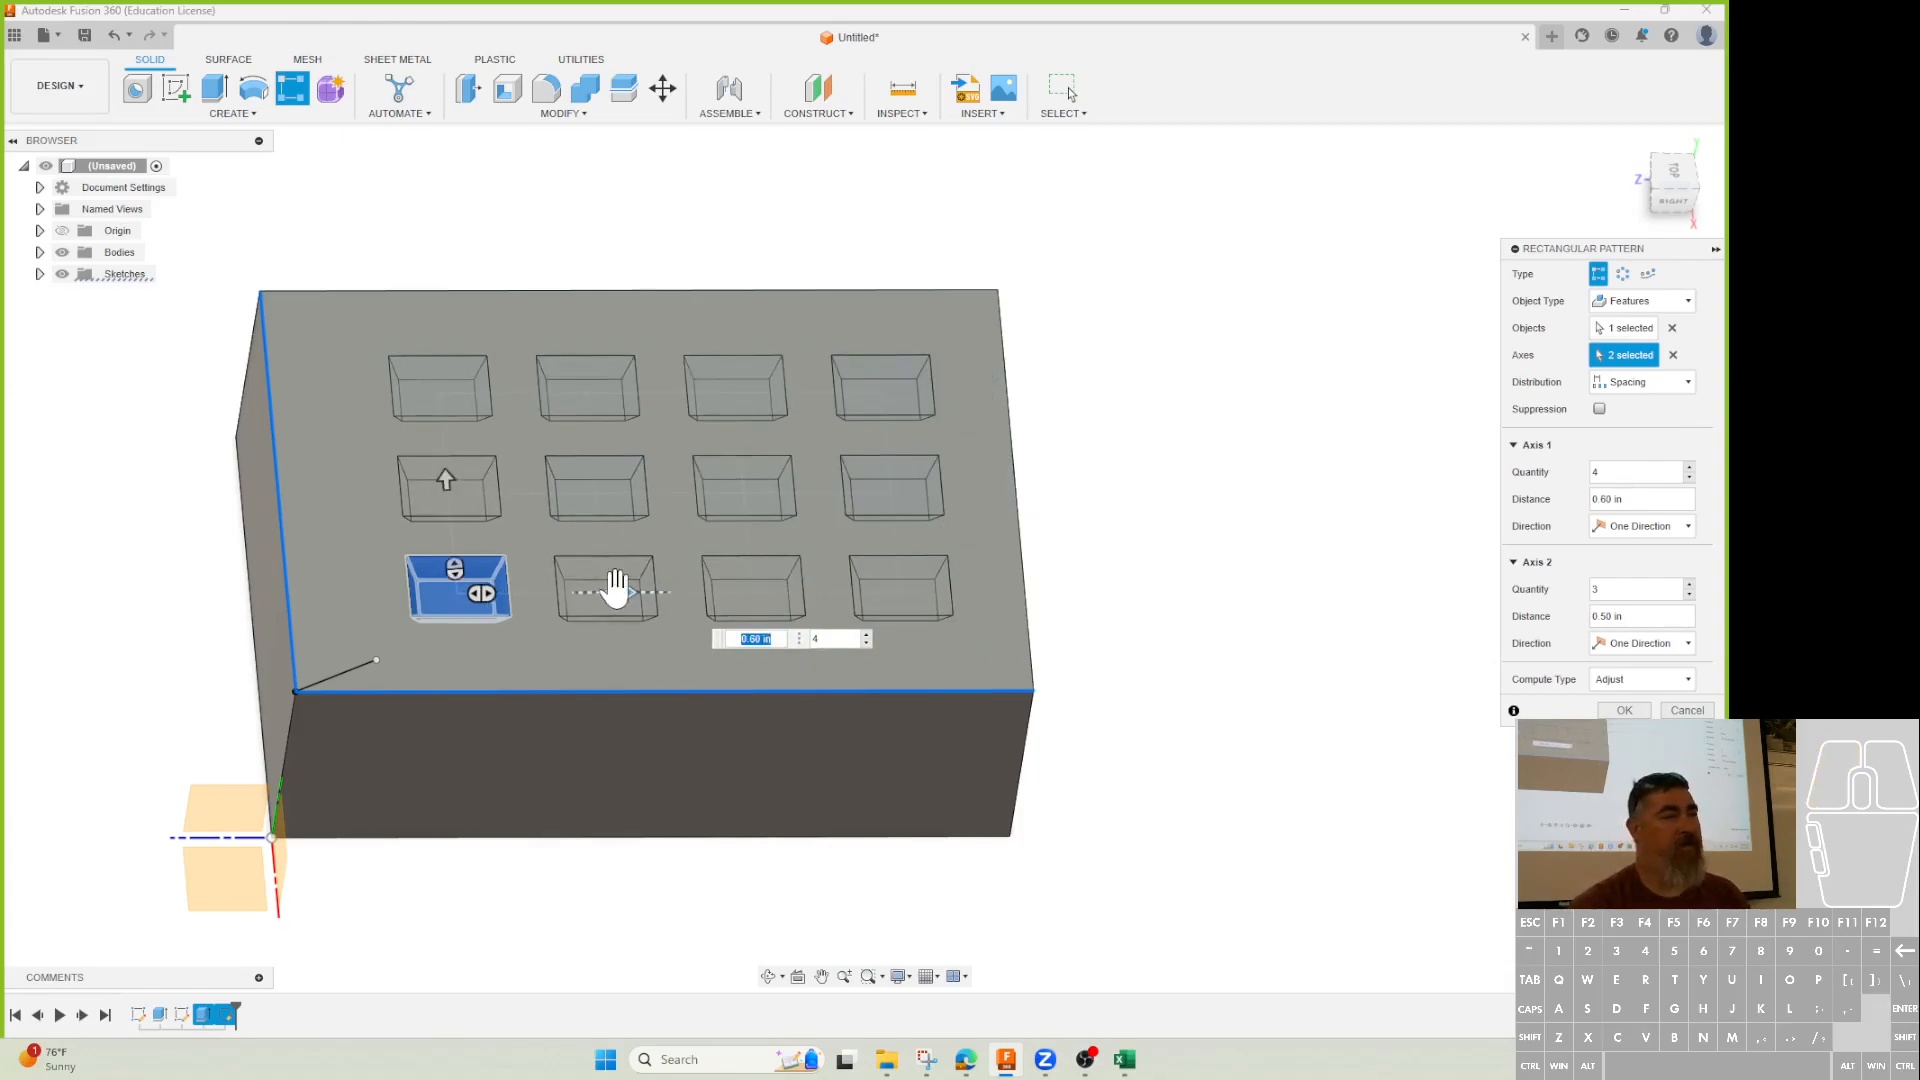
click(446, 476)
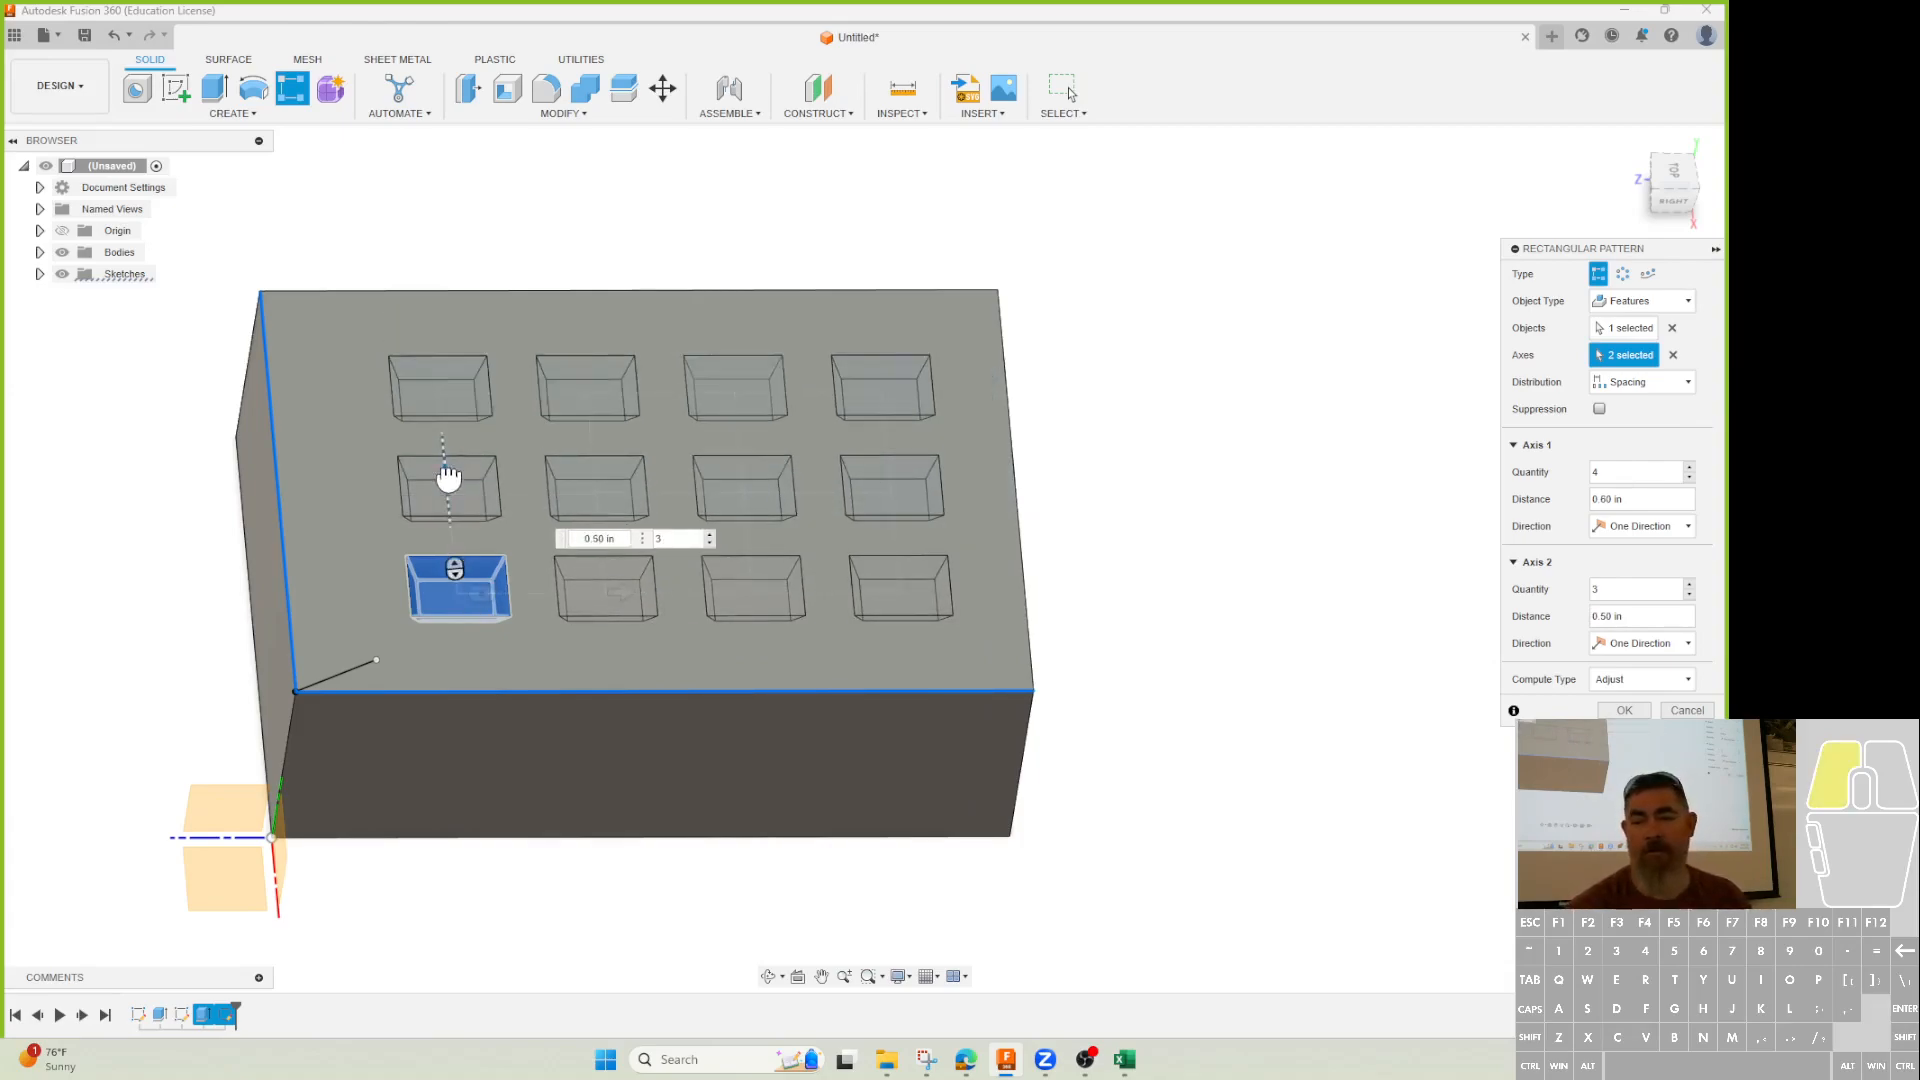
click(1598, 409)
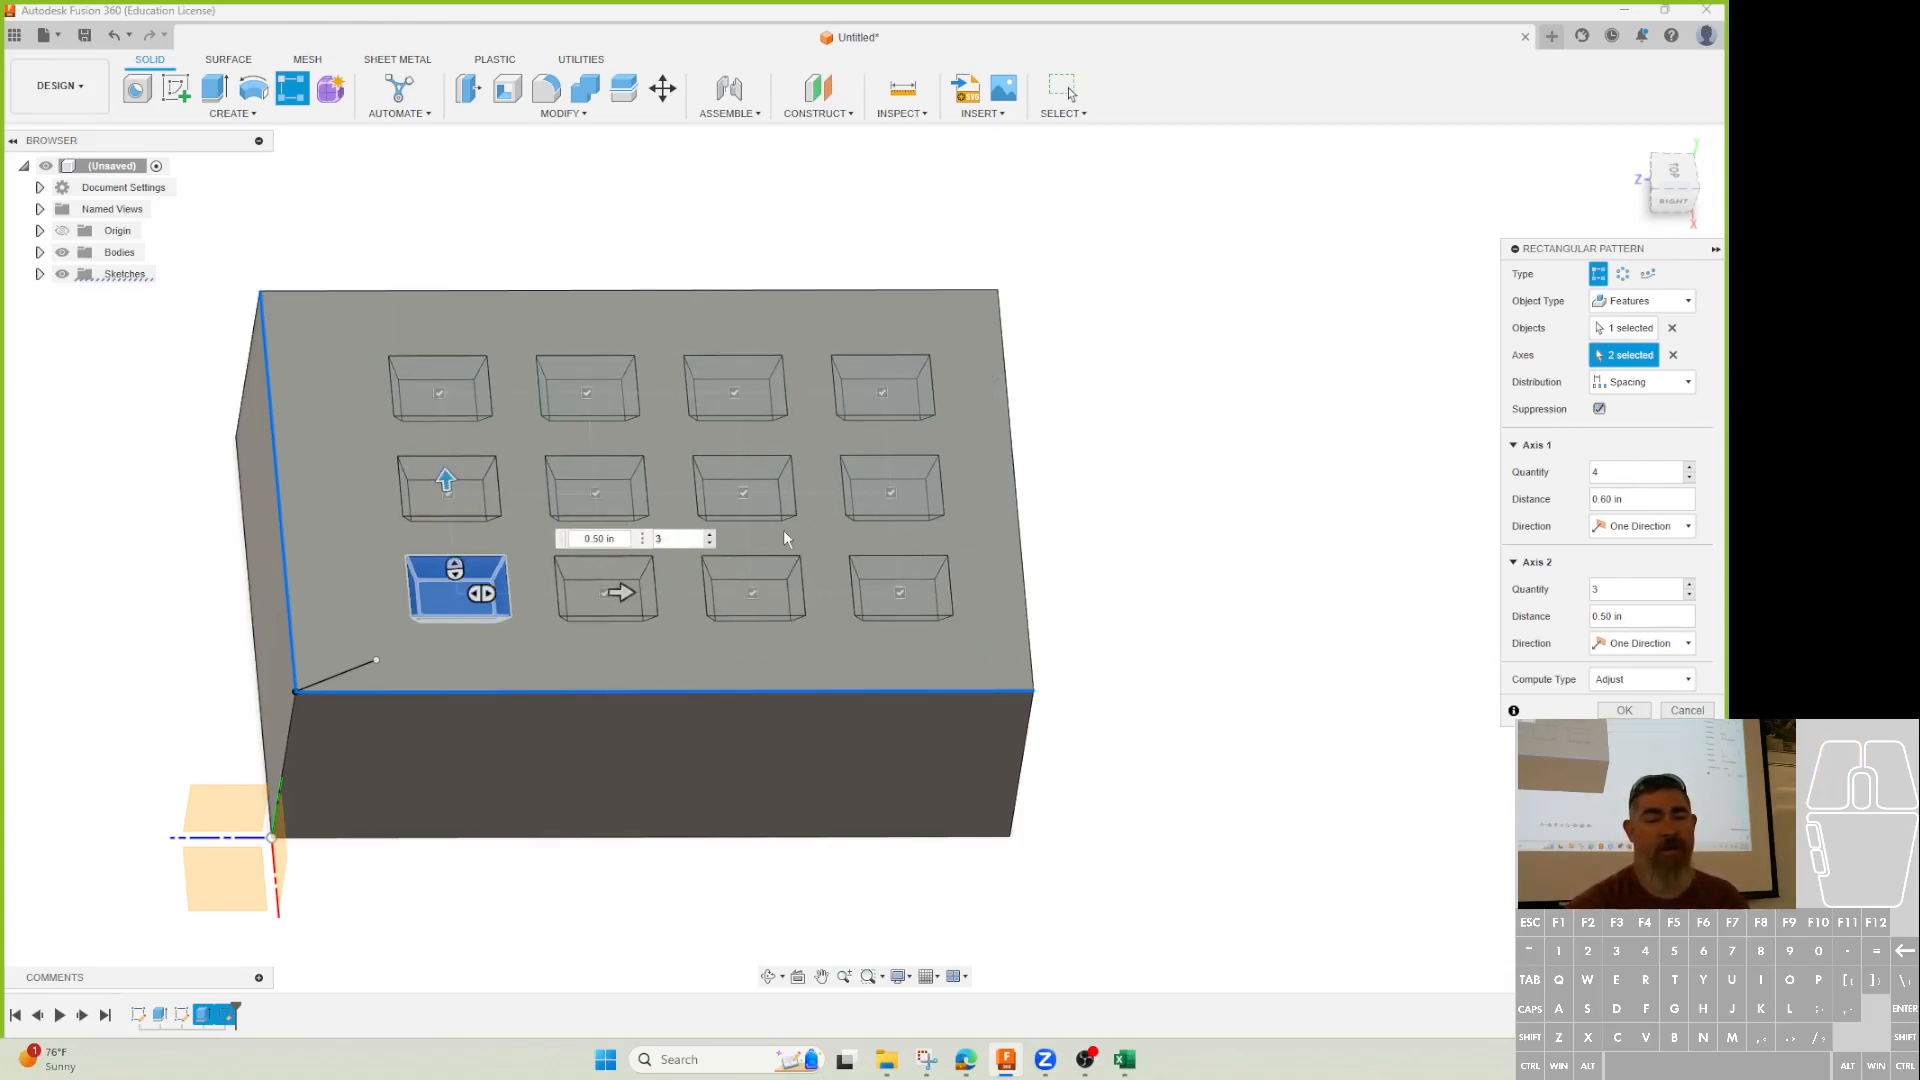
click(741, 491)
click(596, 492)
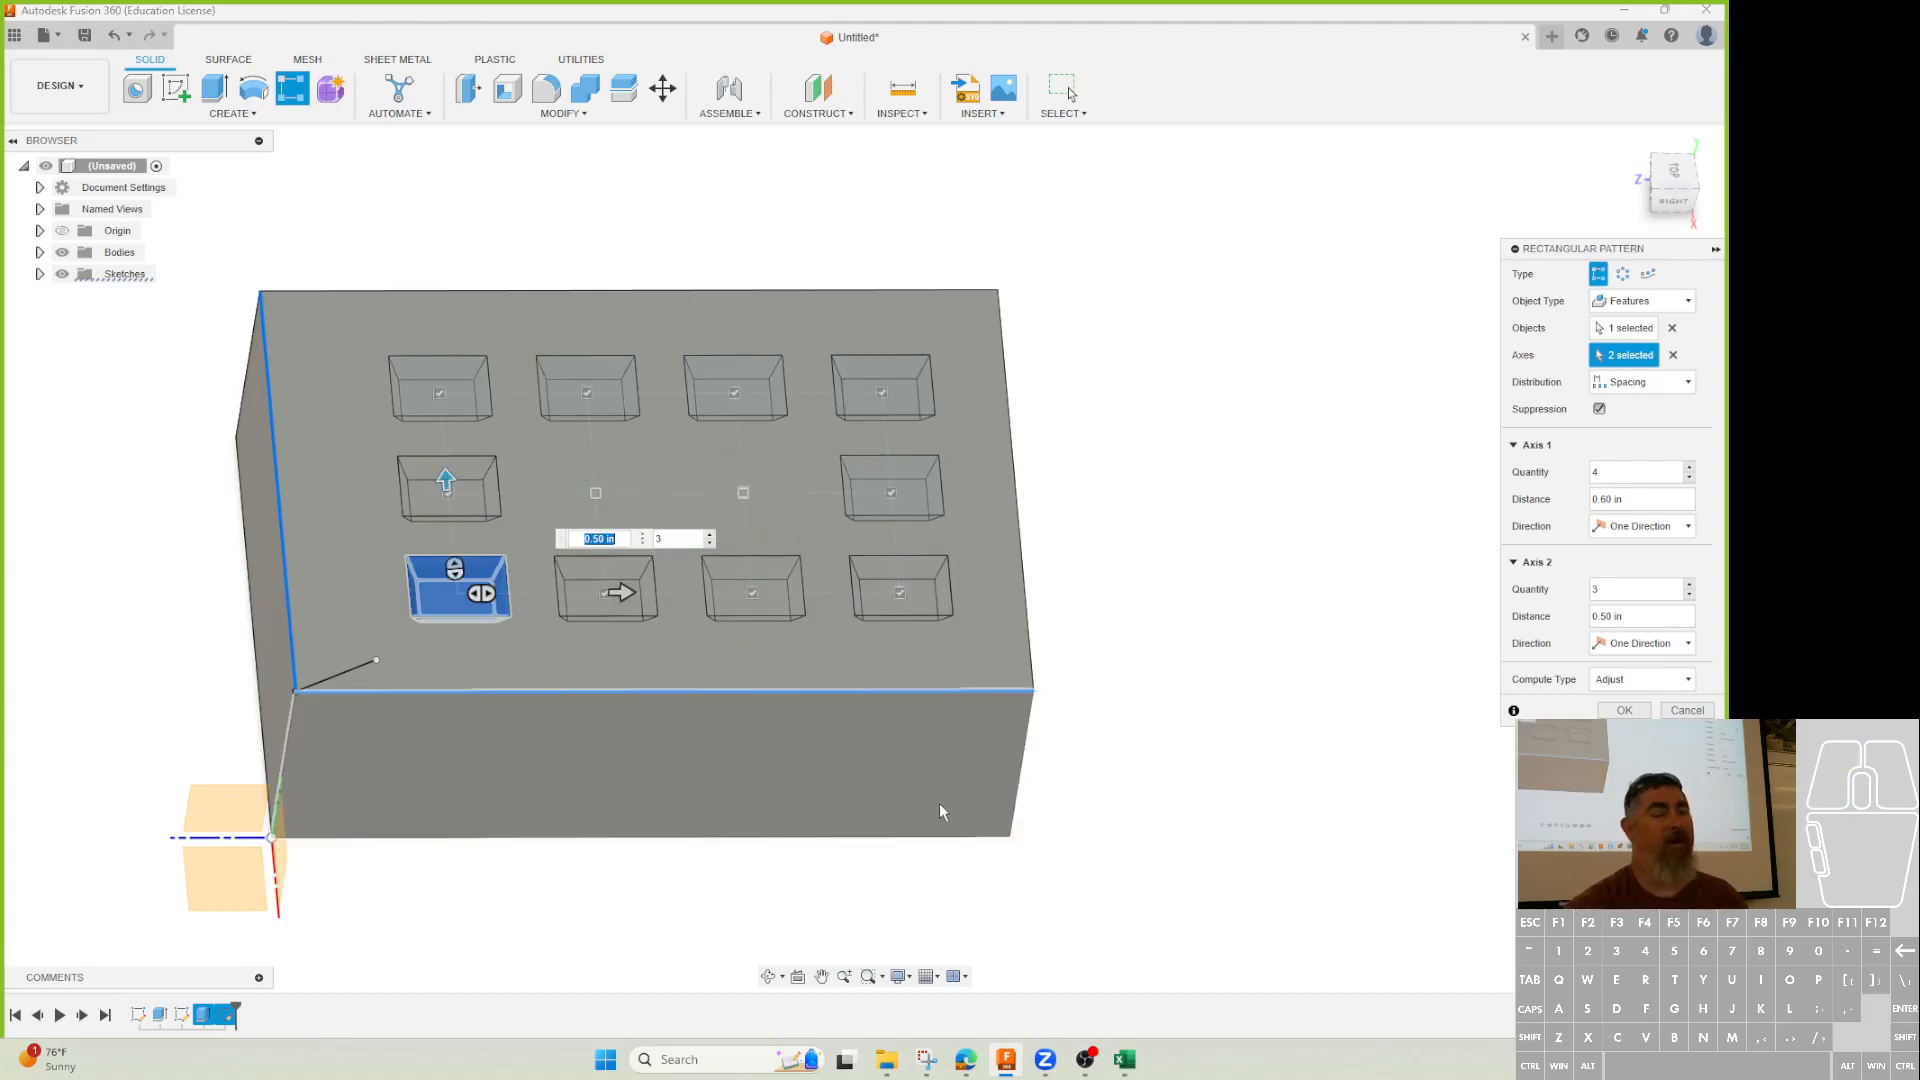
click(890, 492)
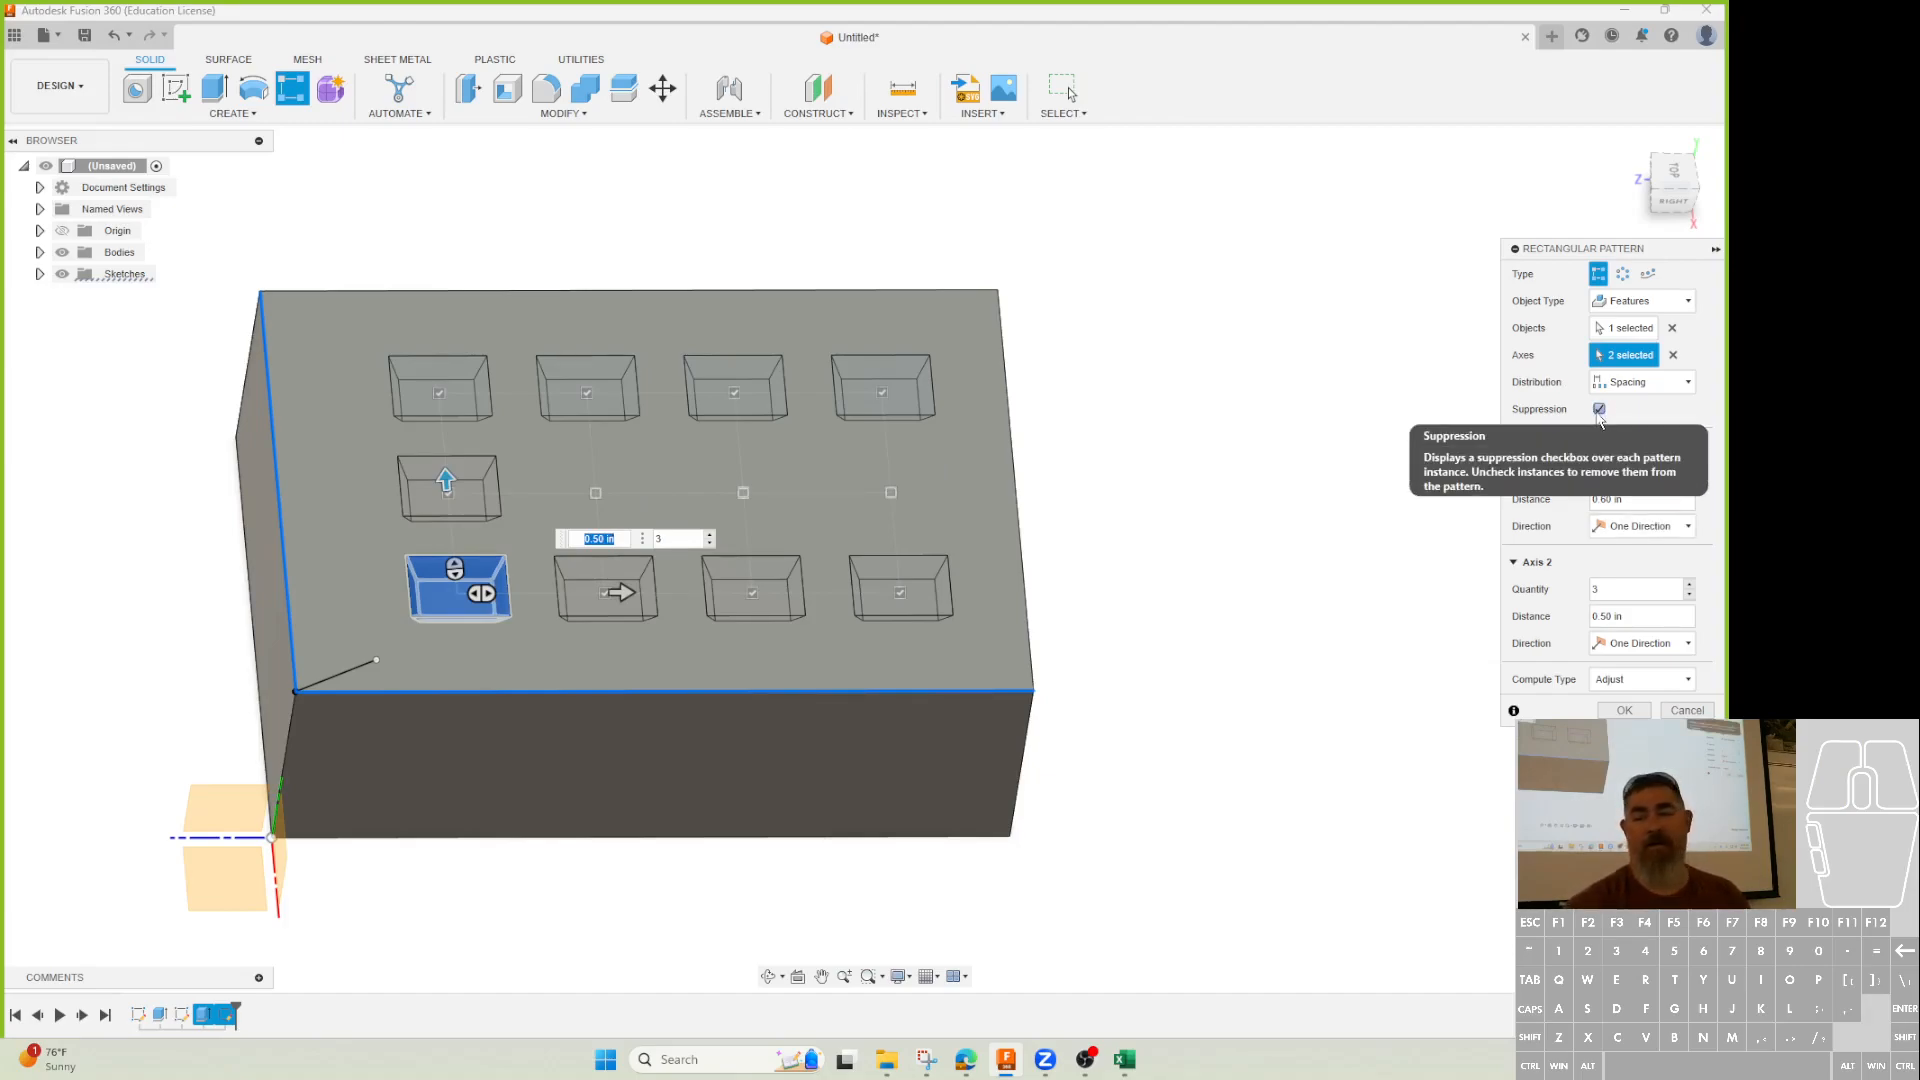
Commit the pocket pattern with the three middle-row pockets omitted.
click(1624, 710)
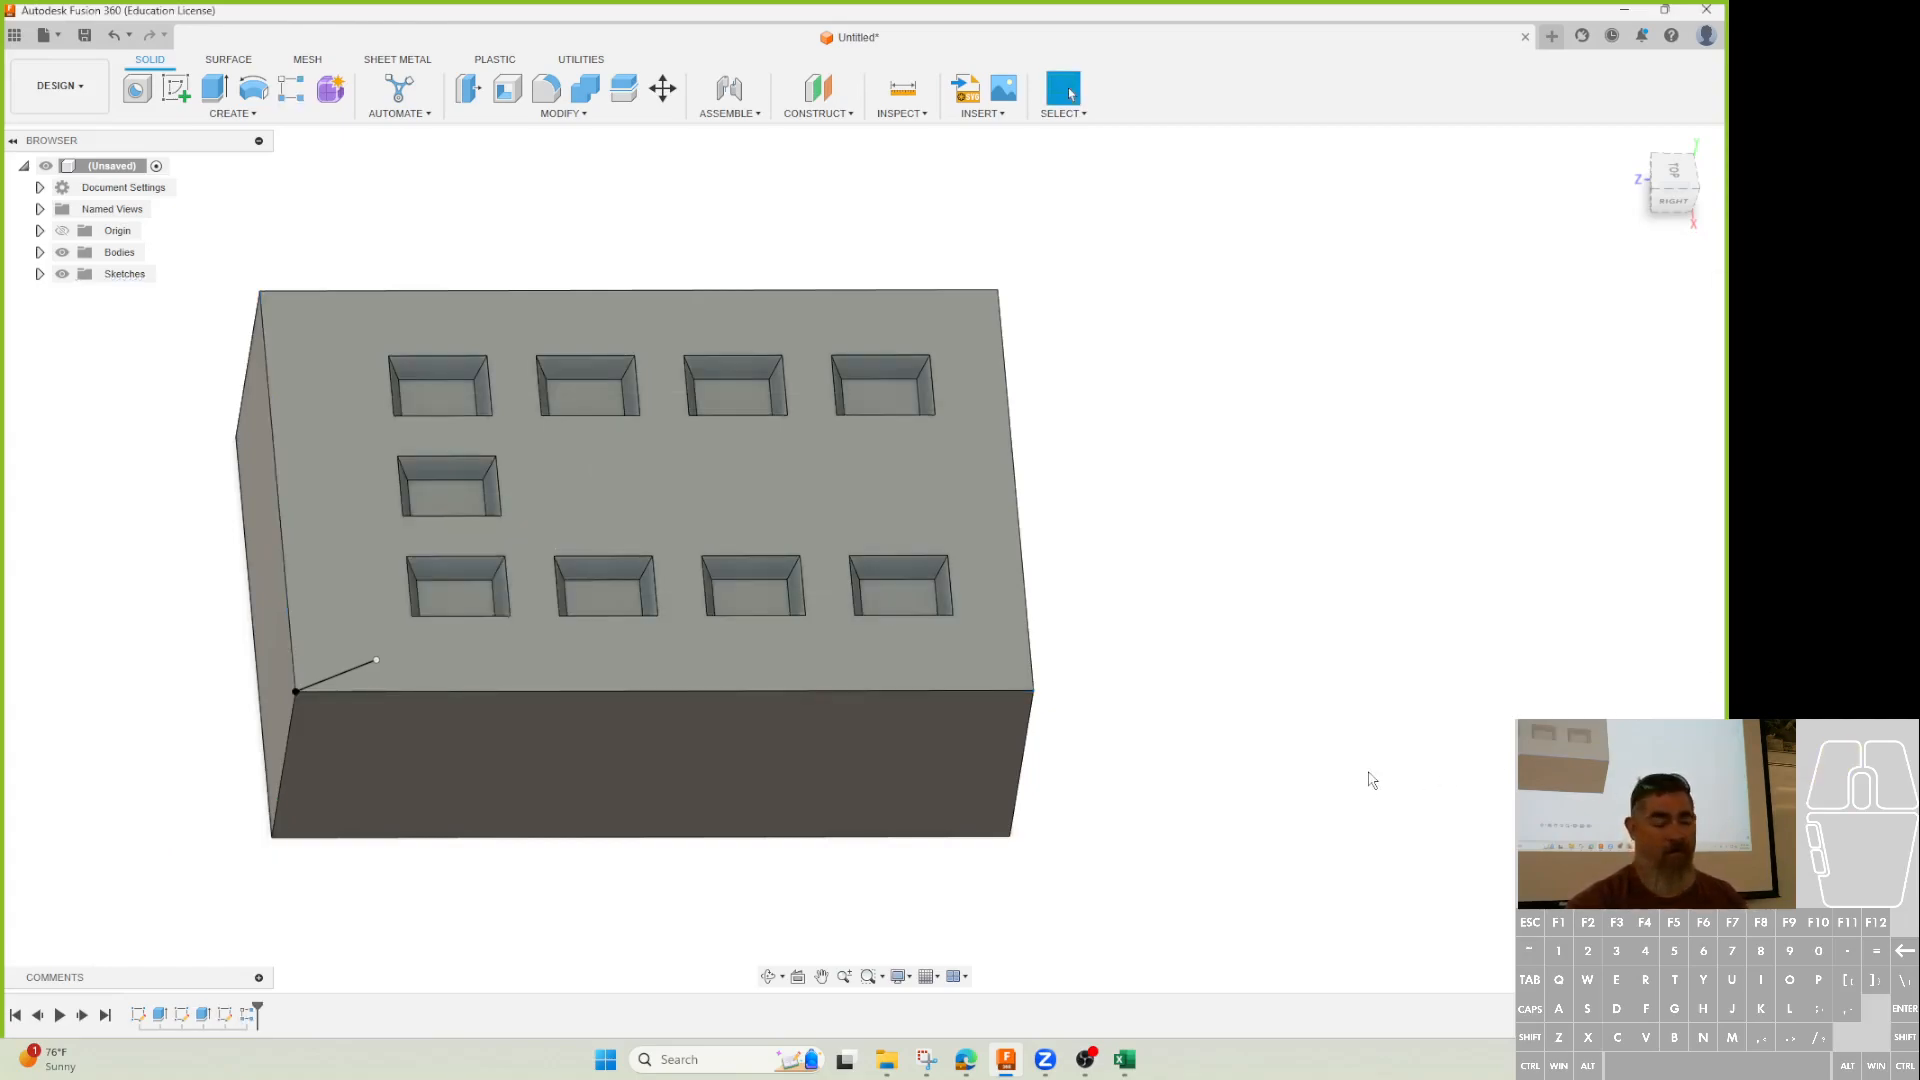
shift+middle_drag(1352, 777, 1378, 768)
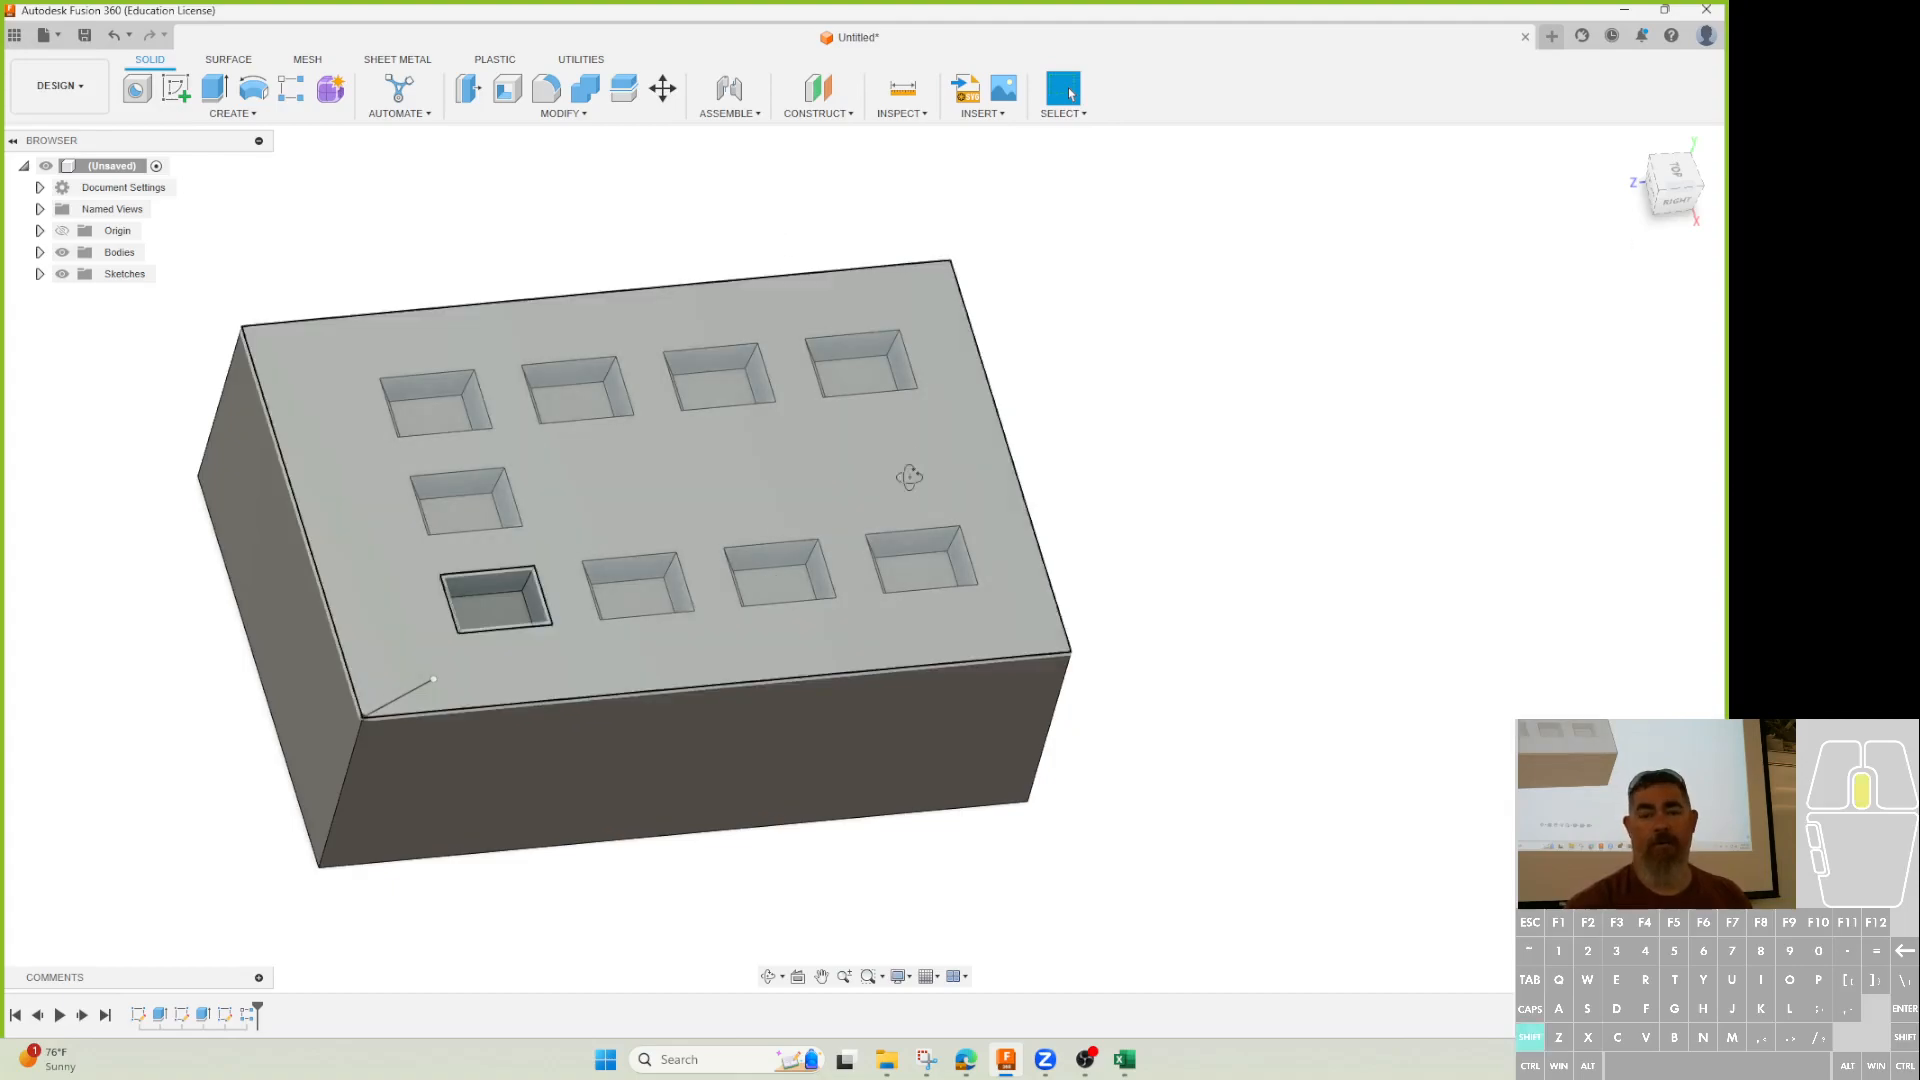
shift+middle_drag(910, 477, 876, 502)
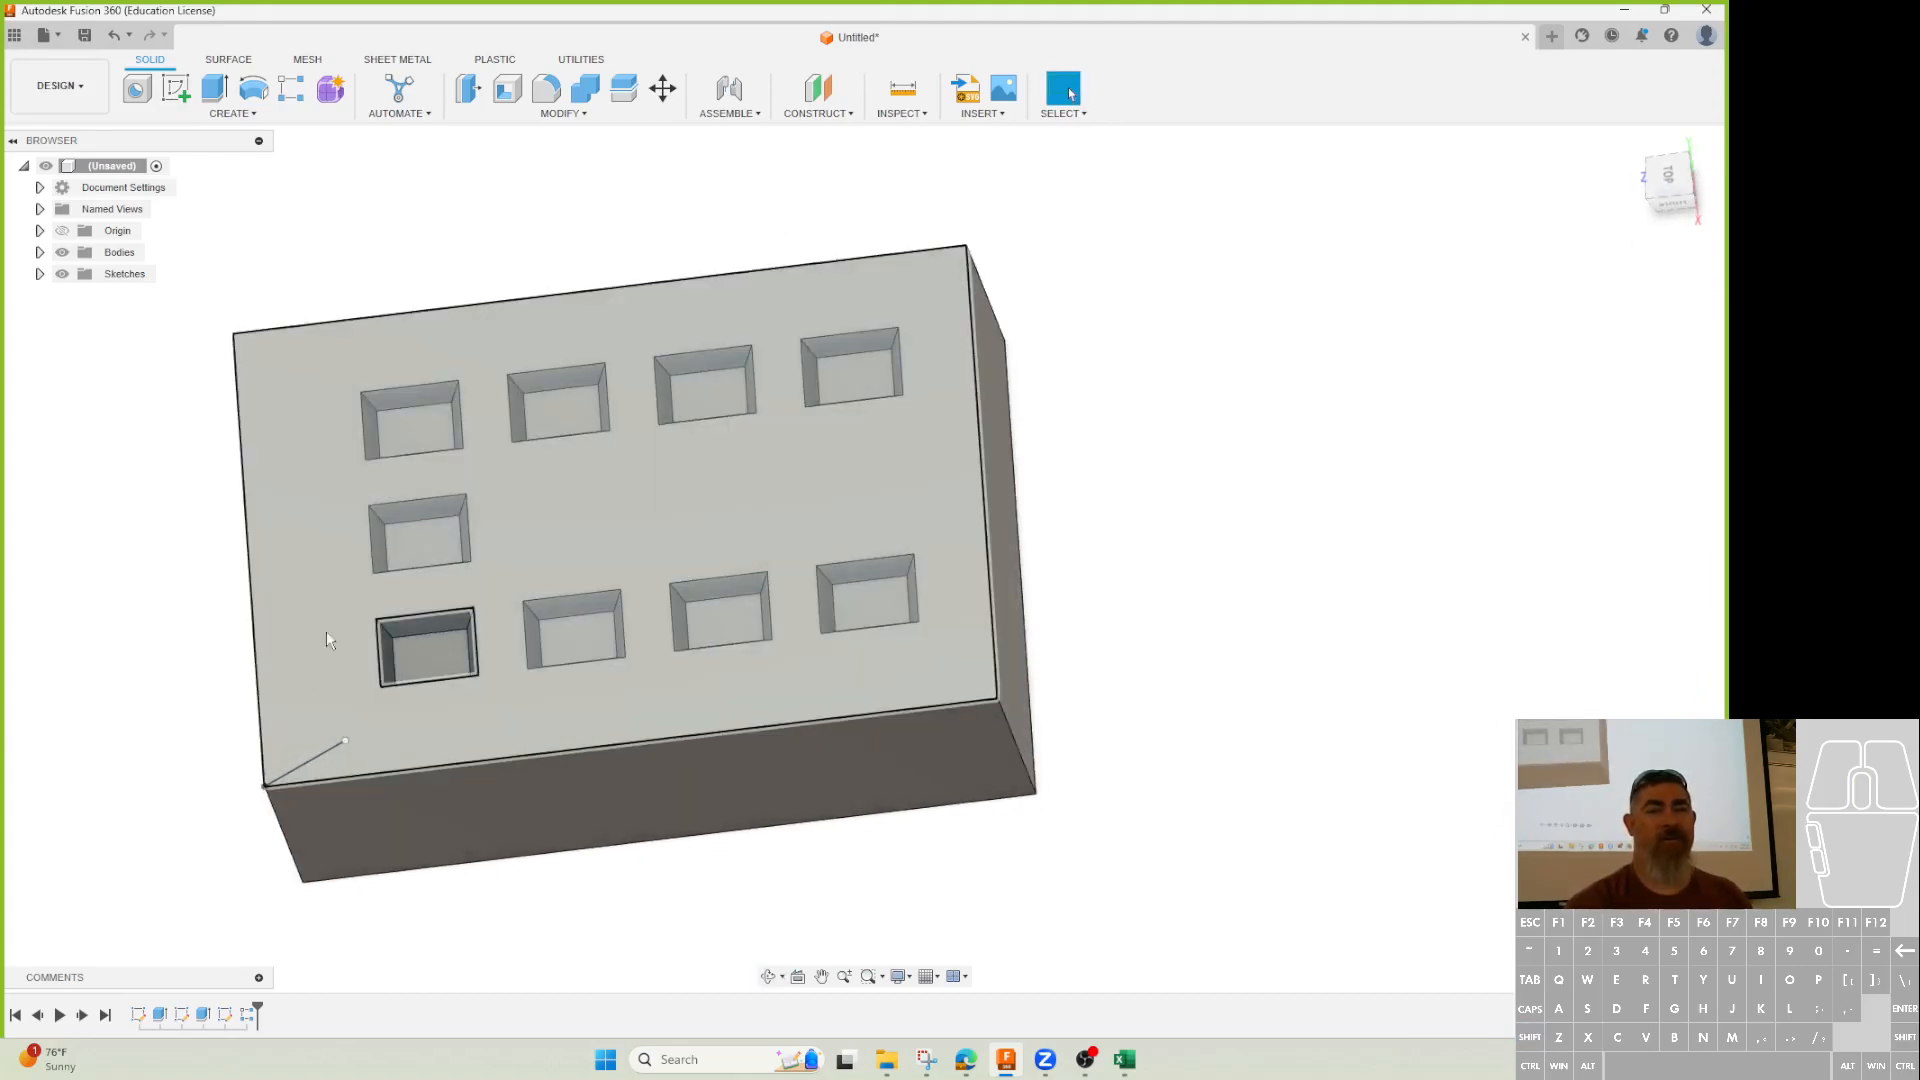
Open and finish the pocket sketch, then reopen the rectangular pattern for editing.
double_click(225, 1015)
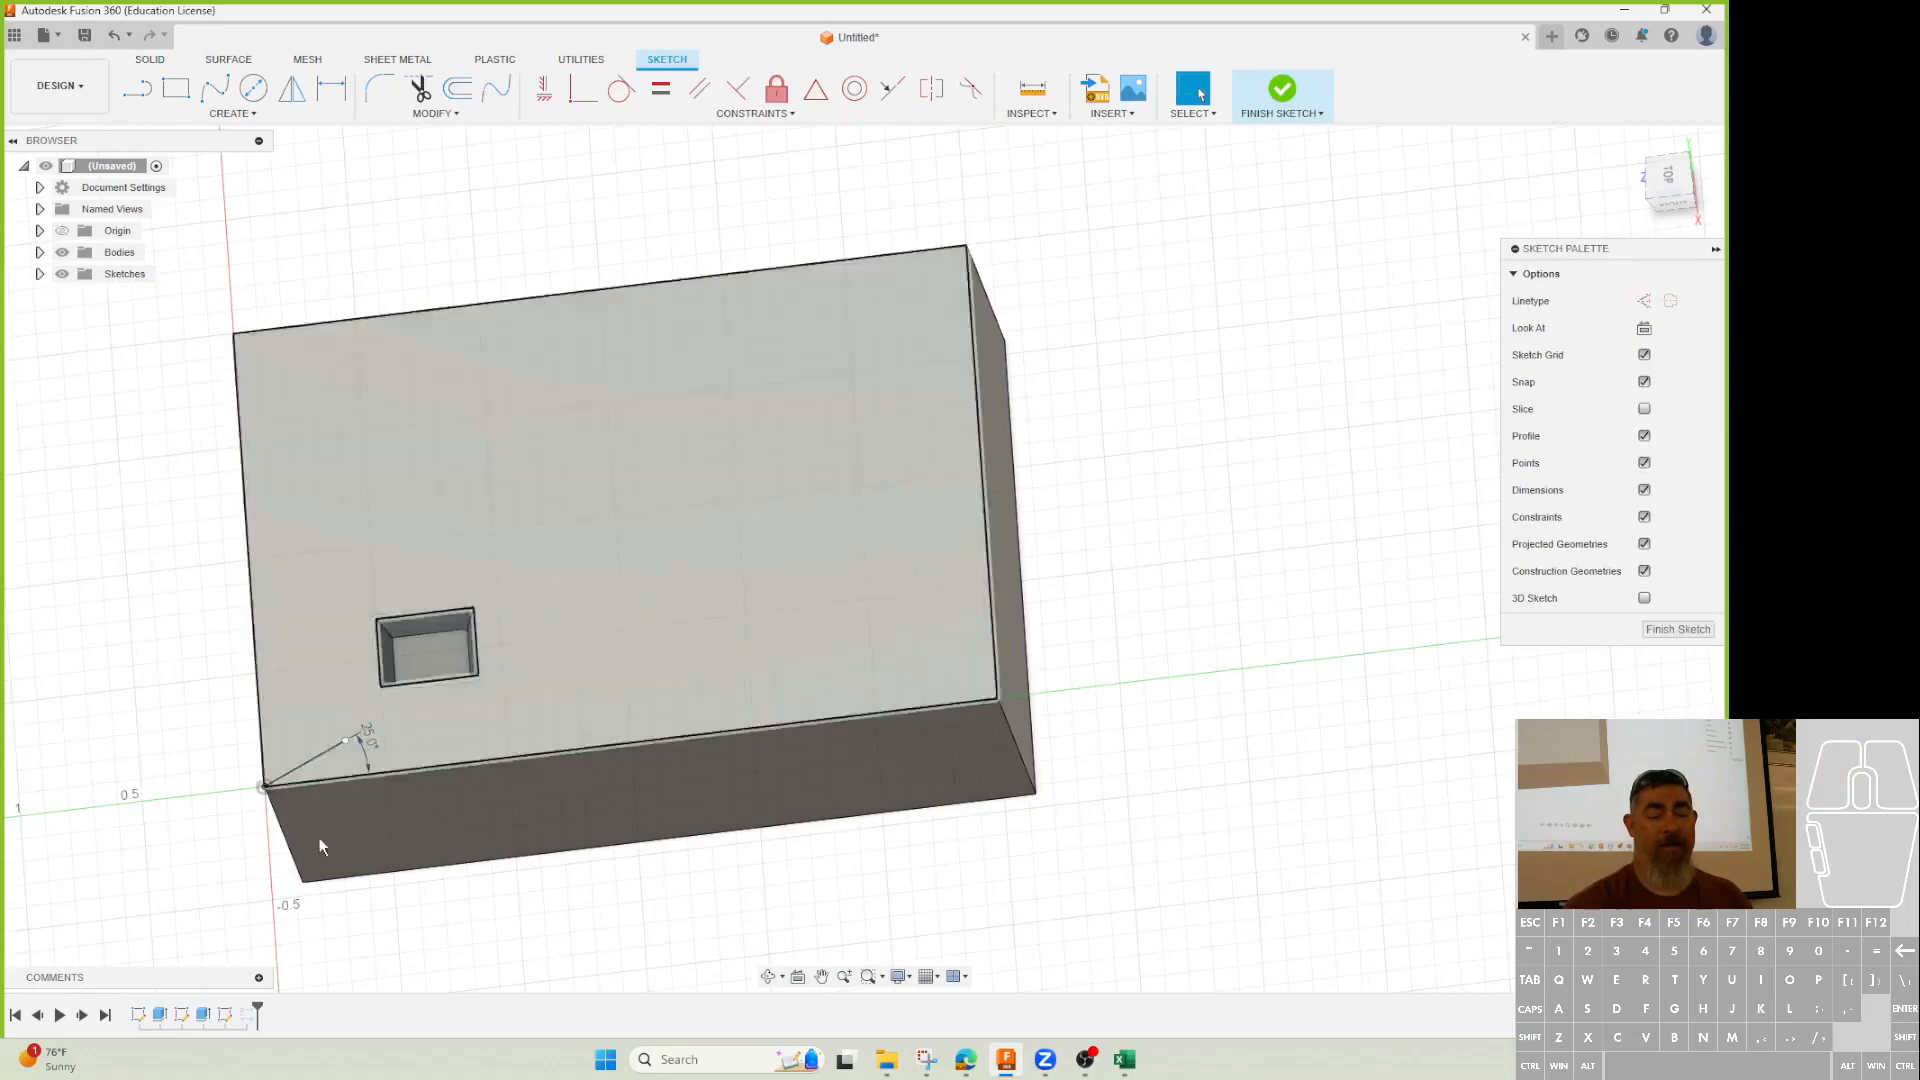
click(1274, 100)
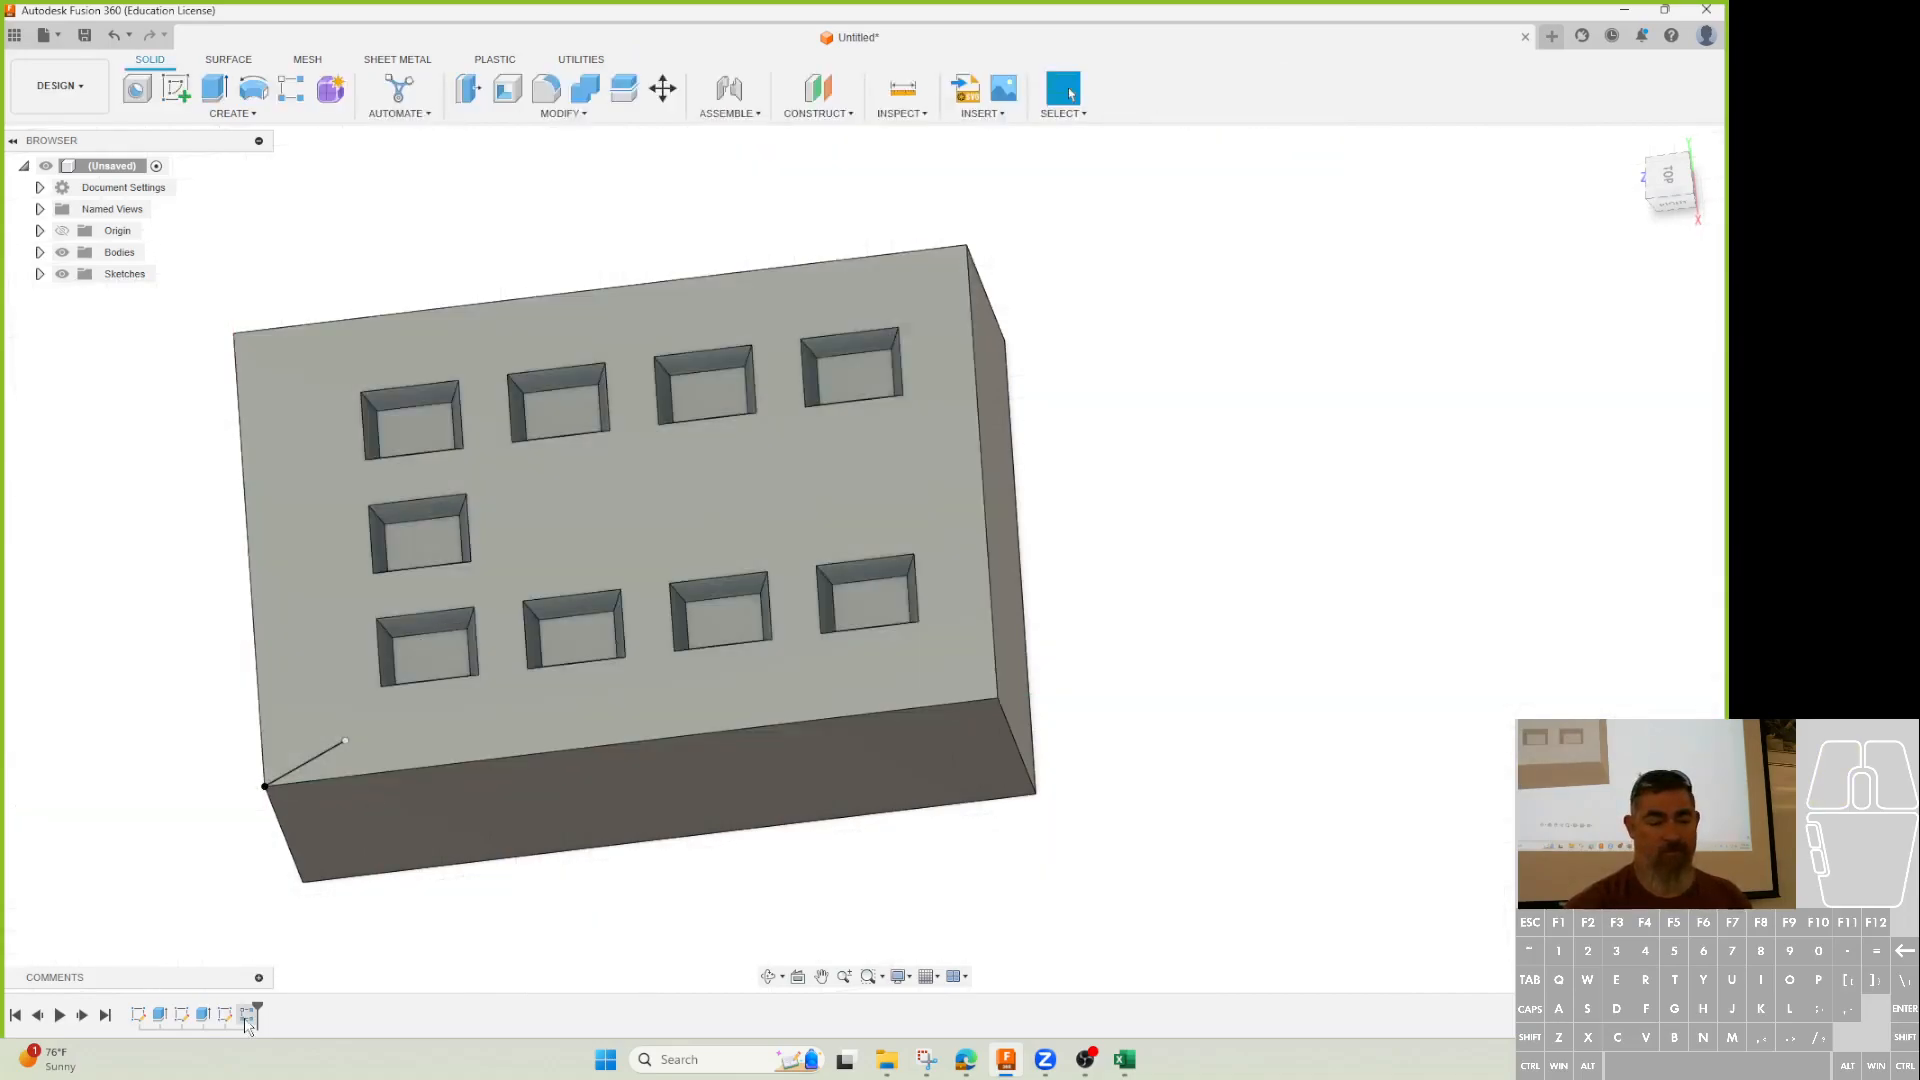
double_click(247, 1017)
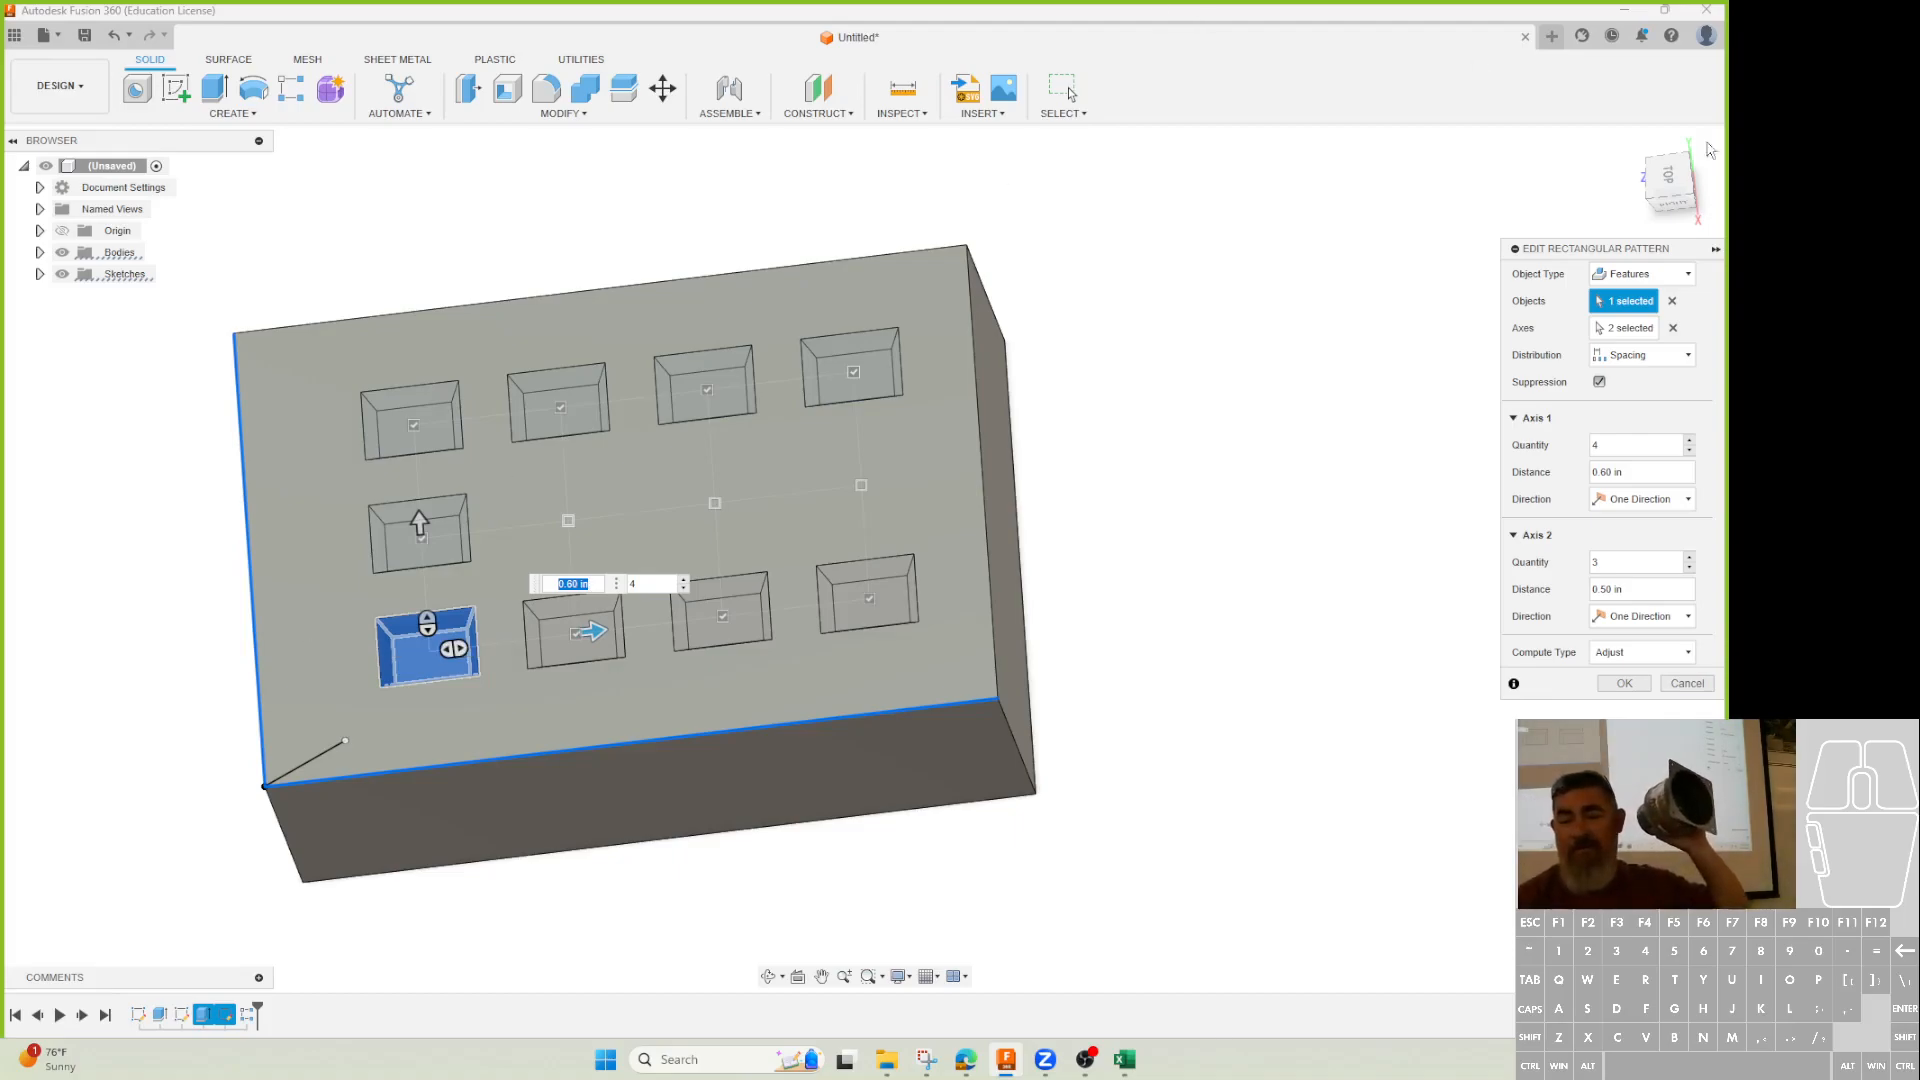
Restore the three suppressed middle-row pockets in the pattern.
click(1598, 382)
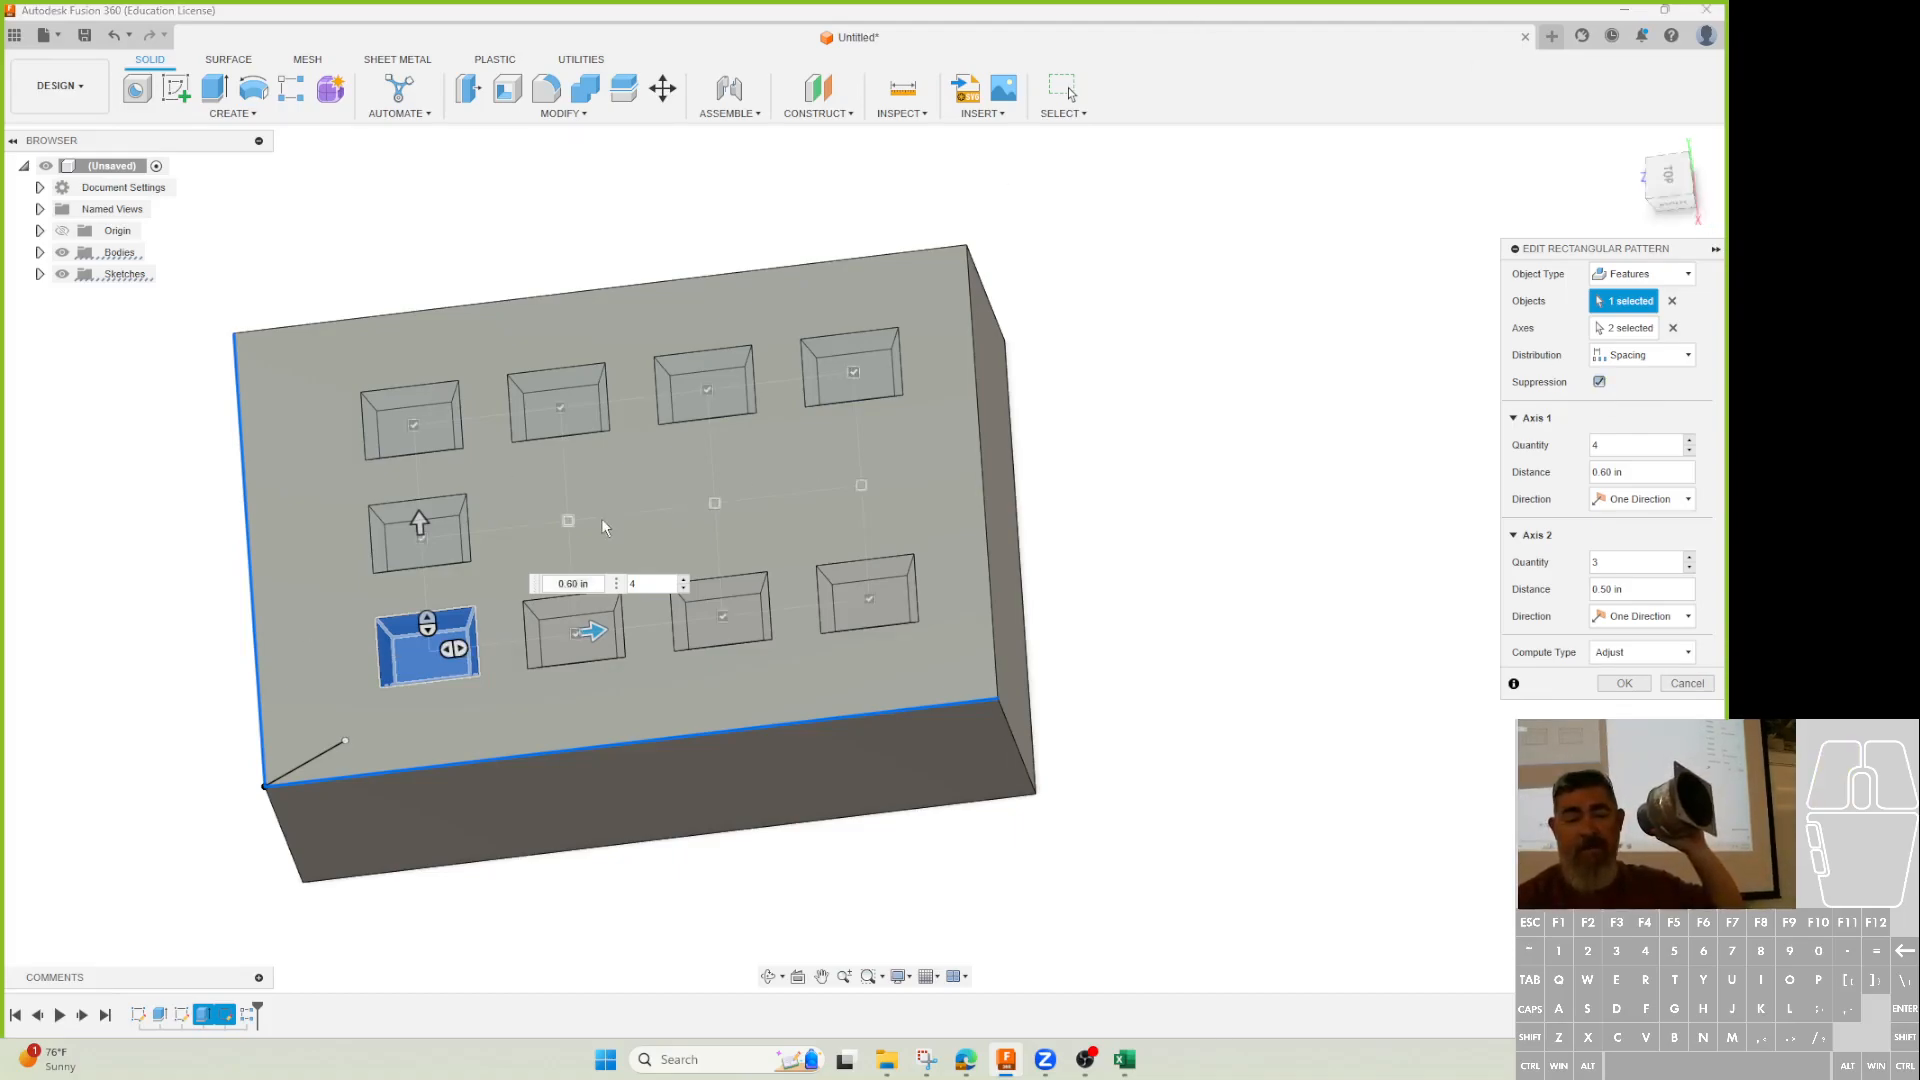
click(568, 520)
click(713, 503)
click(861, 485)
Set both quantities to 2 with columns 1.80 in and rows 1.00 in apart.
drag(1618, 446, 1528, 428)
text(2)
drag(1625, 562, 1530, 566)
text(2)
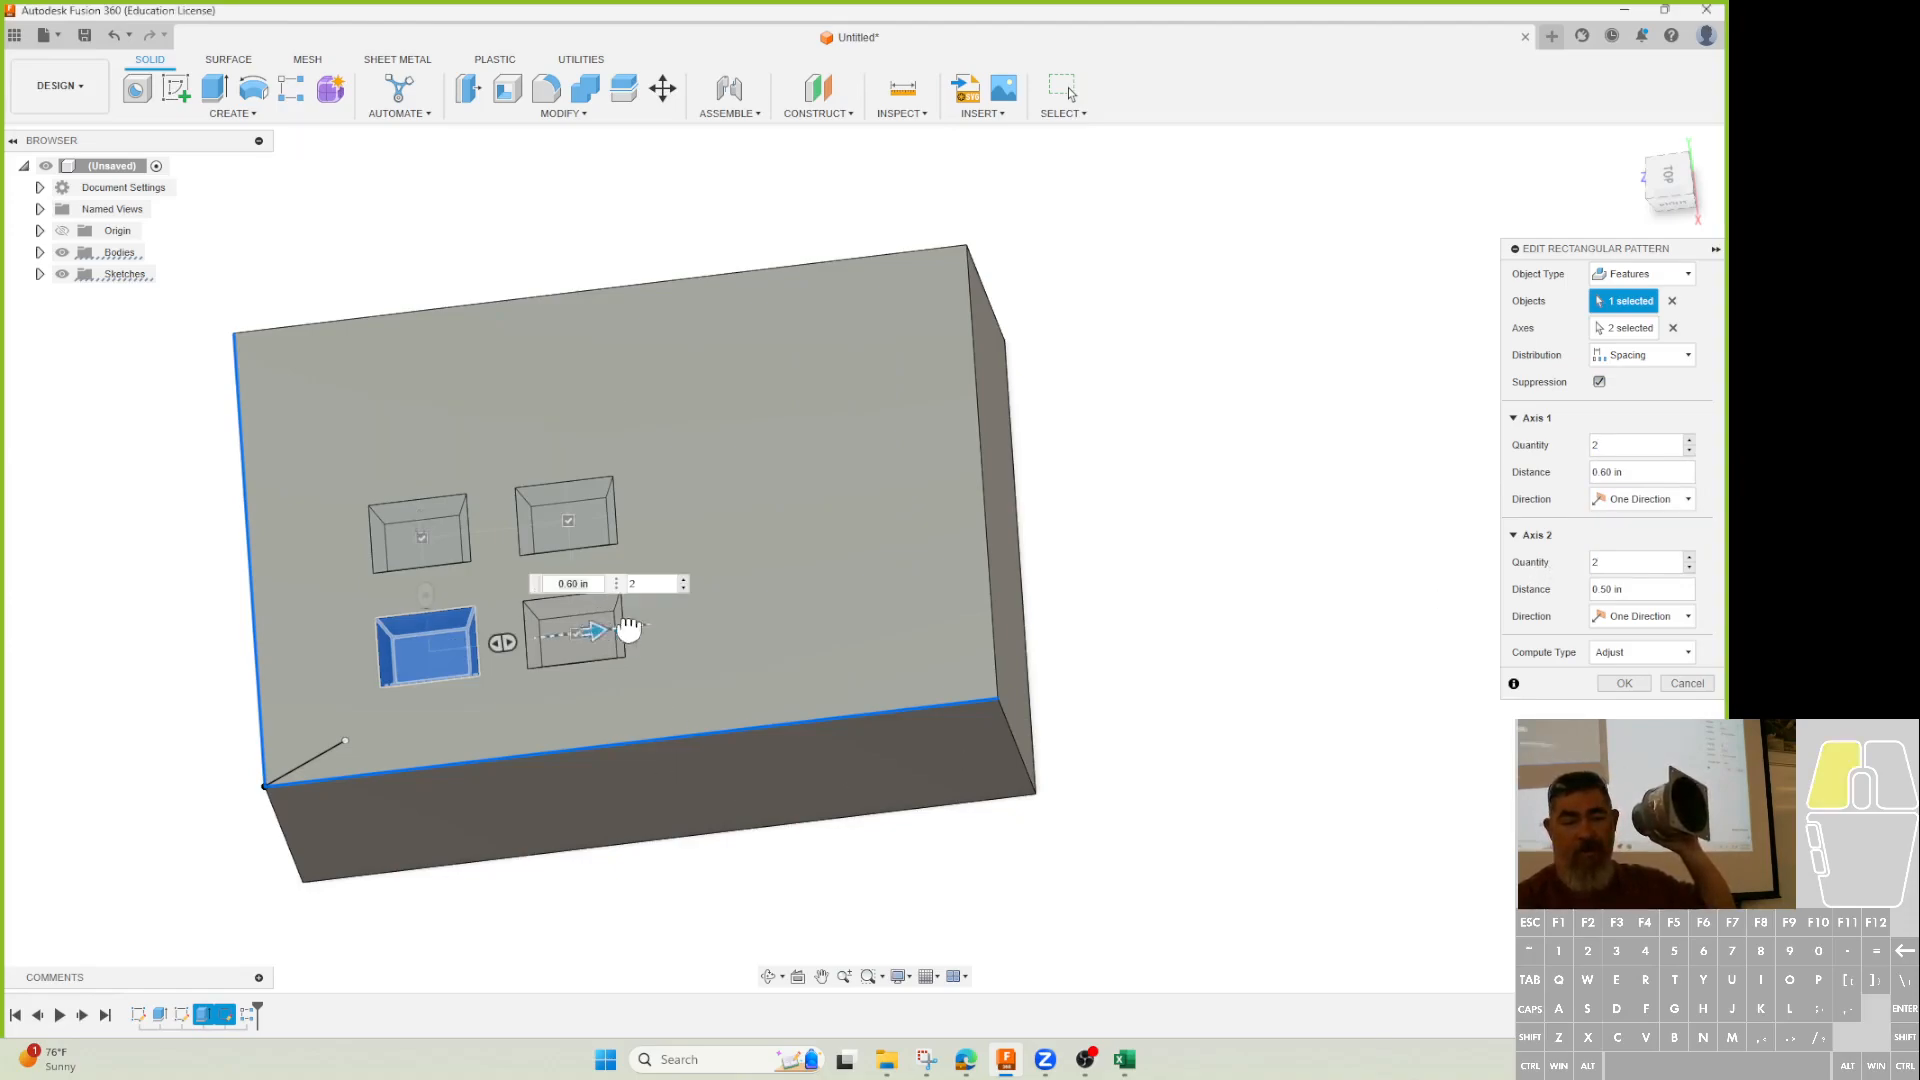
drag(600, 630, 872, 628)
drag(418, 522, 420, 363)
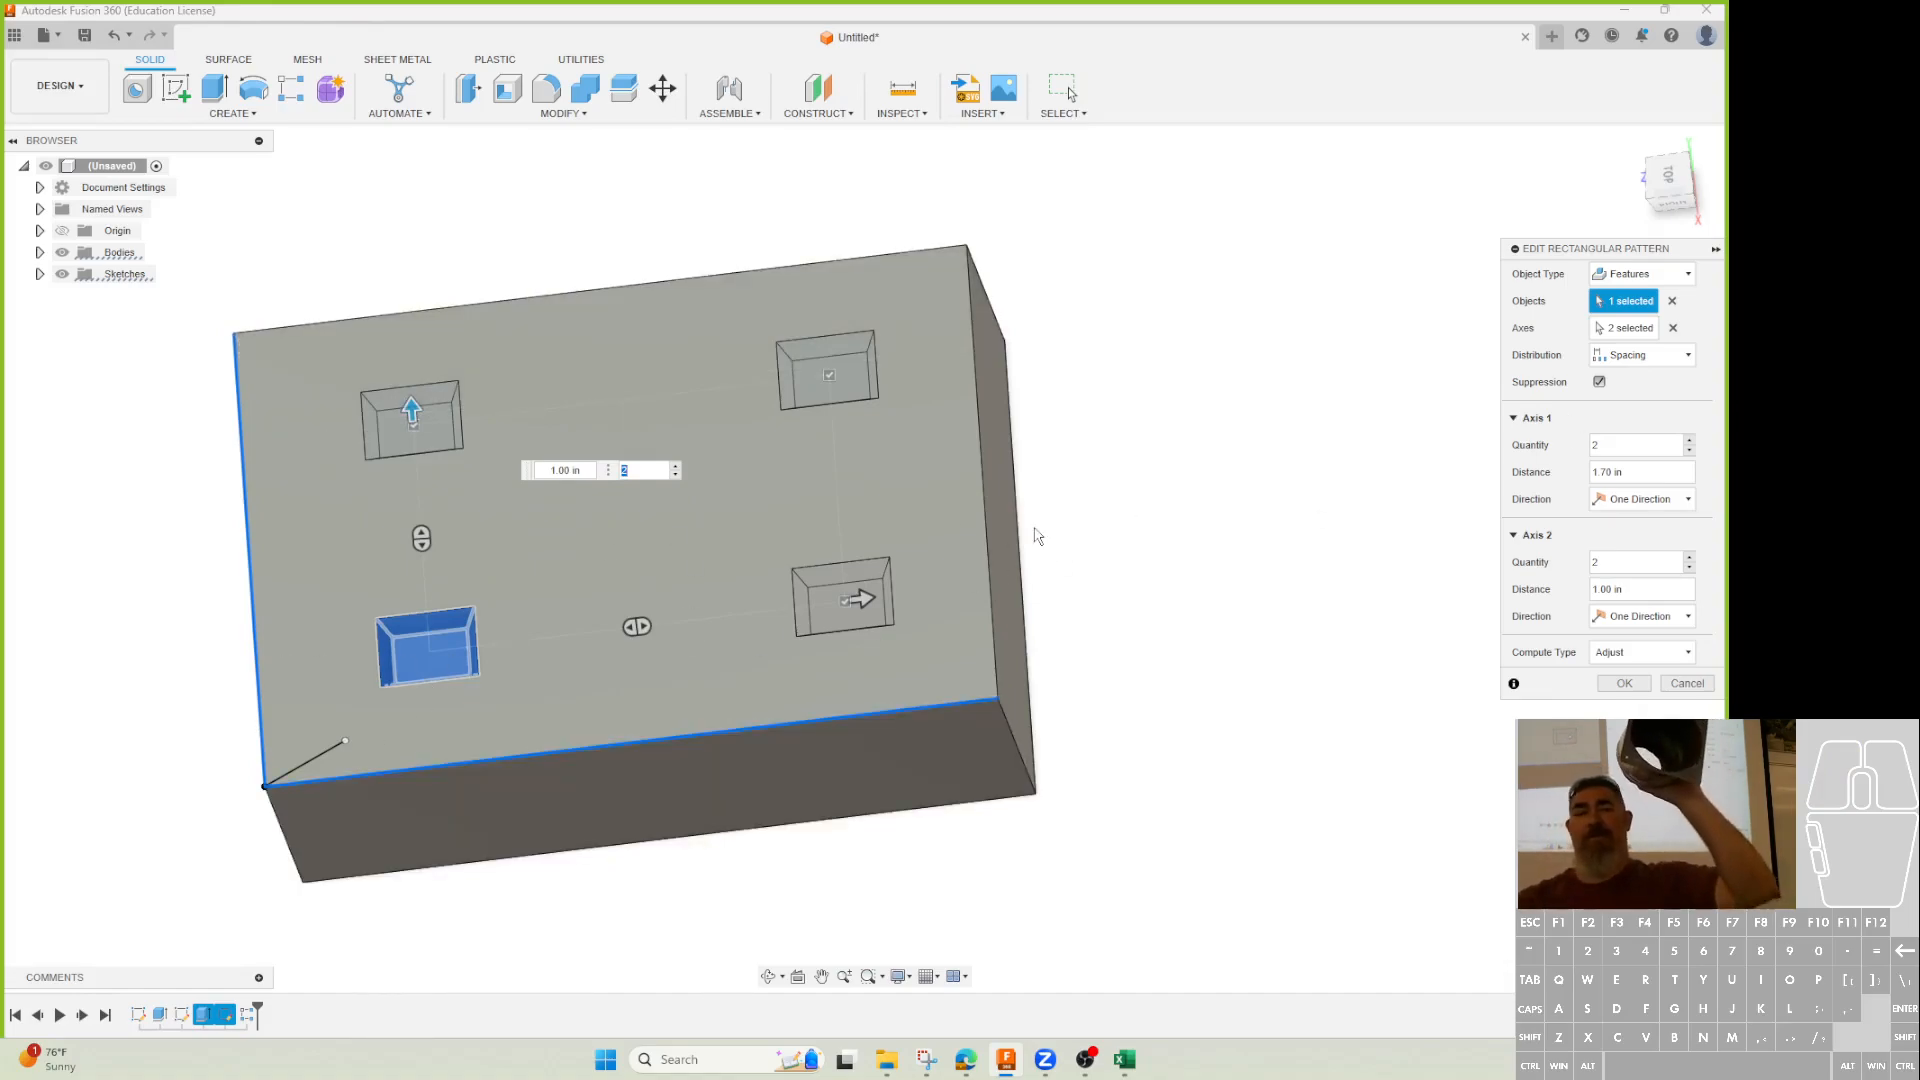
mouse_move(866, 589)
mouse_down()
mouse_move(805, 603)
mouse_move(886, 596)
mouse_up()
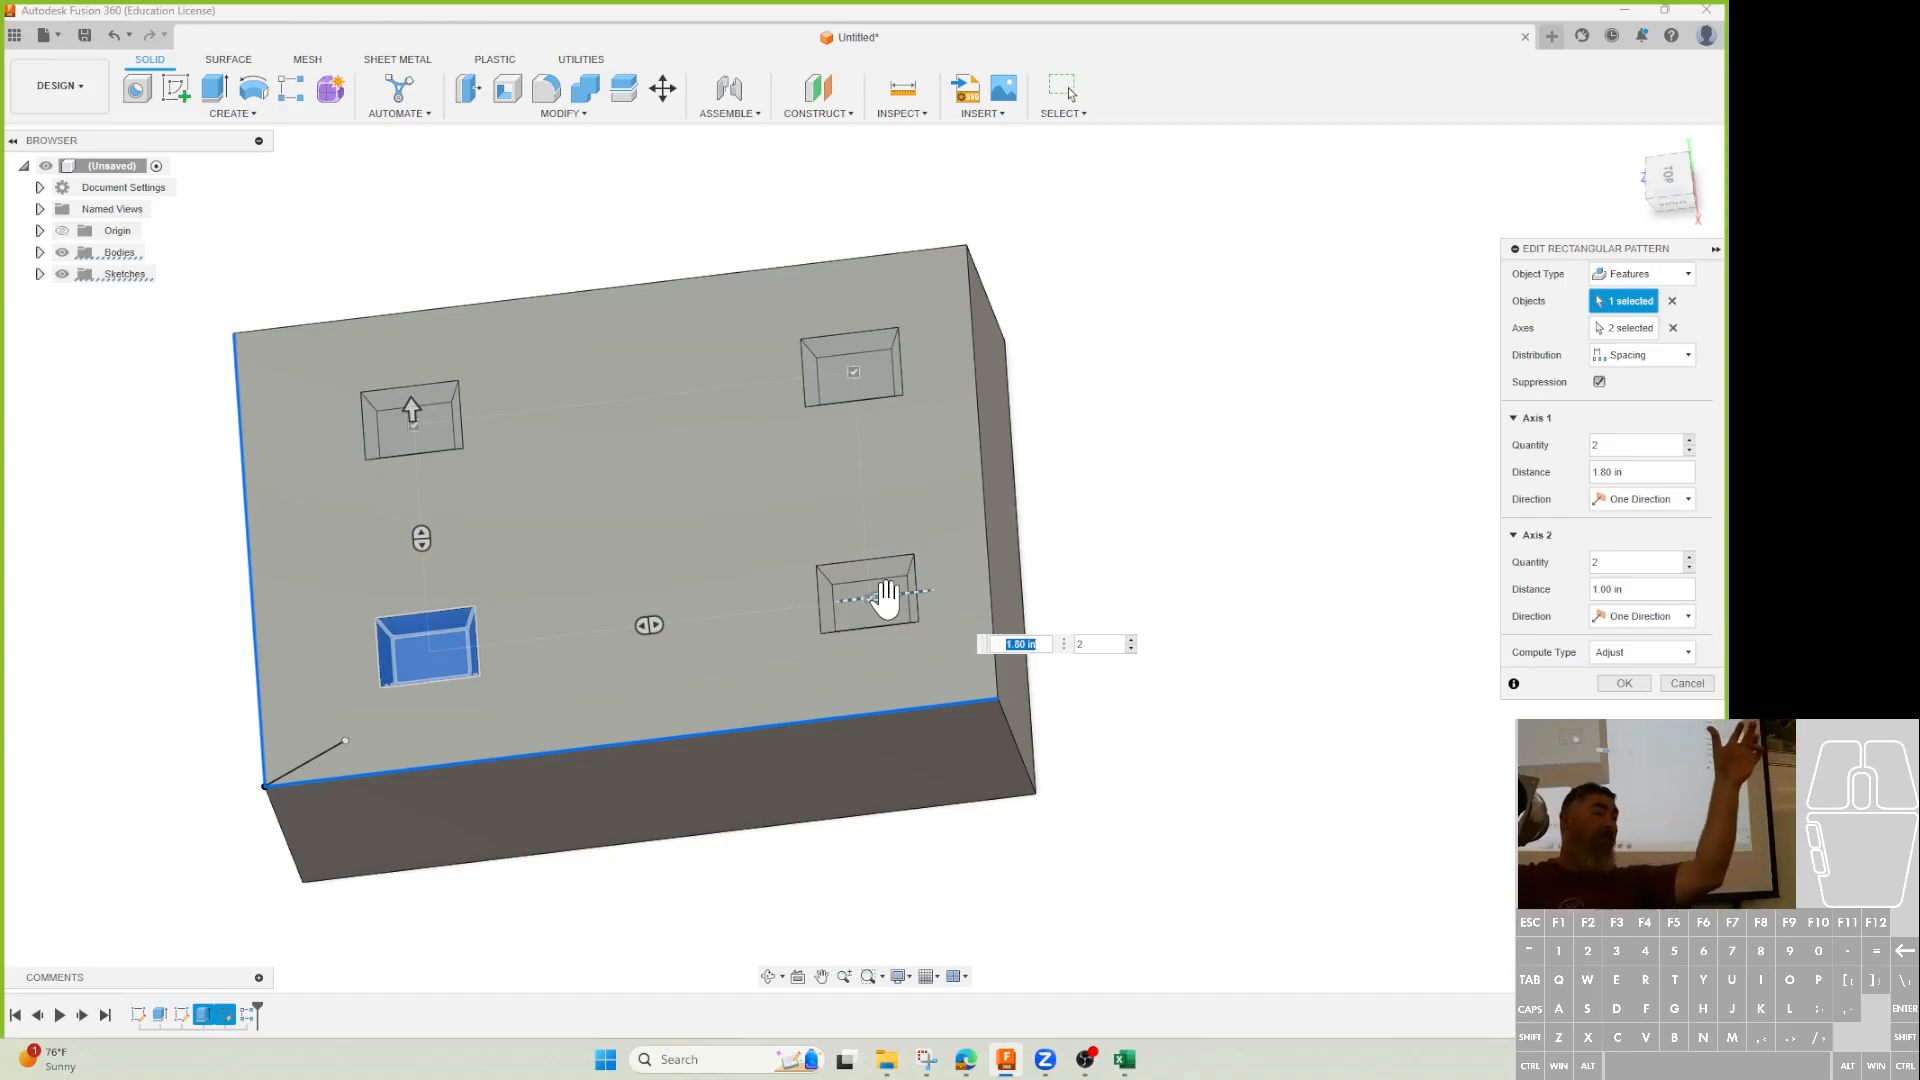
key(Tab)
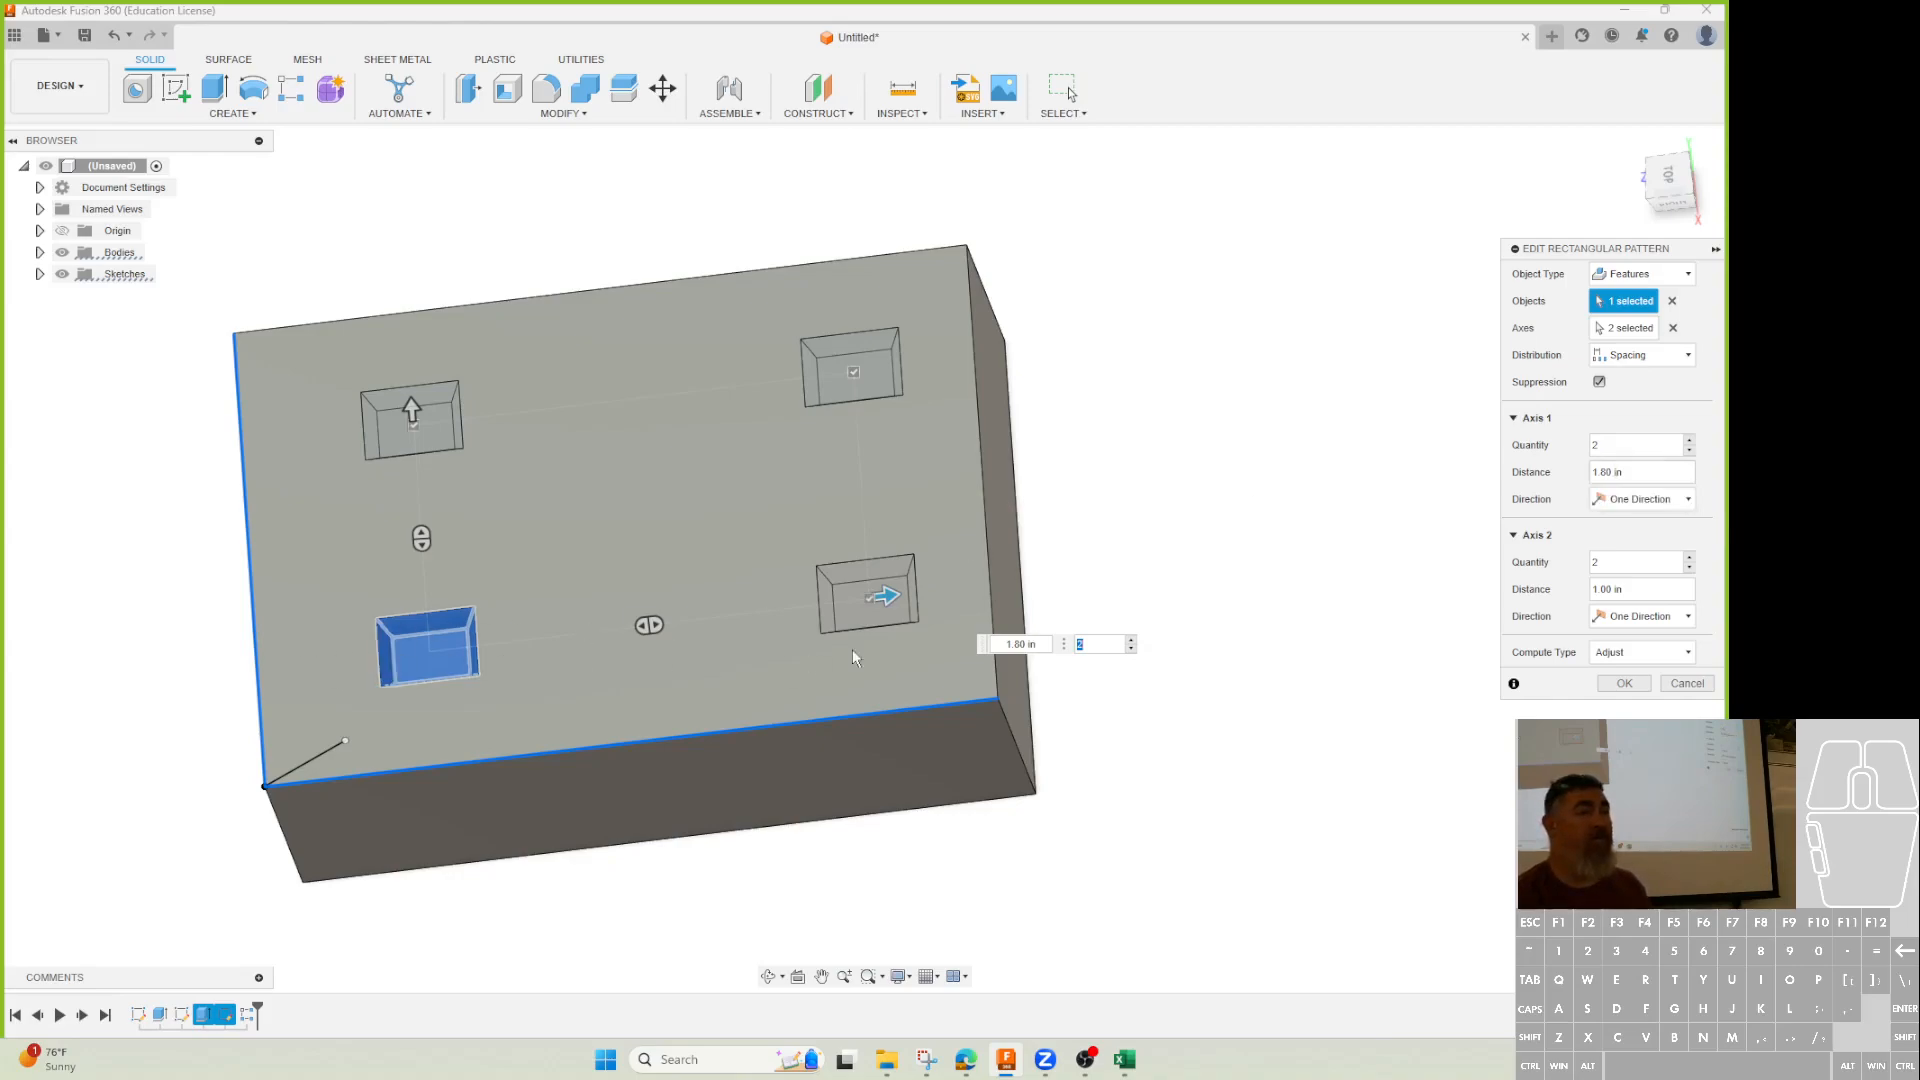
key(Tab)
key(Tab)
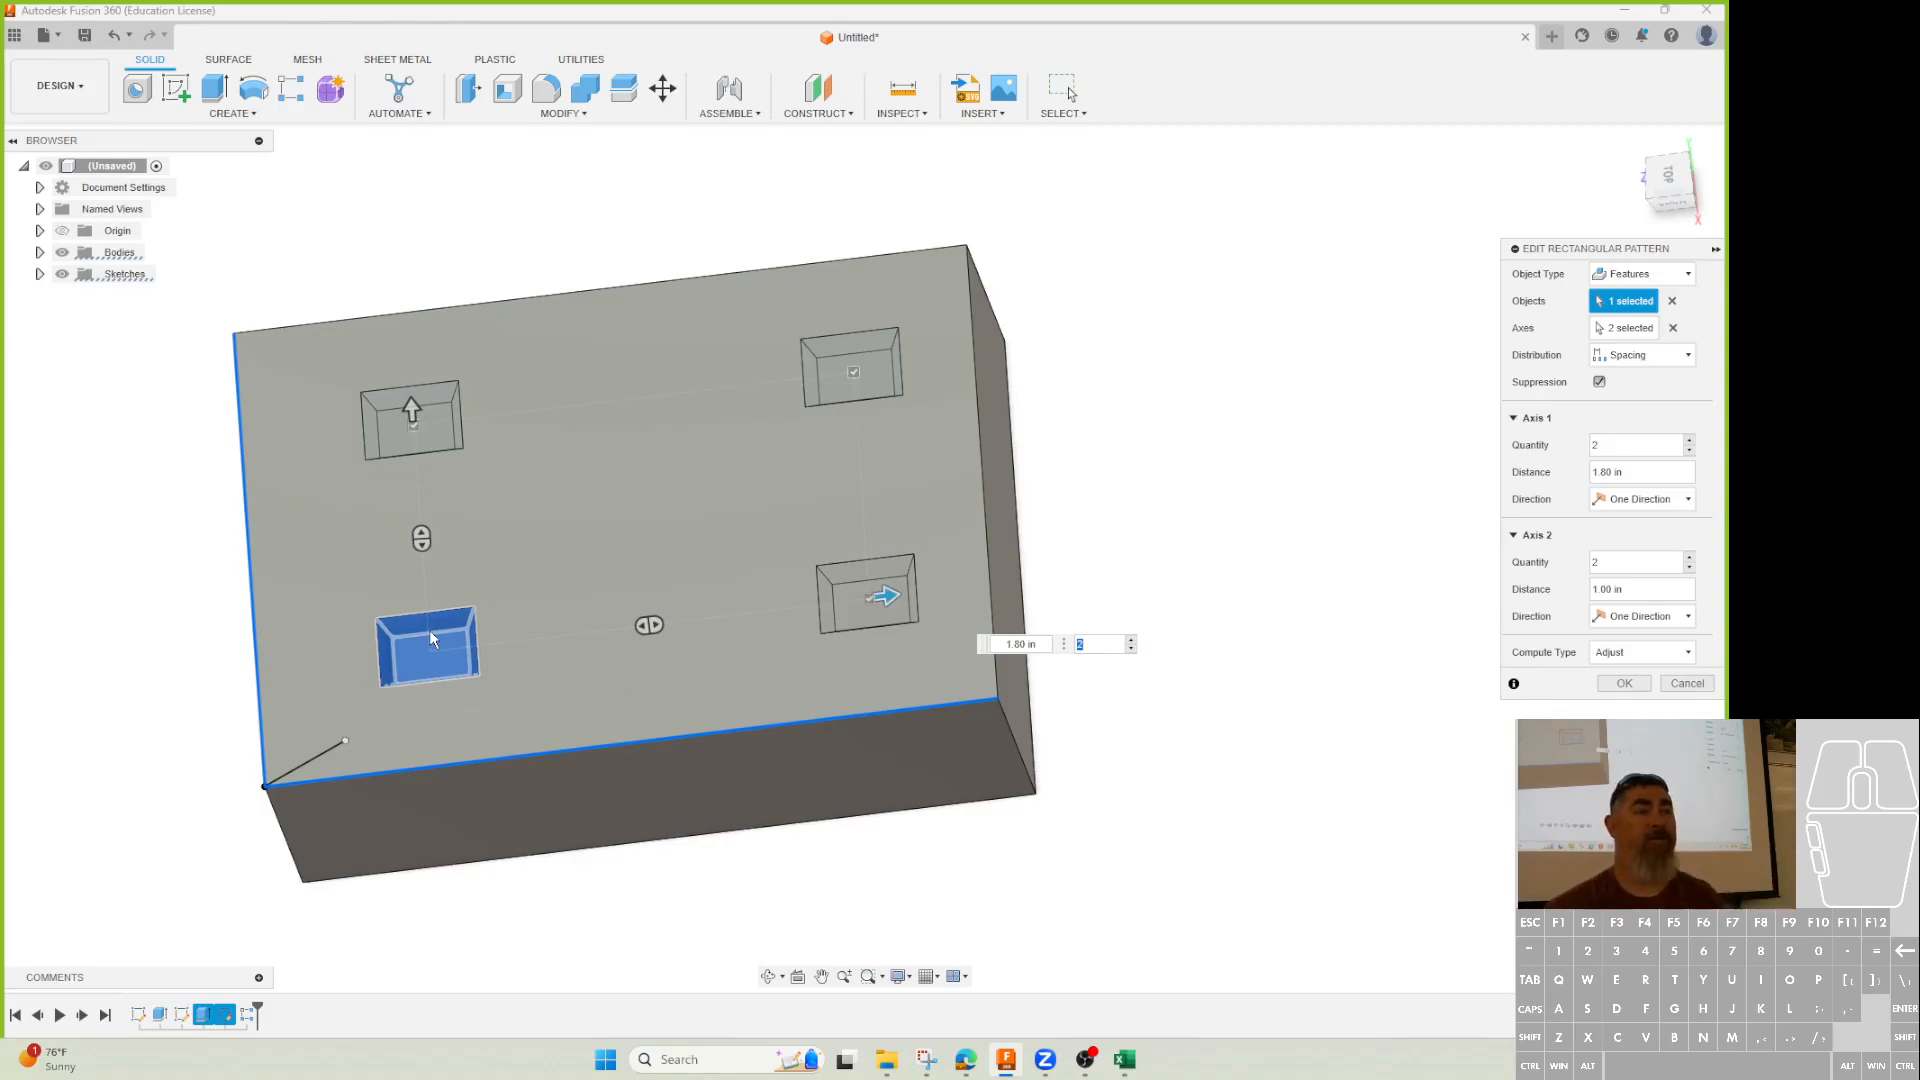
Commit the 2 by 2 pocket pattern and show the Create > Pattern submenu.
click(1623, 683)
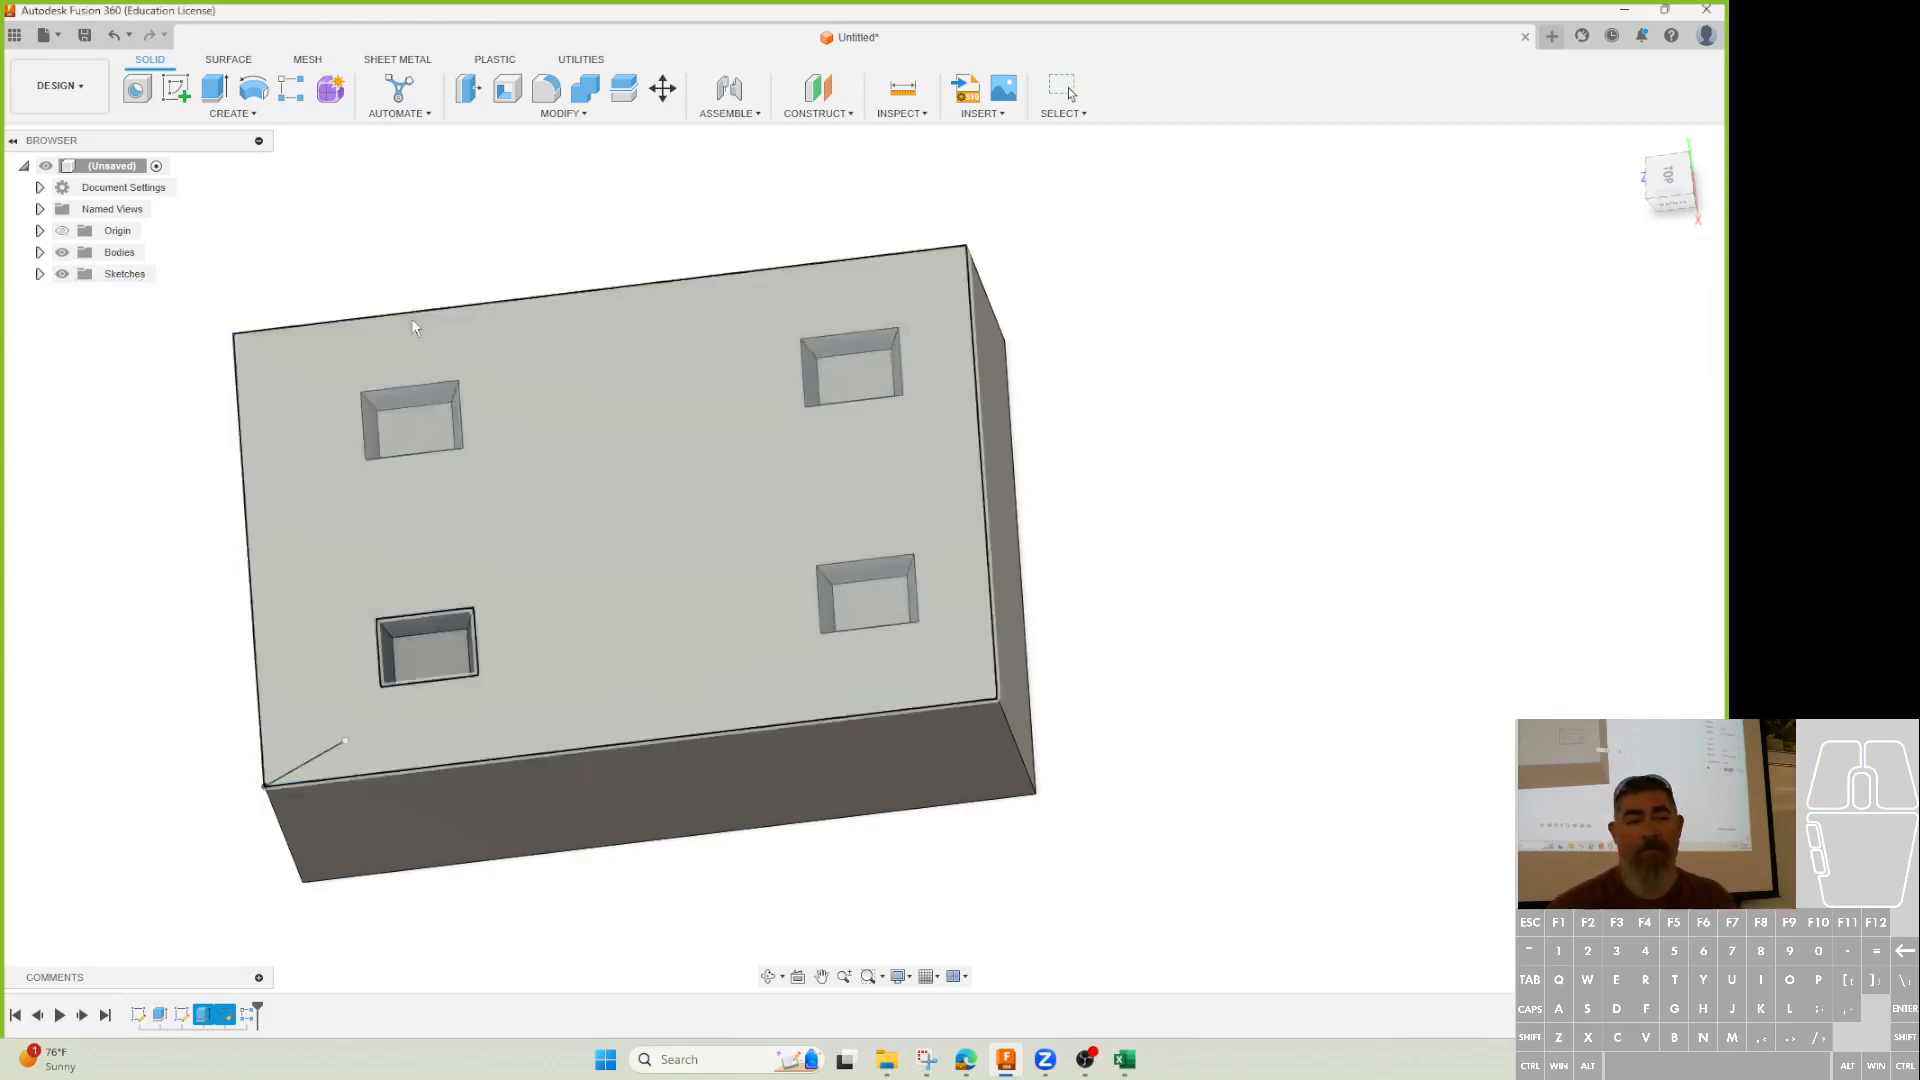
click(236, 115)
mouse_move(200, 479)
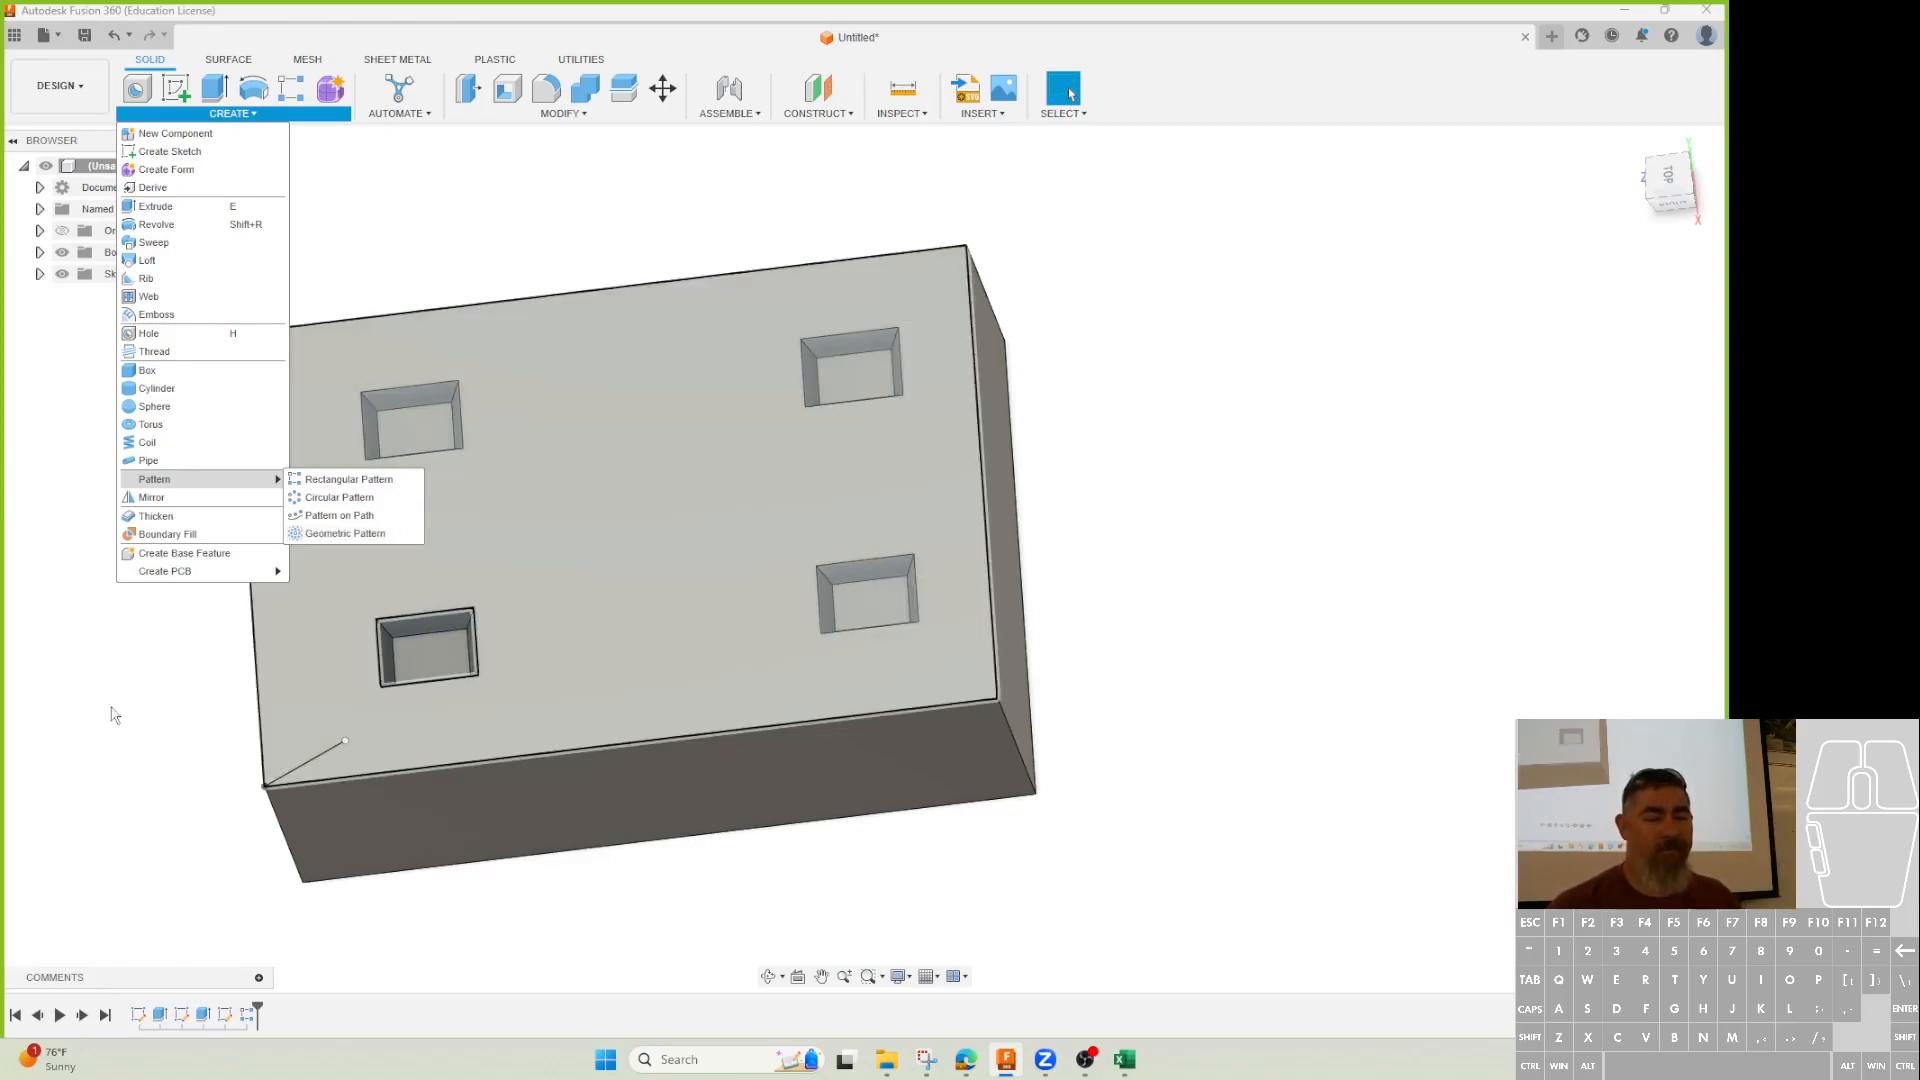
Close the Pattern menu, then briefly open and finish the pocket sketch.
click(100, 748)
shift+middle_drag(180, 605, 176, 587)
click(247, 1015)
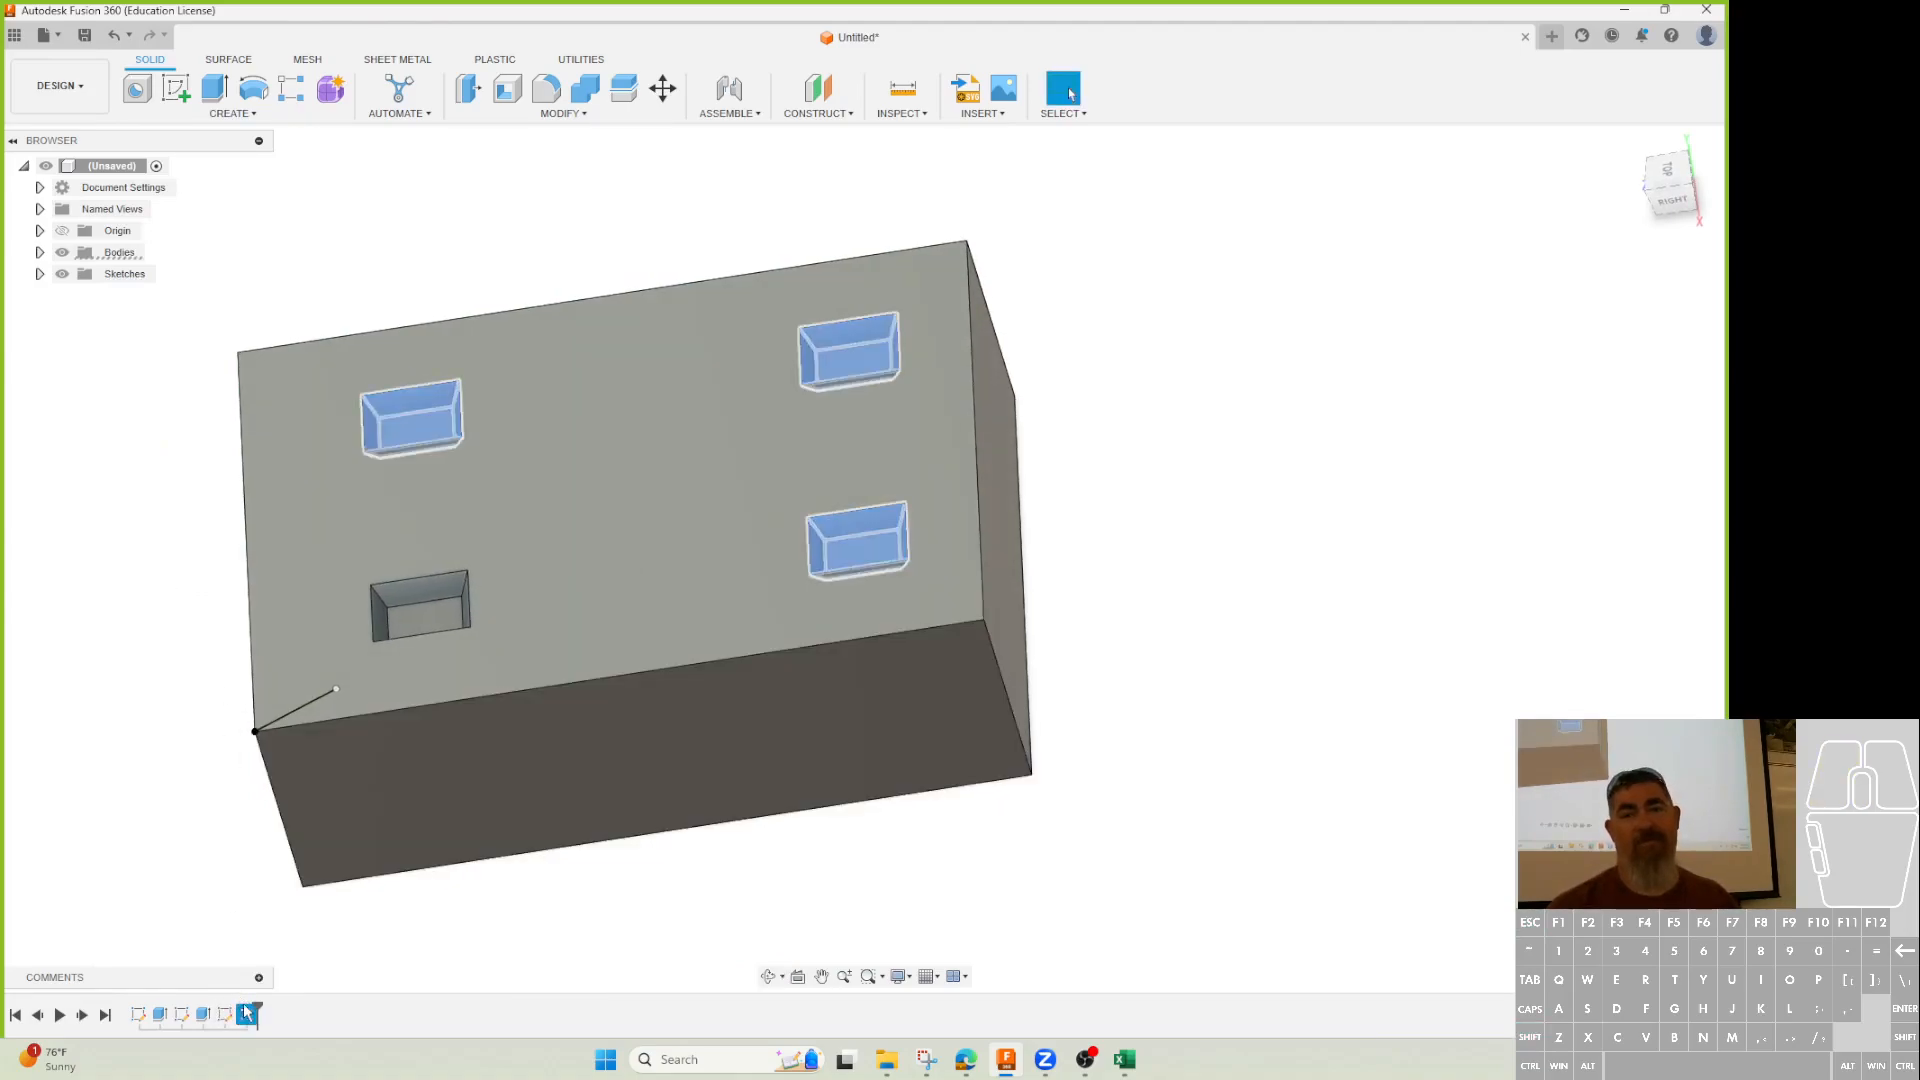
click(737, 849)
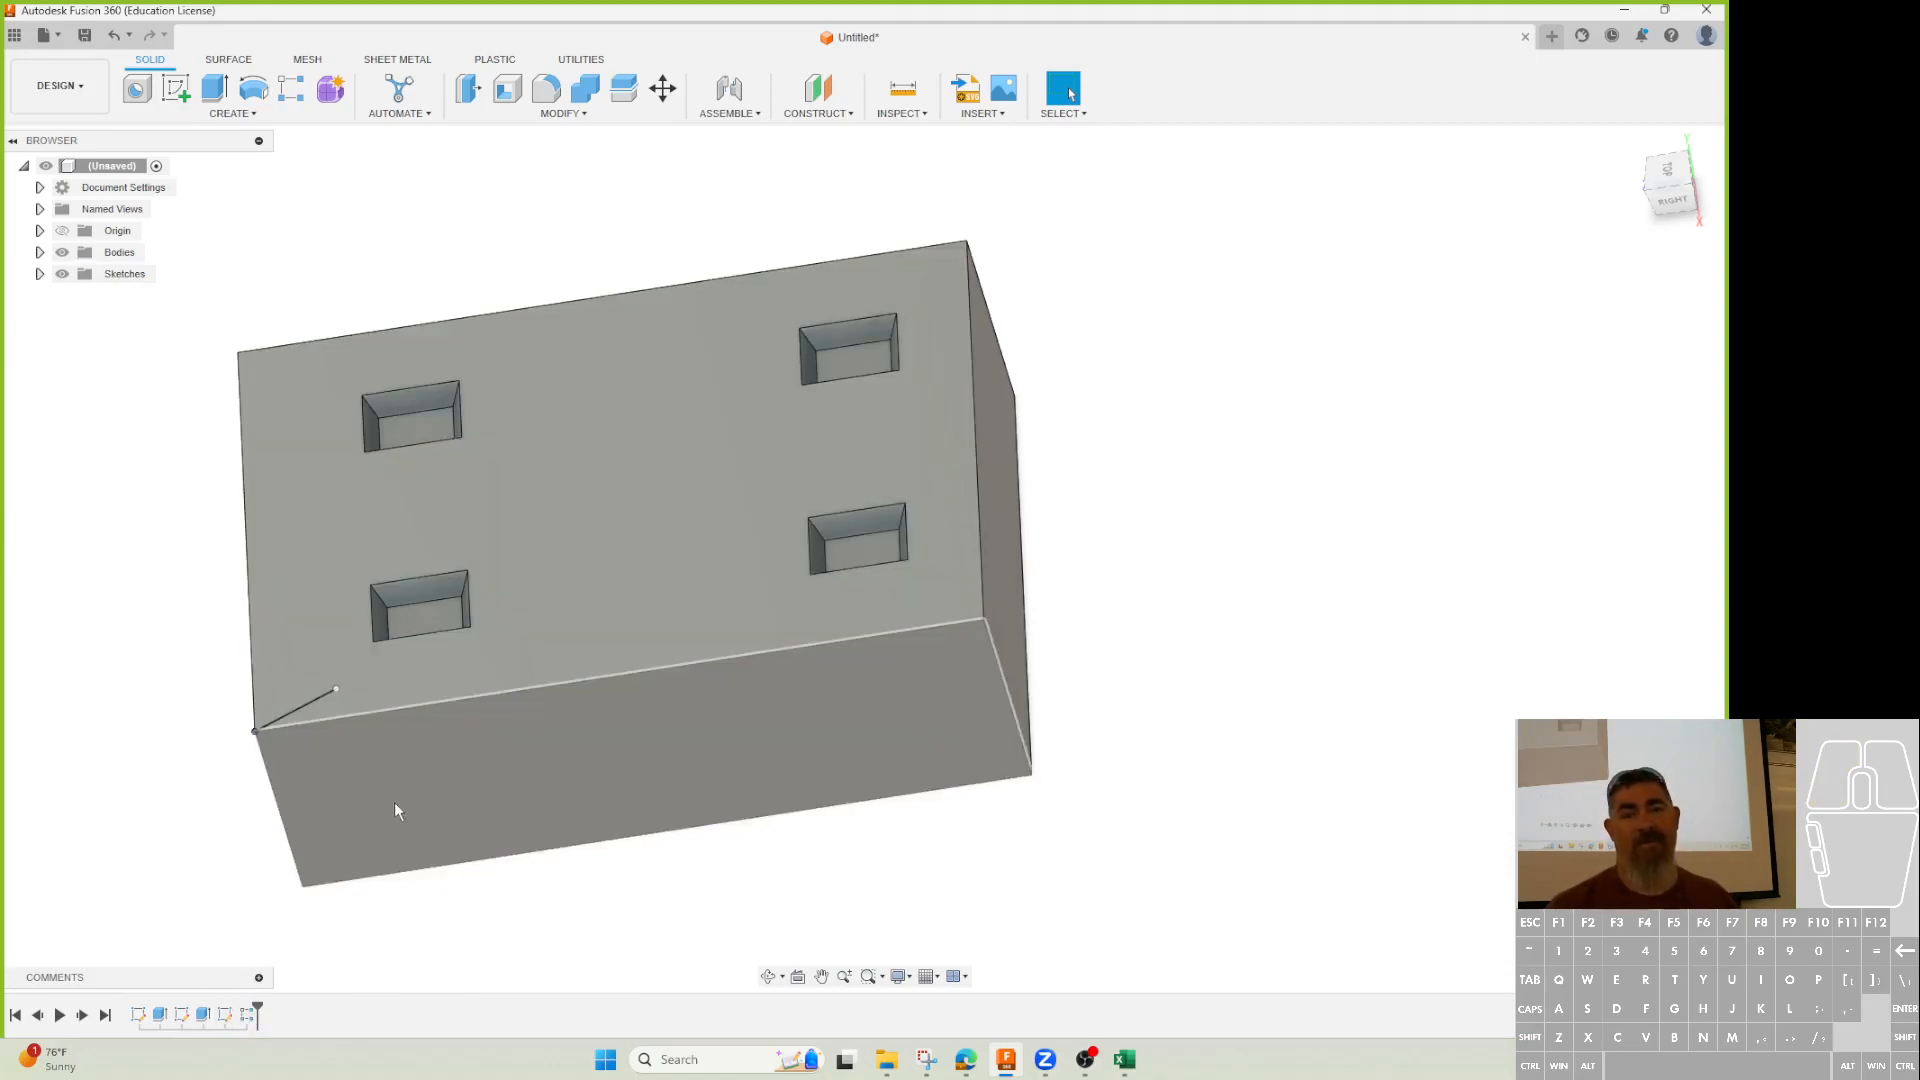
double_click(225, 1015)
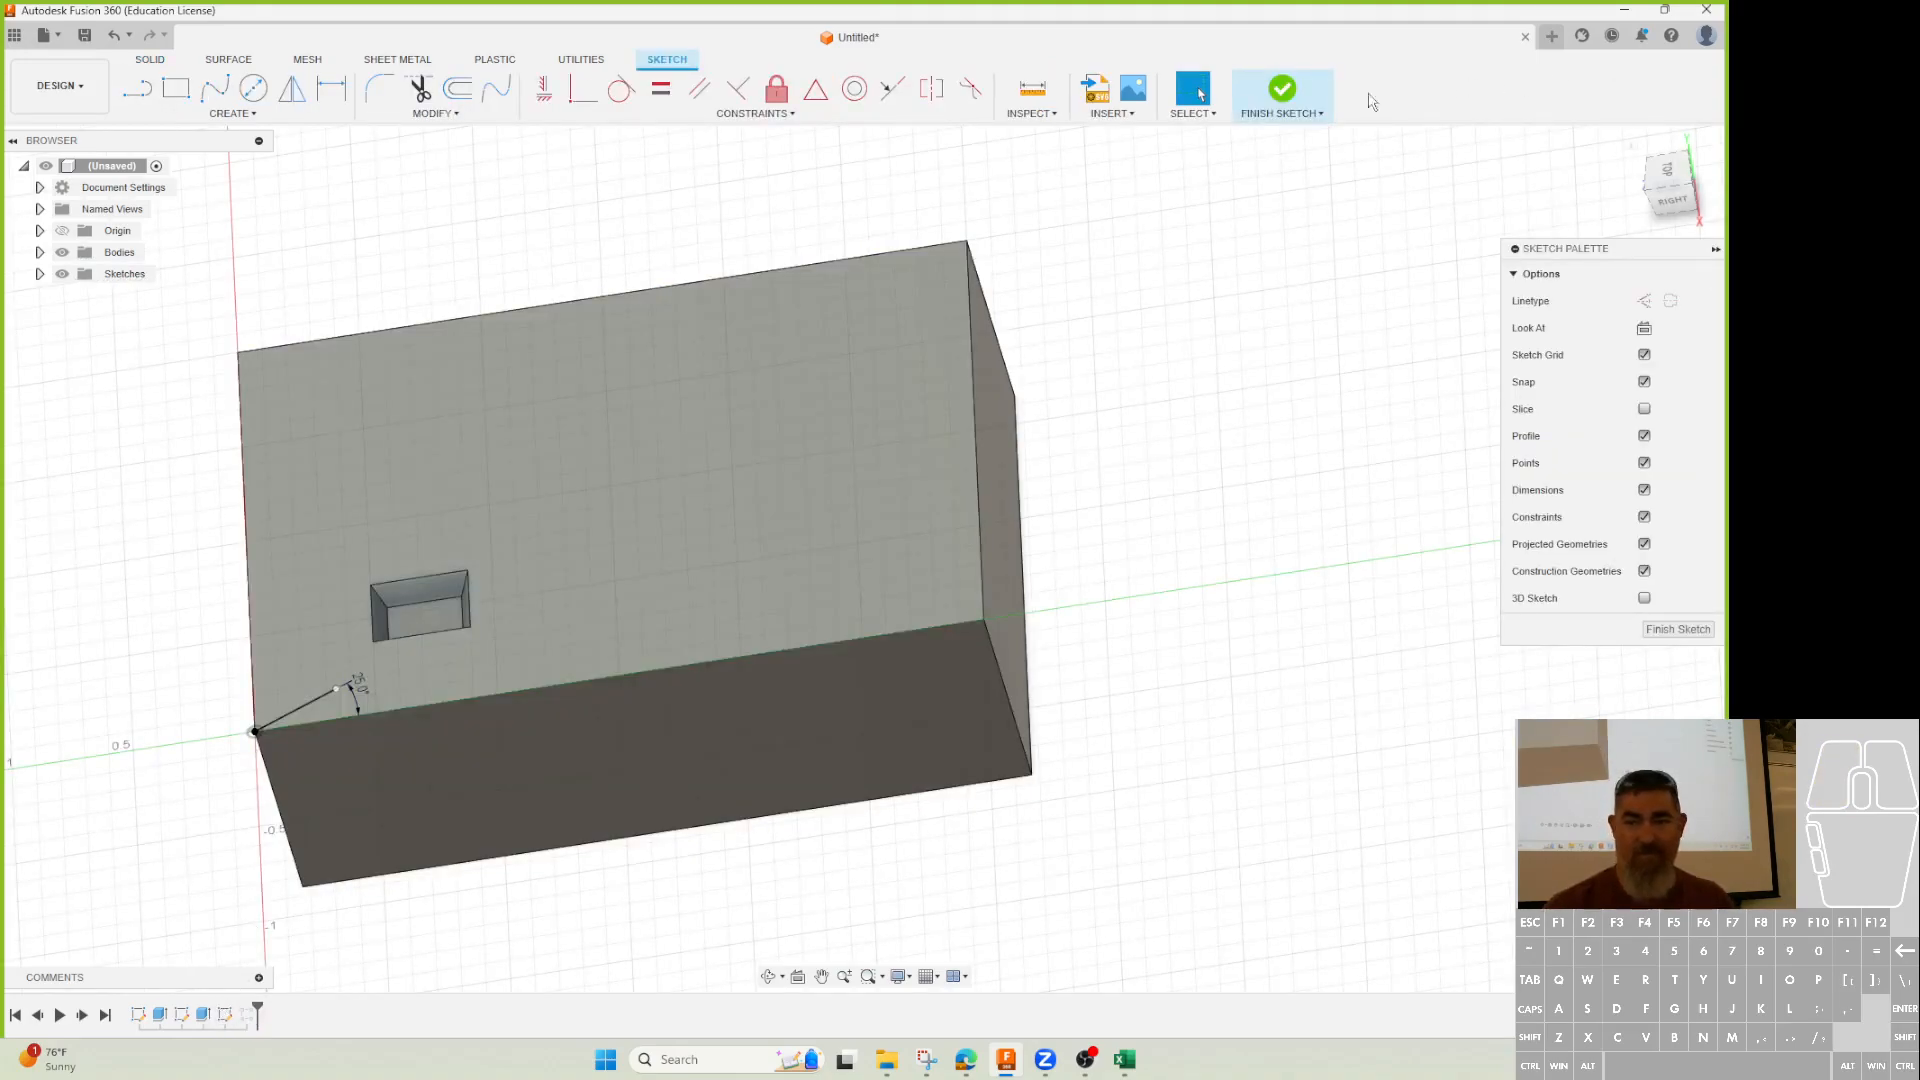
click(1282, 90)
Delete the feature from the timeline, confirming the referenced-feature warning.
click(224, 1013)
key(Delete)
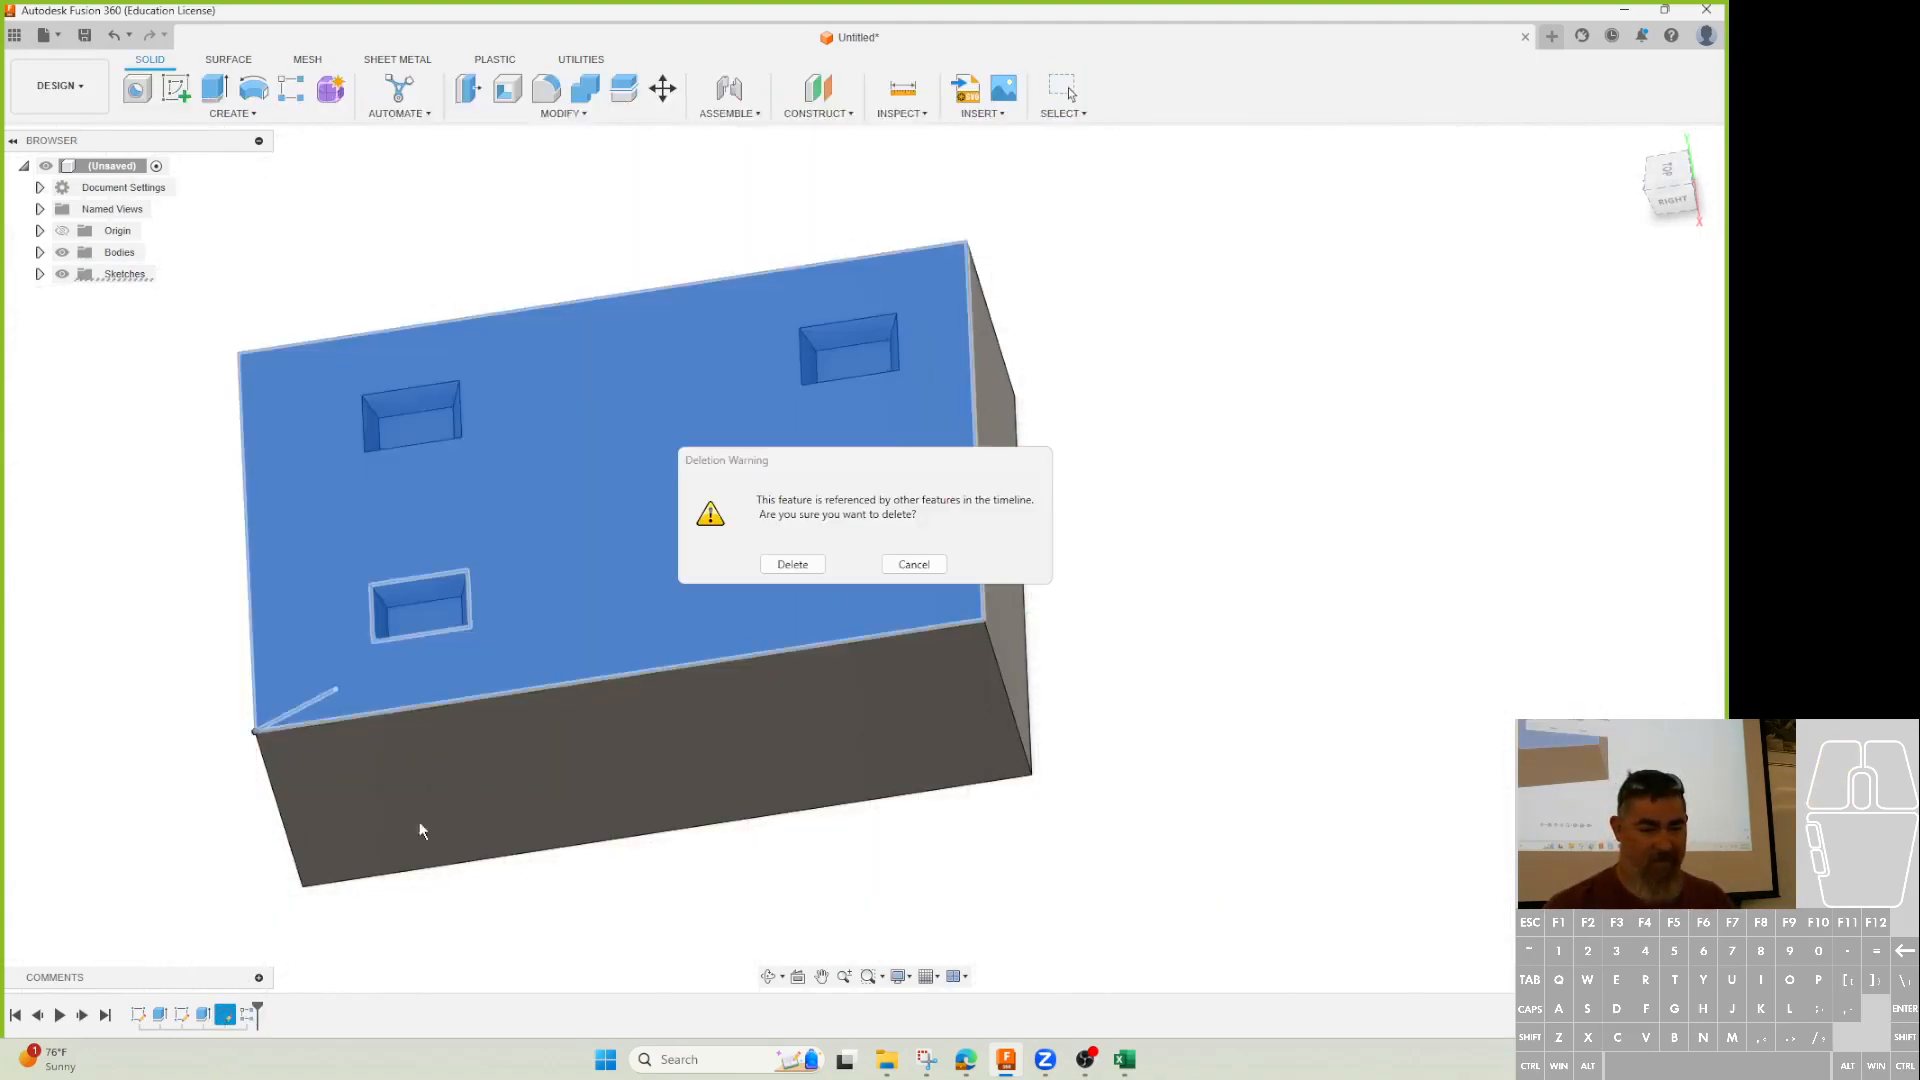
click(776, 566)
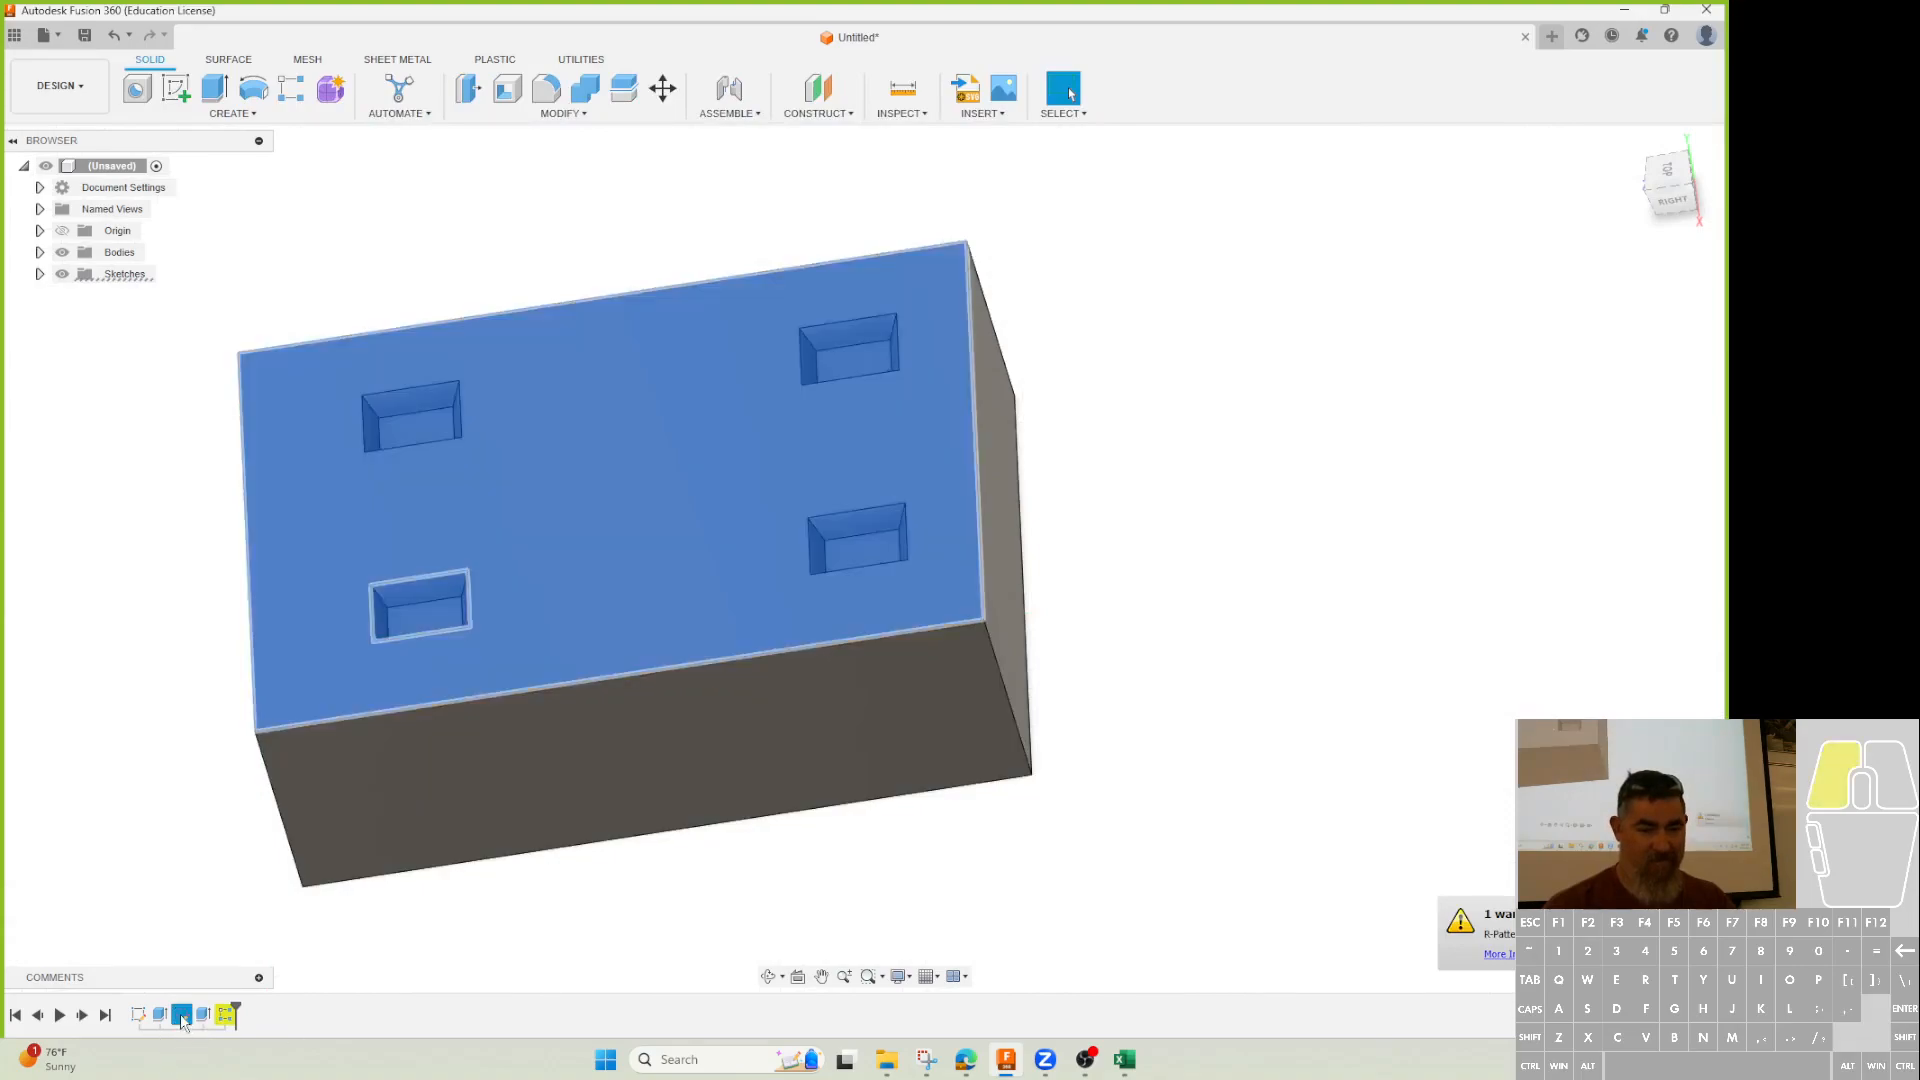
Delete the pocket sketch's 0.50 offset dimension, then draw and undo a diagonal line.
double_click(181, 1014)
click(350, 686)
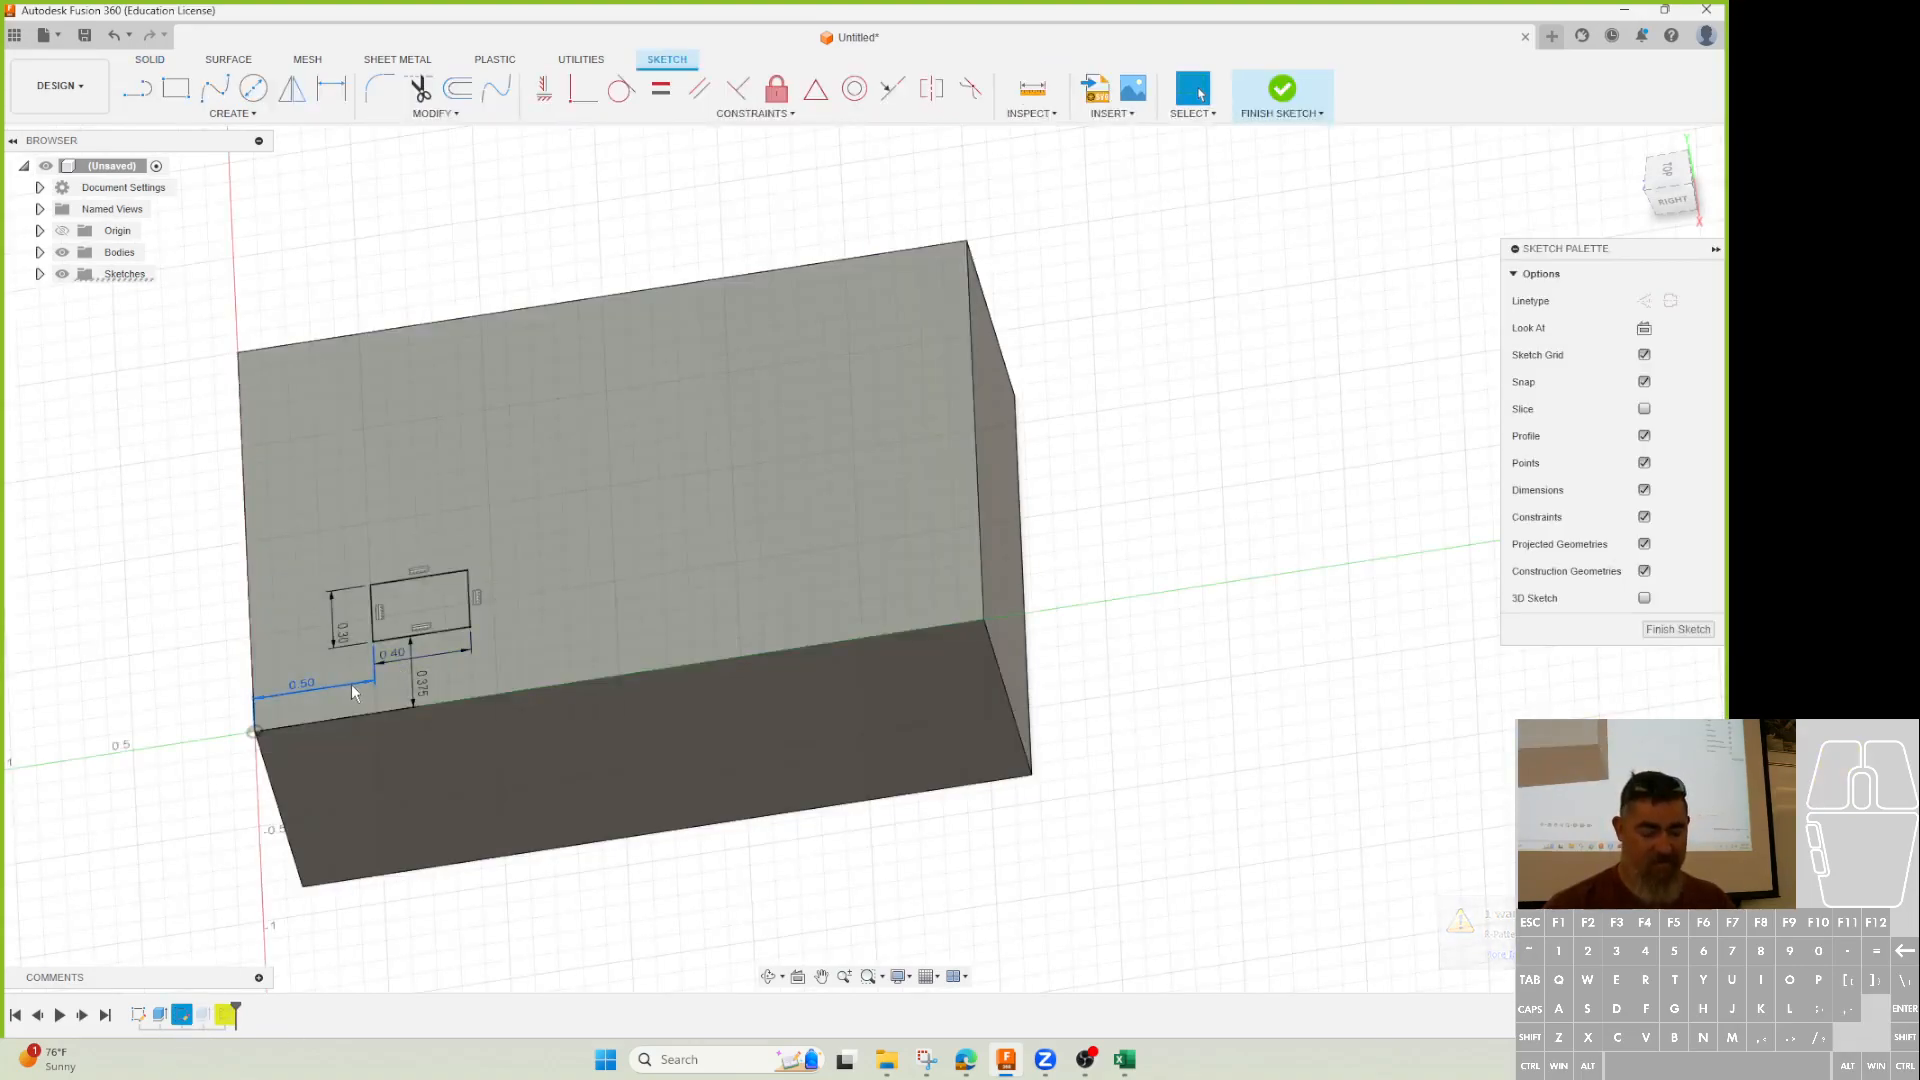
key(Delete)
key(l)
click(377, 588)
click(469, 628)
key(Escape)
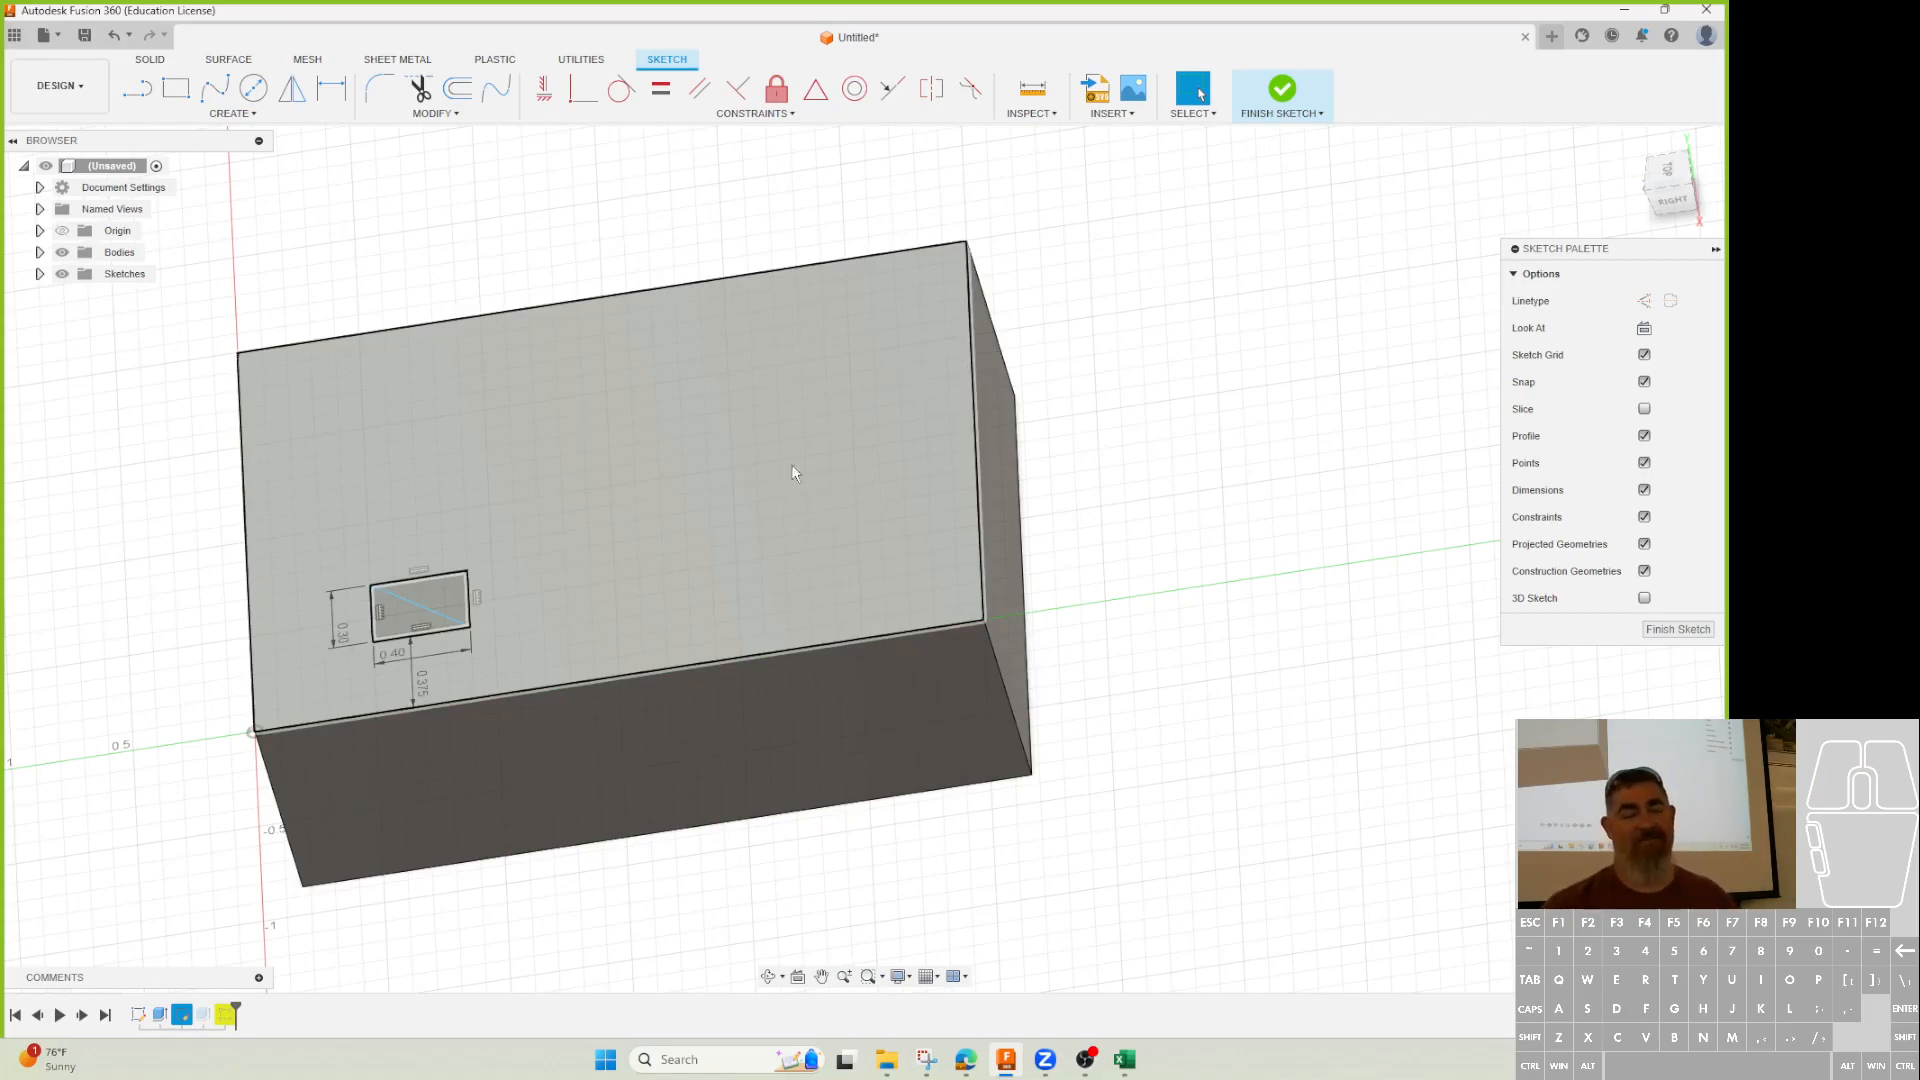
key(ctrl+z)
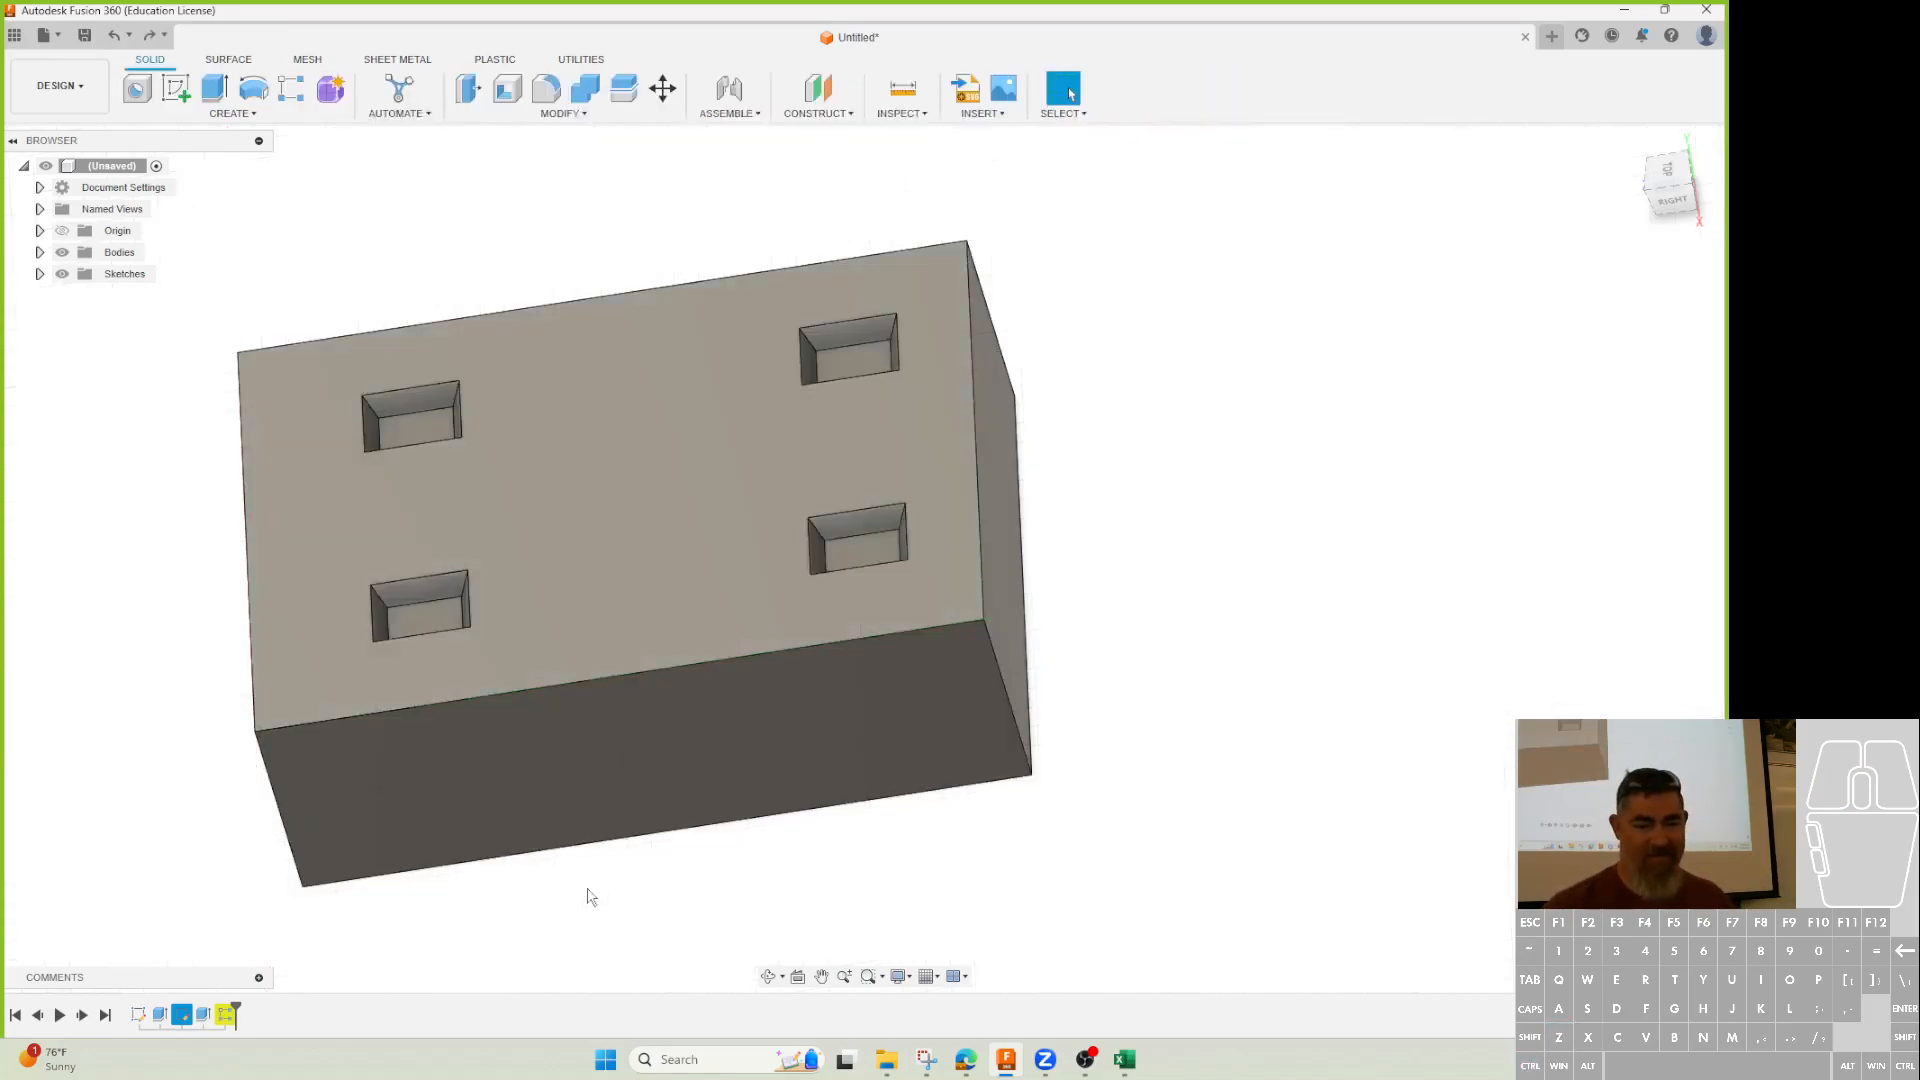
scroll(1101, 590, down, 2)
Undo the rectangular pattern, leaving a single tapered pocket on the block's top face.
key(ctrl+z)
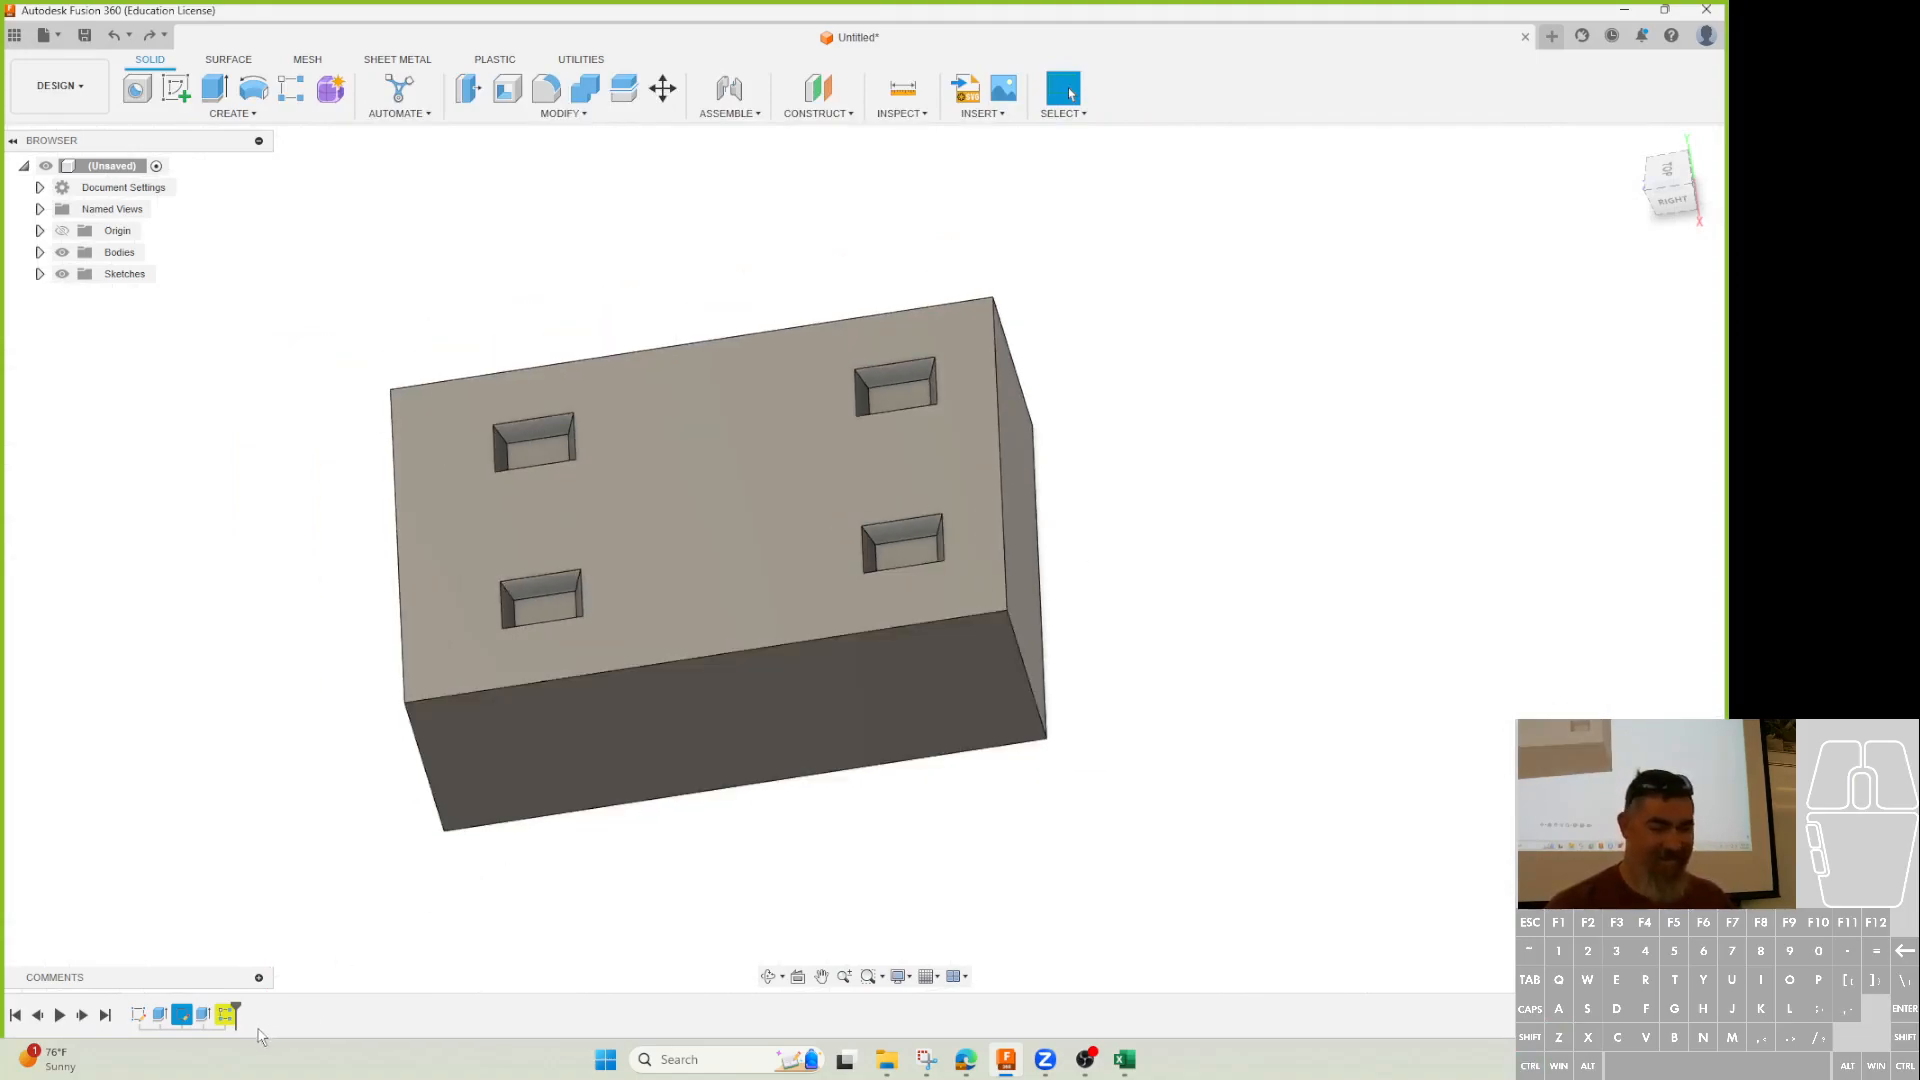
middle_drag(872, 682, 918, 677)
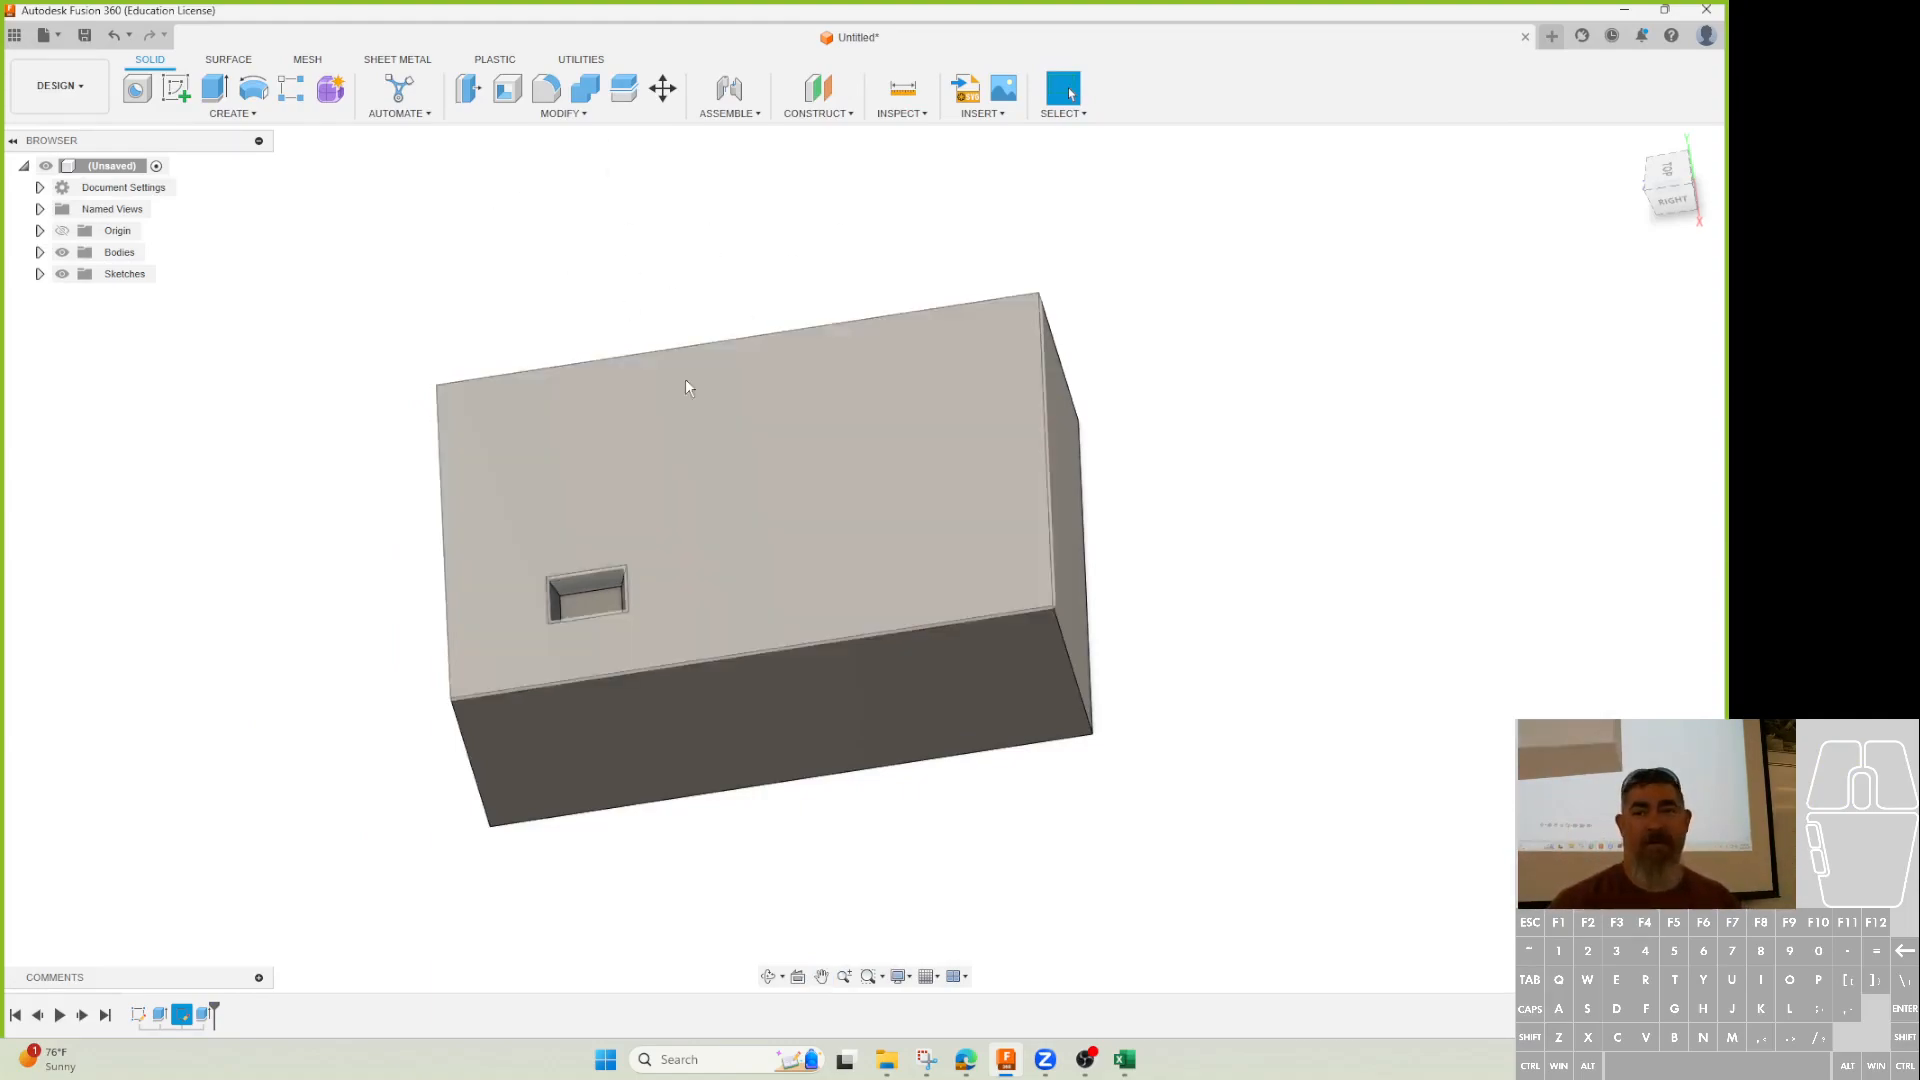
shift+middle_drag(663, 310, 707, 343)
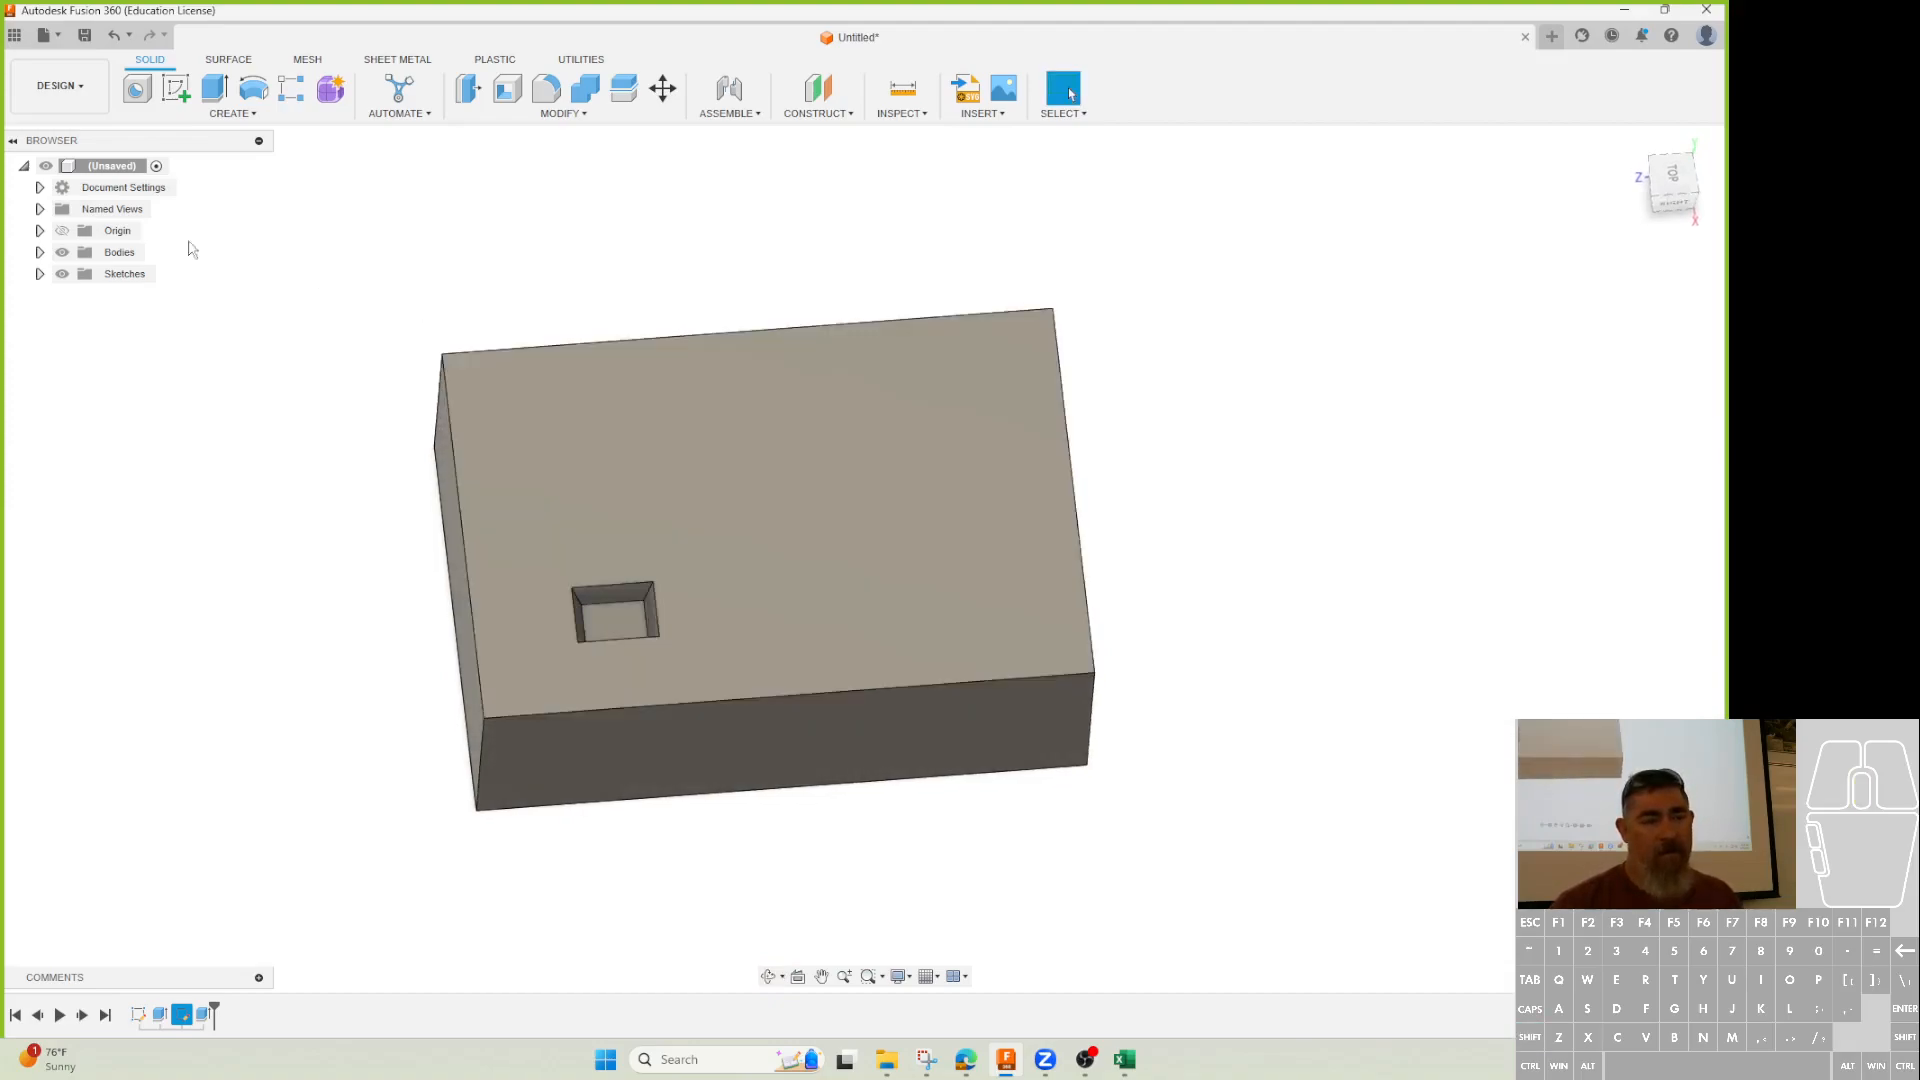
click(190, 116)
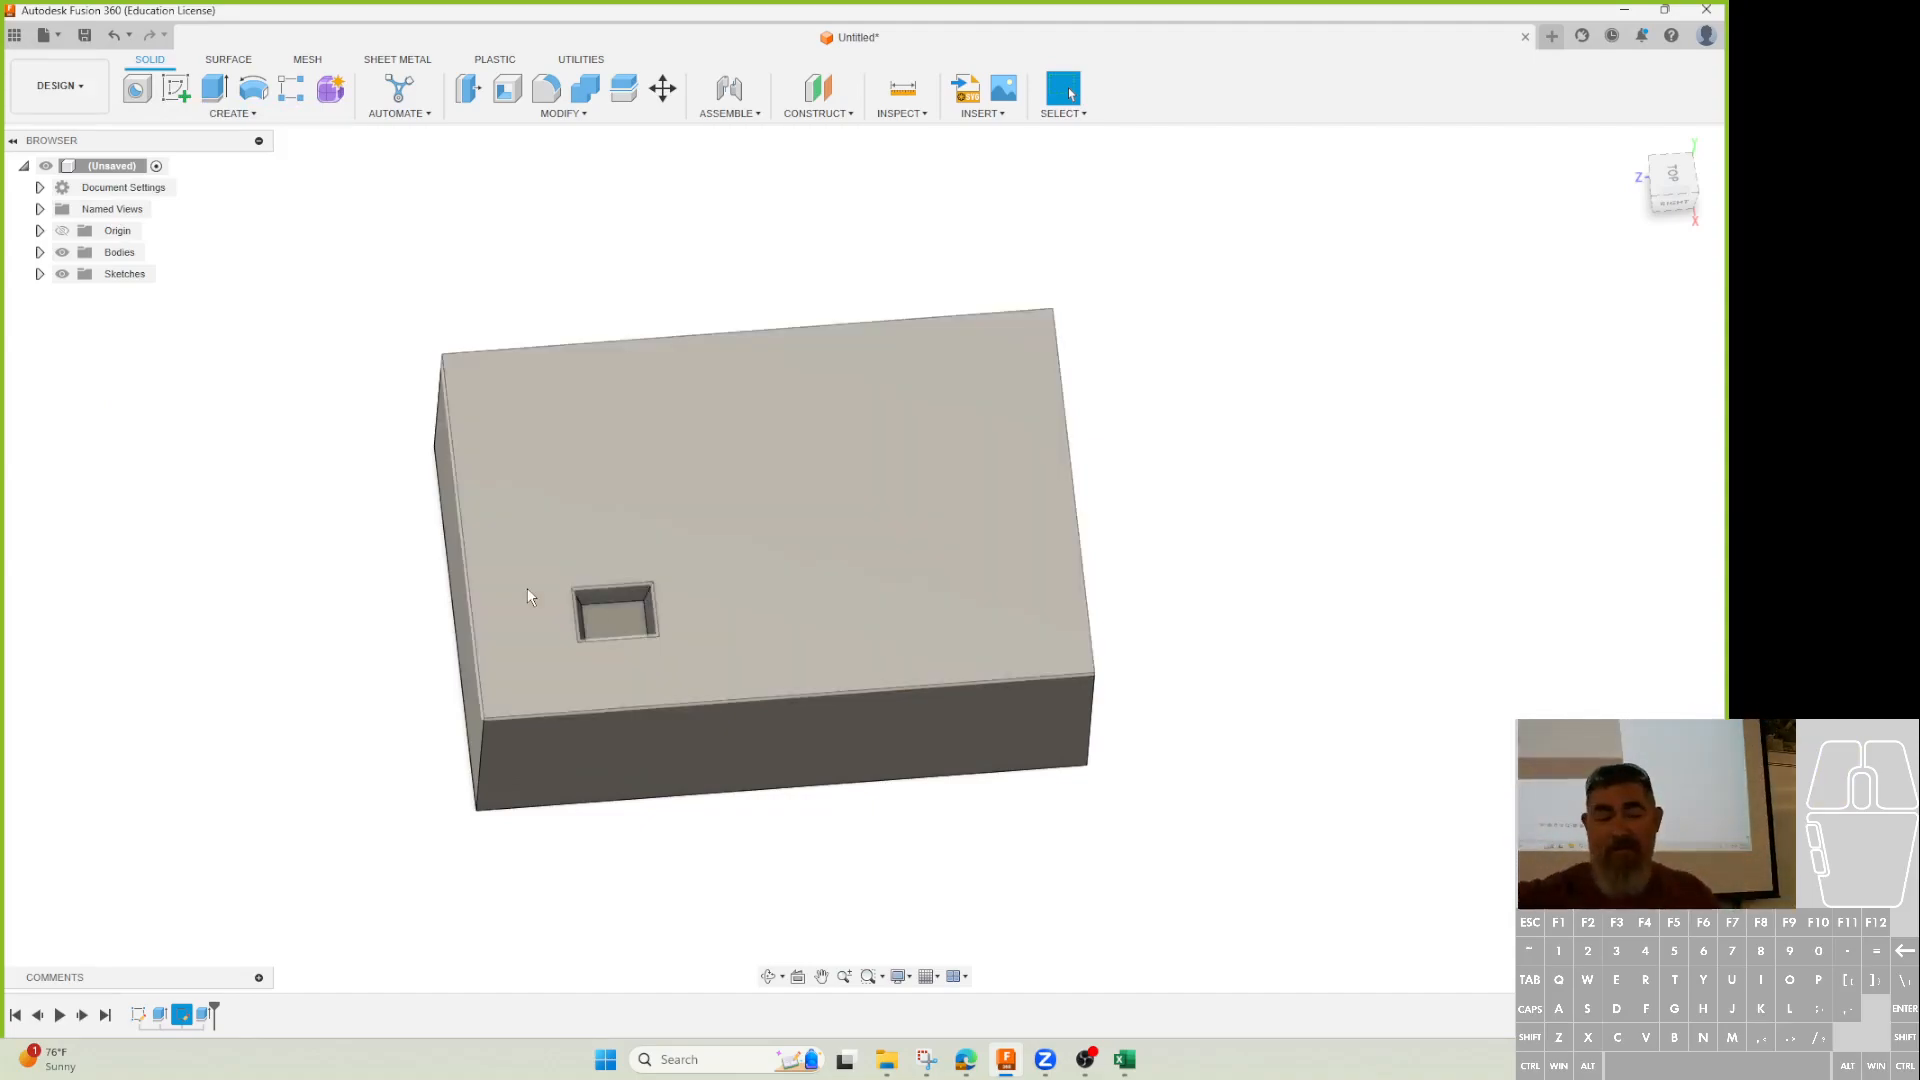
Delete the pocket cut and sketch a corner-to-corner diagonal line on the box's top face.
click(204, 1015)
key(Delete)
click(175, 88)
click(814, 488)
key(l)
click(1052, 310)
click(483, 718)
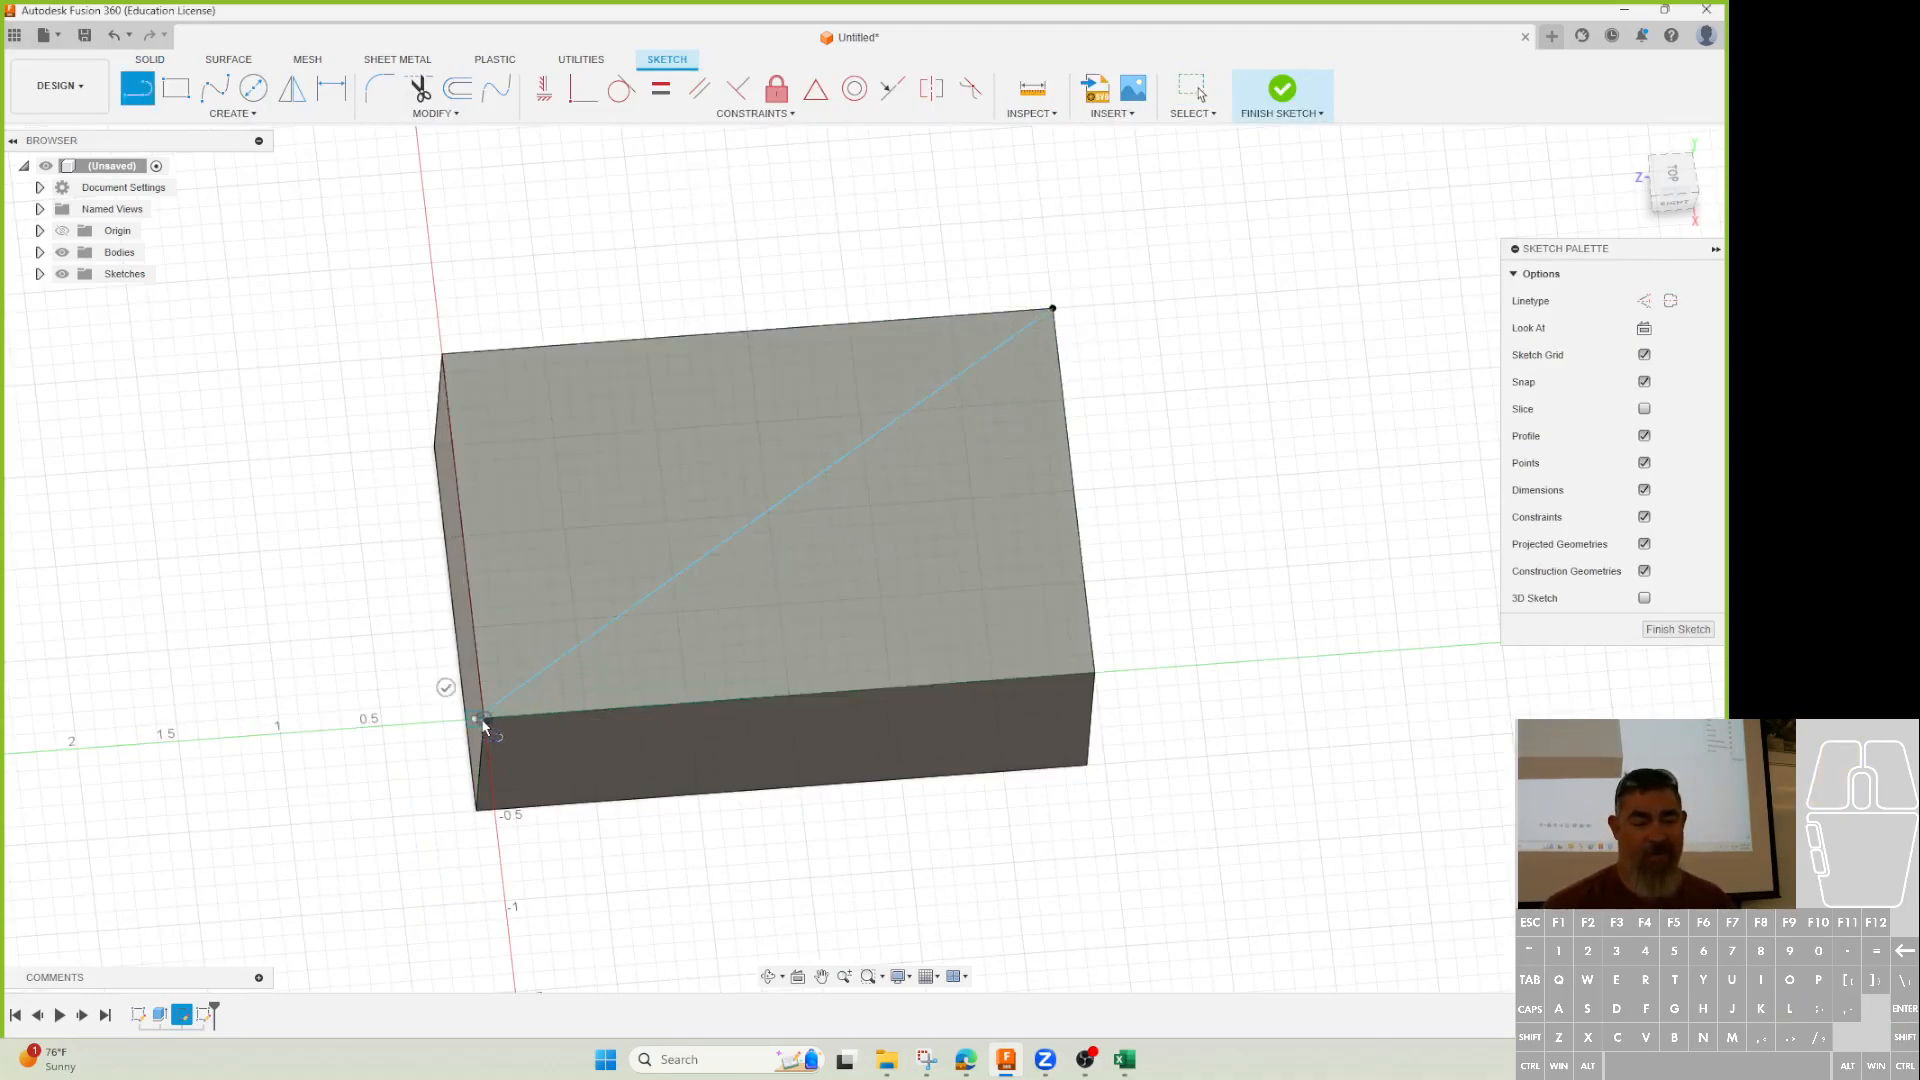
key(Escape)
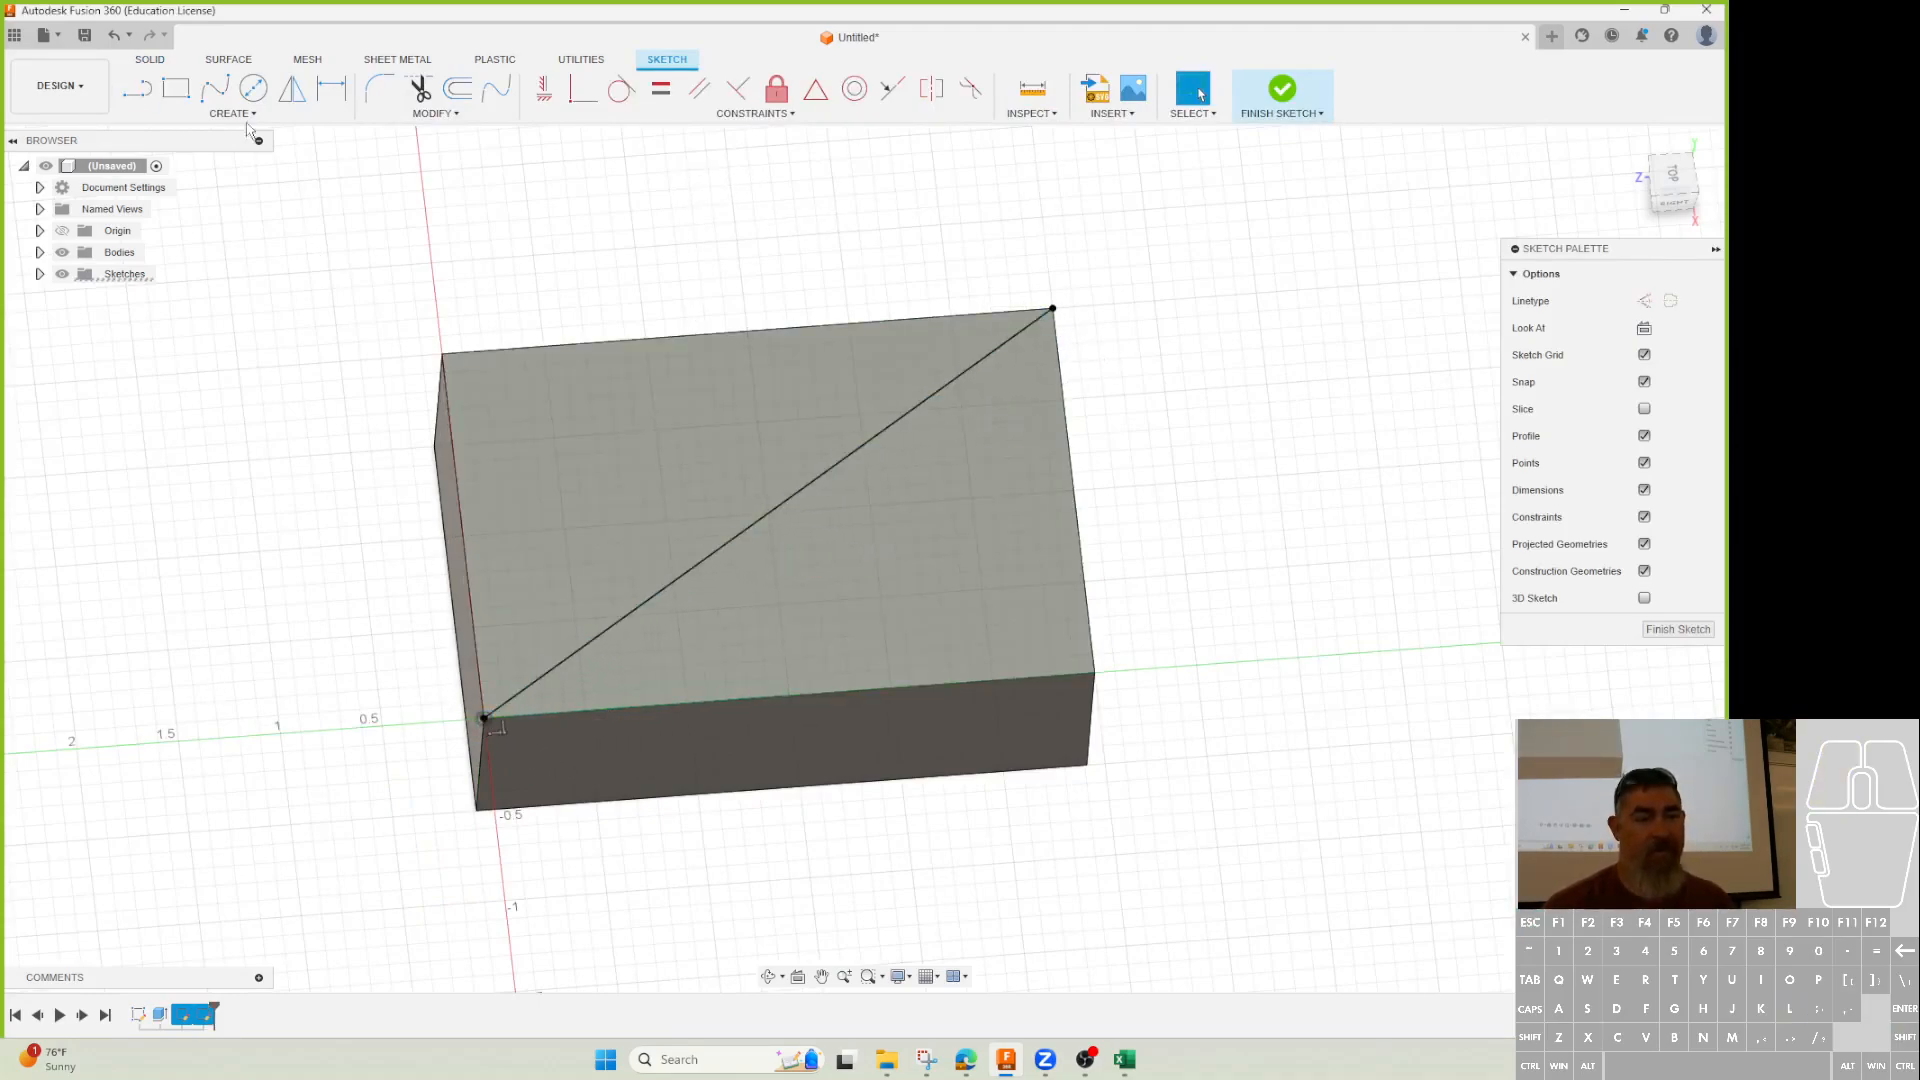
Draw a center rectangle centred on the diagonal's midpoint.
click(175, 88)
click(1697, 301)
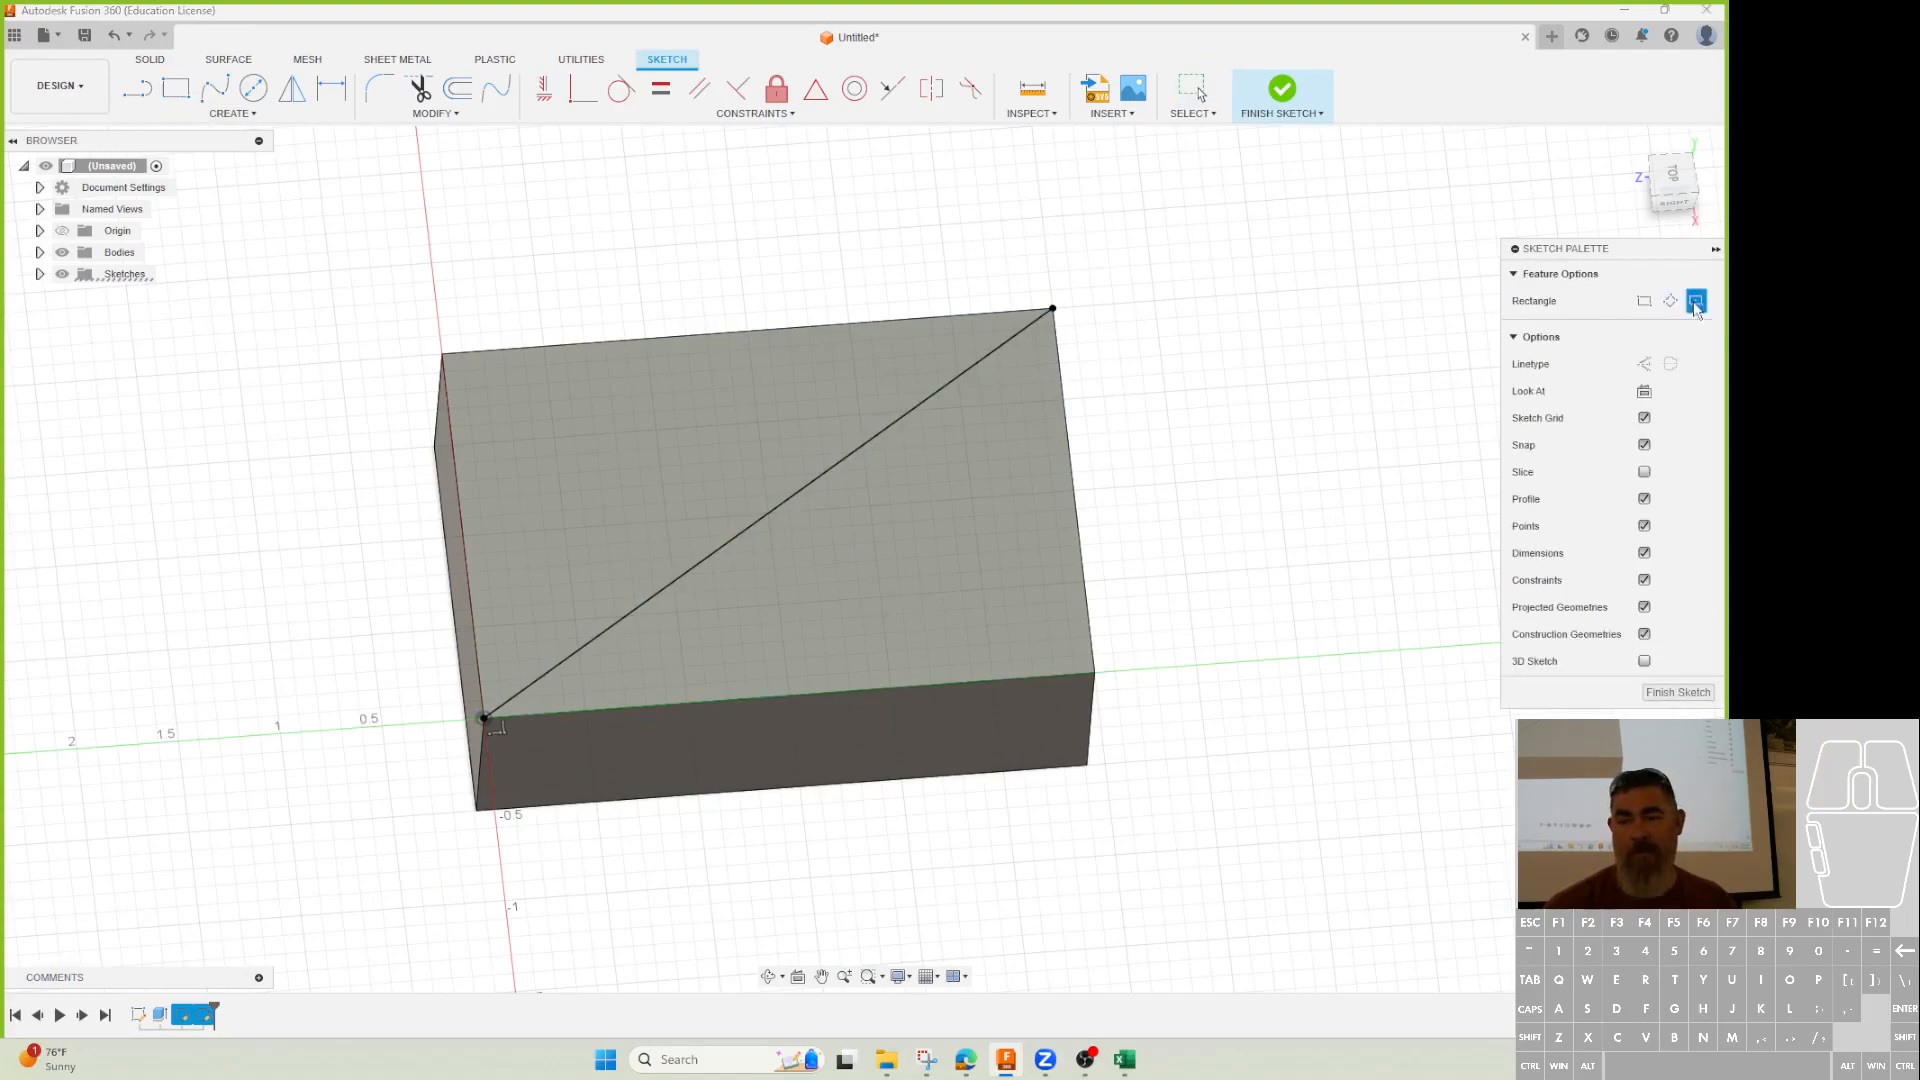
click(768, 515)
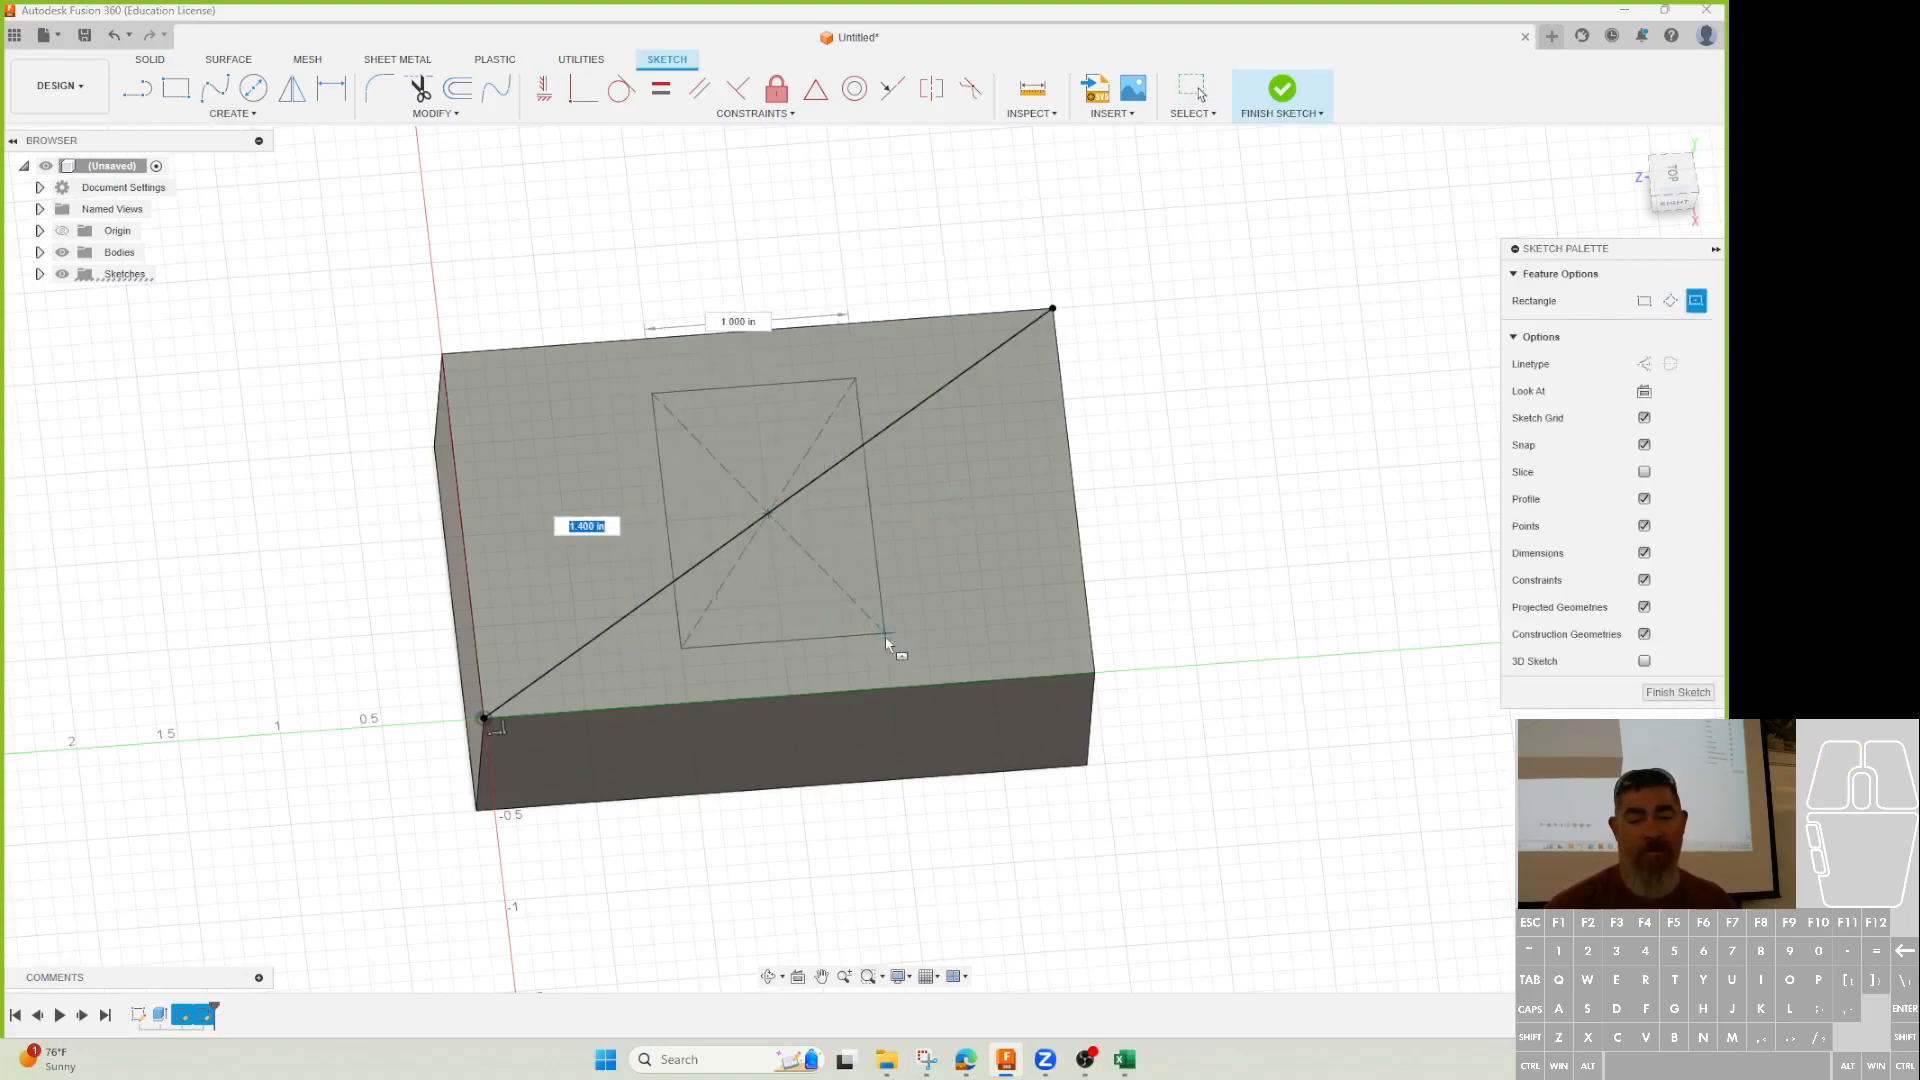
click(934, 637)
key(Escape)
Dimension the rectangle 0.25 in from the box's top and left edges and finish the sketch.
key(d)
click(763, 377)
click(759, 330)
click(790, 290)
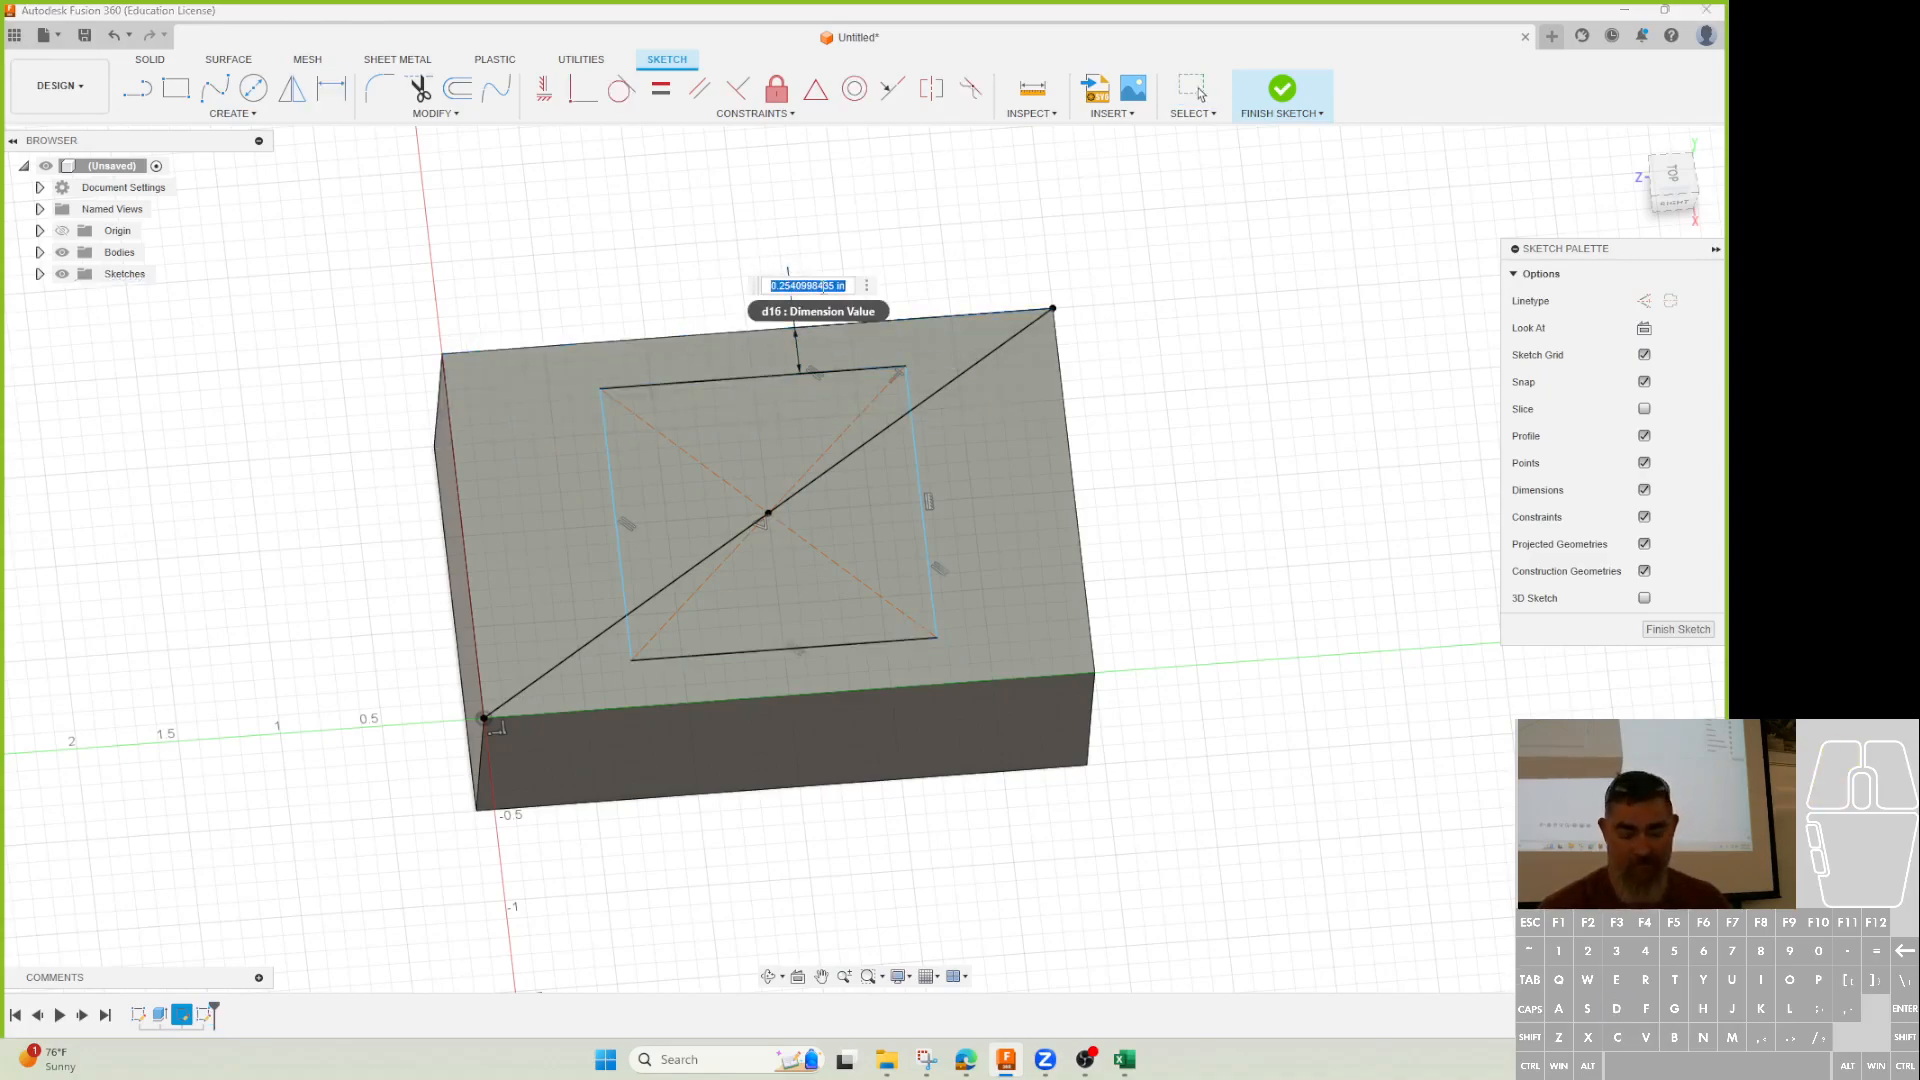
key(Return)
click(603, 455)
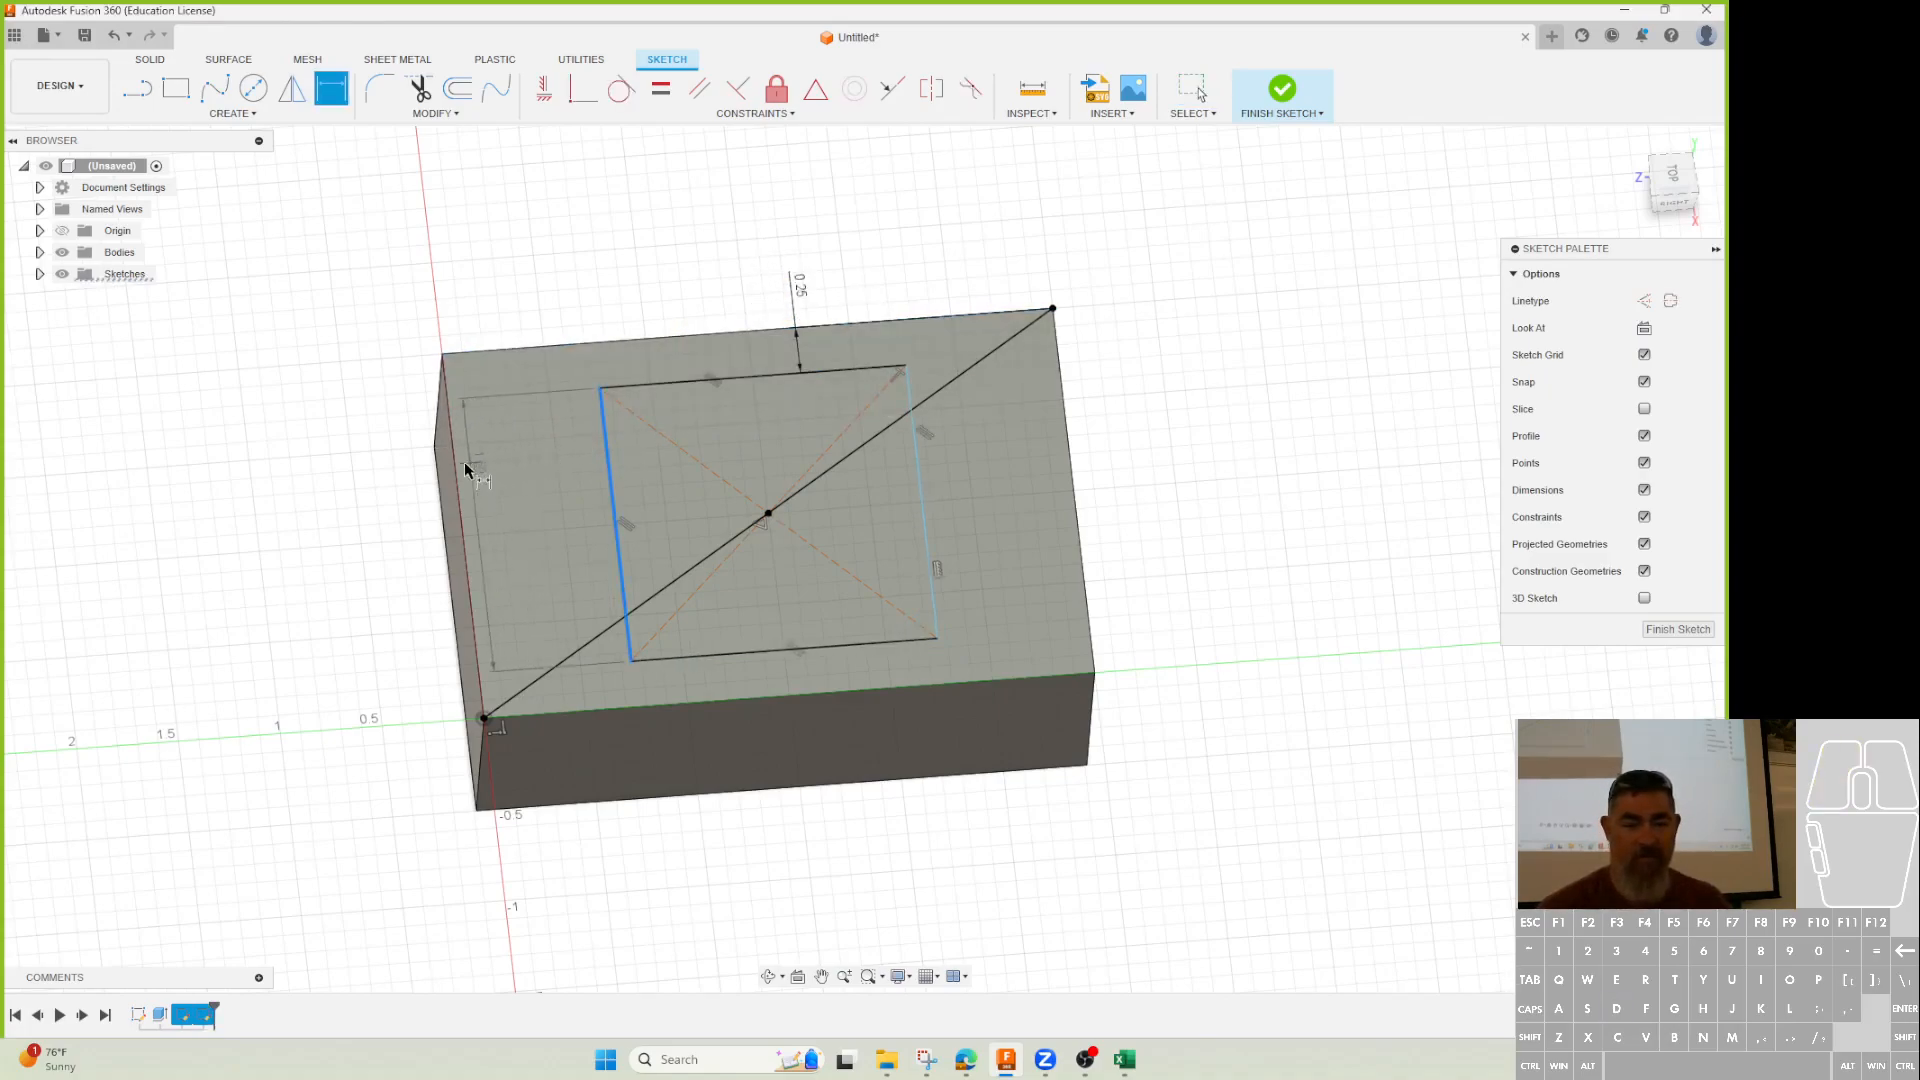
click(454, 466)
click(349, 497)
text(2)
key(Return)
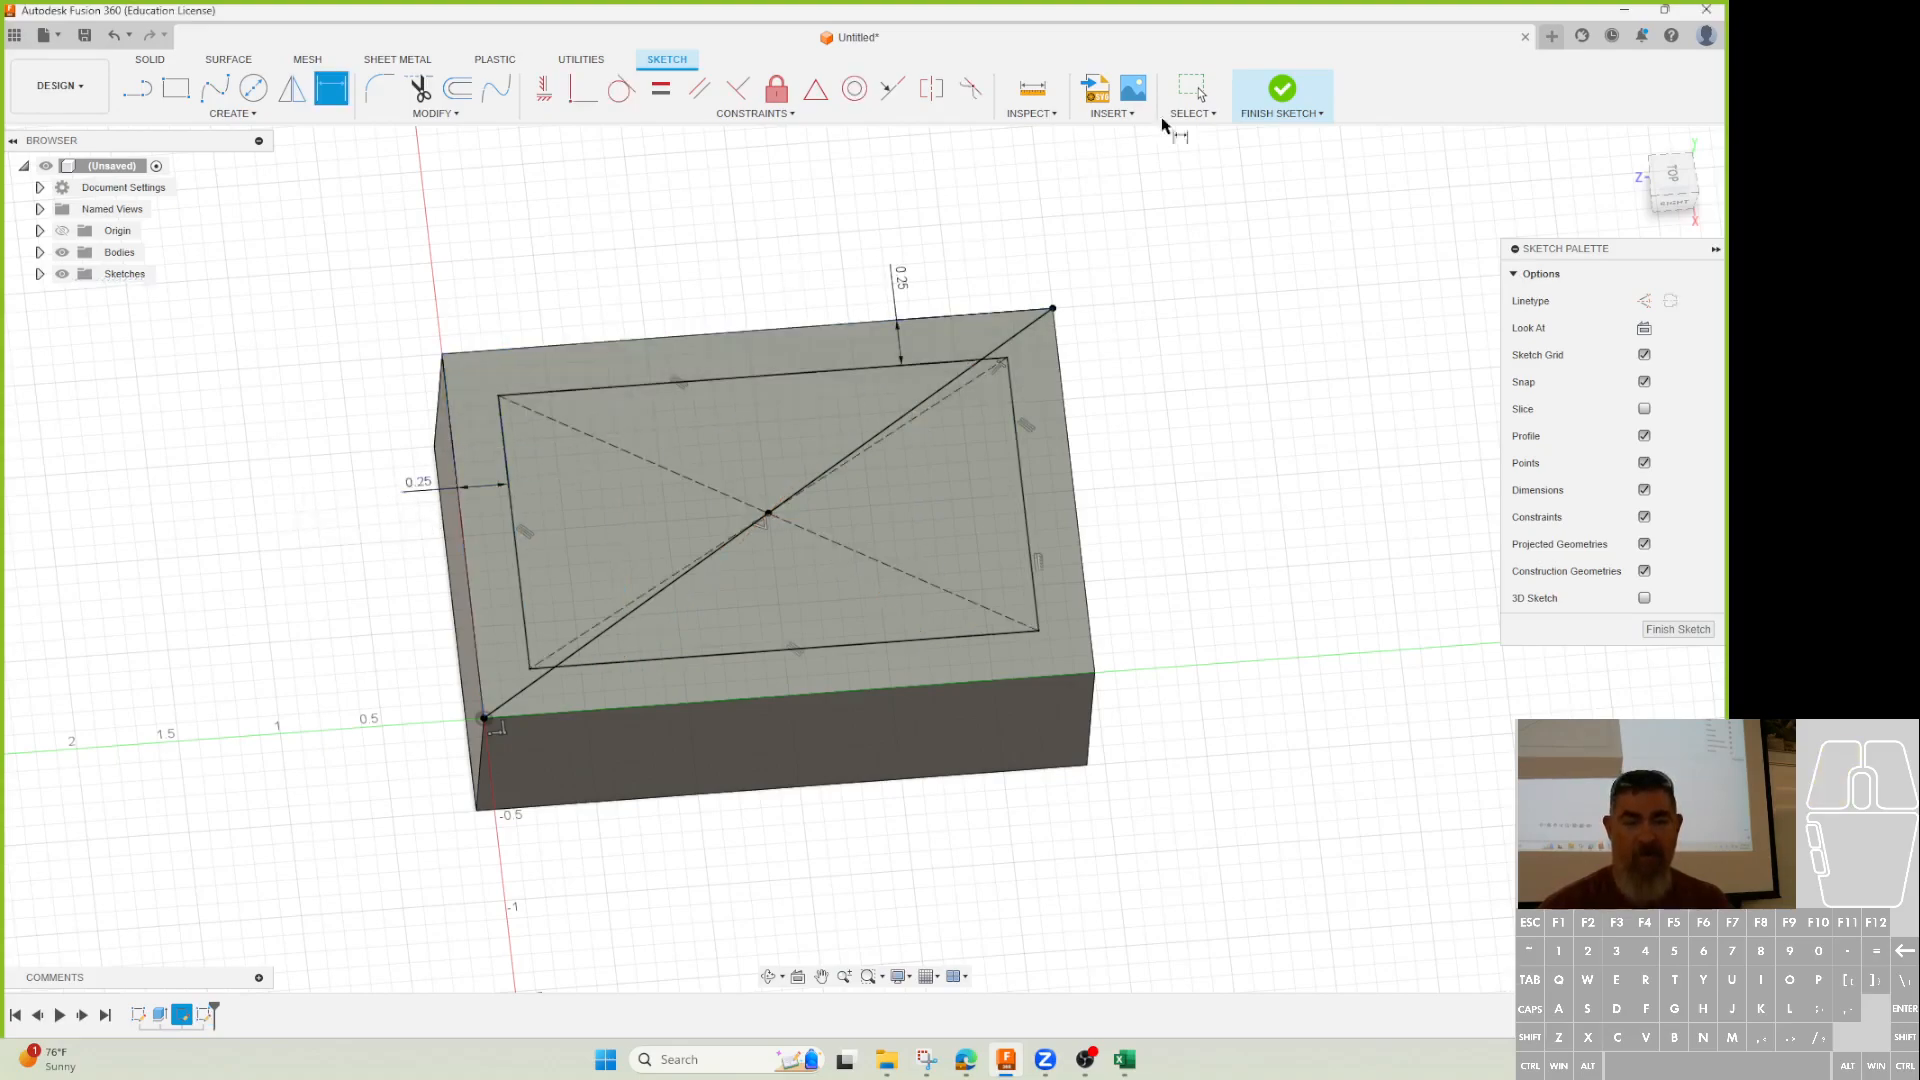
click(1282, 89)
Try holes at three of the sketch rectangle's corners, cancel, and minimize Fusion 360.
click(137, 89)
click(498, 394)
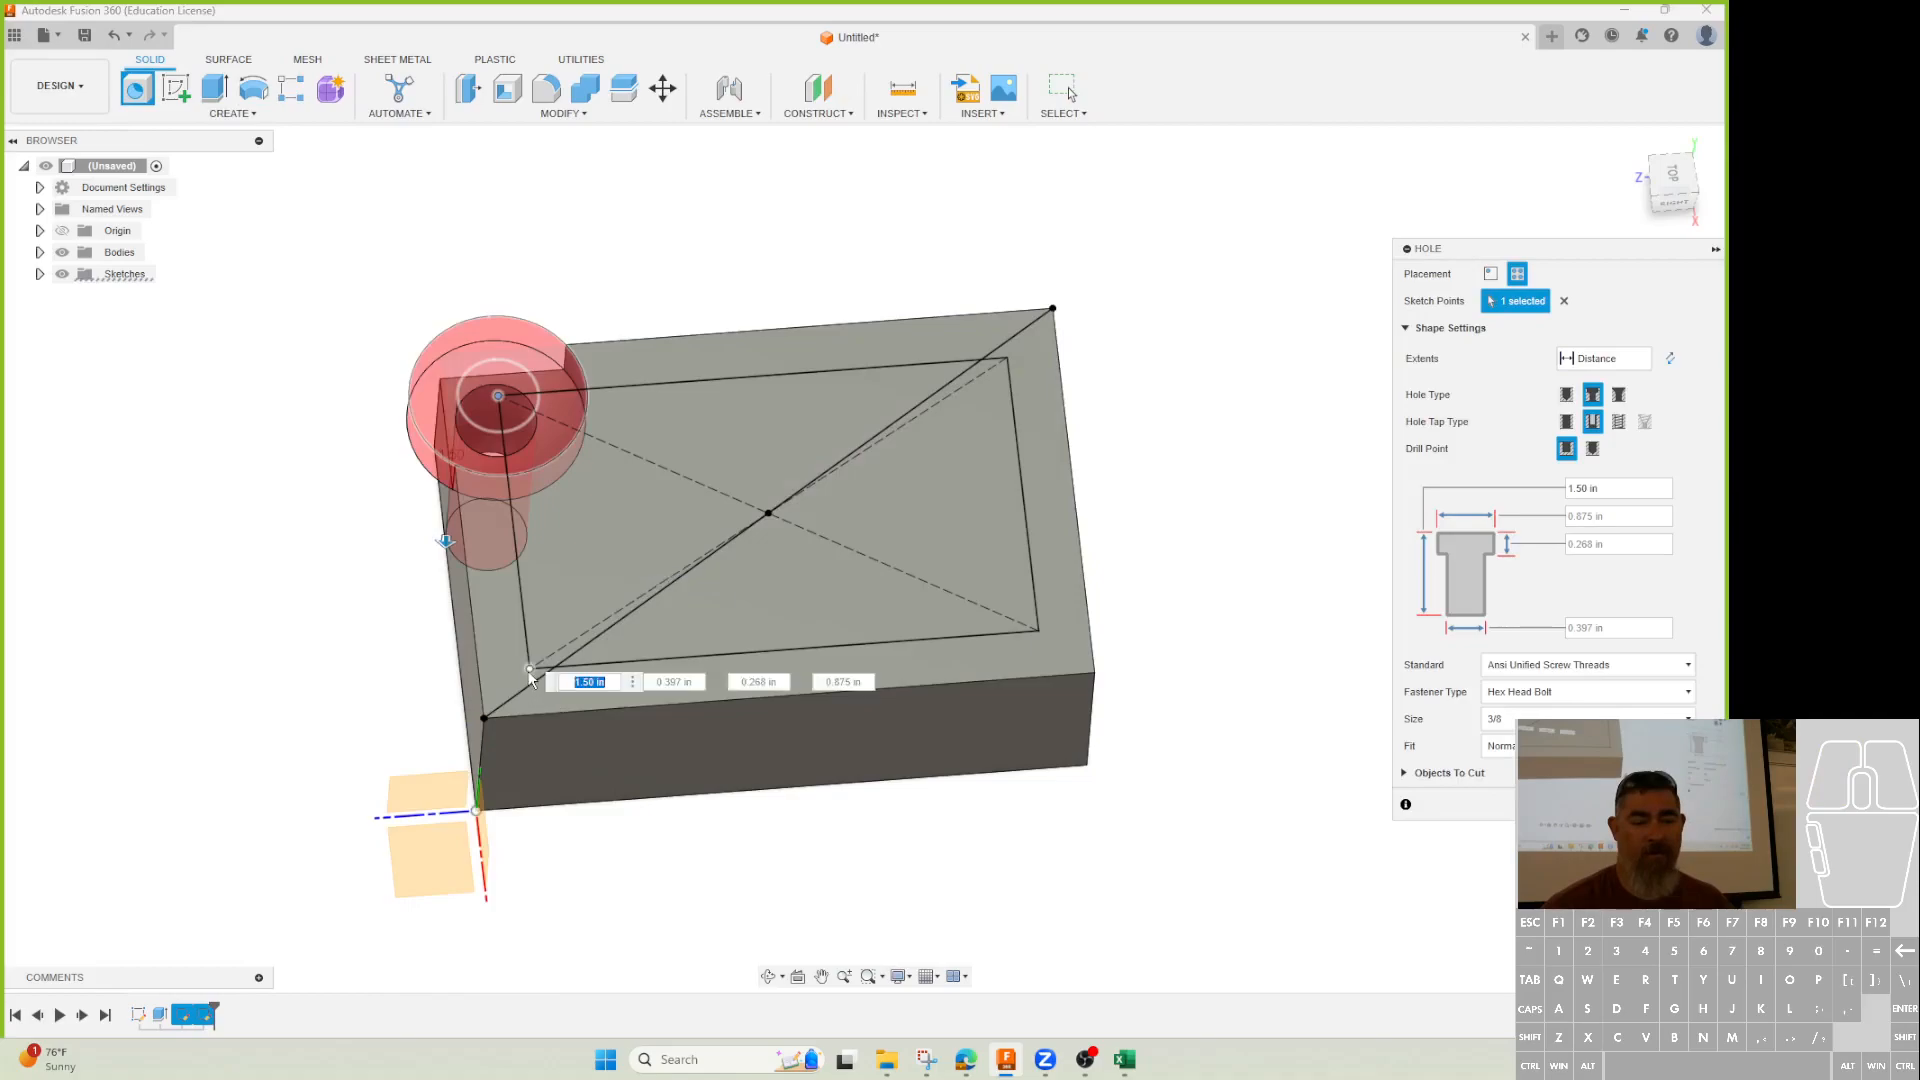
click(1040, 633)
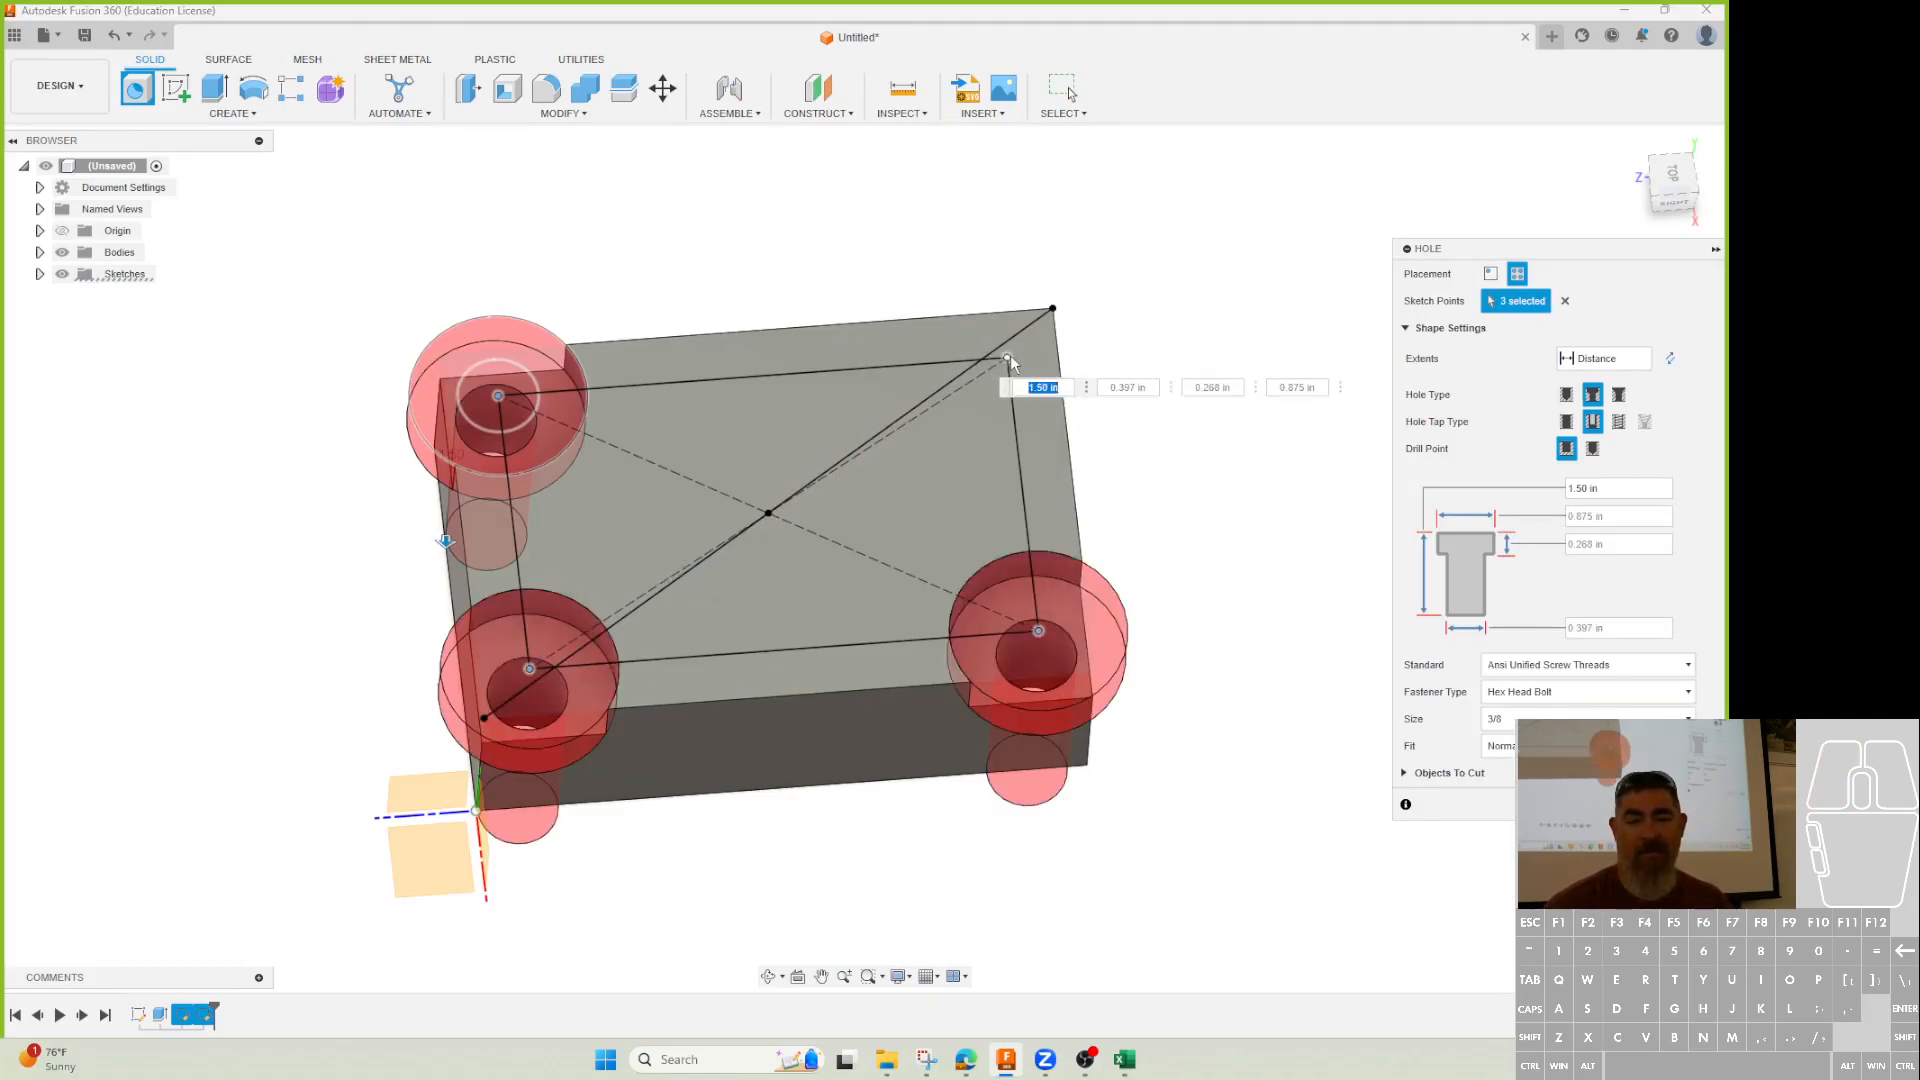
click(1008, 357)
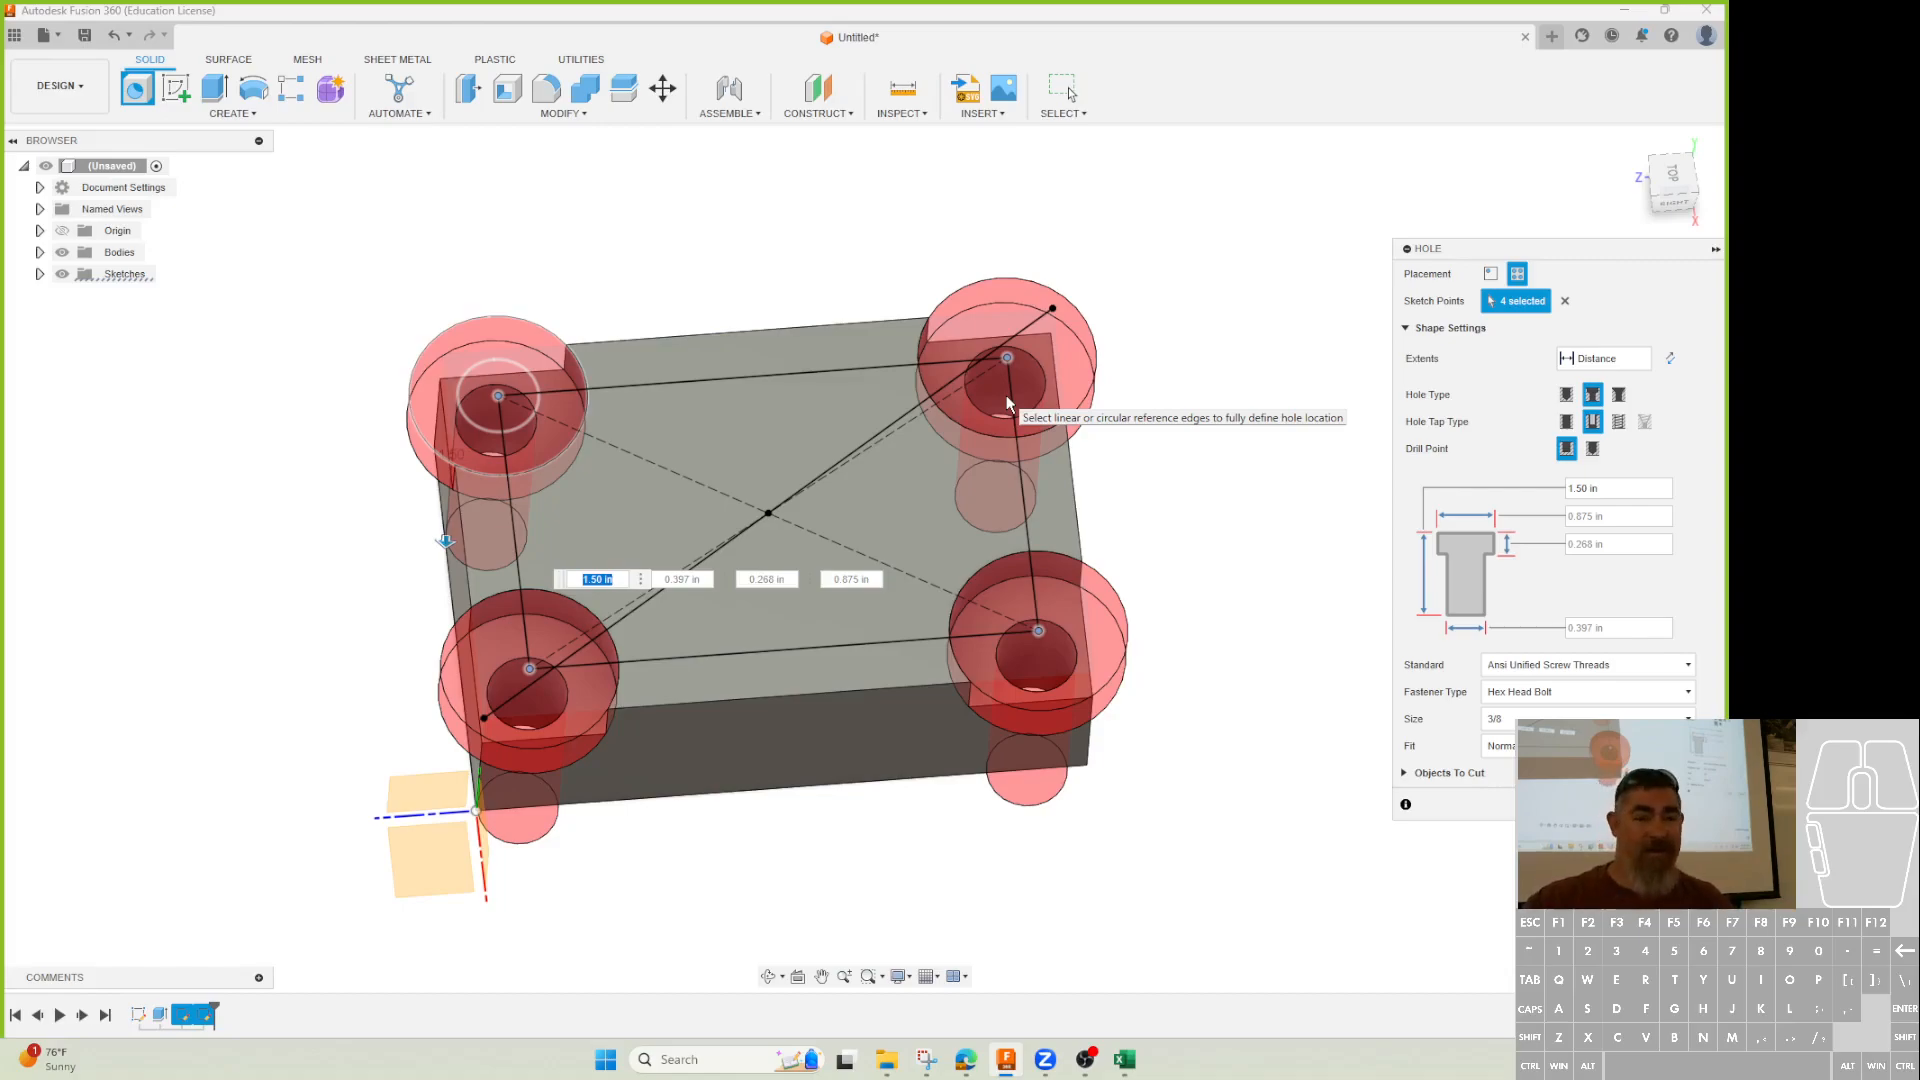
key(Escape)
click(1623, 10)
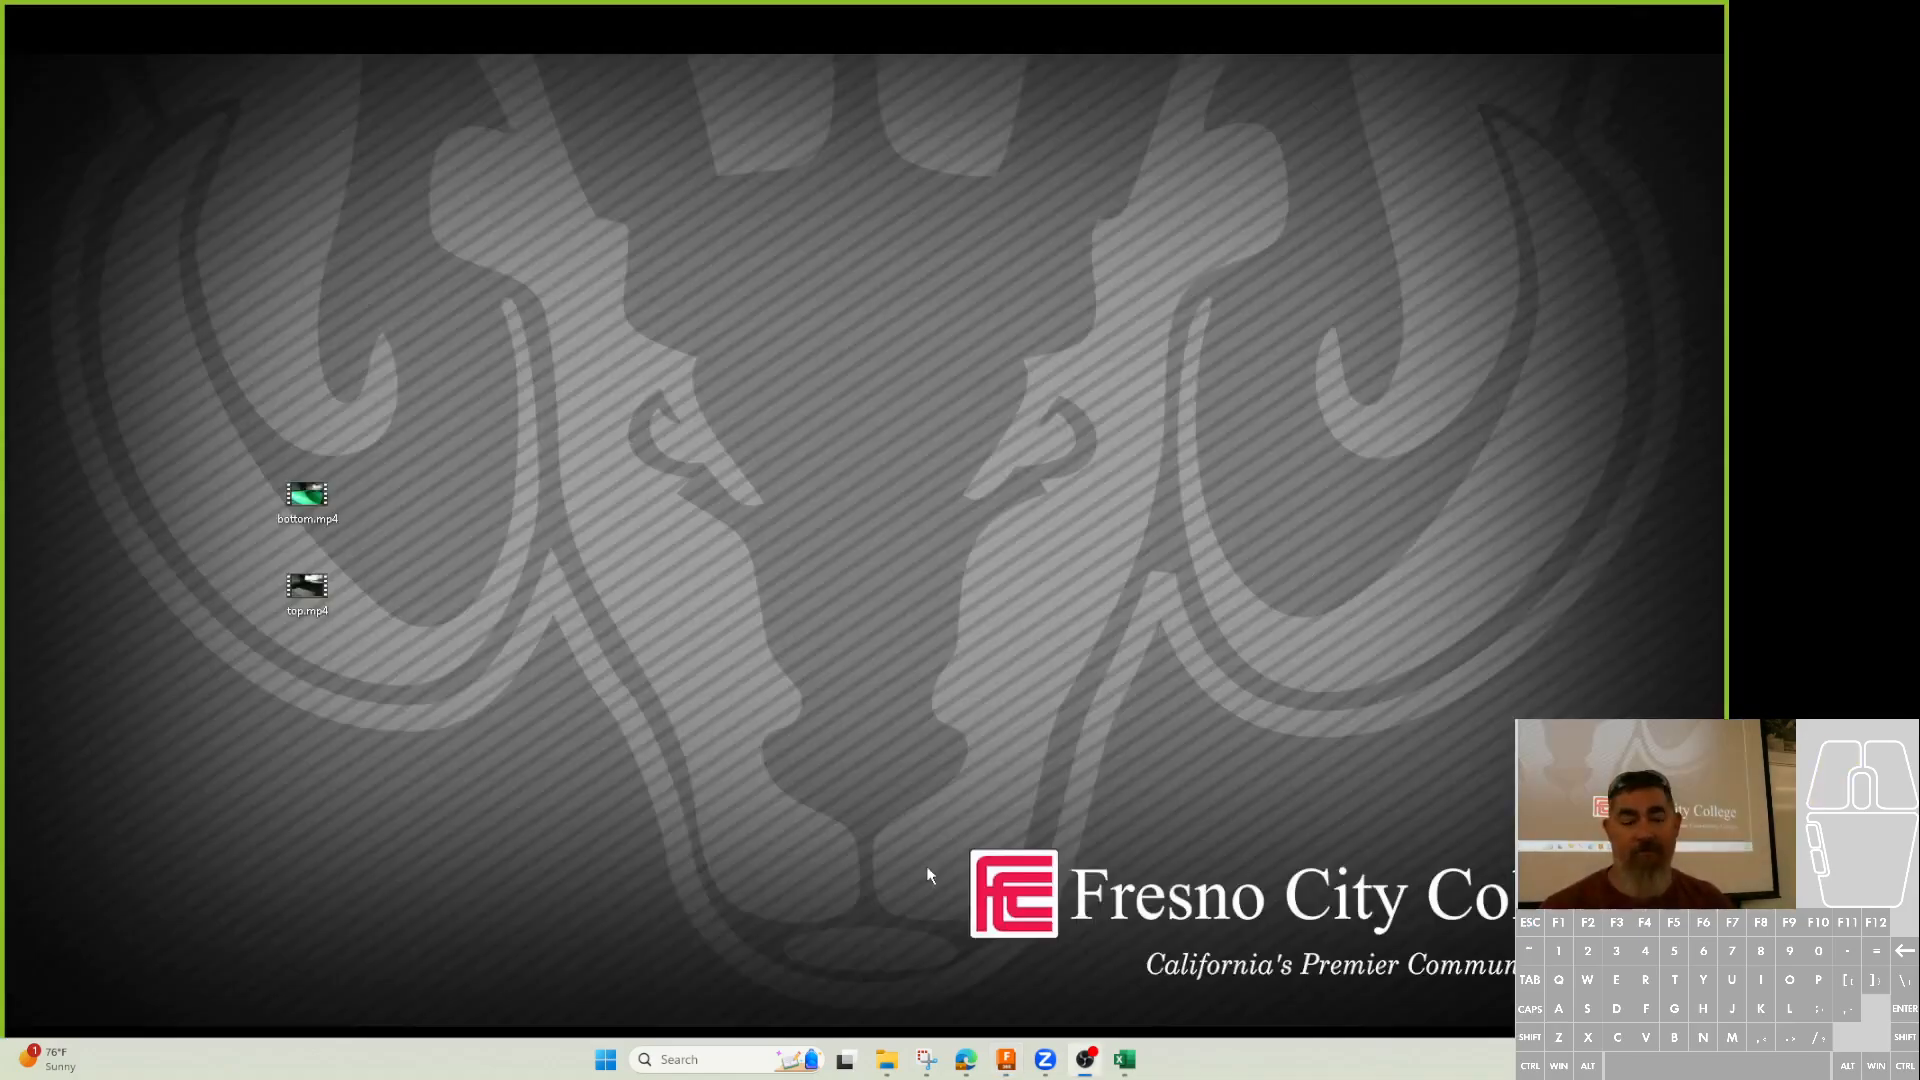
Bring up the eBay Stainless Works rectangular port exhaust flange listing.
mouse_move(932, 1066)
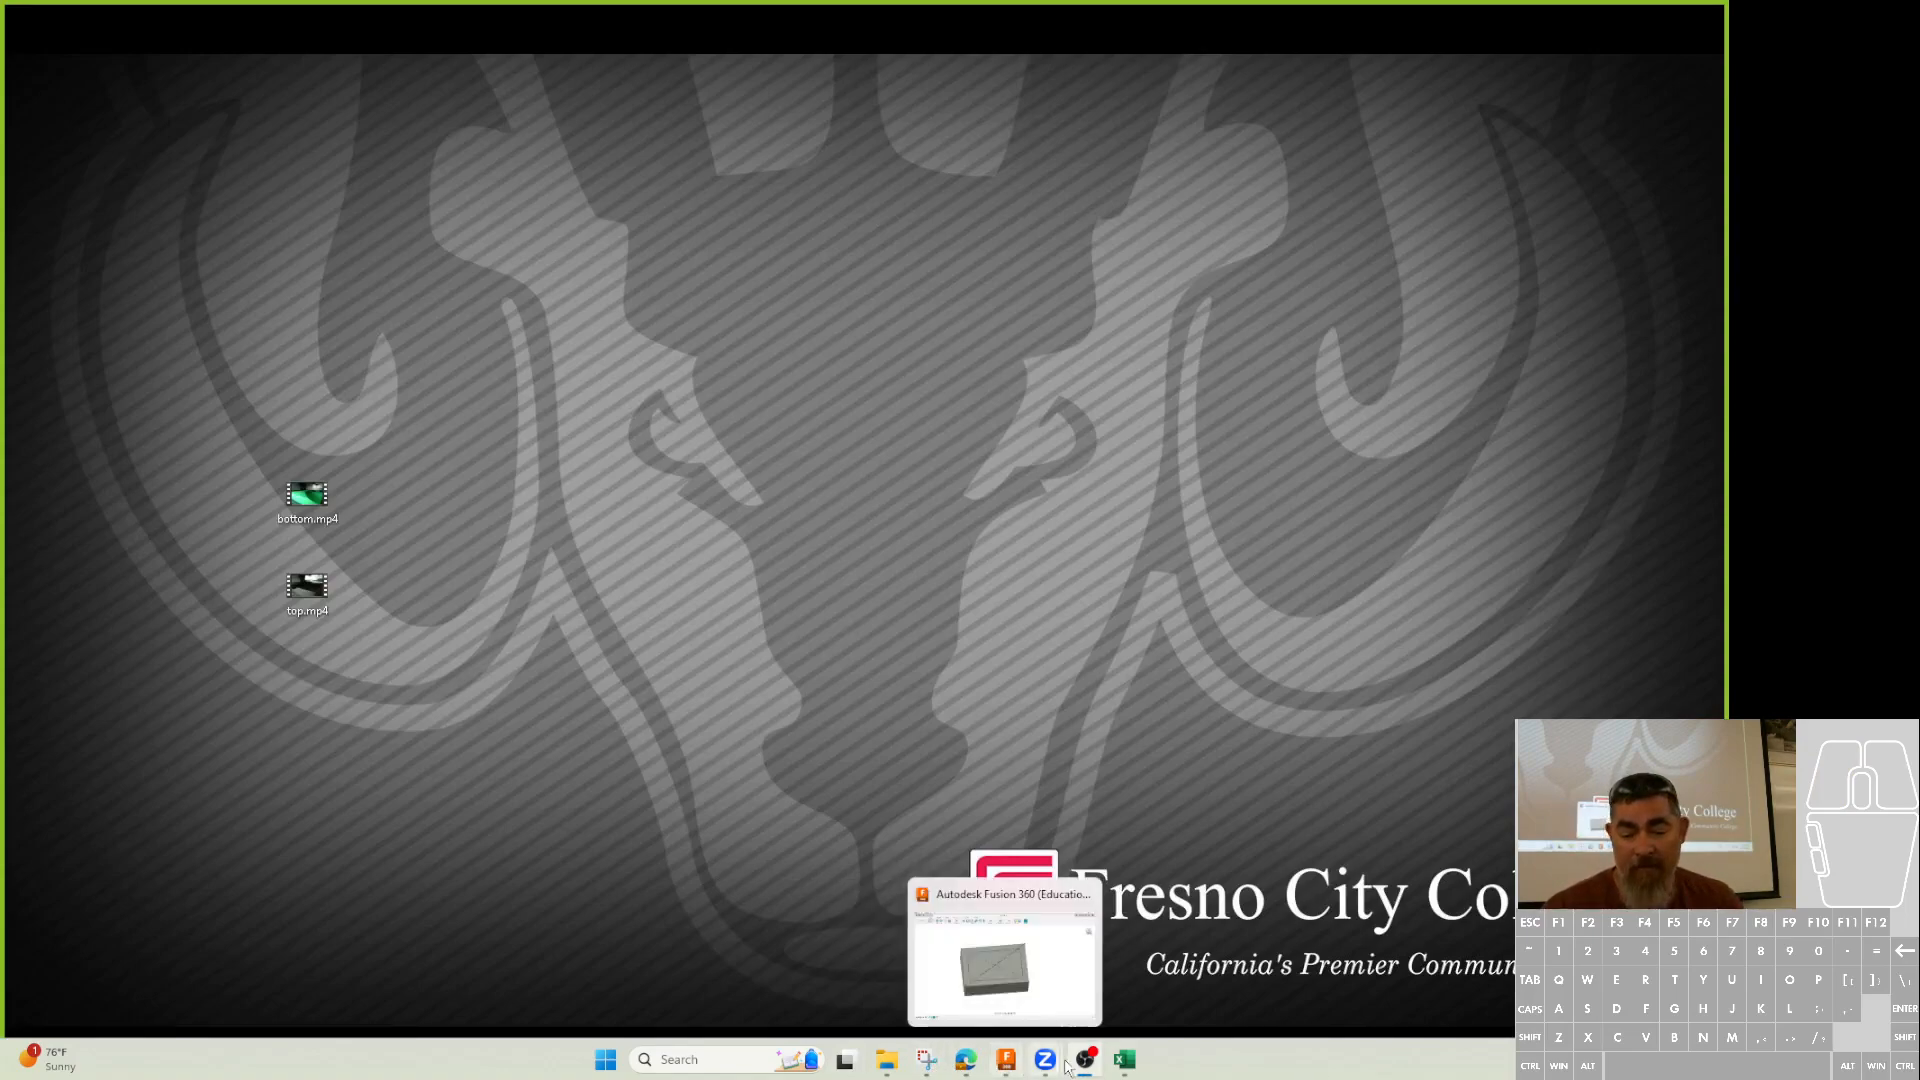
click(988, 960)
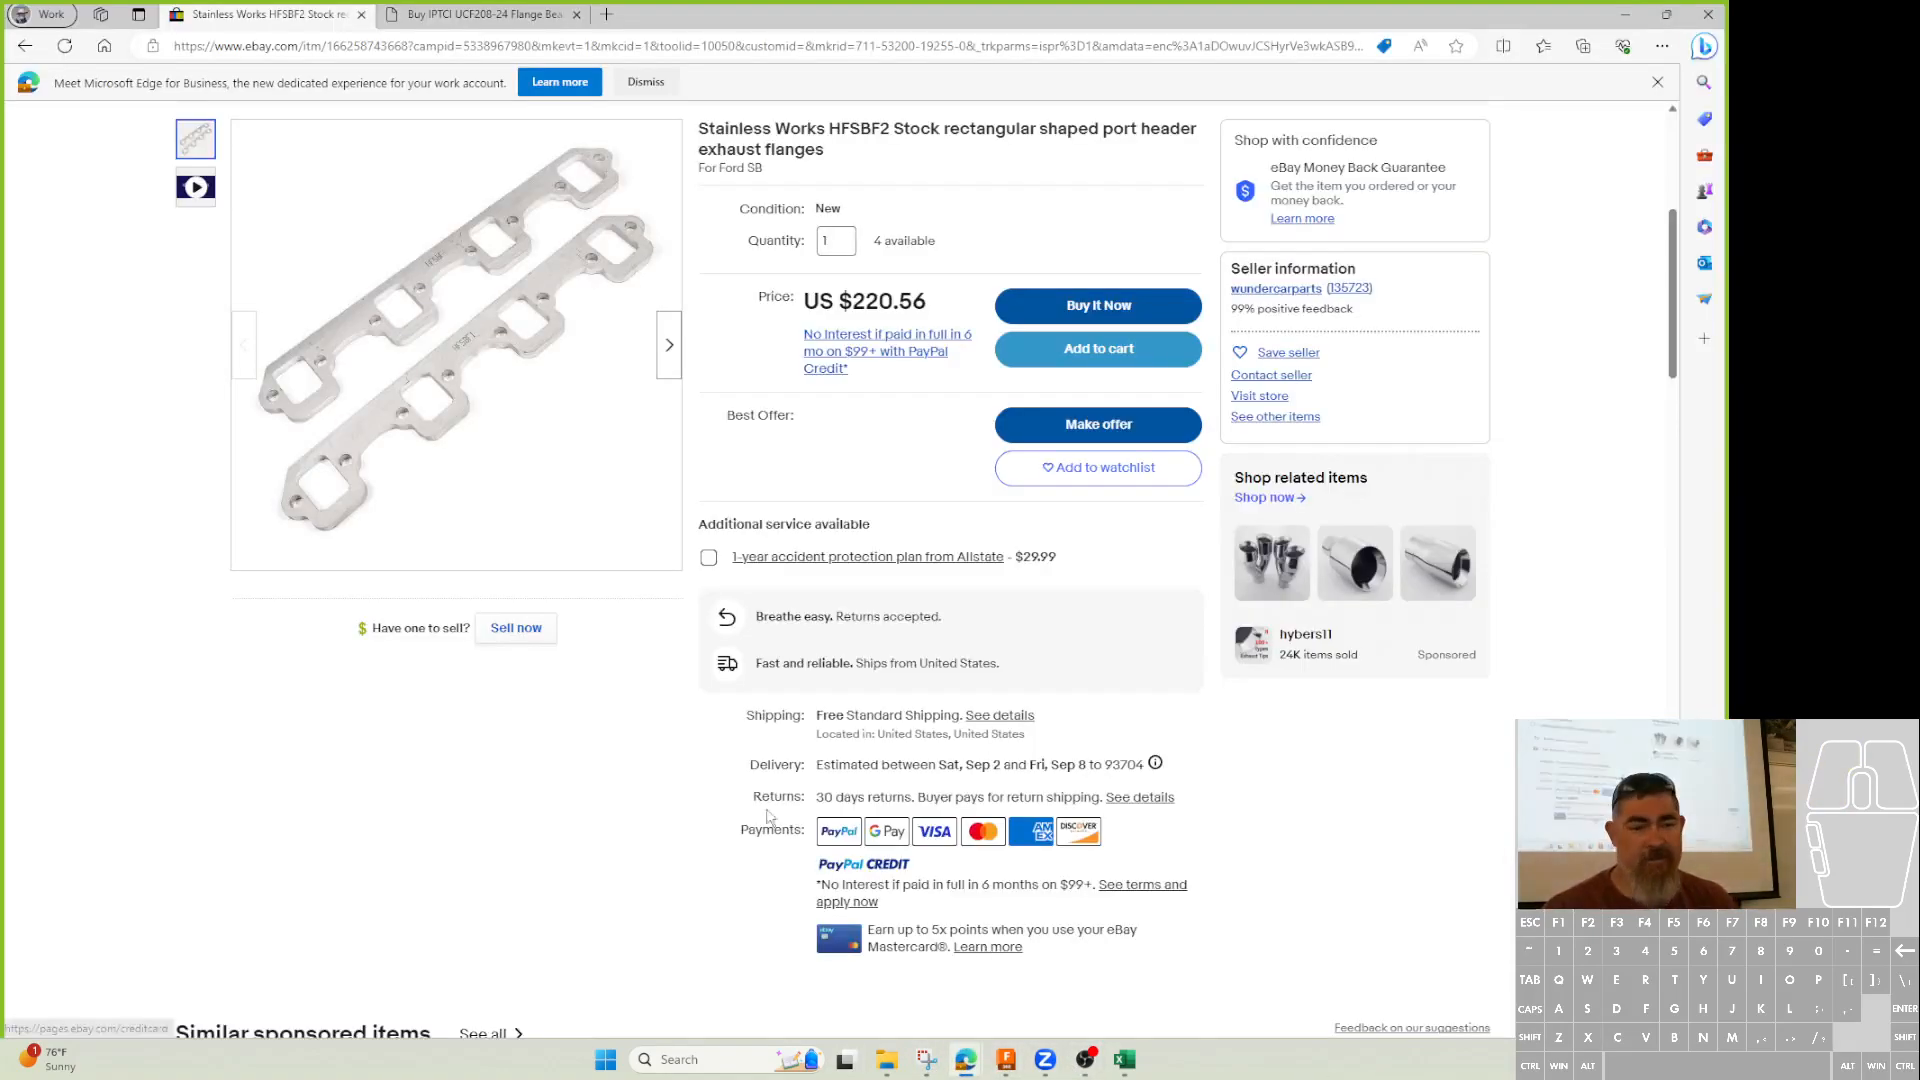
scroll(352, 392, up, 1)
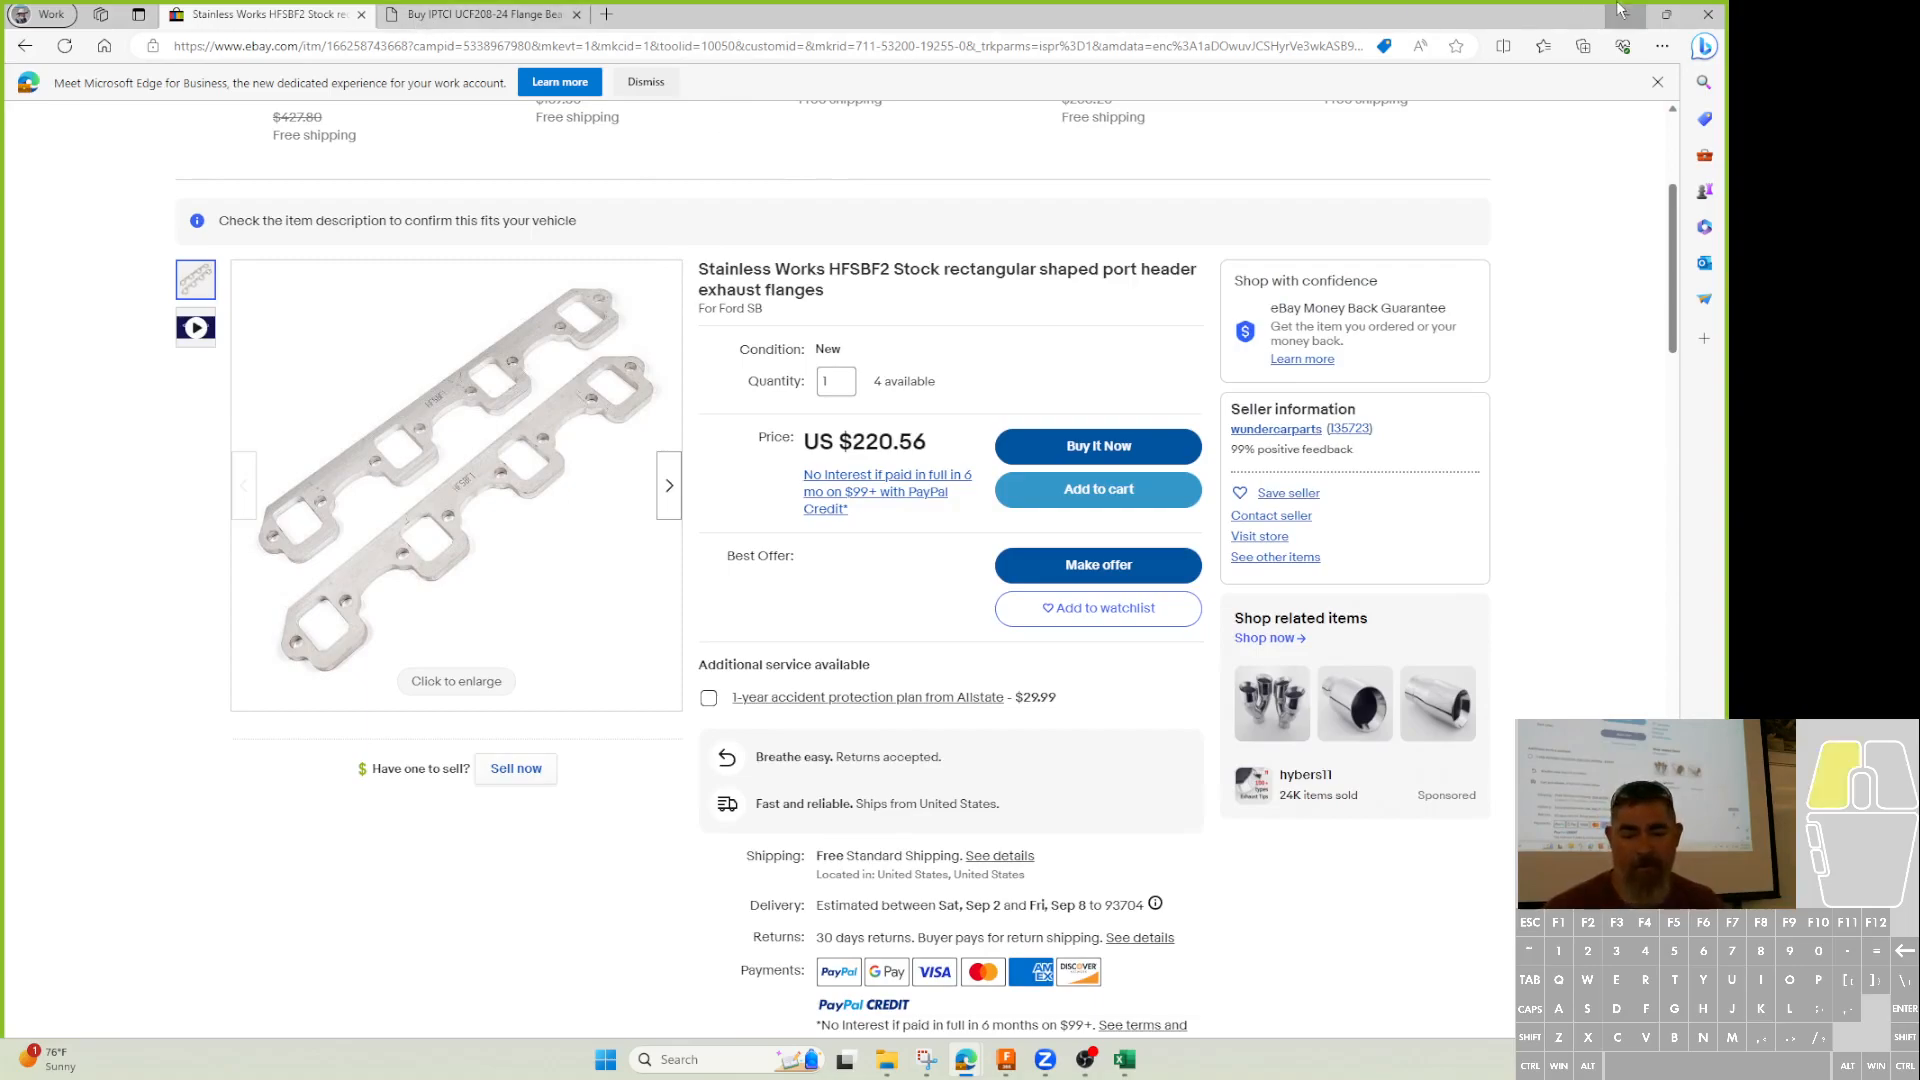
Switch to the Canvas course assignment window.
mouse_move(968, 1070)
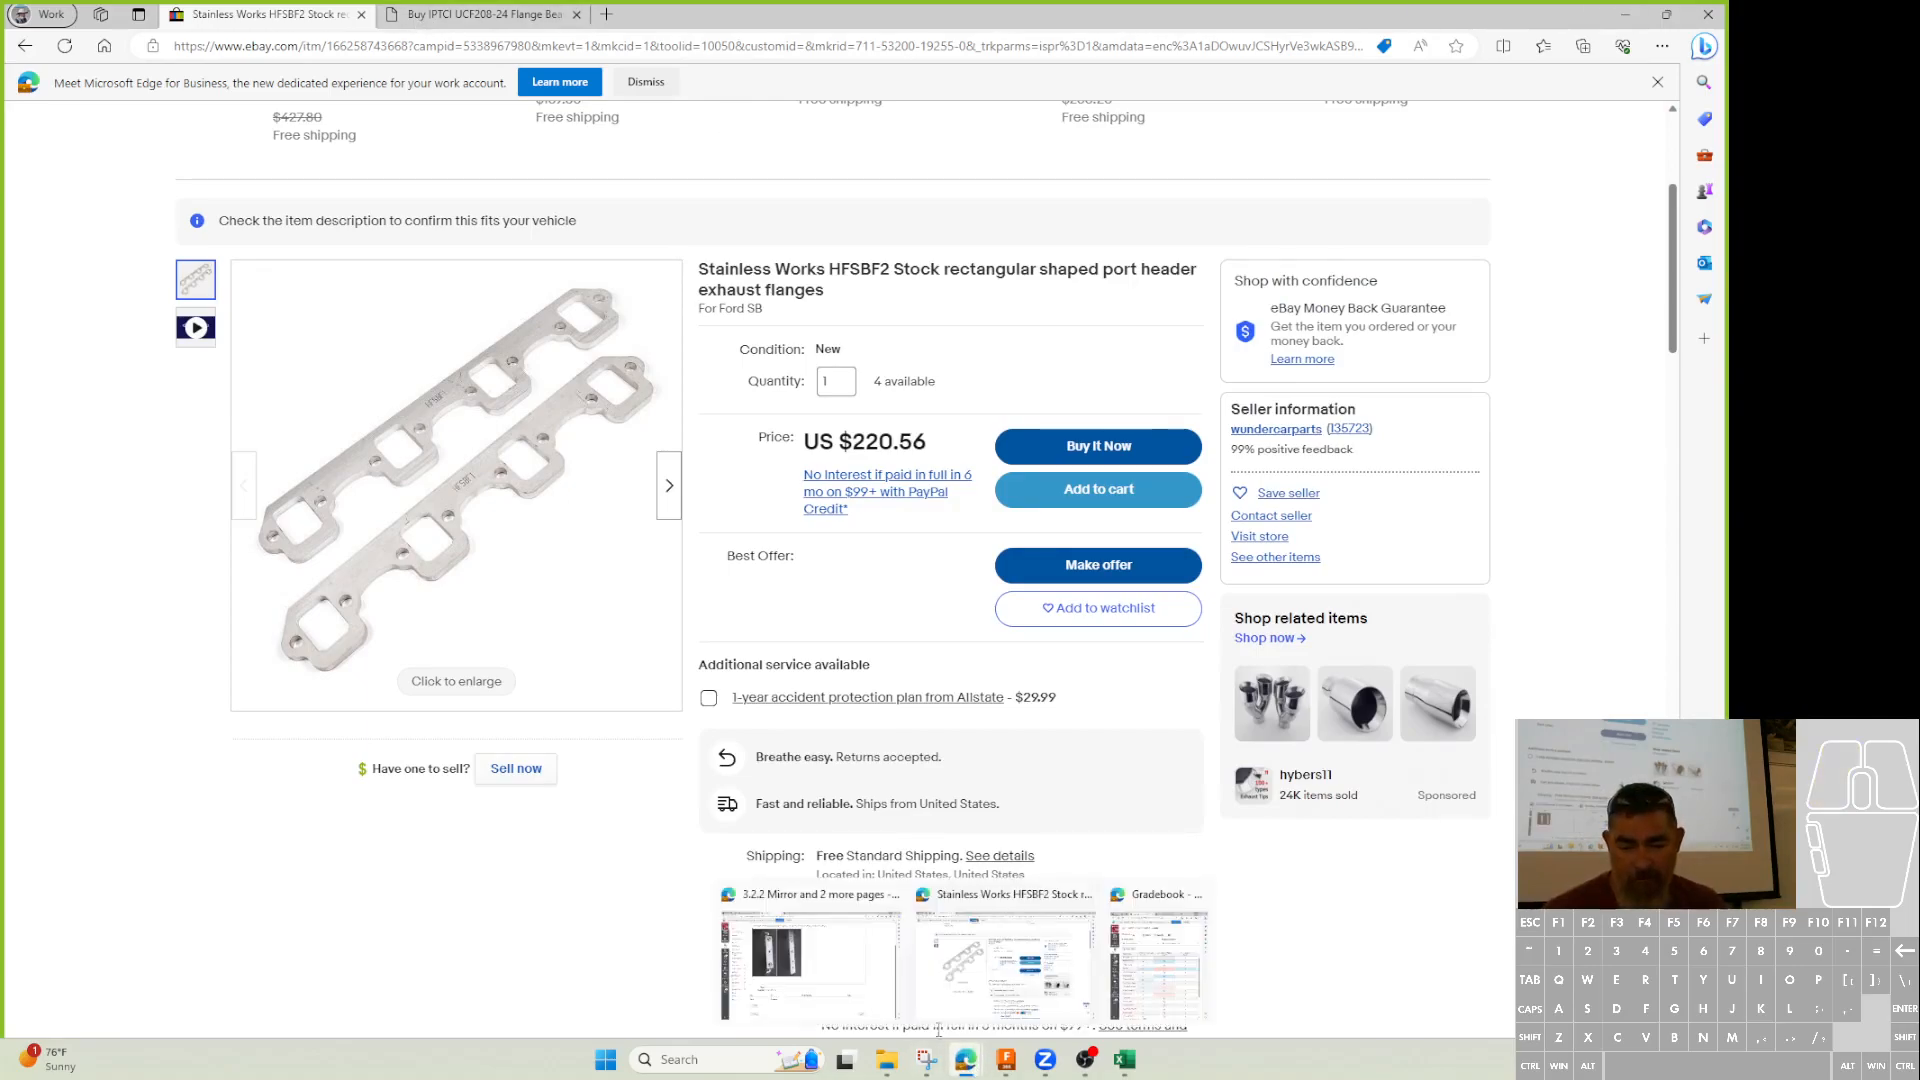
click(845, 994)
scroll(542, 358, up, 3)
Open the 3.2.3 Rectangular Patterns assignment and scroll to its Corner bumper example.
click(305, 17)
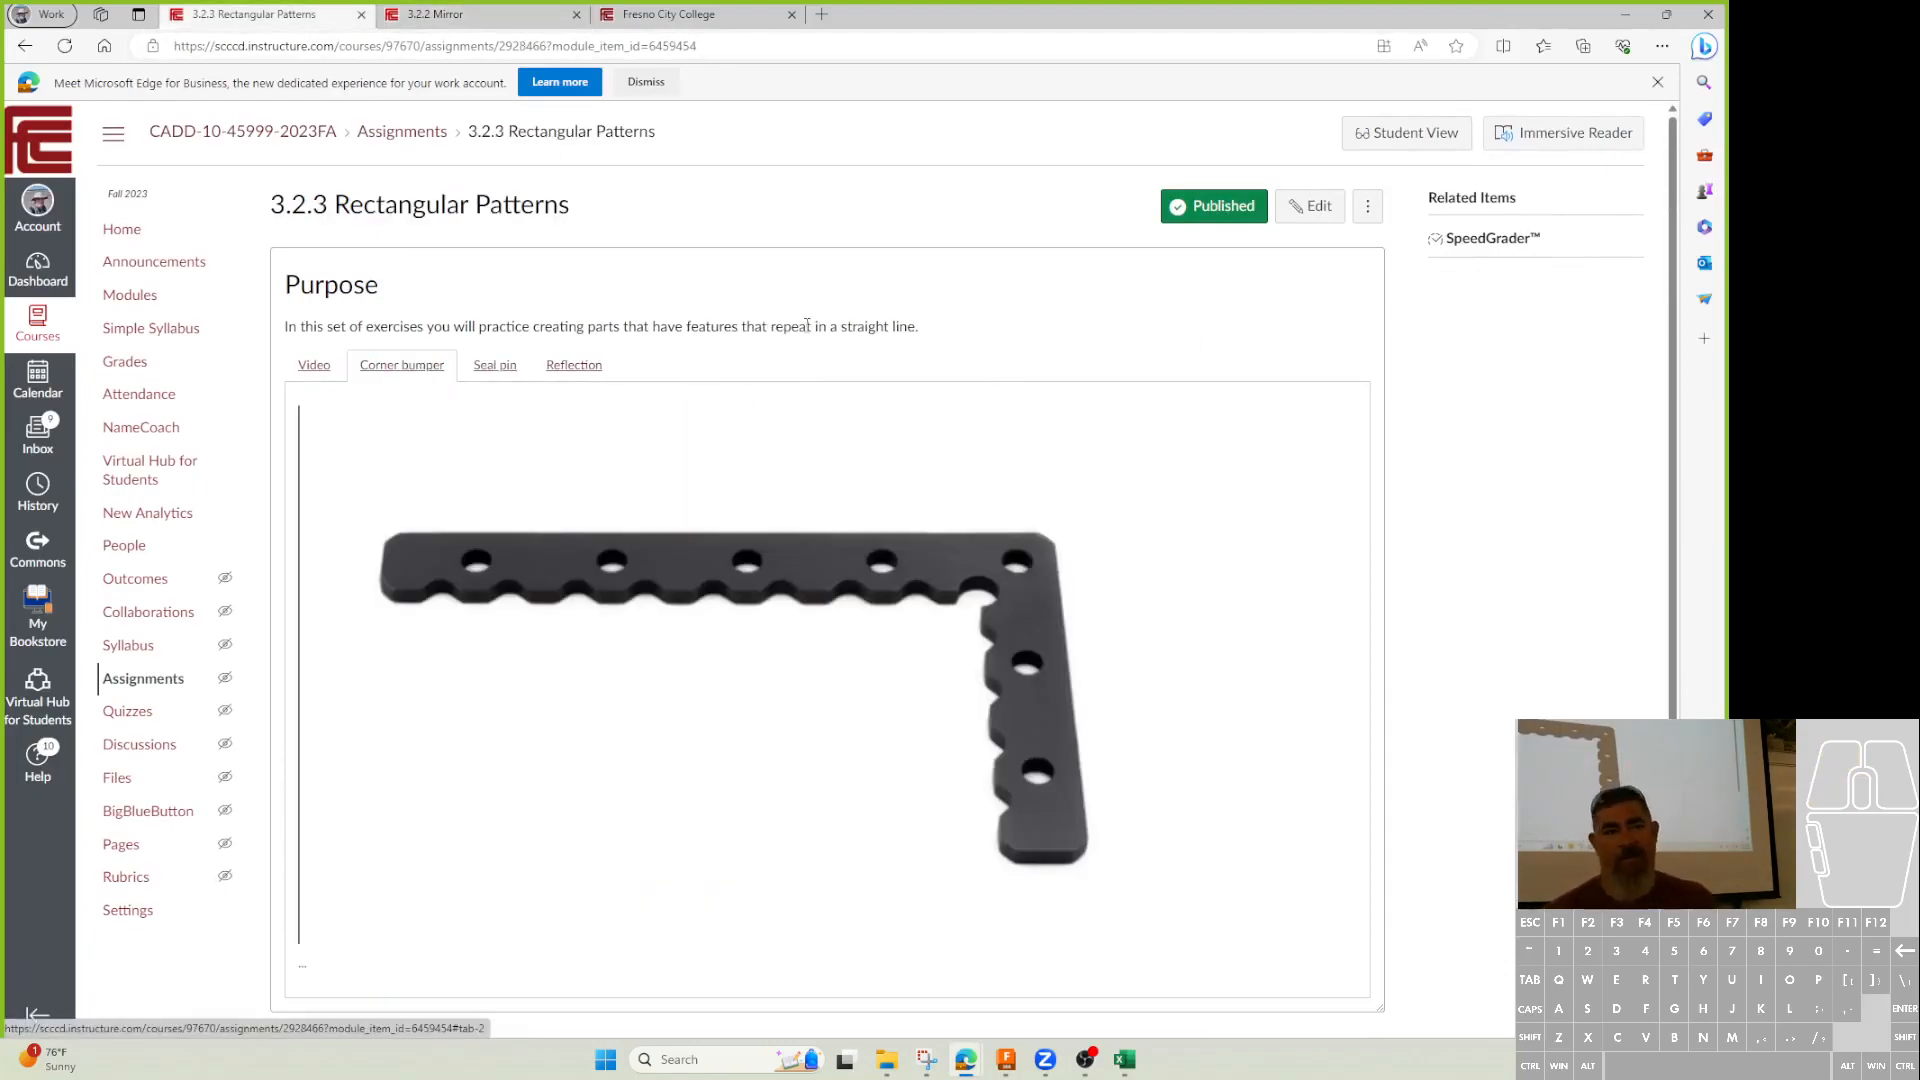
scroll(760, 380, down, 3)
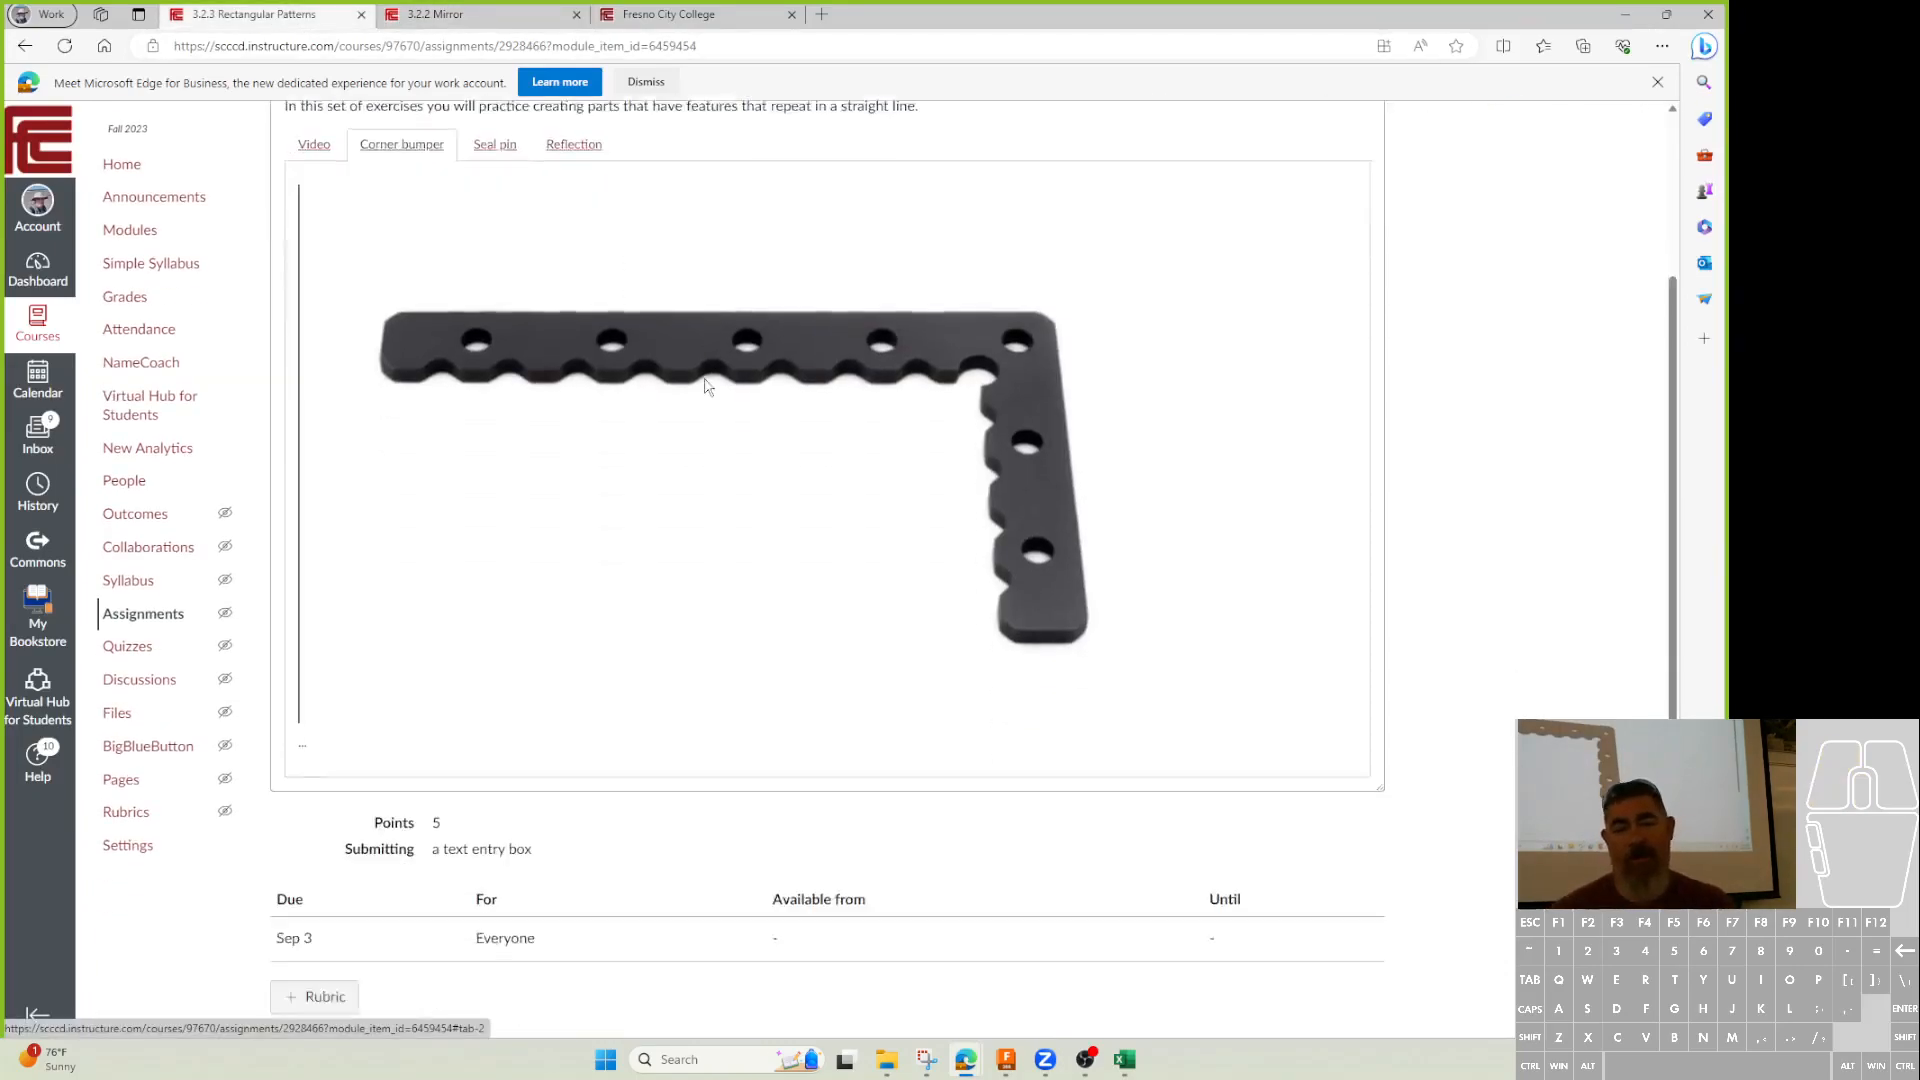
scroll(790, 480, up, 3)
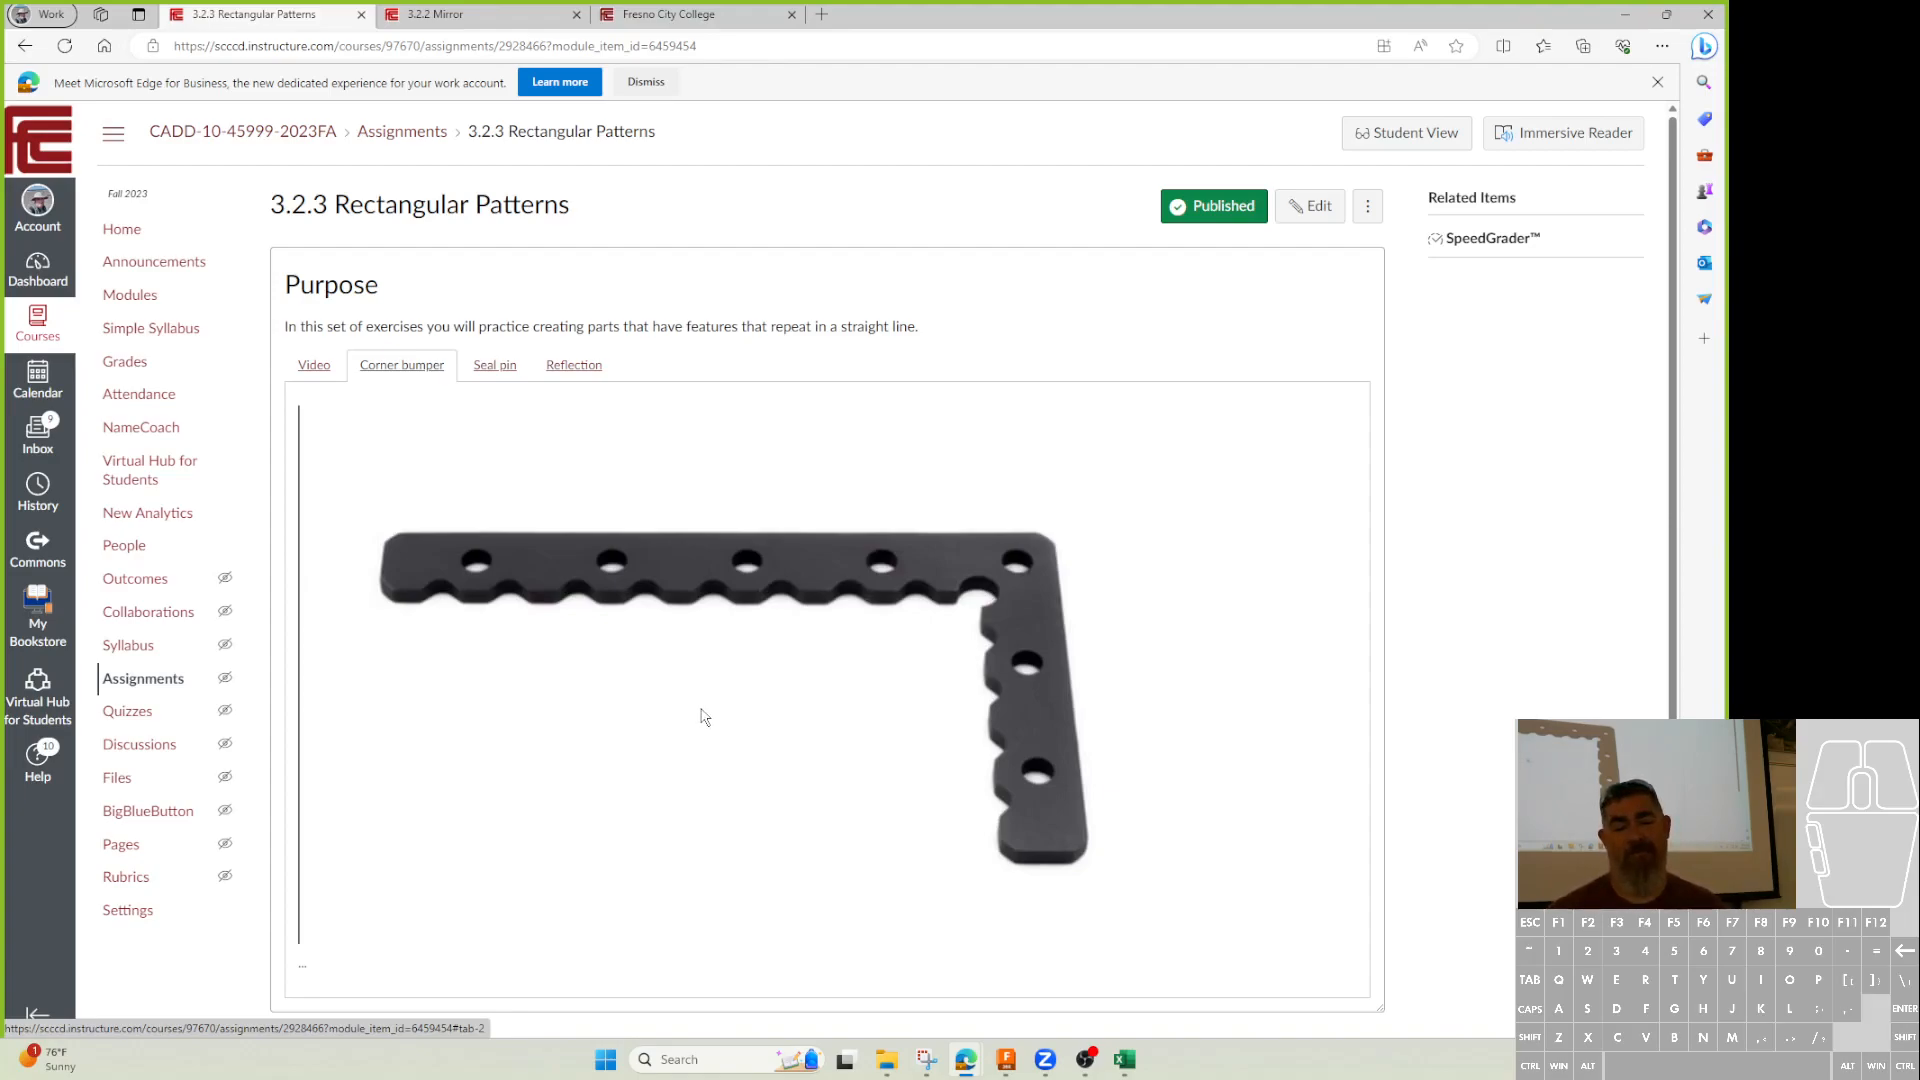
scroll(705, 718, down, 1)
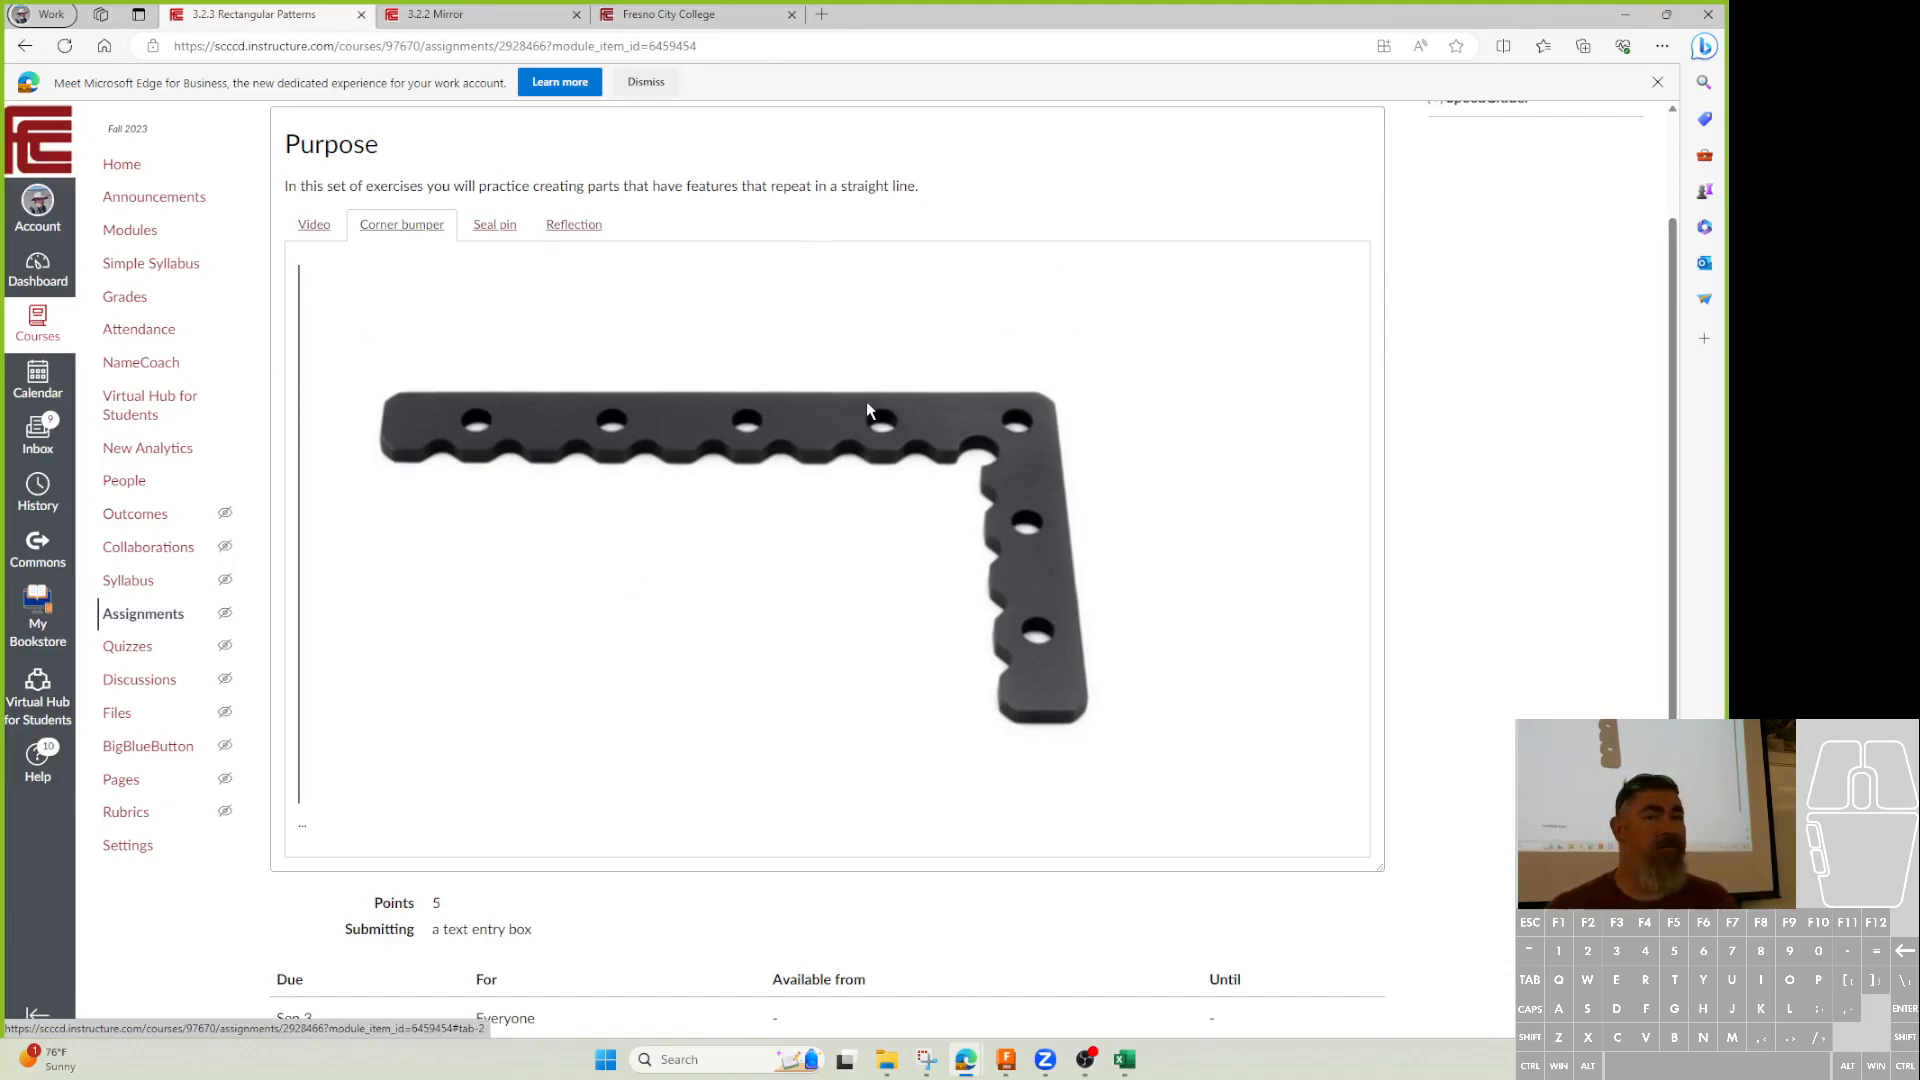
View the Seal pin drawing, then minimize the browser.
click(495, 225)
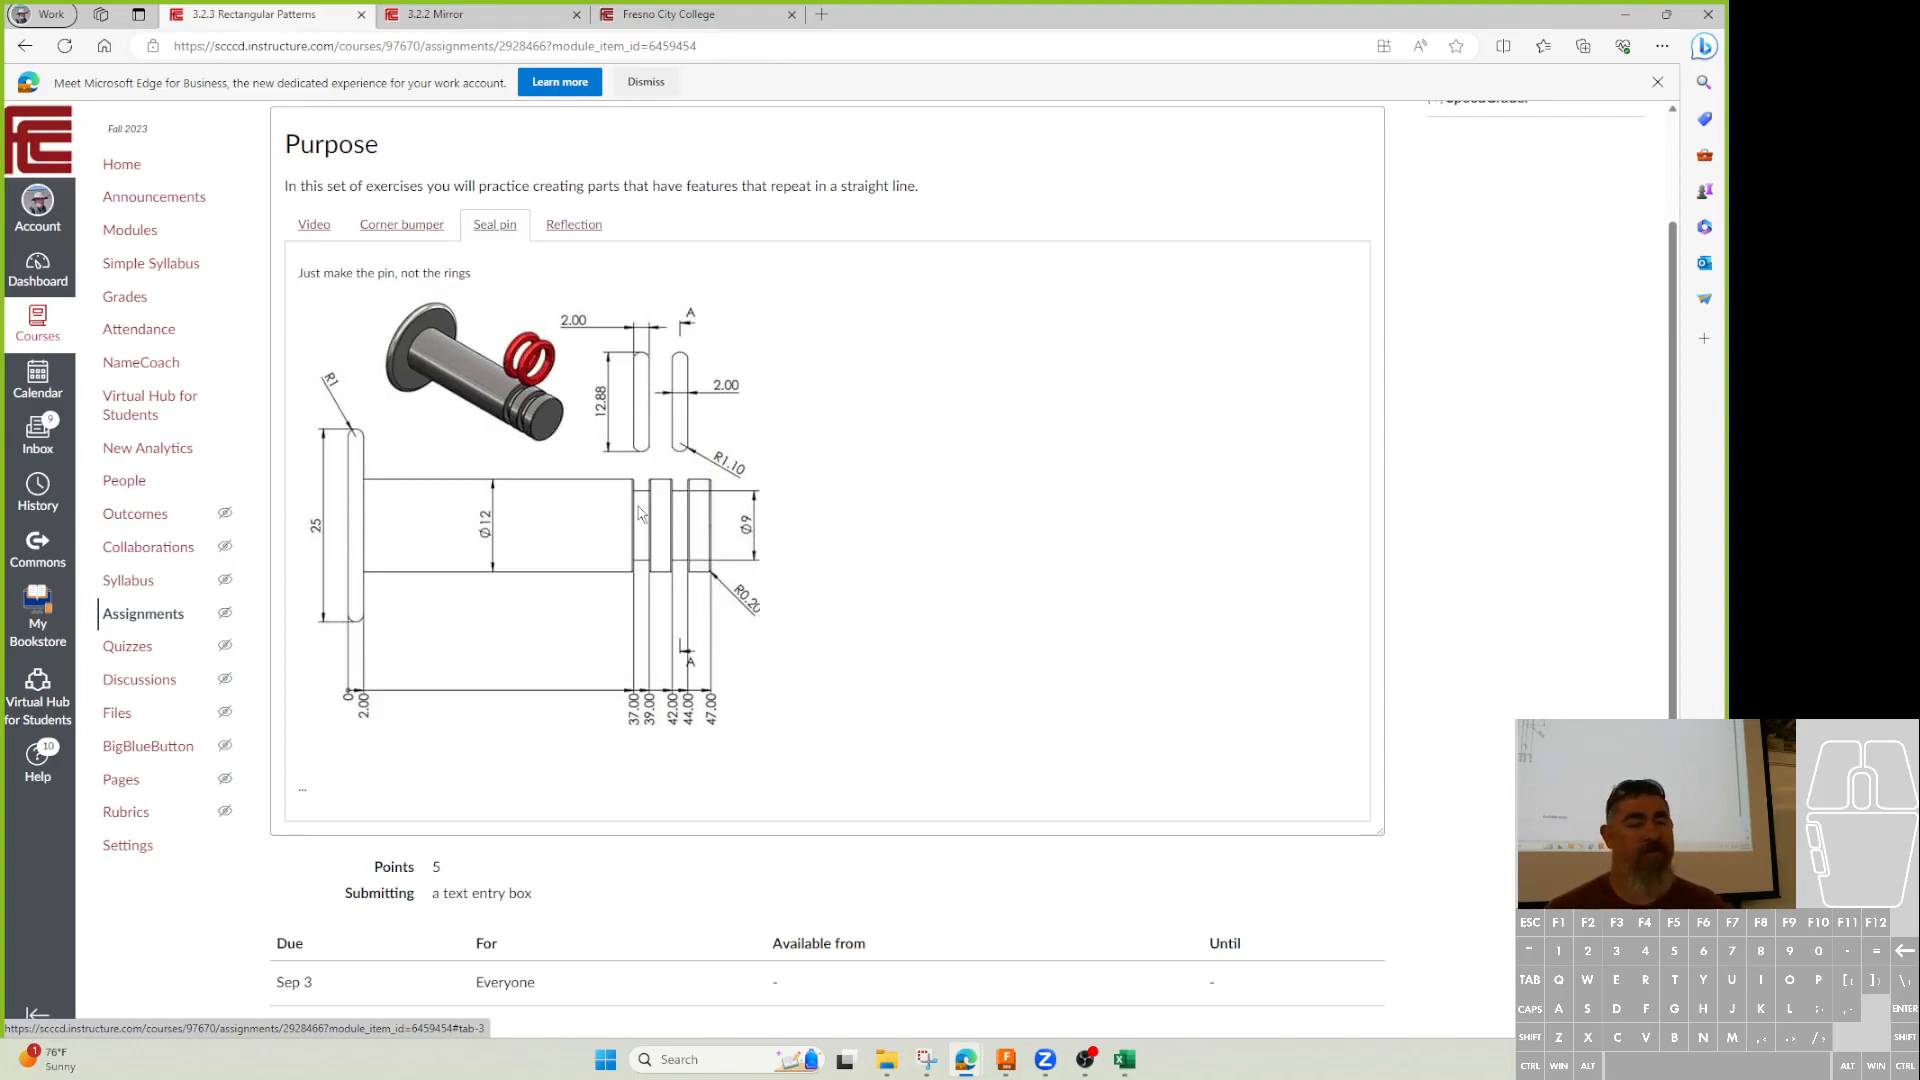
click(1626, 15)
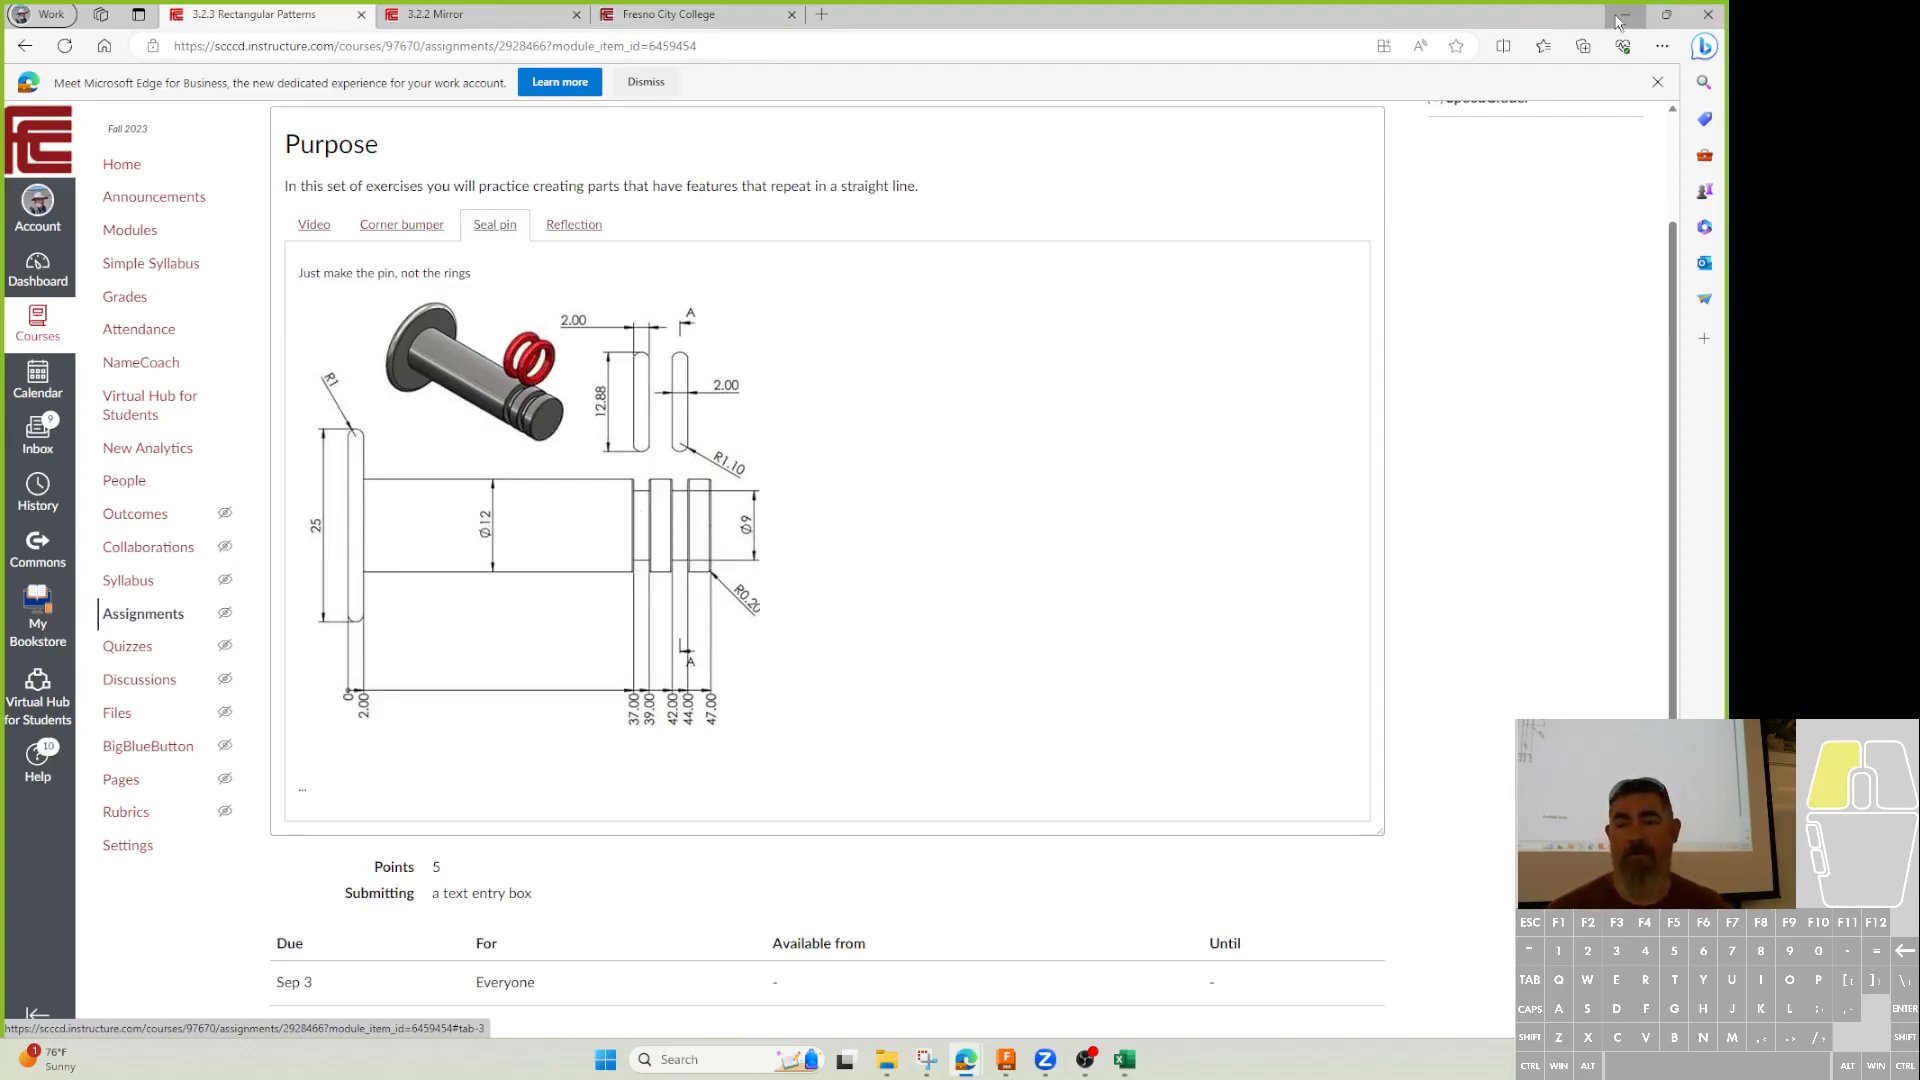
Change the sketch rectangle's left and top offsets from 0.25 to 0.125 and finish the sketch.
click(1006, 1059)
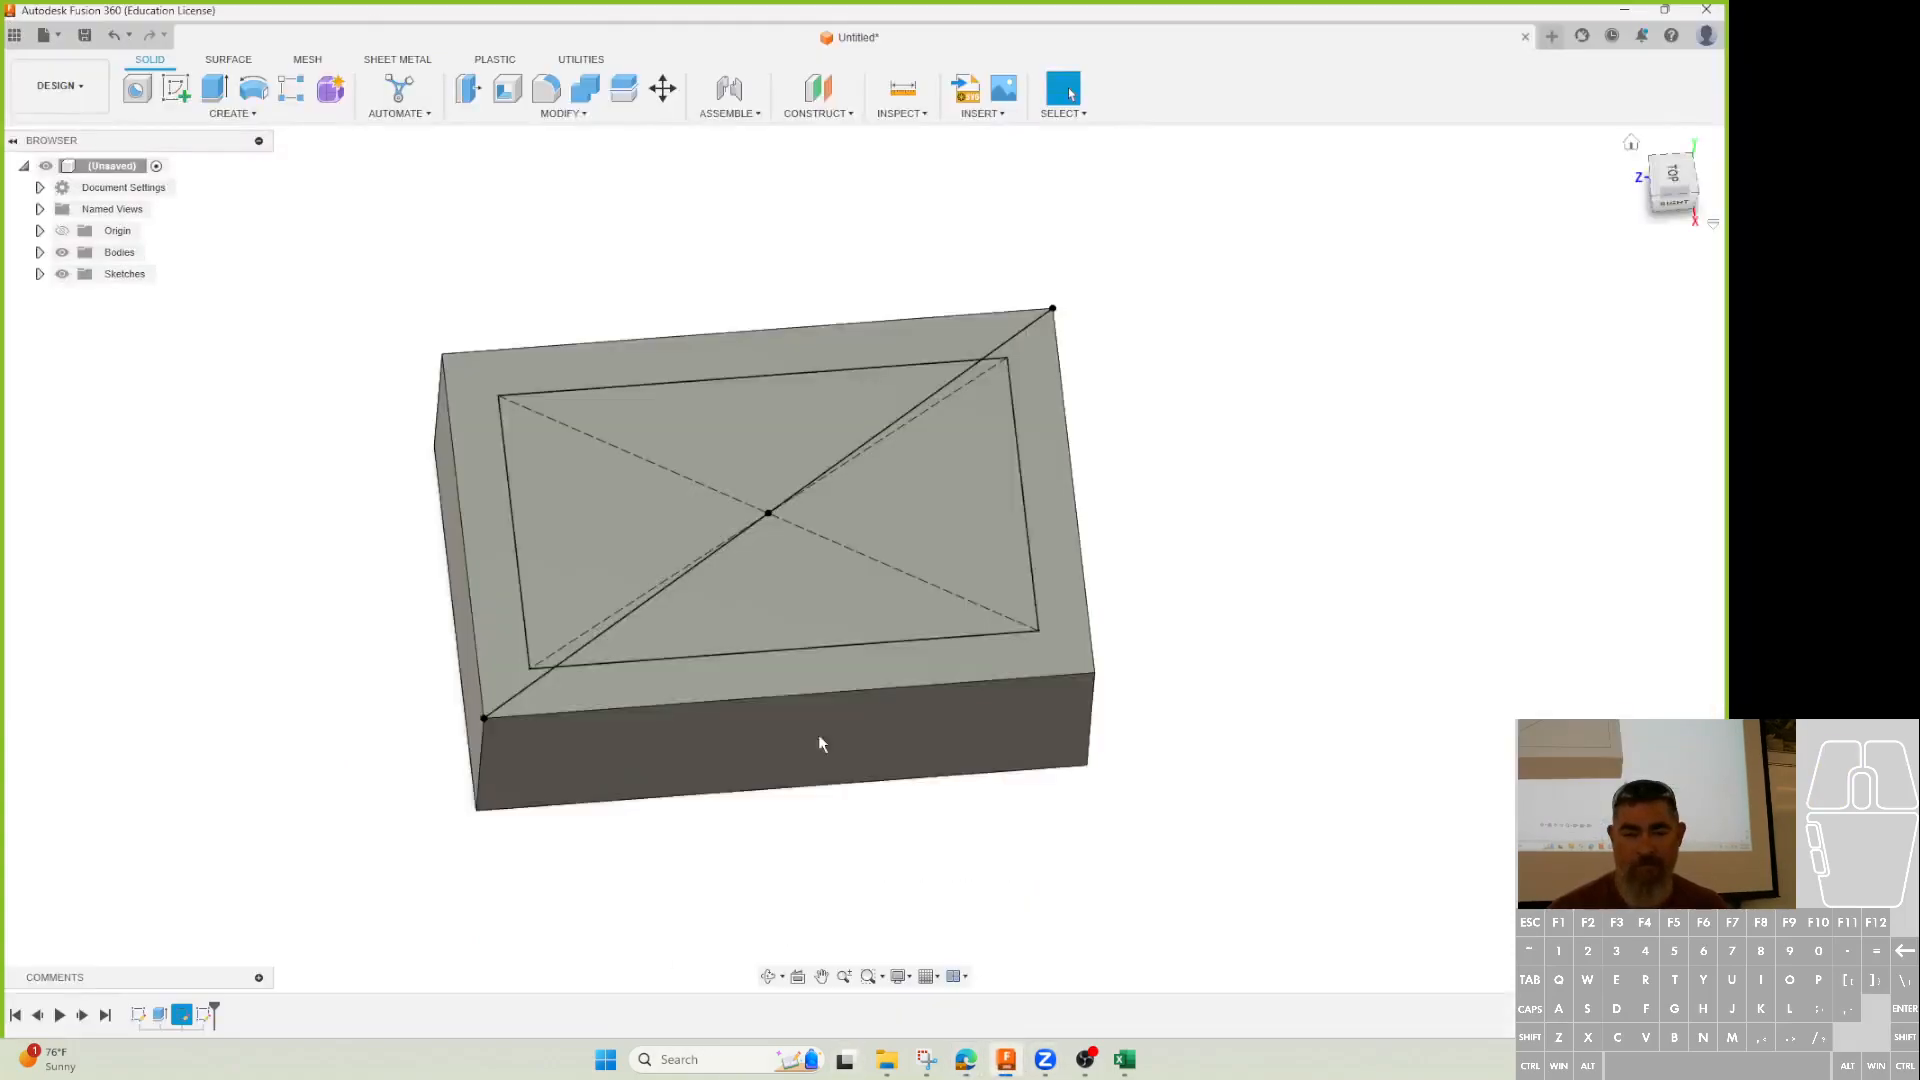
double_click(946, 603)
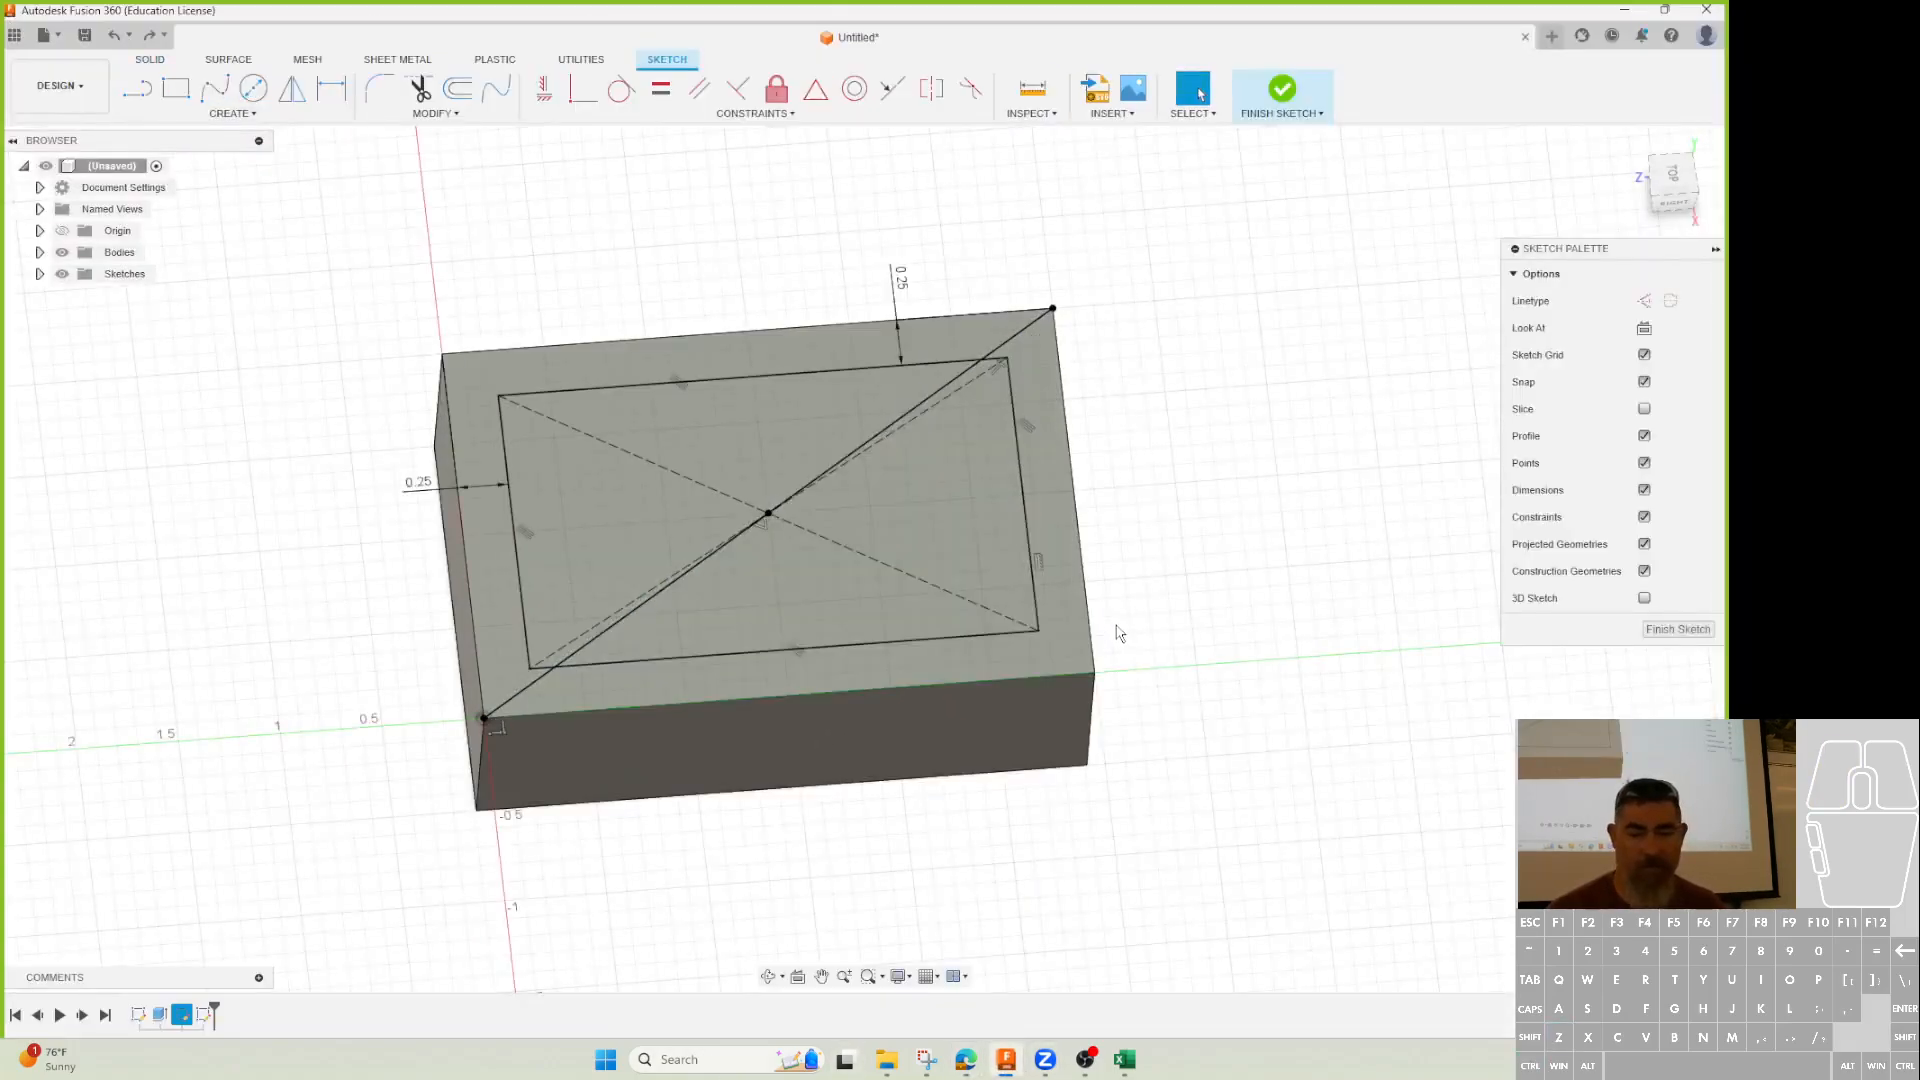
double_click(430, 463)
text(.125)
key(Return)
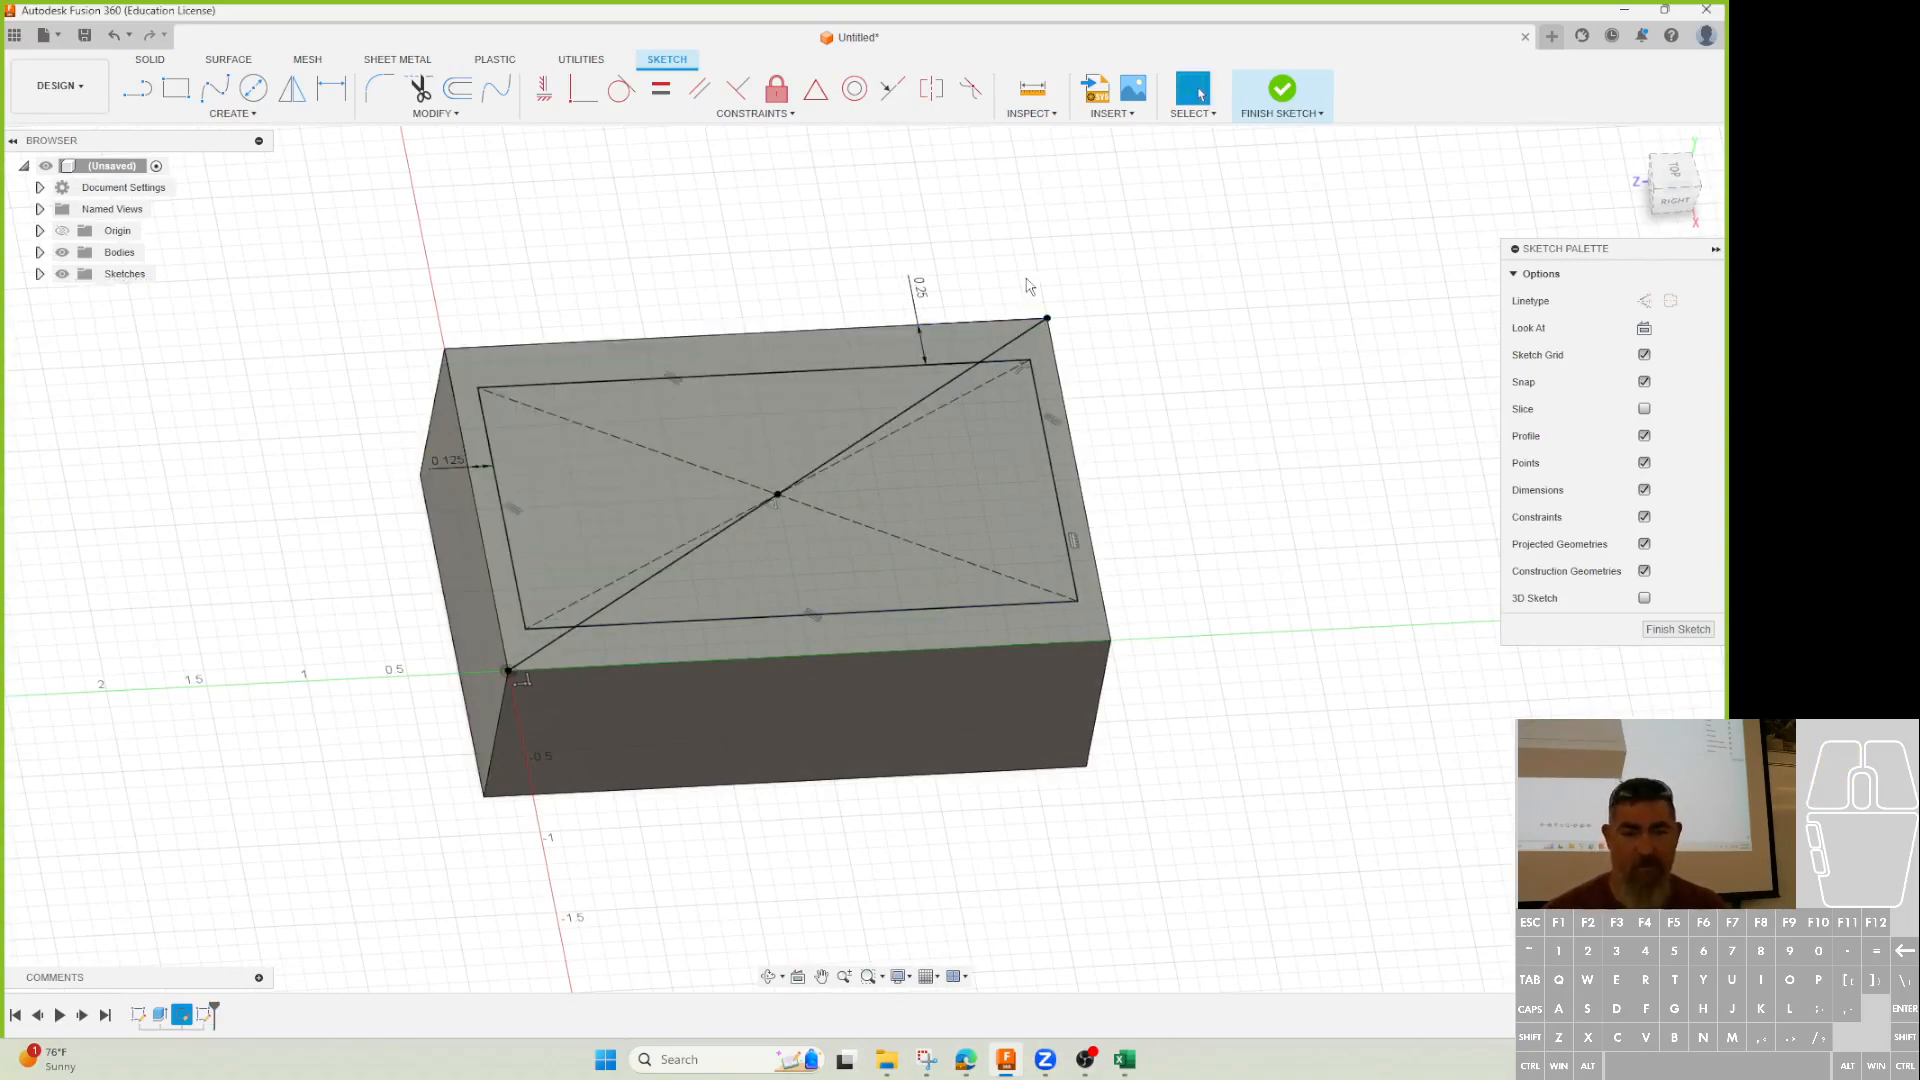
double_click(925, 289)
text(.125)
key(Return)
click(1282, 90)
Start an extrude on the outer rim profile, beginning from a negative offset plane.
click(214, 88)
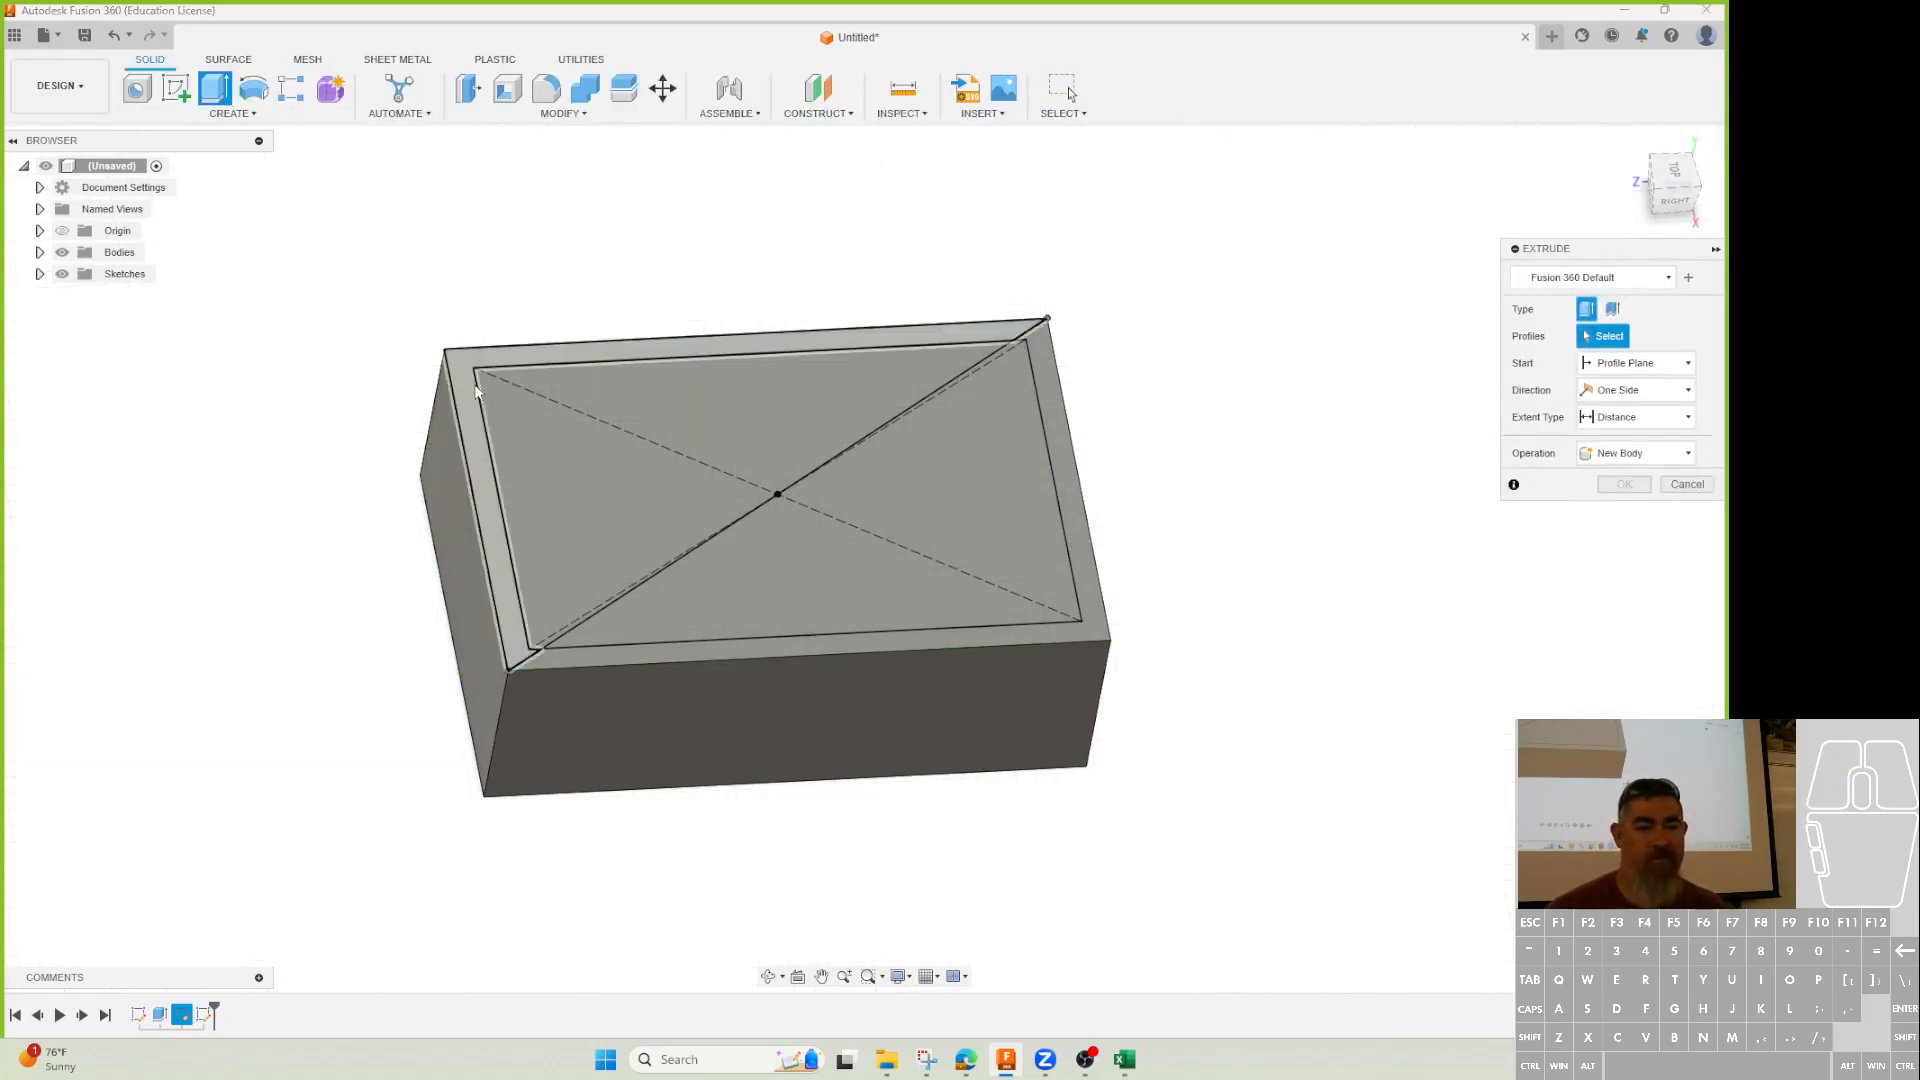
click(495, 540)
click(1639, 390)
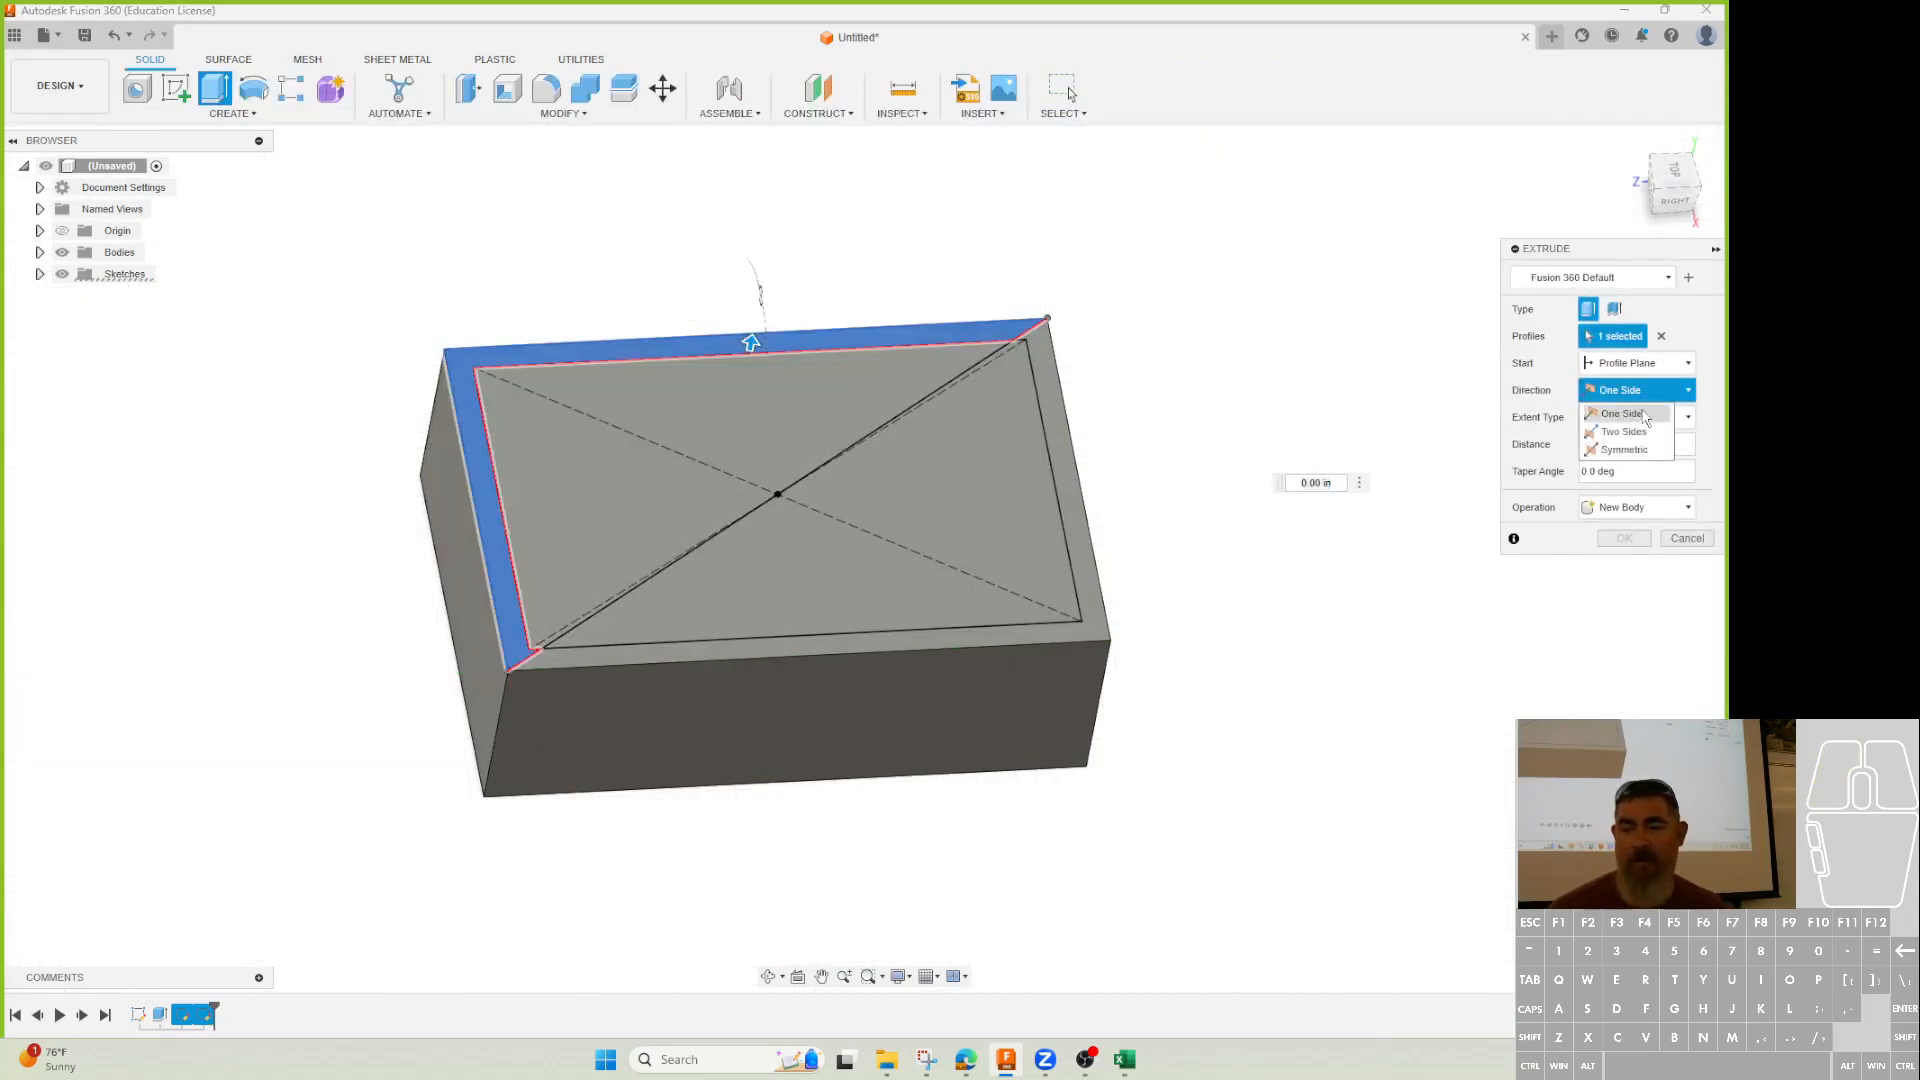
click(1639, 363)
click(1624, 398)
click(1625, 396)
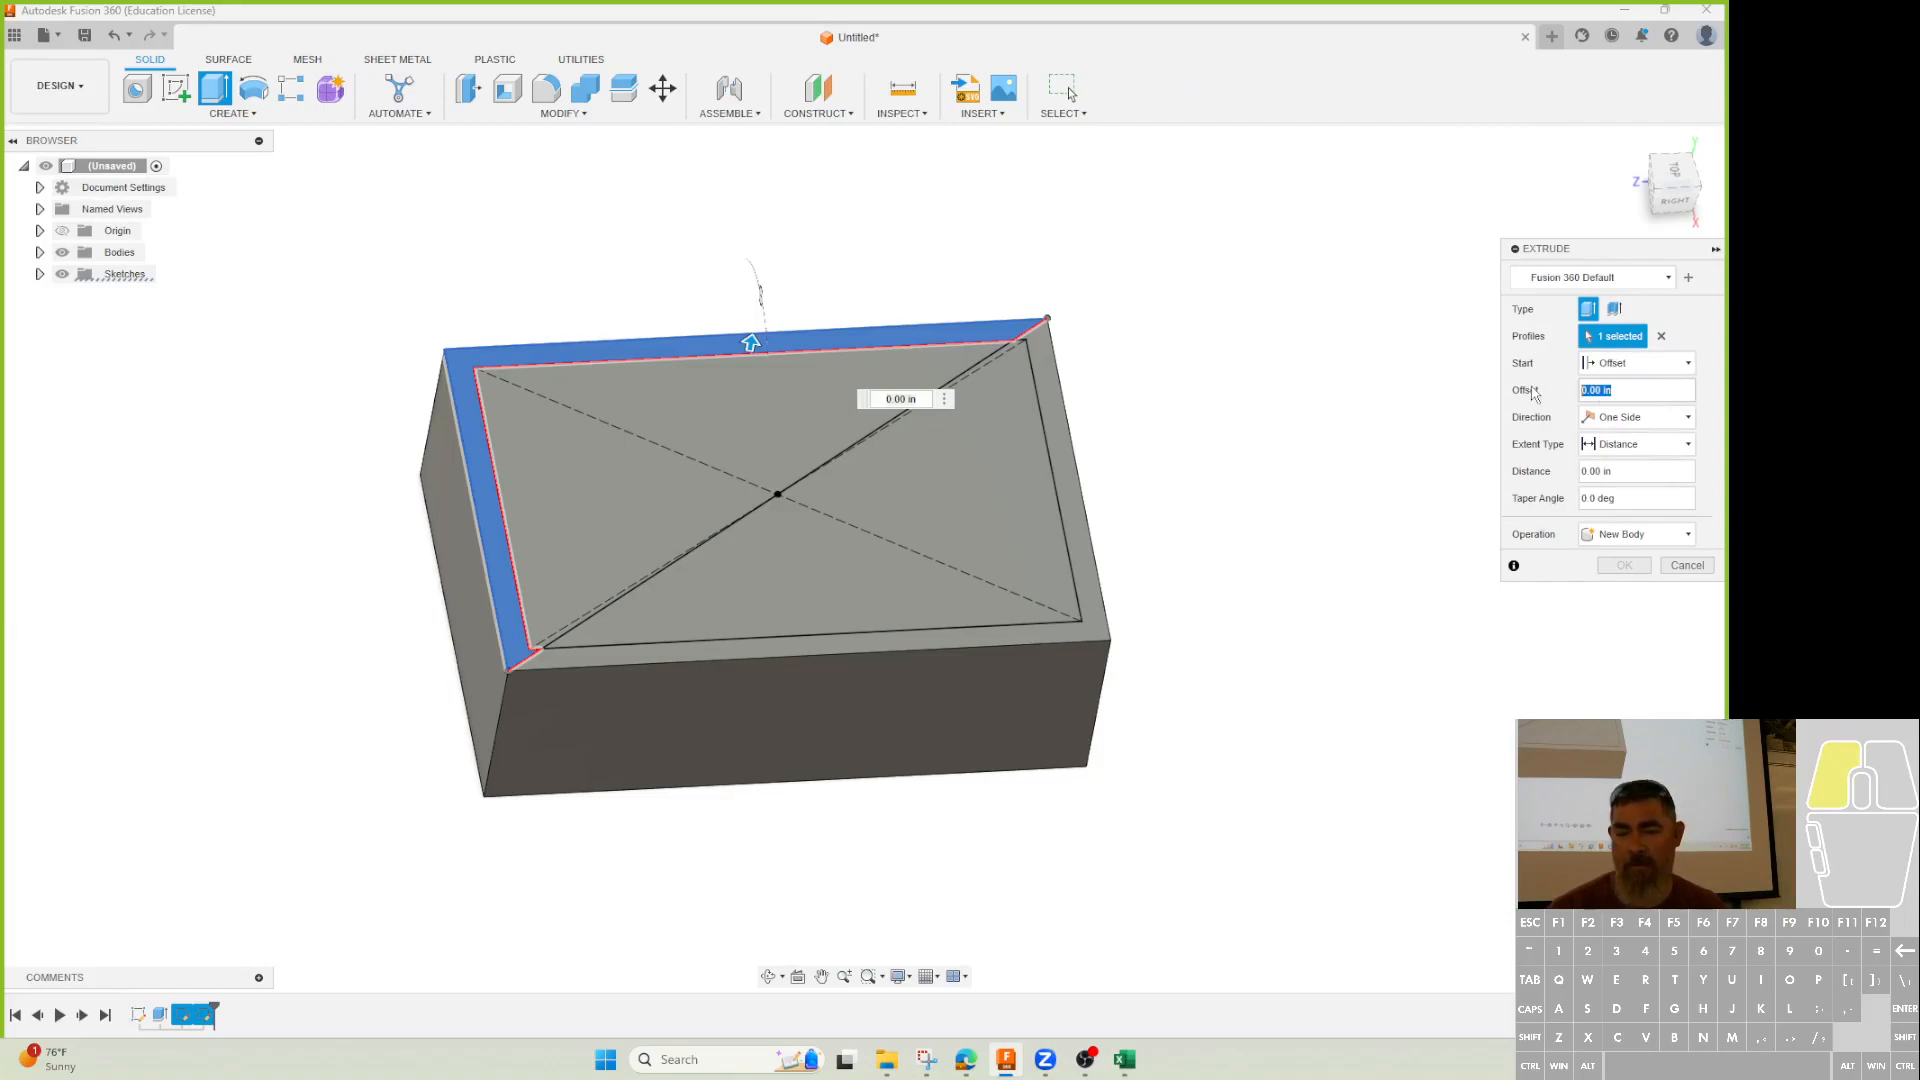
text(-.125)
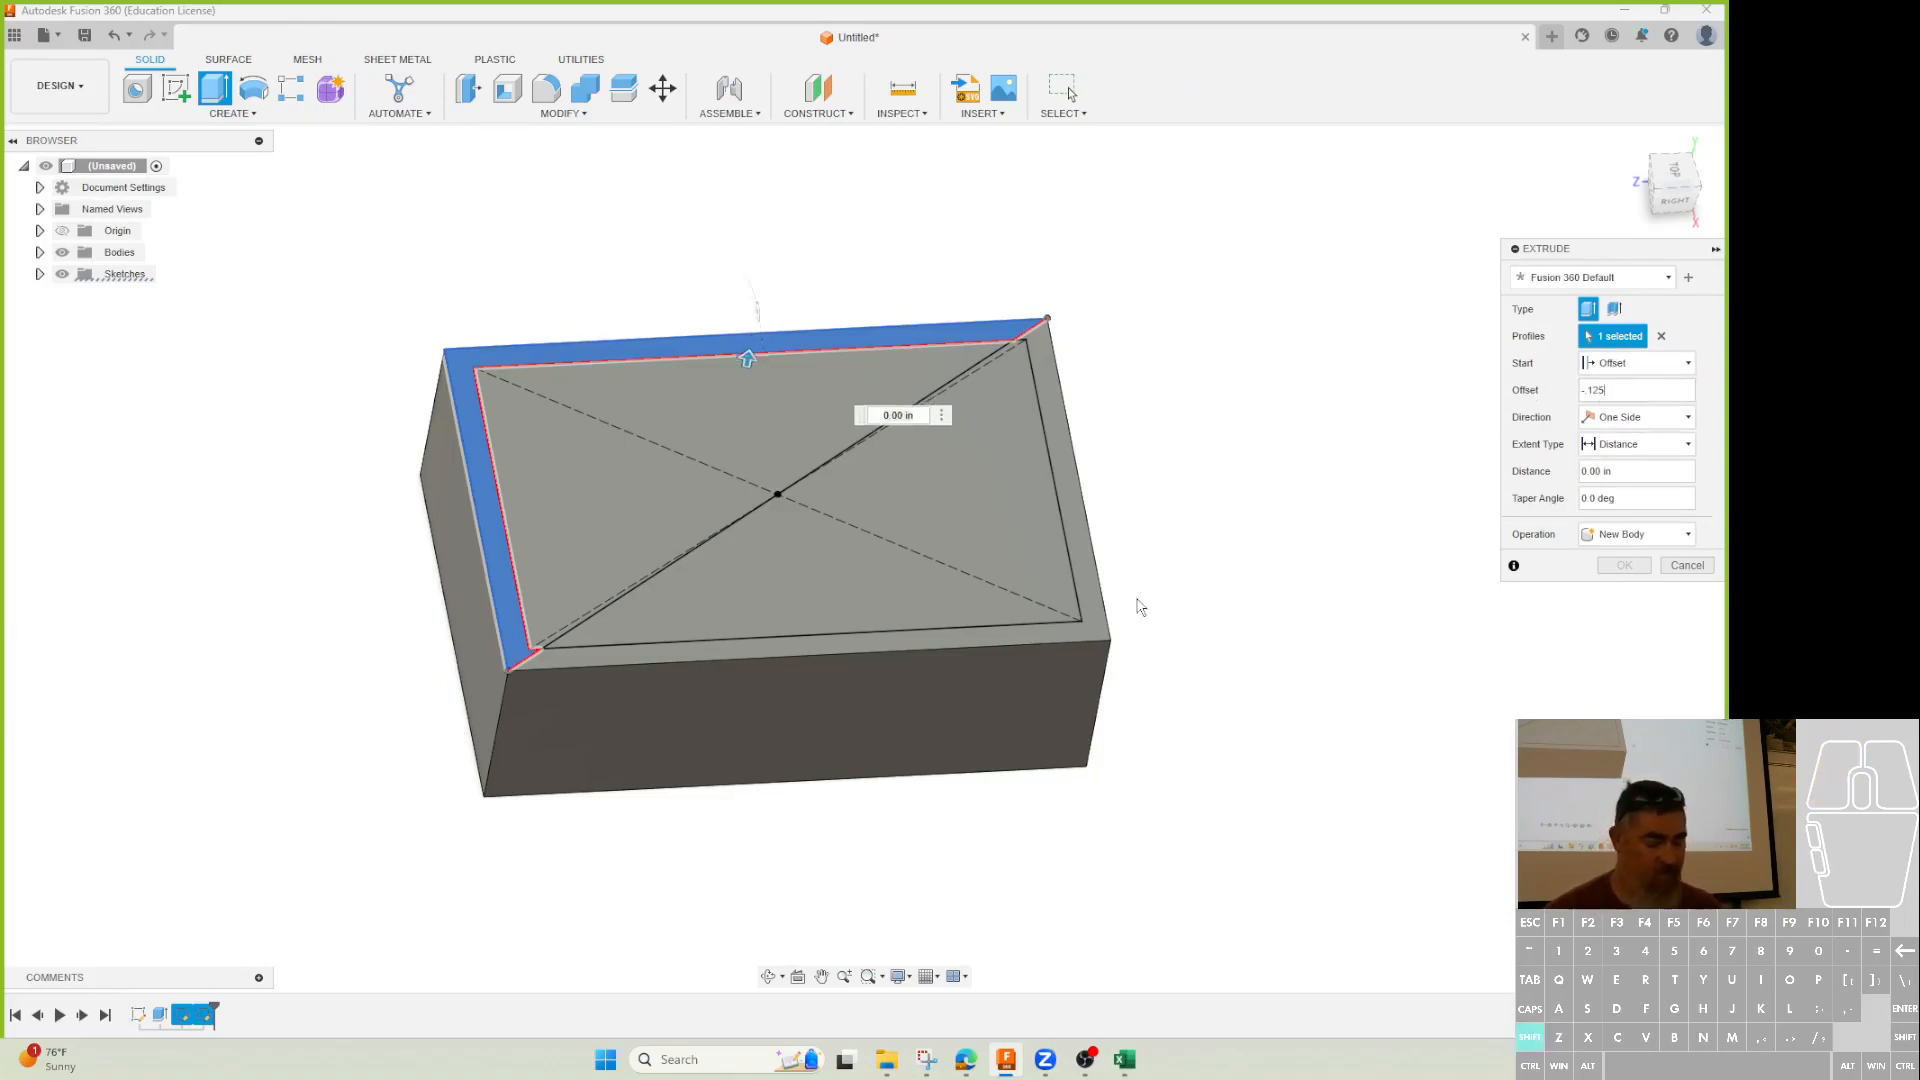
Set distance -0.12 in, add the second rim profile, and apply the cut.
shift+middle_drag(1138, 604, 1170, 528)
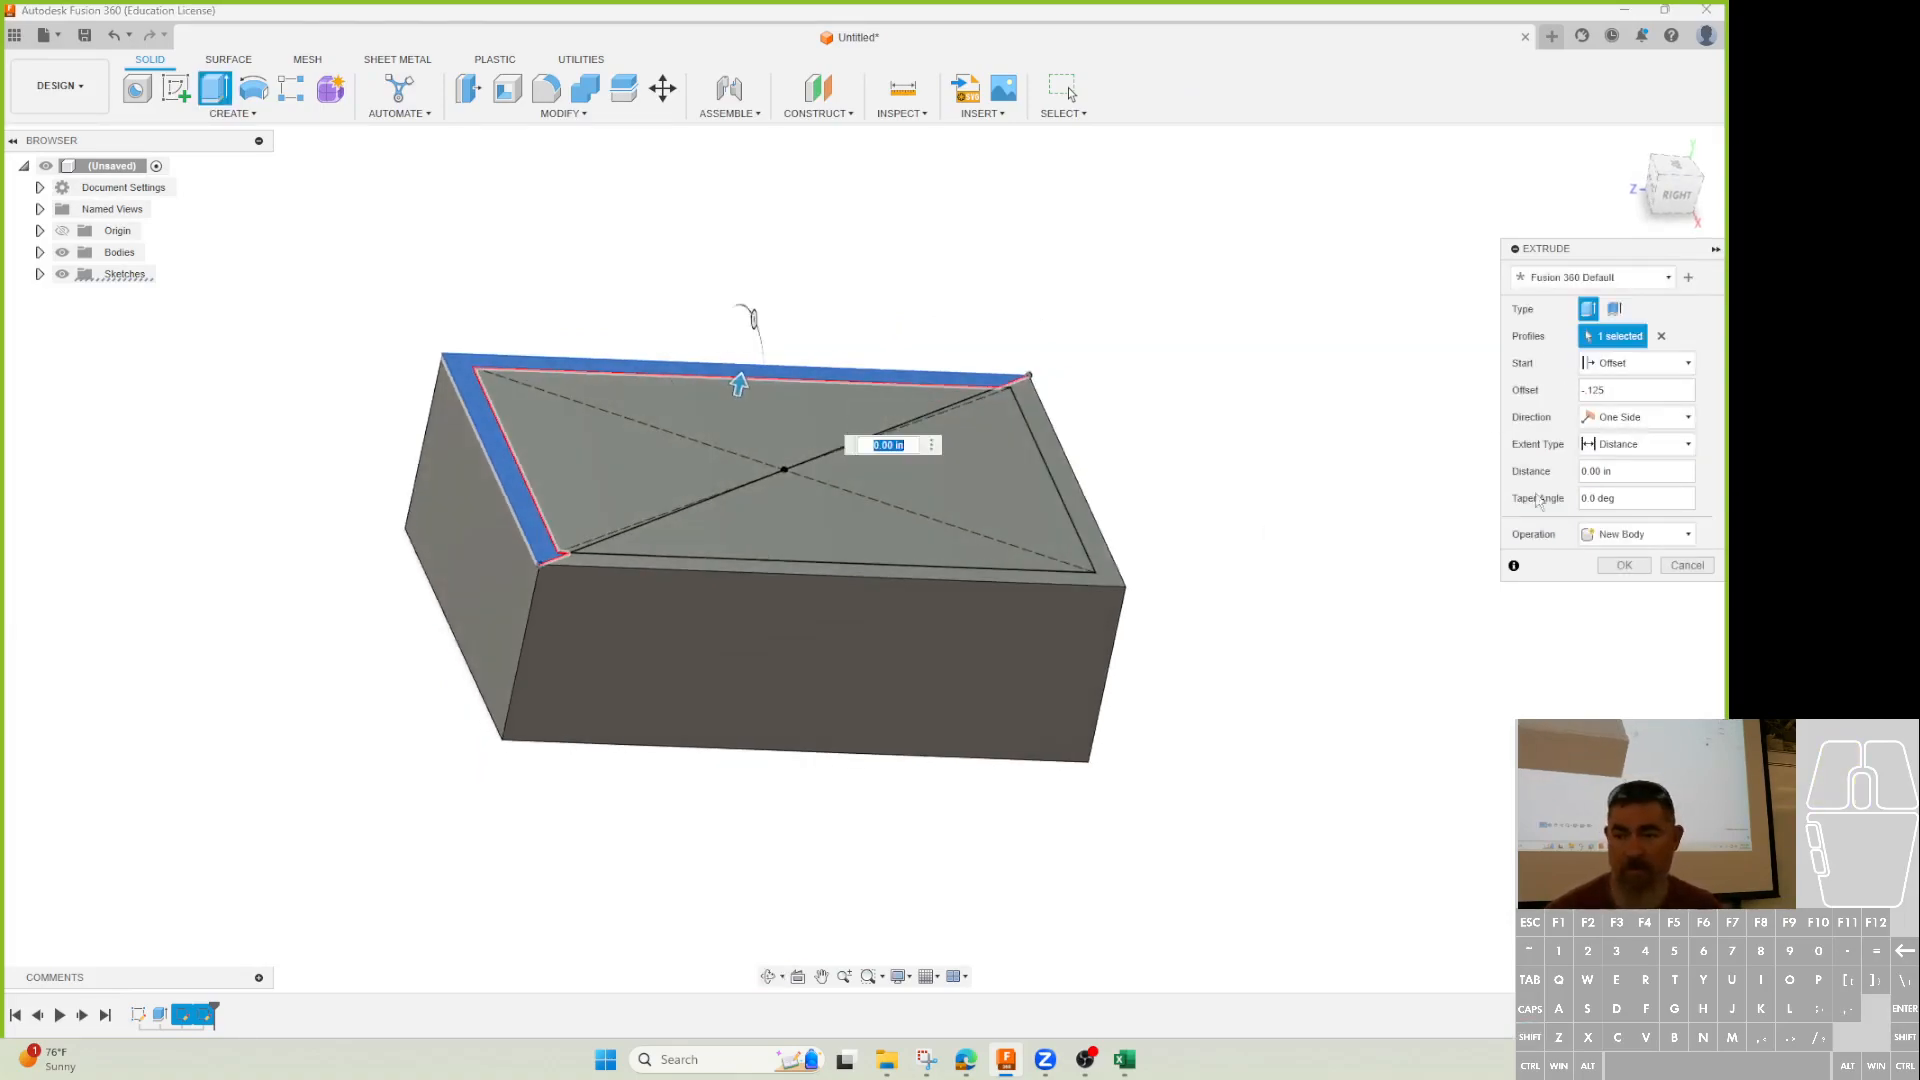
click(1639, 474)
text(-0)
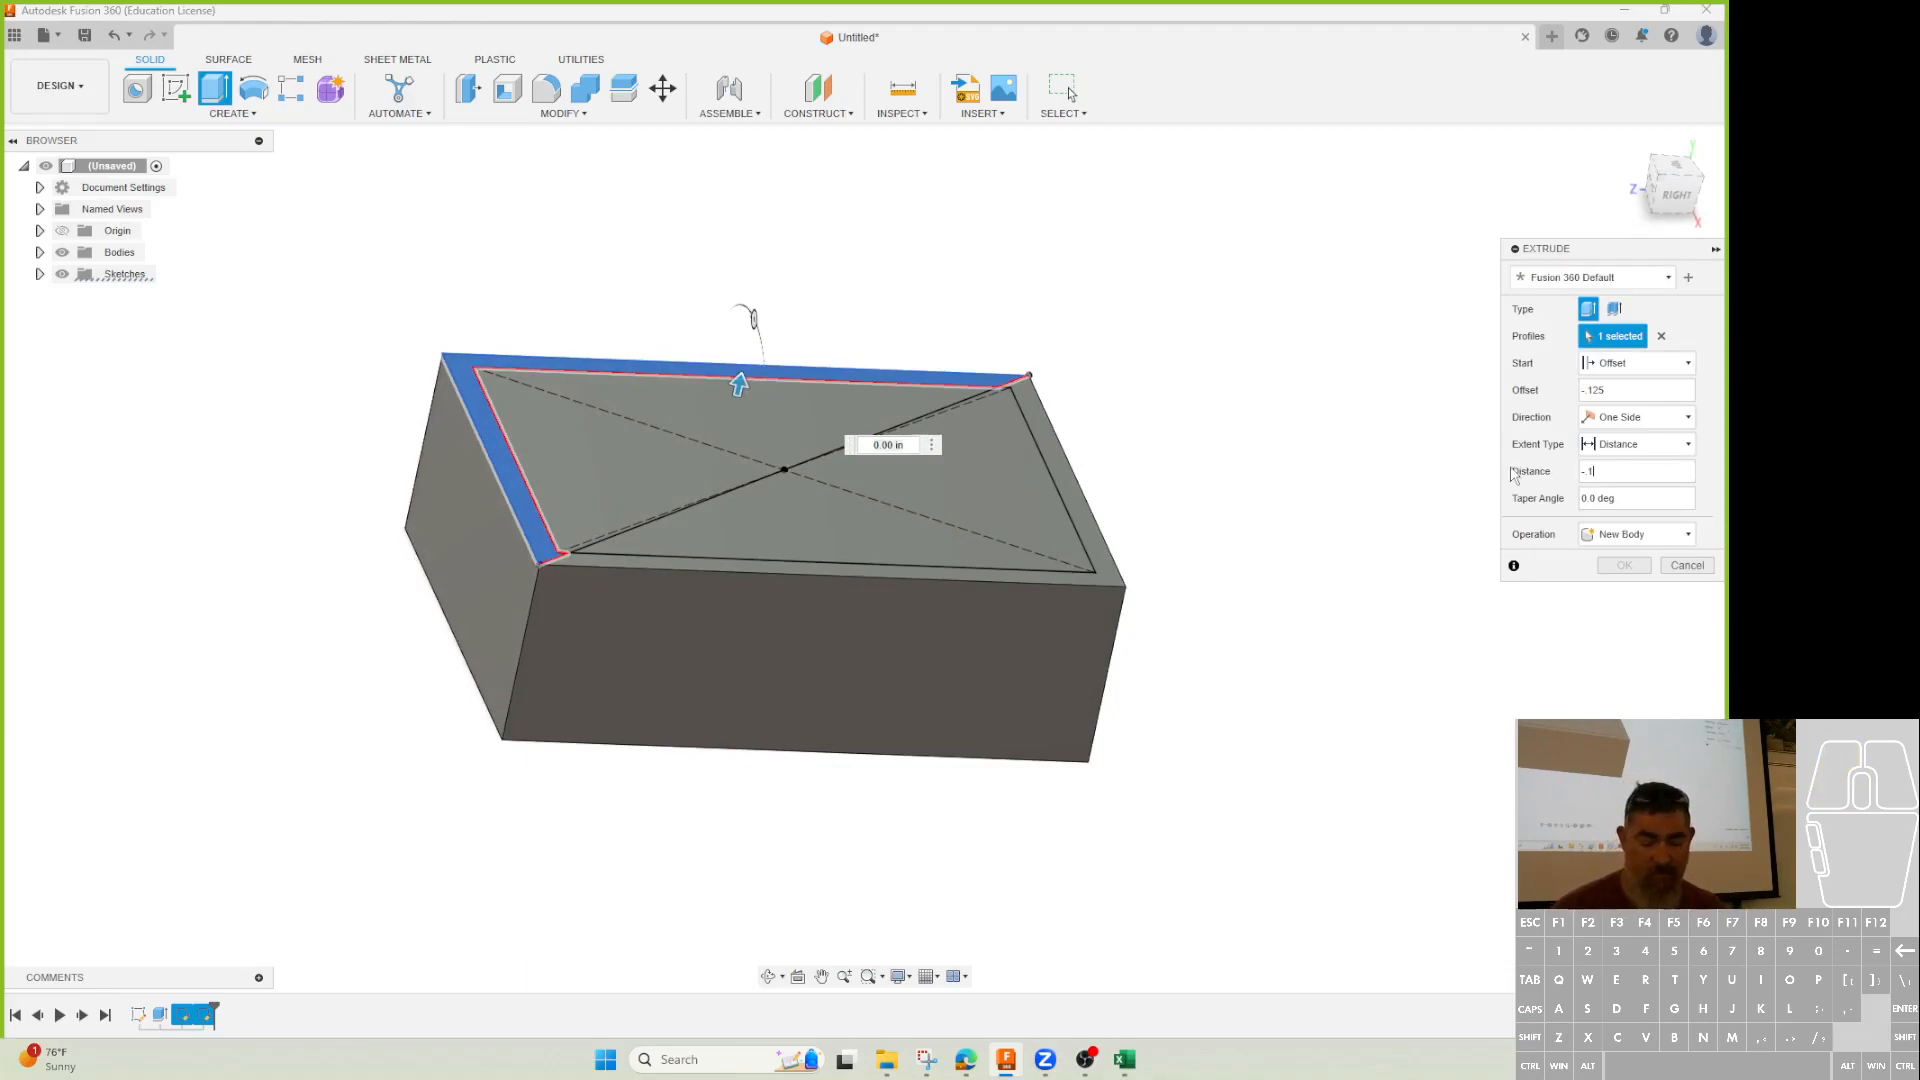
text(.12)
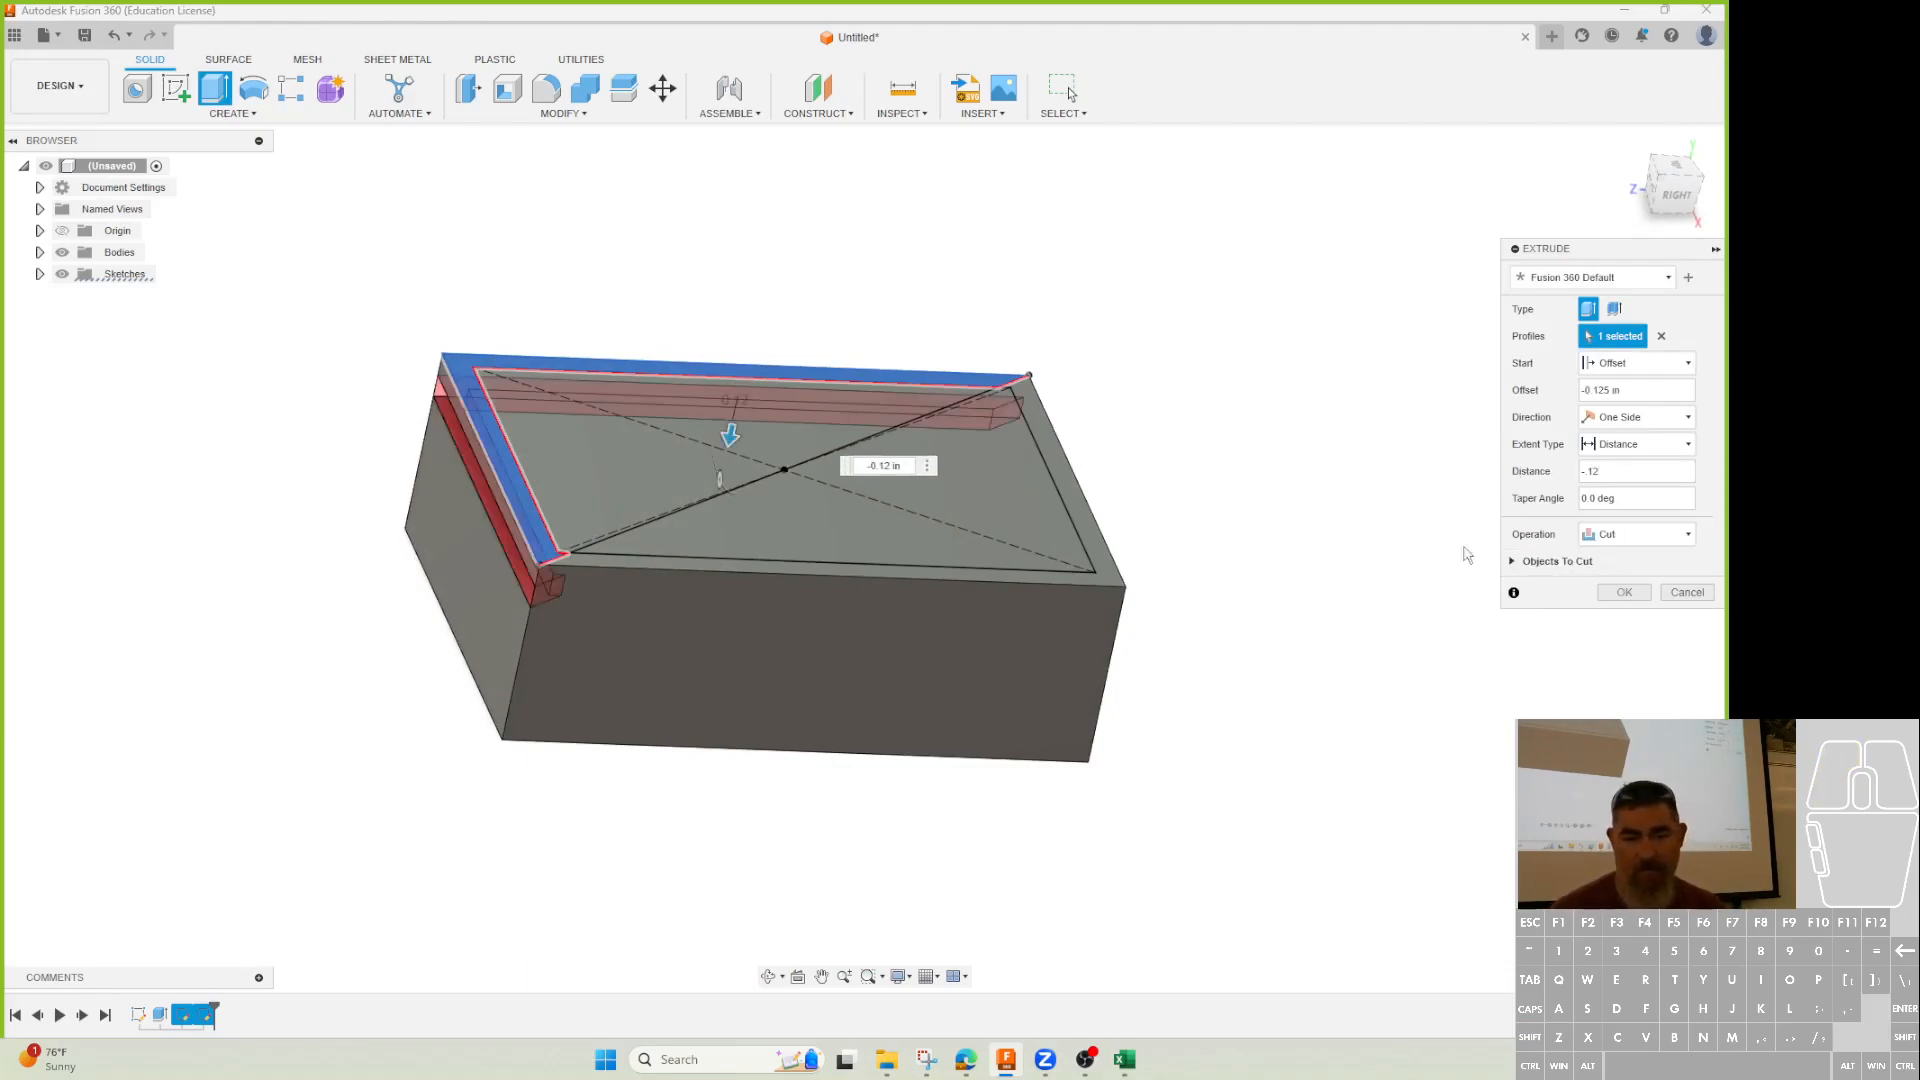
click(1010, 574)
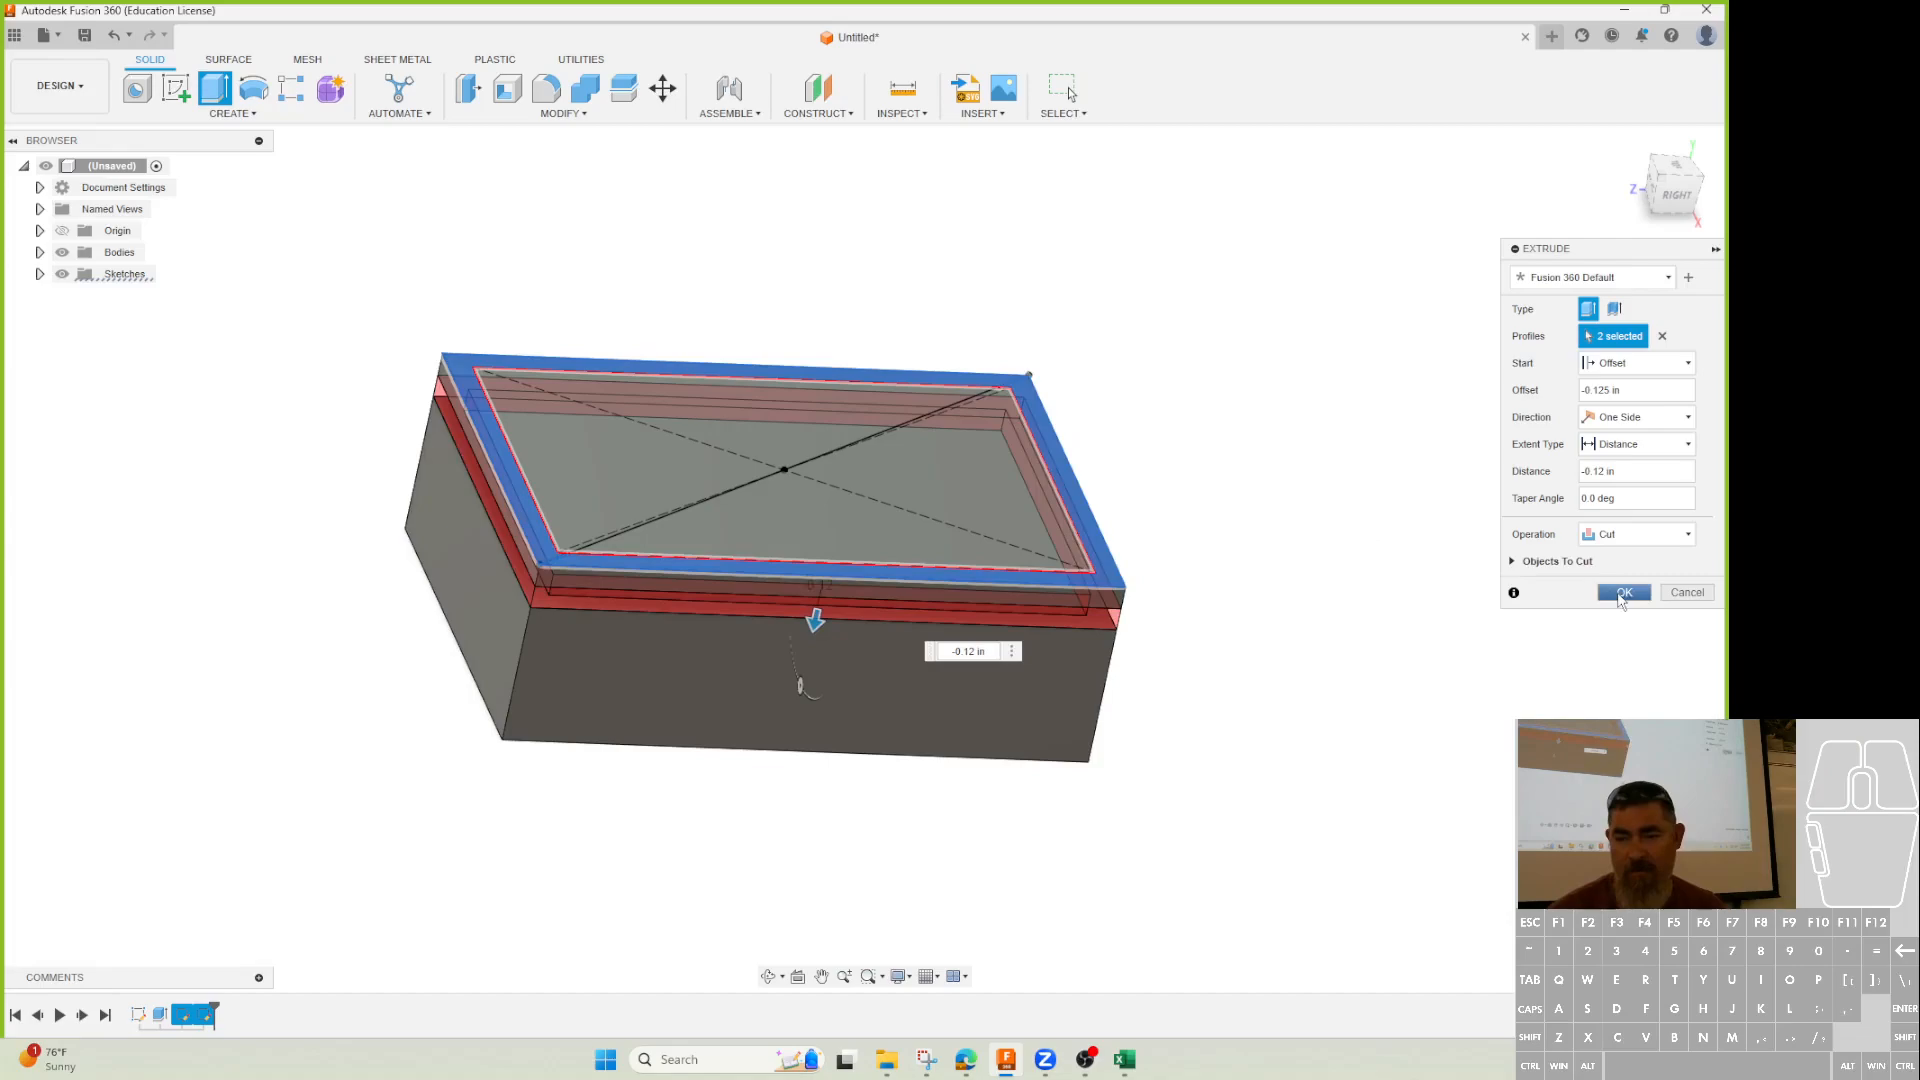
click(1624, 592)
mouse_move(1099, 699)
shift+middle_down()
mouse_move(1107, 790)
mouse_move(1099, 705)
shift+middle_up()
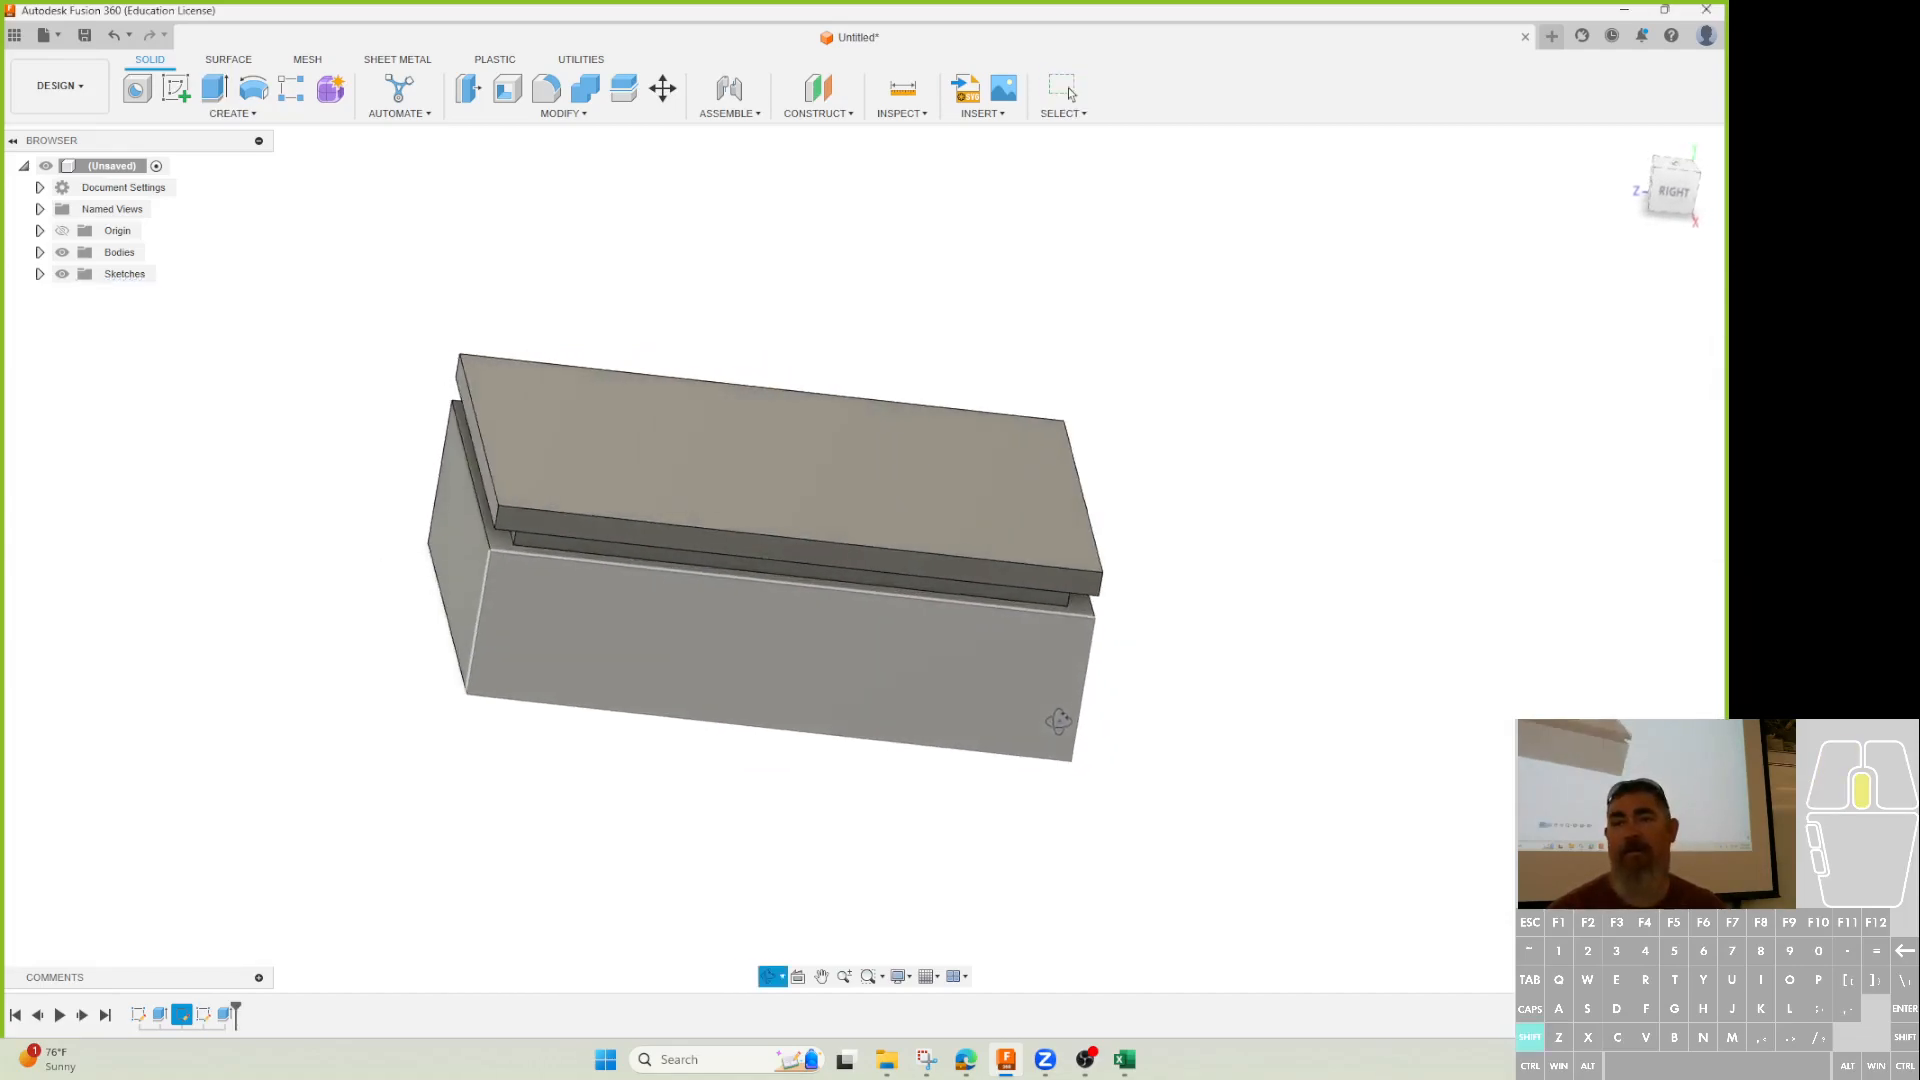
Pattern the groove cut along the block's vertical edge with 0.20 in spacing.
click(268, 118)
click(291, 88)
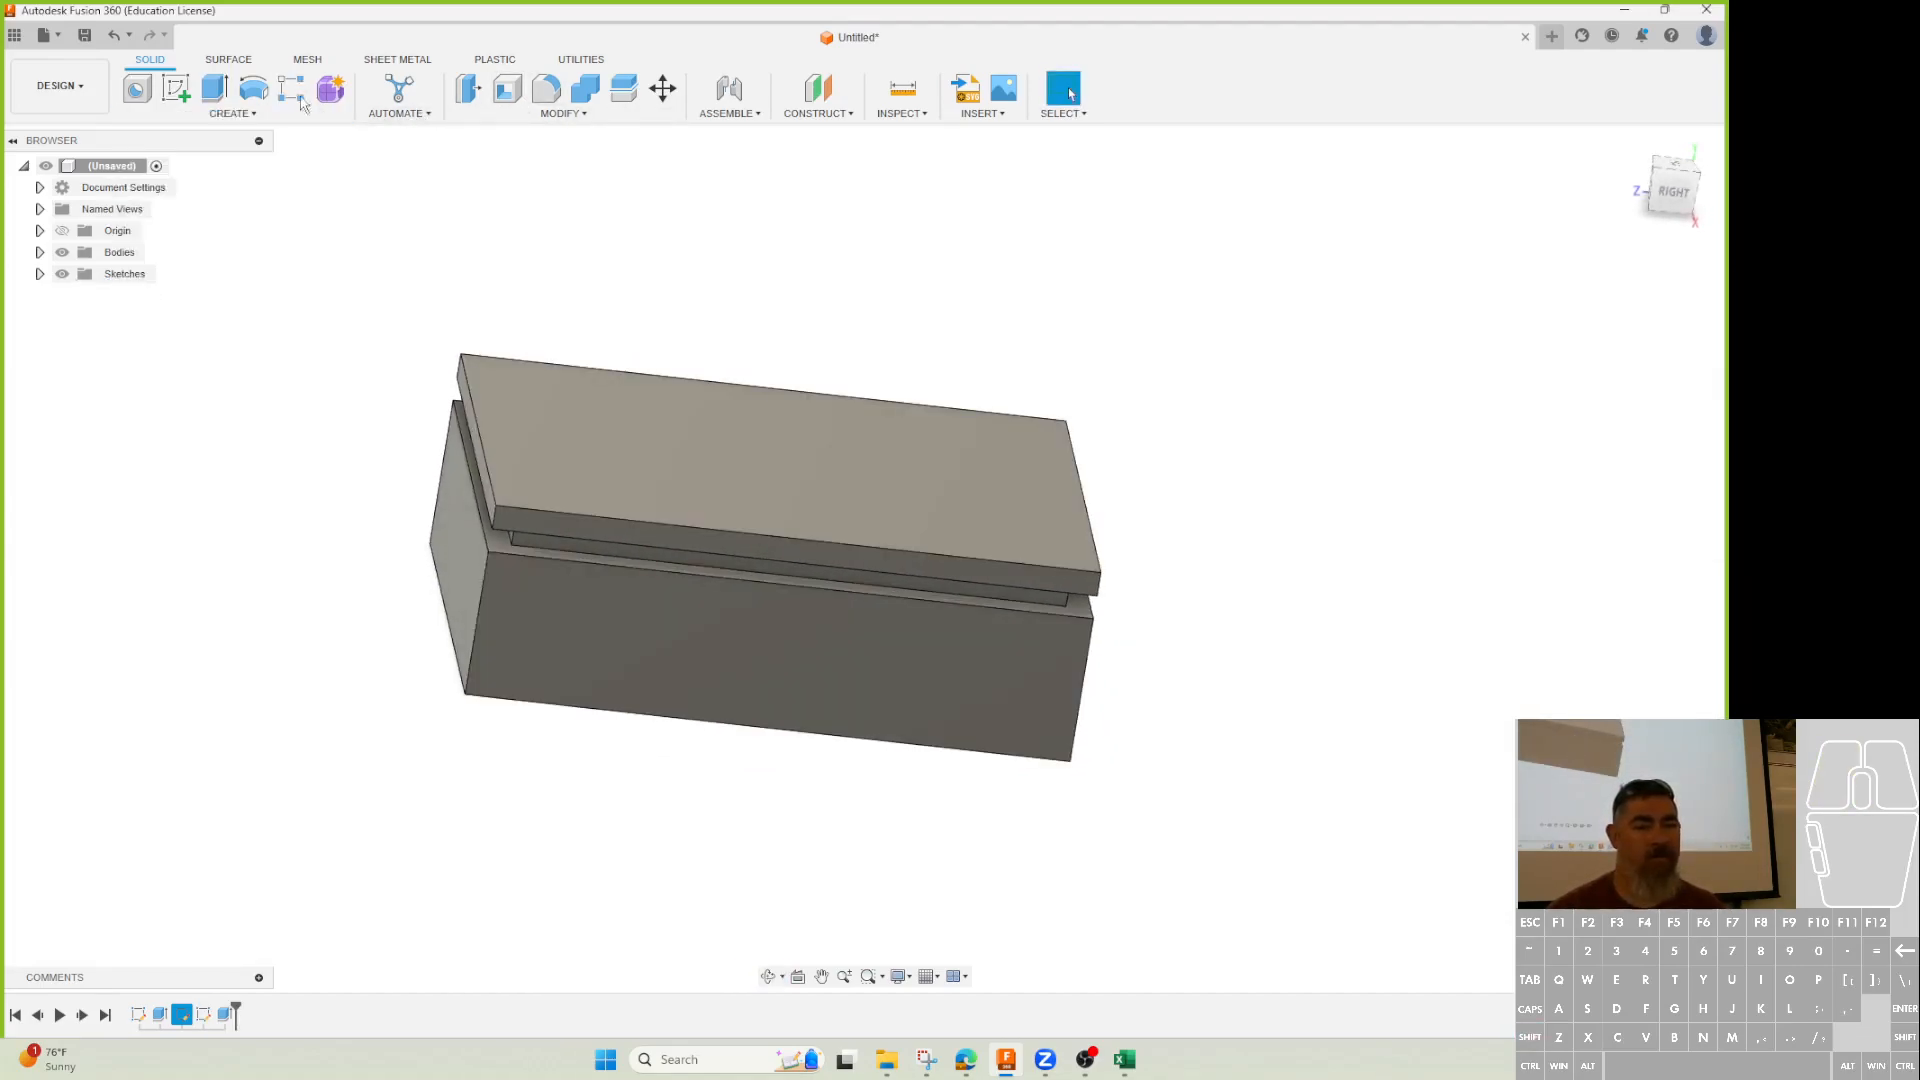
click(225, 1017)
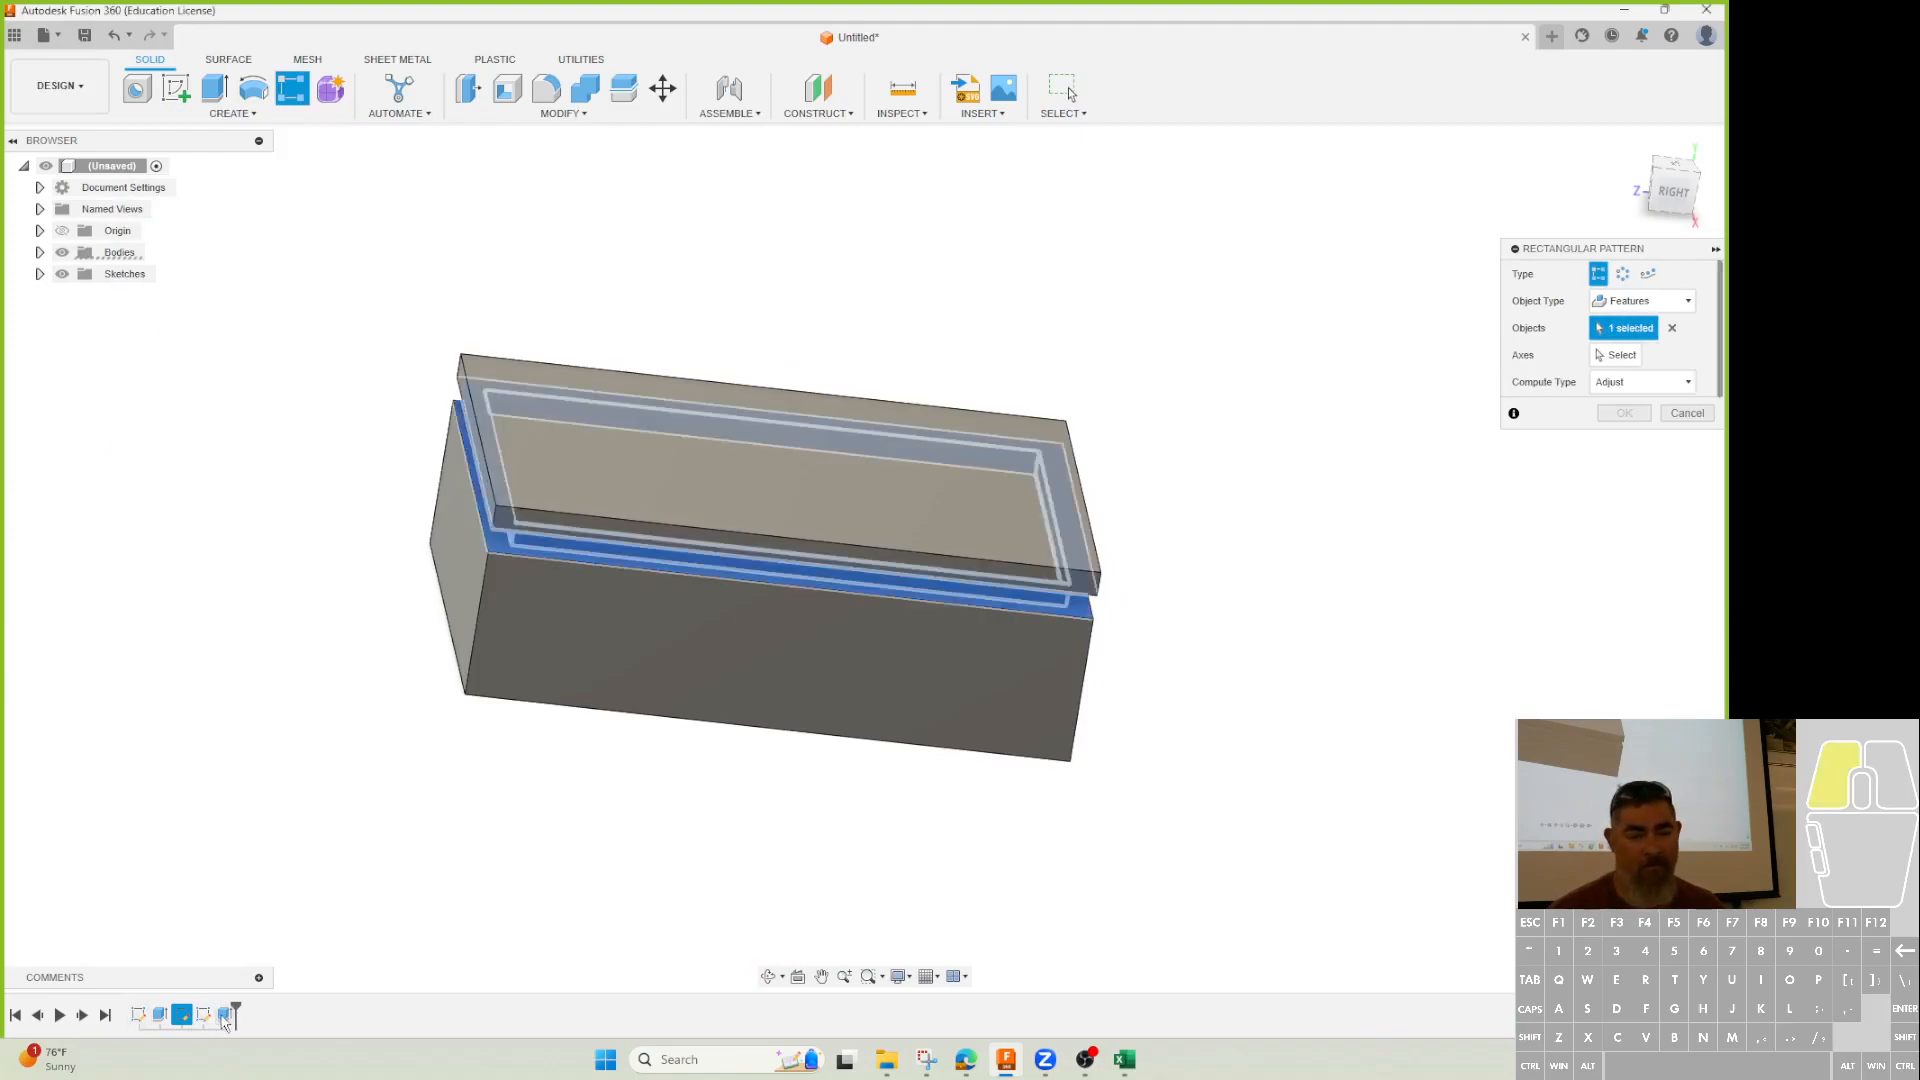
click(1621, 356)
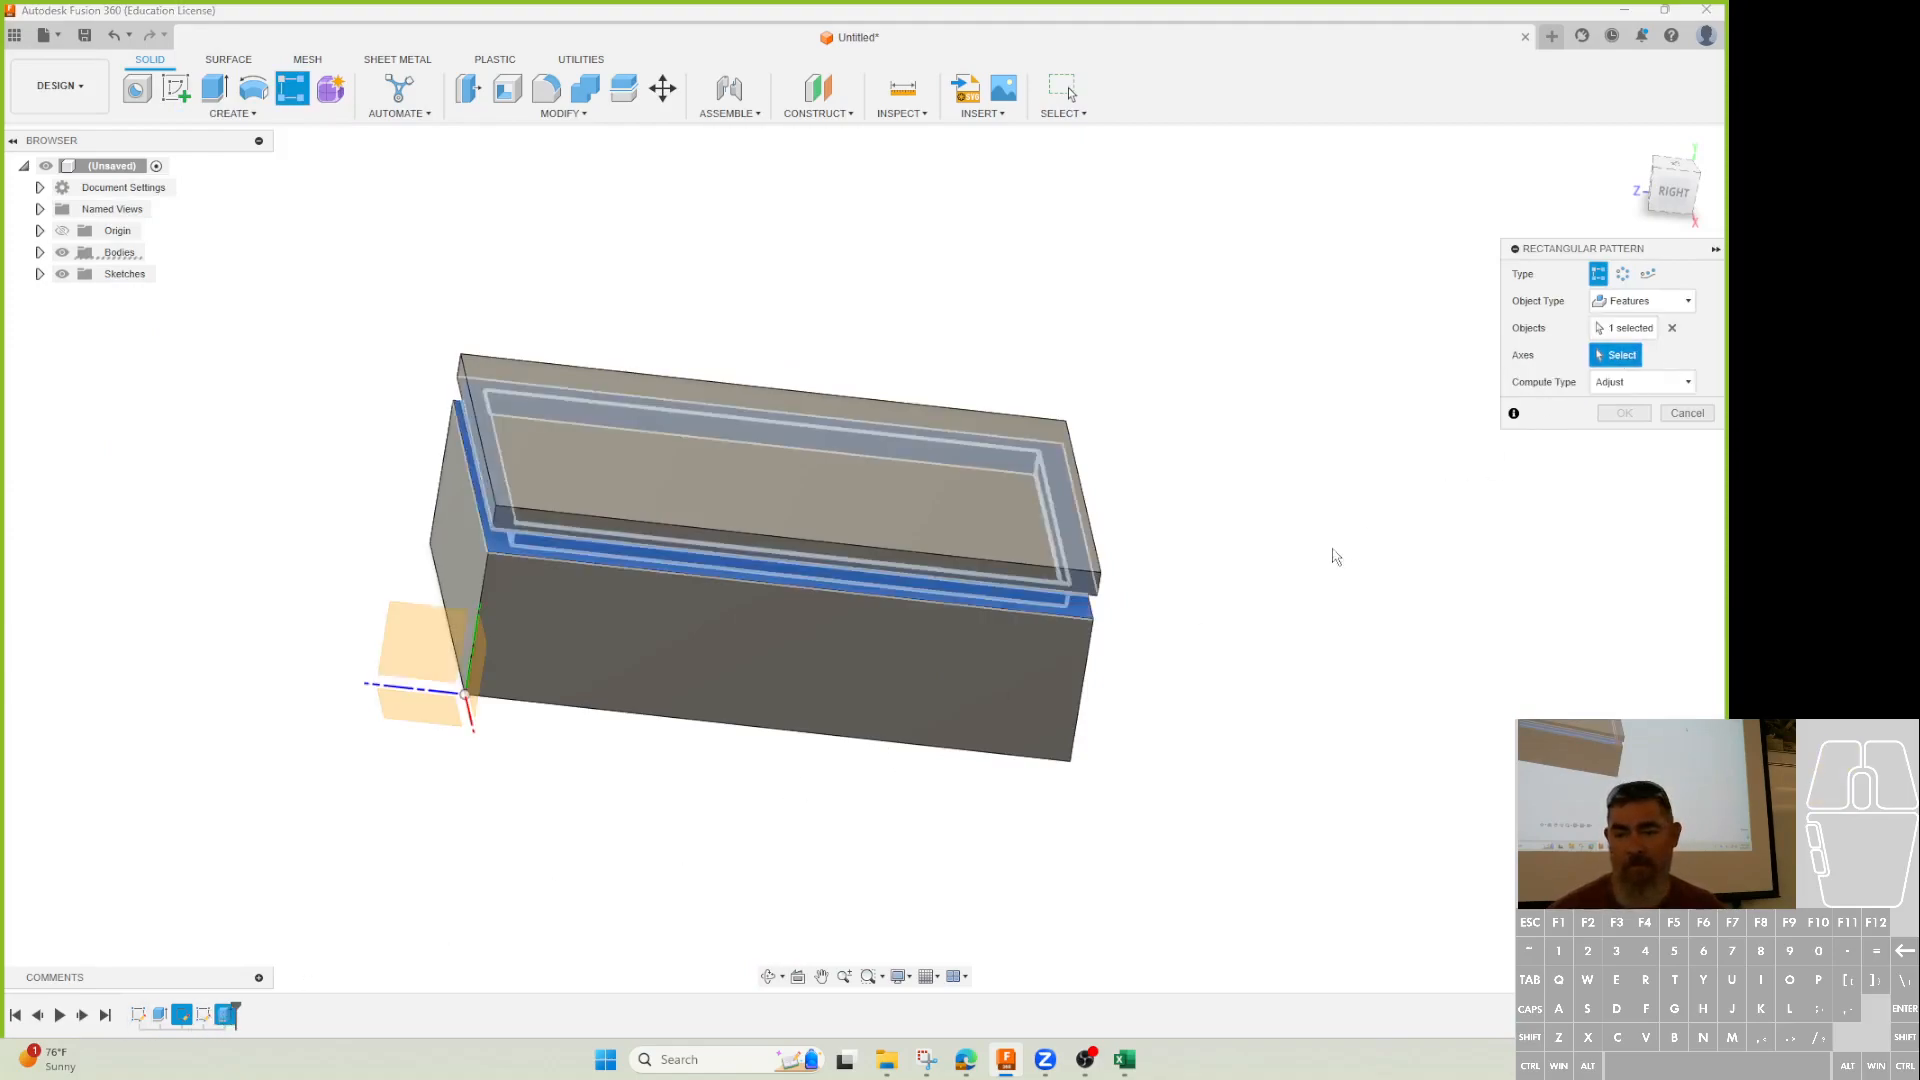
click(1084, 680)
drag(767, 515, 767, 550)
click(1624, 710)
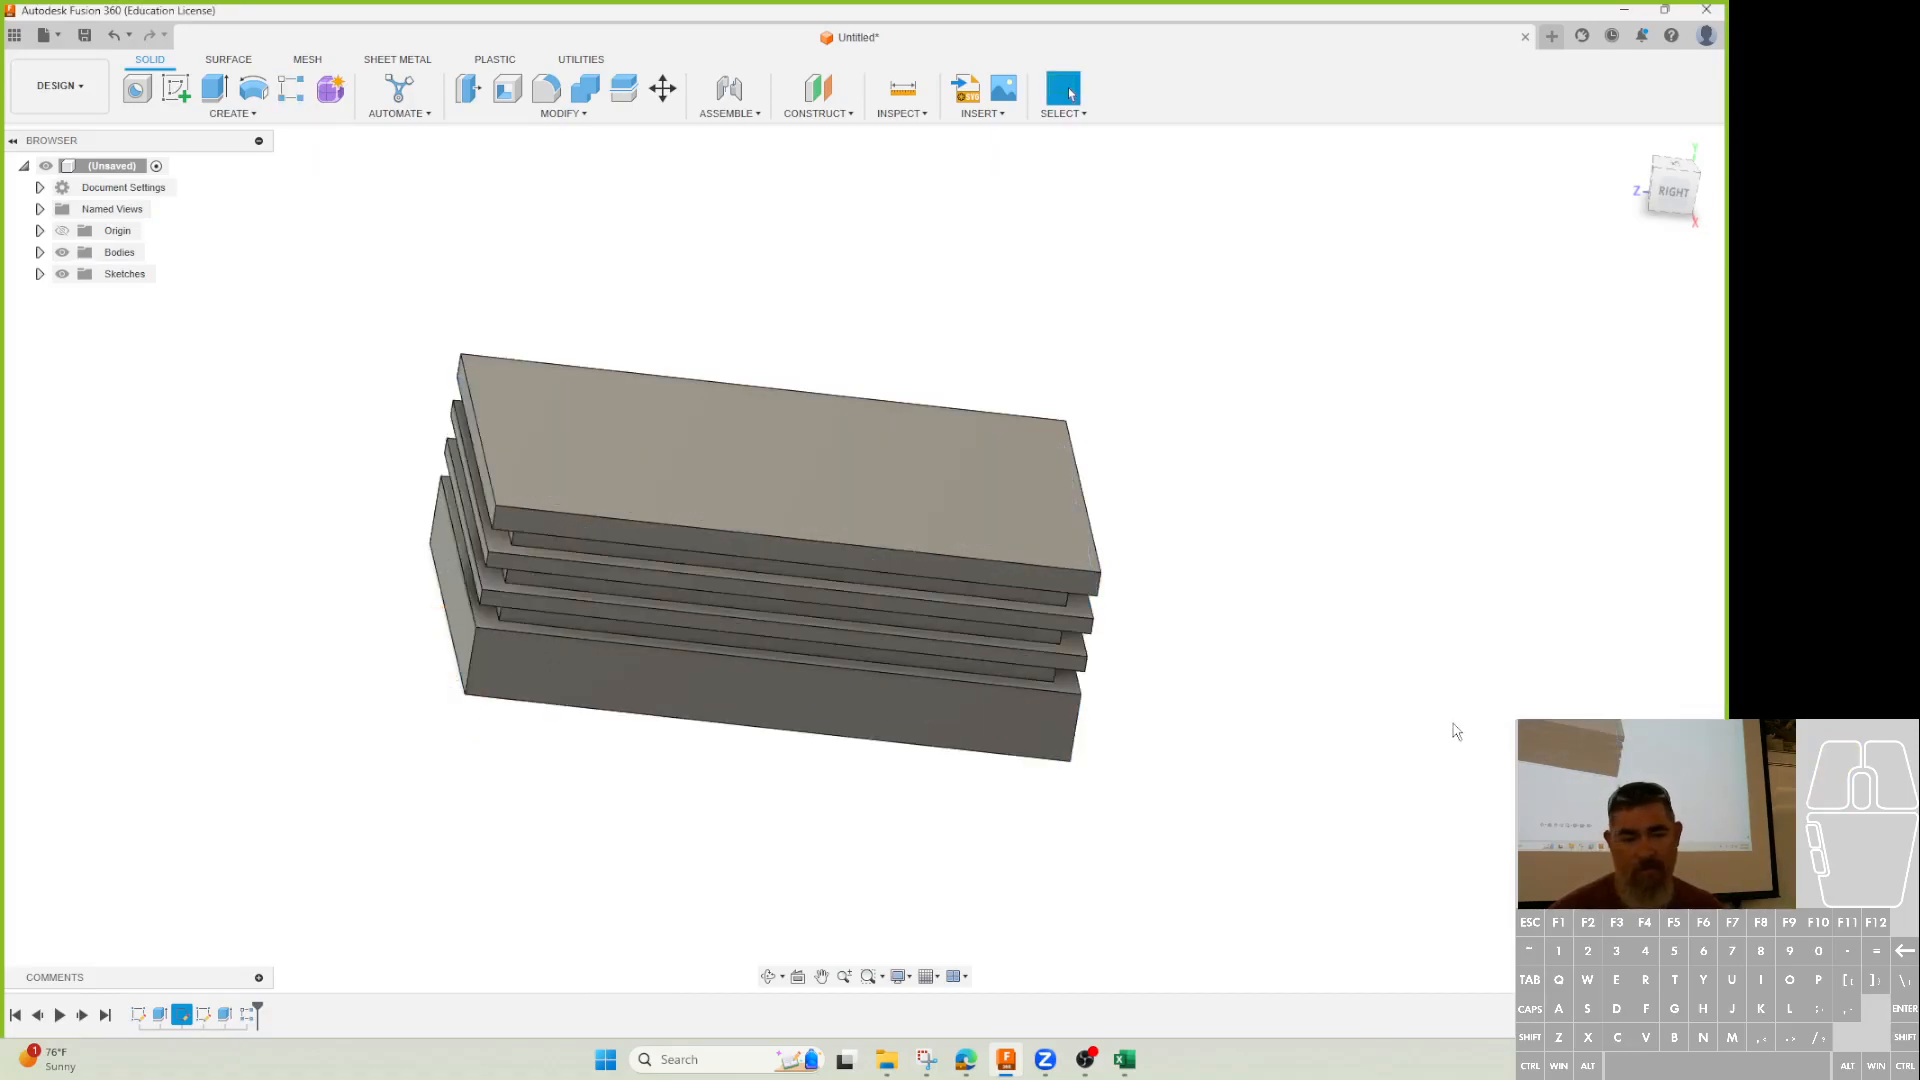
Inspect the patterned grooves, then delete the rectangular pattern from the timeline.
mouse_move(1458, 722)
shift+middle_down()
mouse_move(1440, 664)
mouse_move(1466, 695)
shift+middle_up()
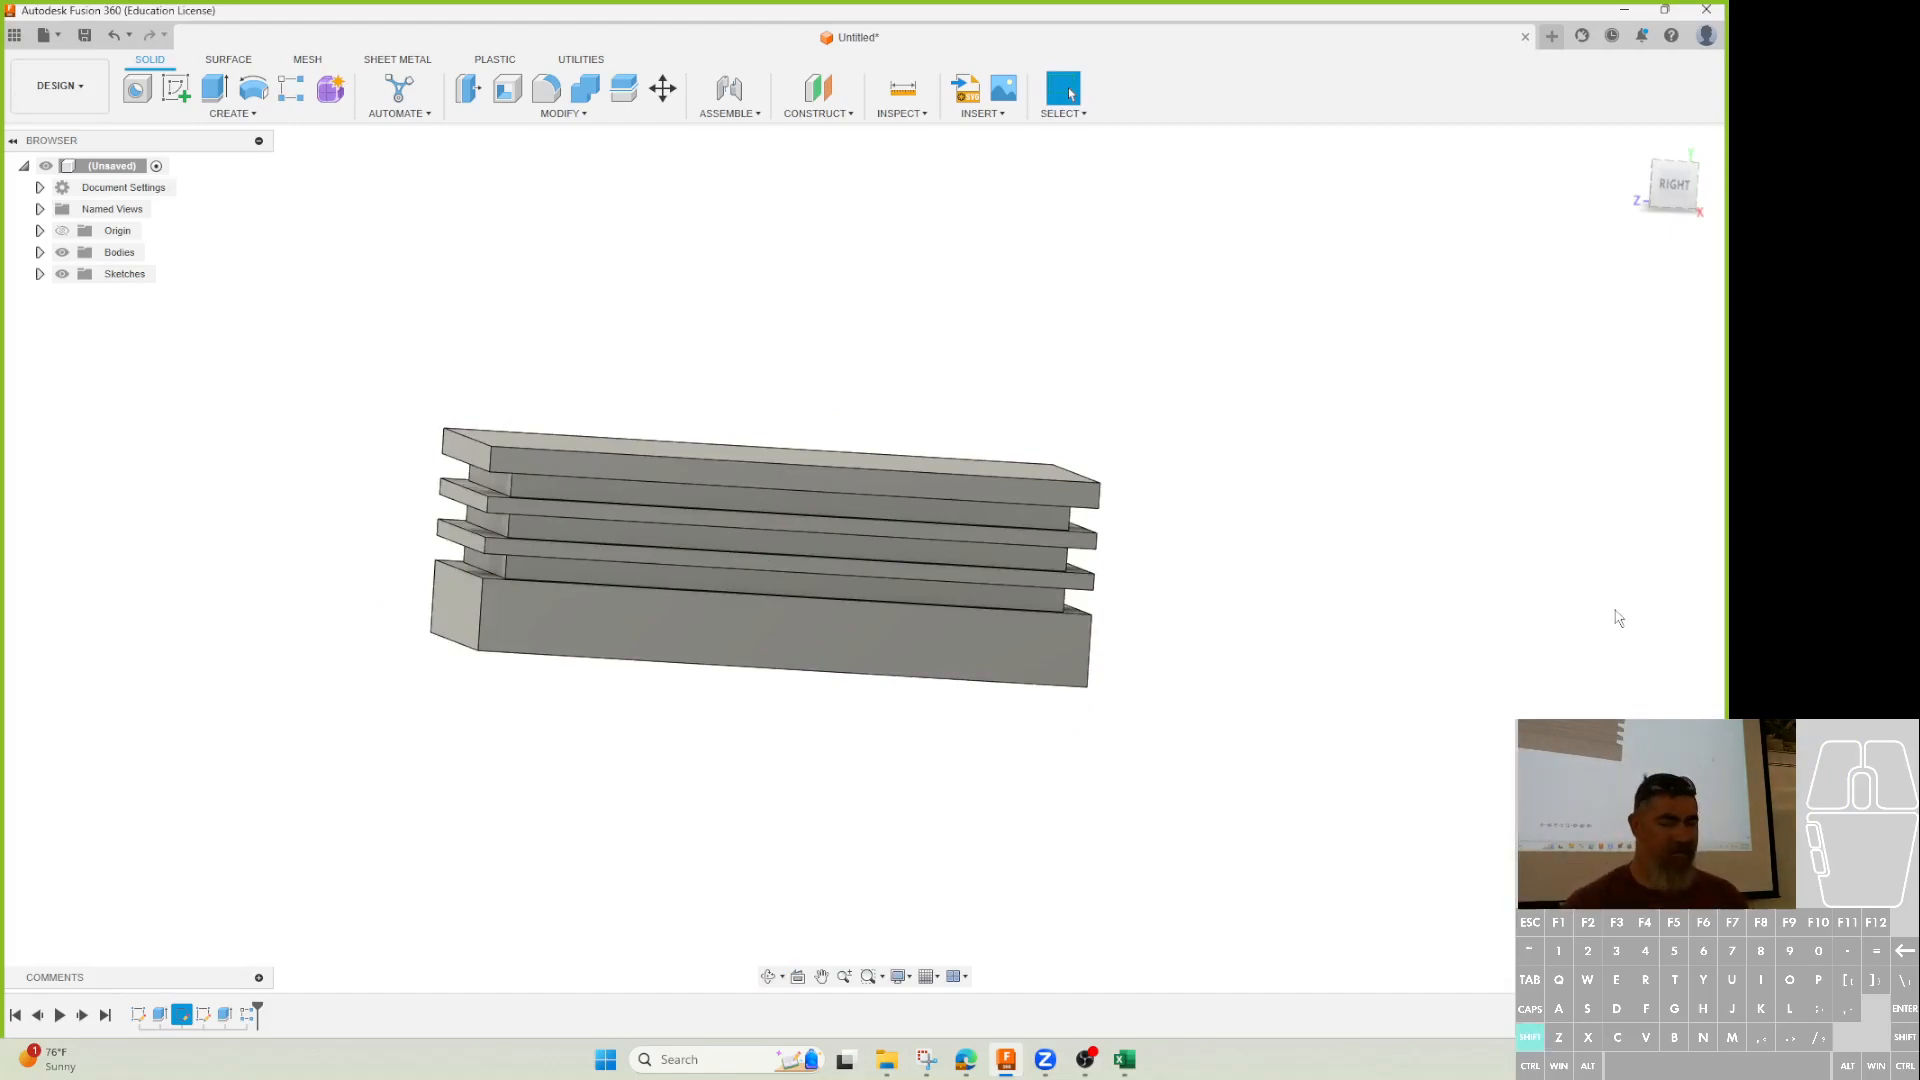
shift+middle_drag(1281, 754, 1281, 768)
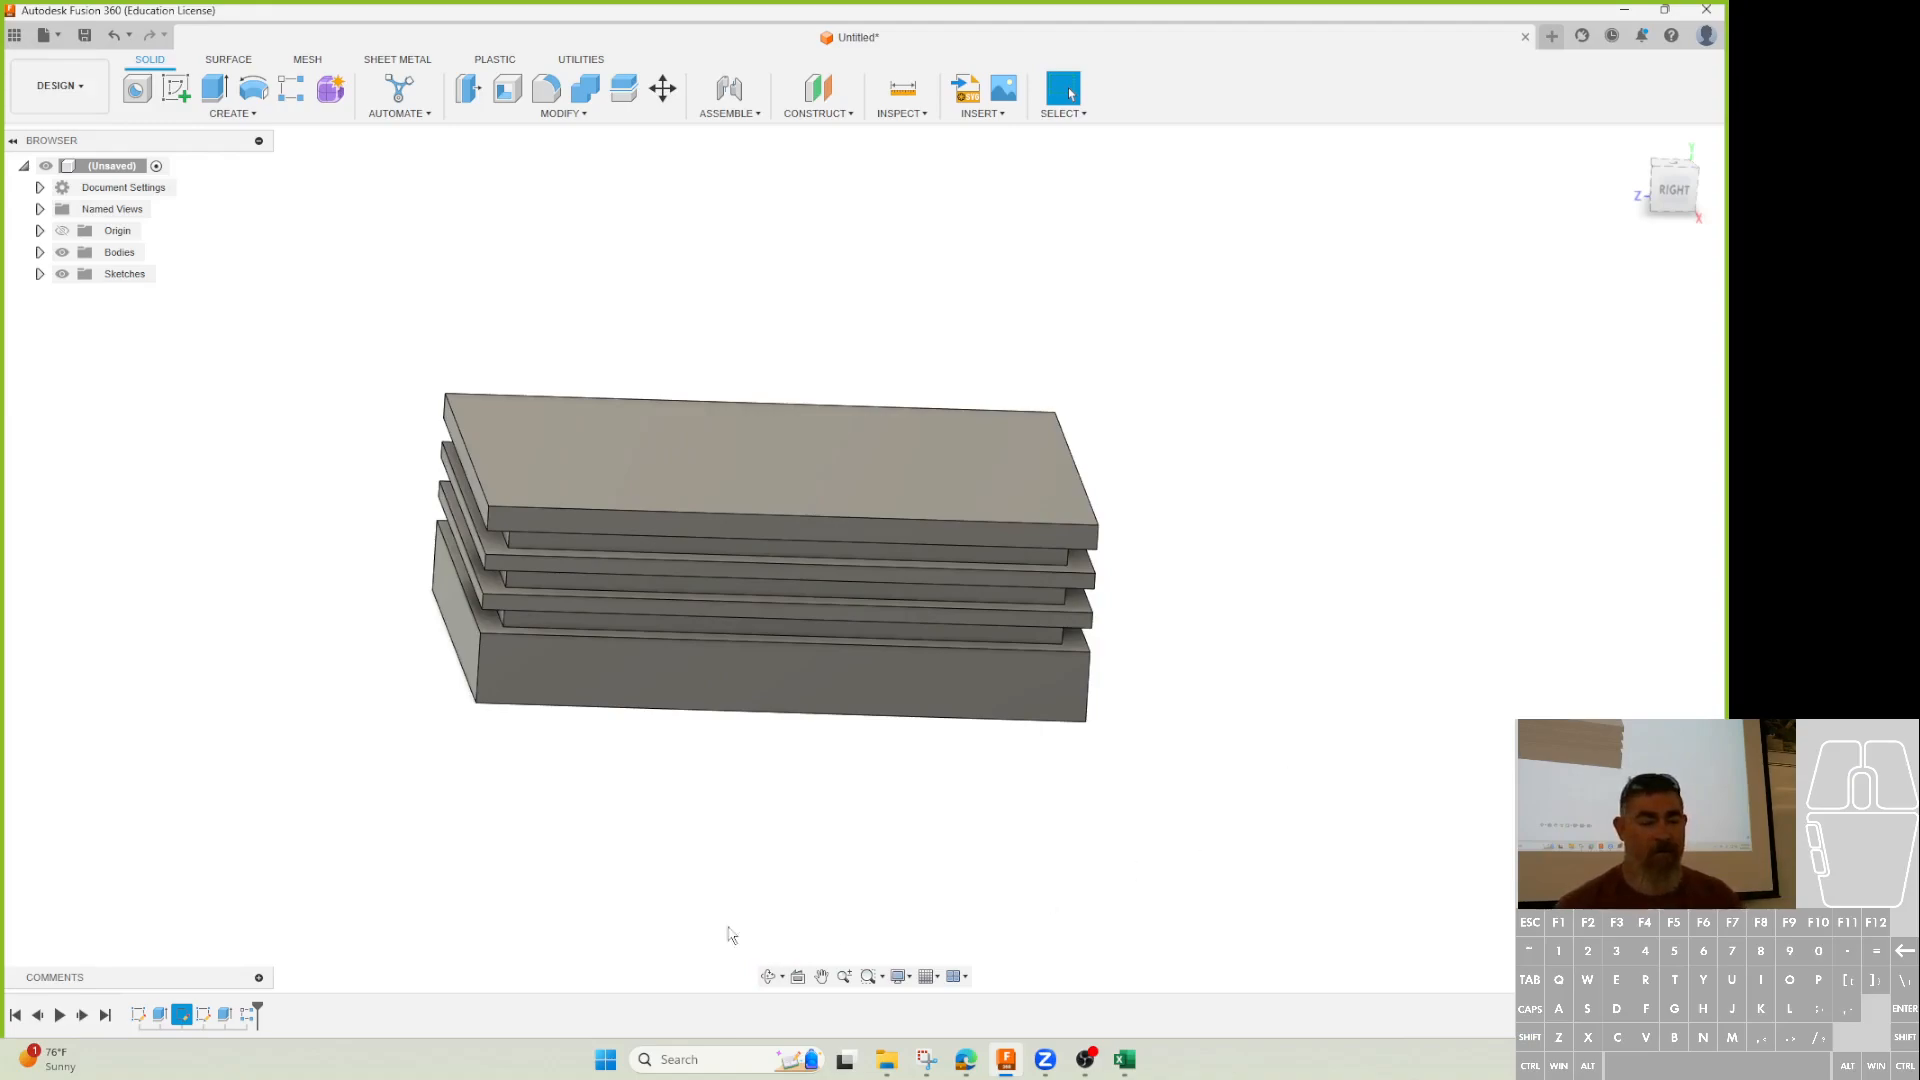
mouse_move(256, 1007)
mouse_down()
mouse_move(232, 1007)
mouse_move(254, 1012)
mouse_up()
key(Delete)
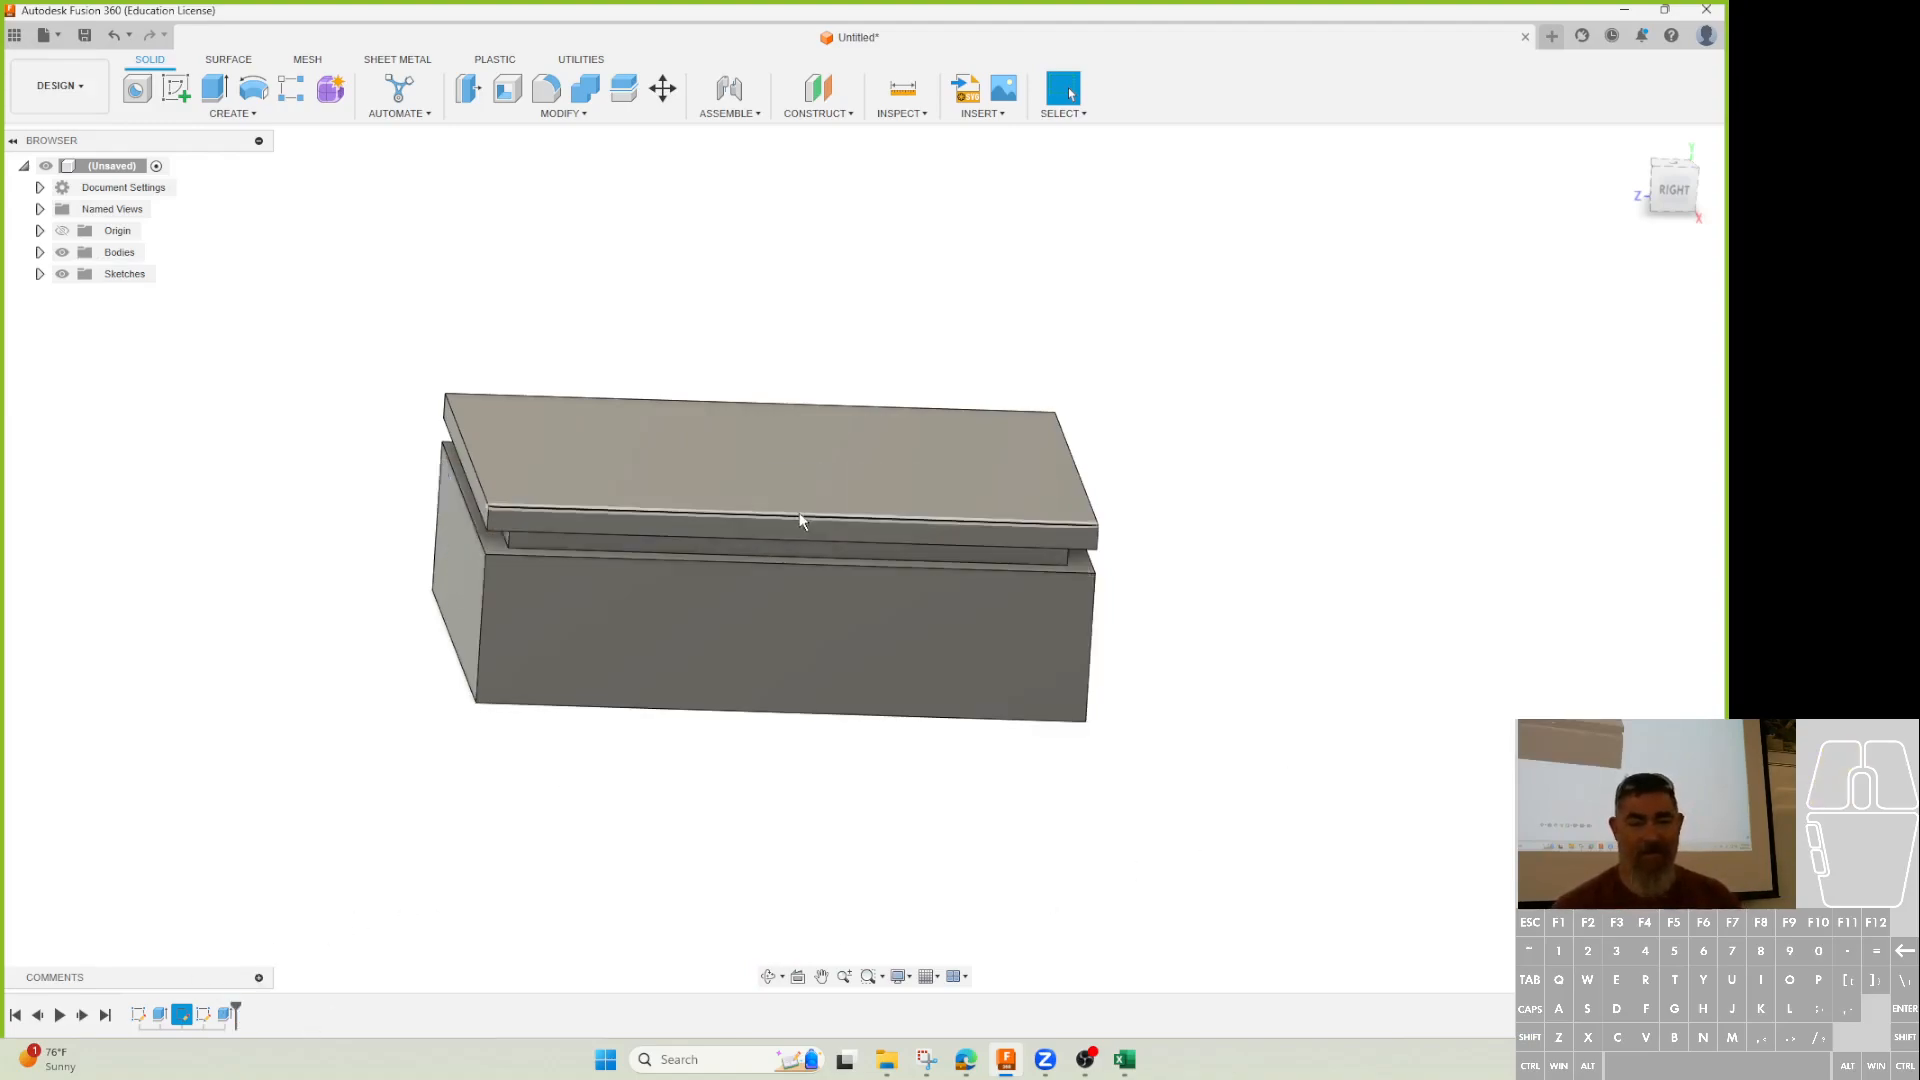
shift+middle_drag(596, 809, 599, 835)
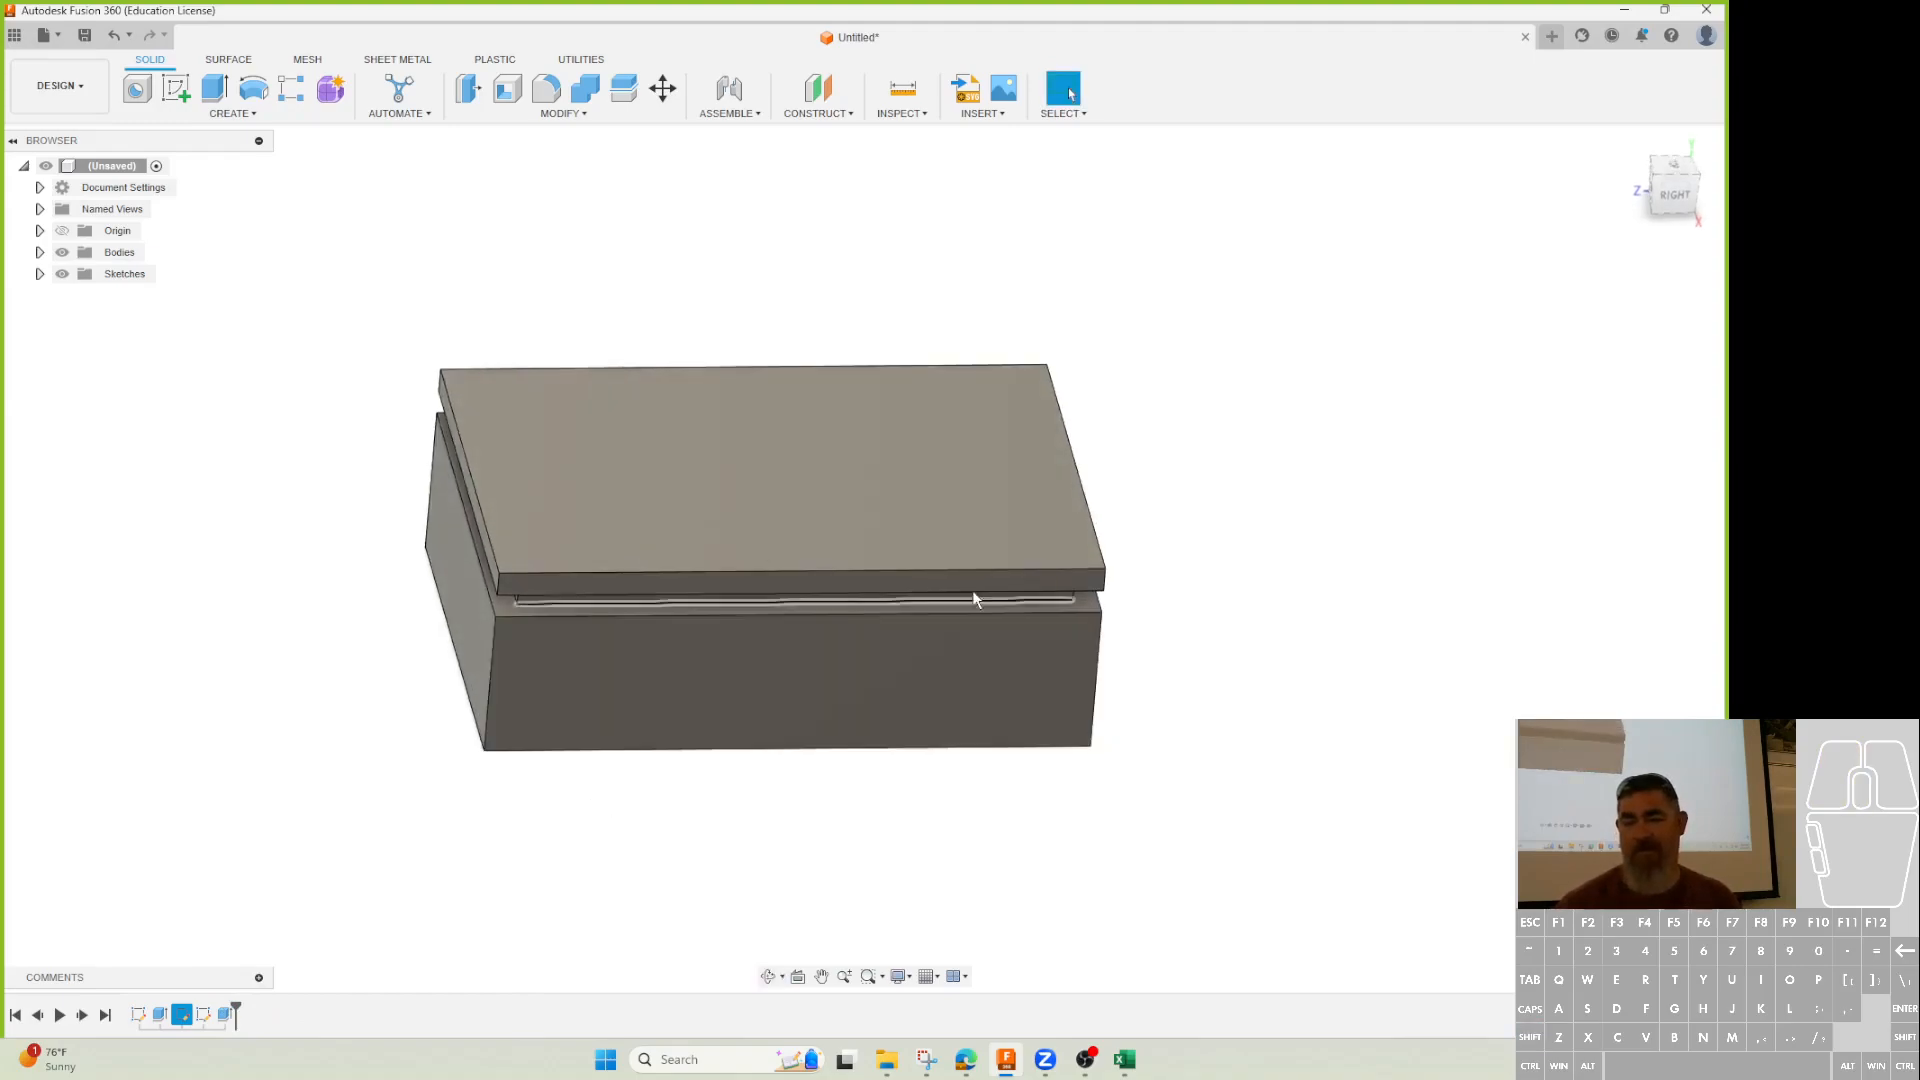
Reopen the groove's sketch and extrude cut, confirming both without changes.
click(203, 1020)
double_click(203, 1021)
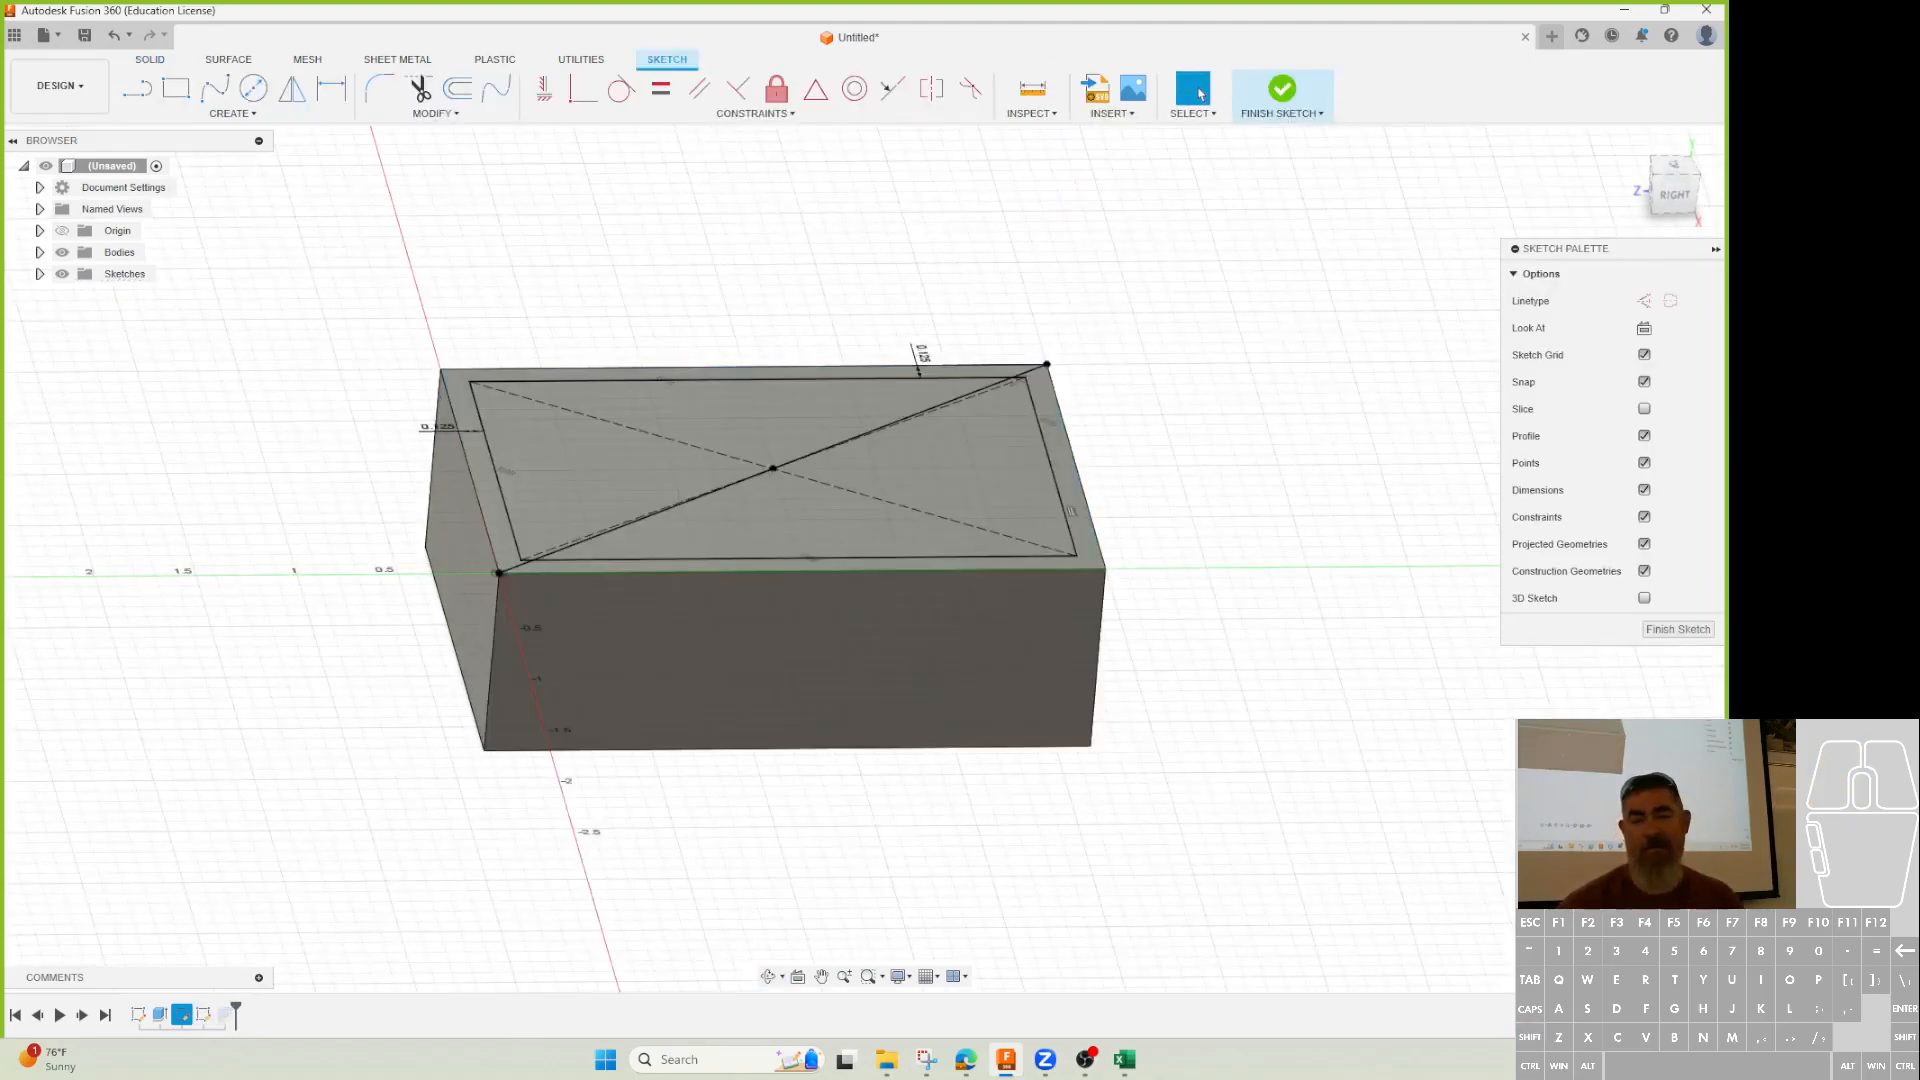
click(1679, 630)
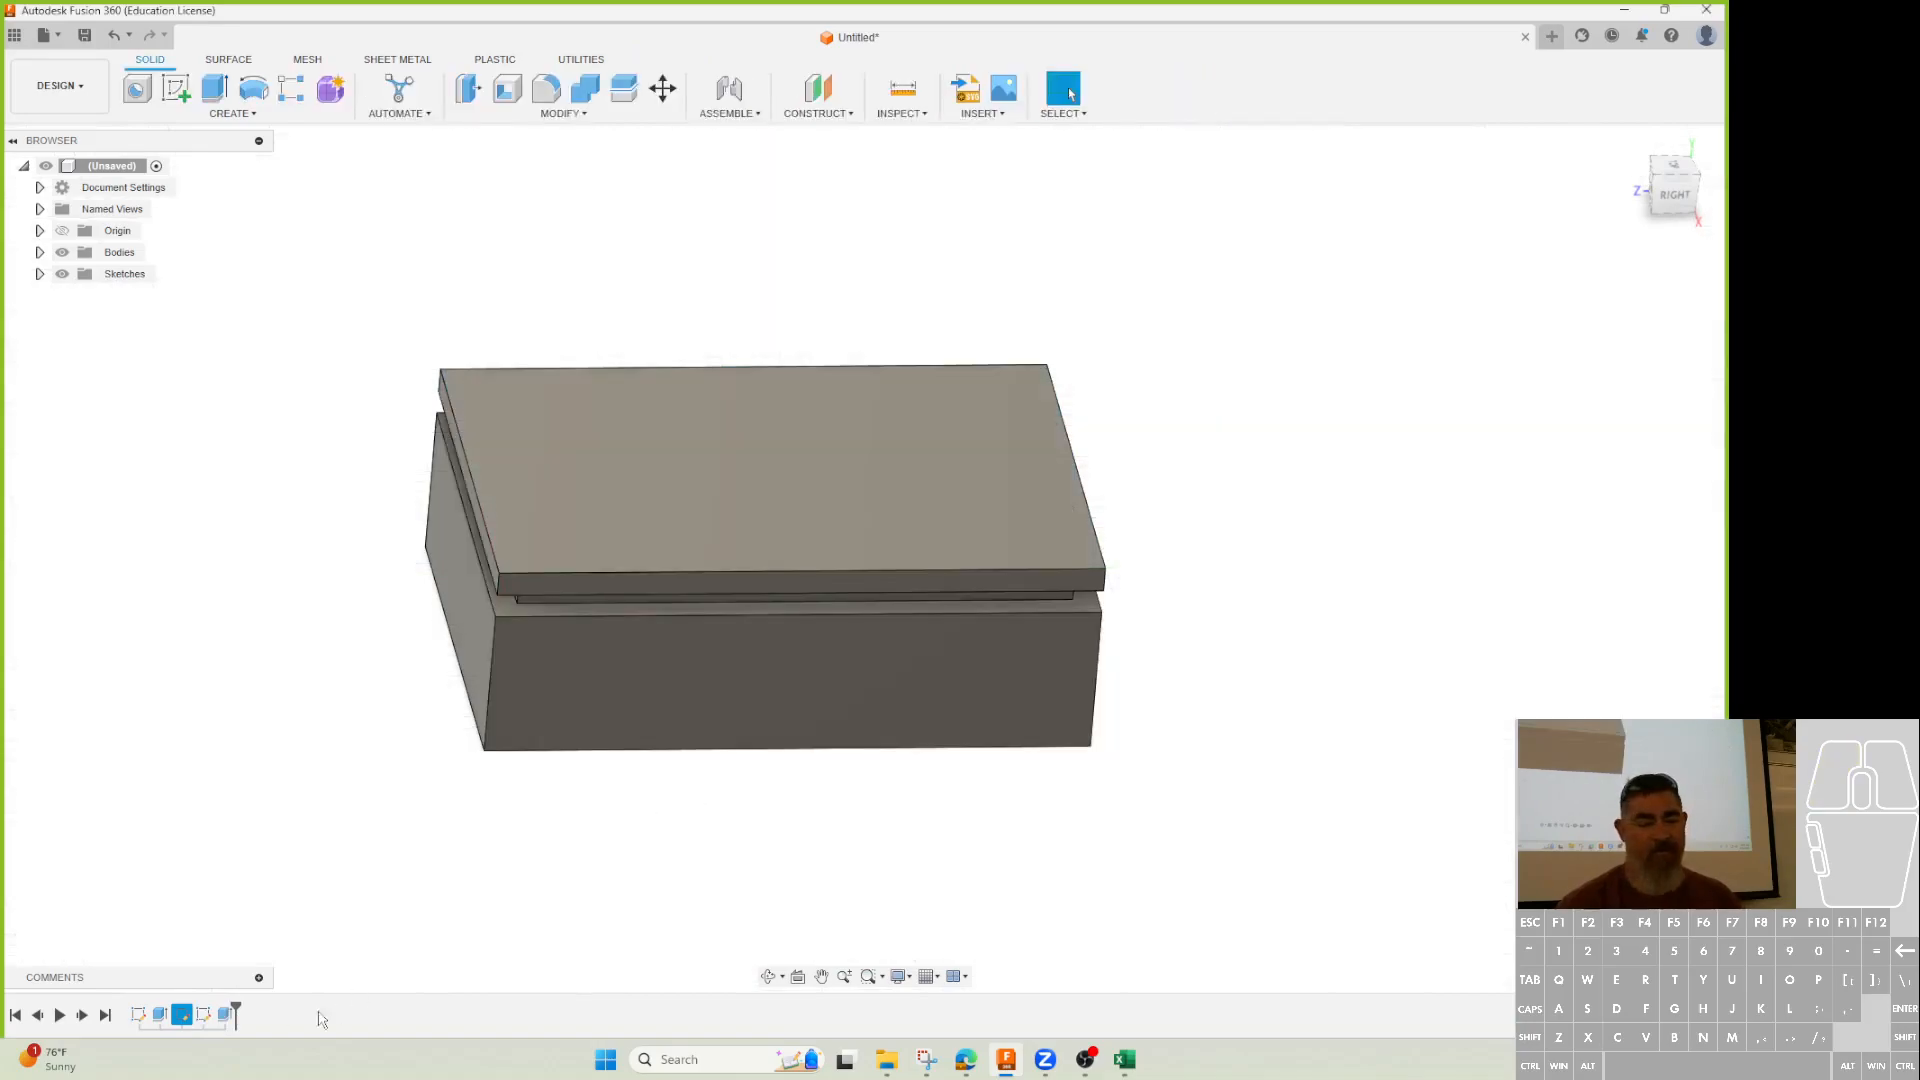
double_click(212, 1013)
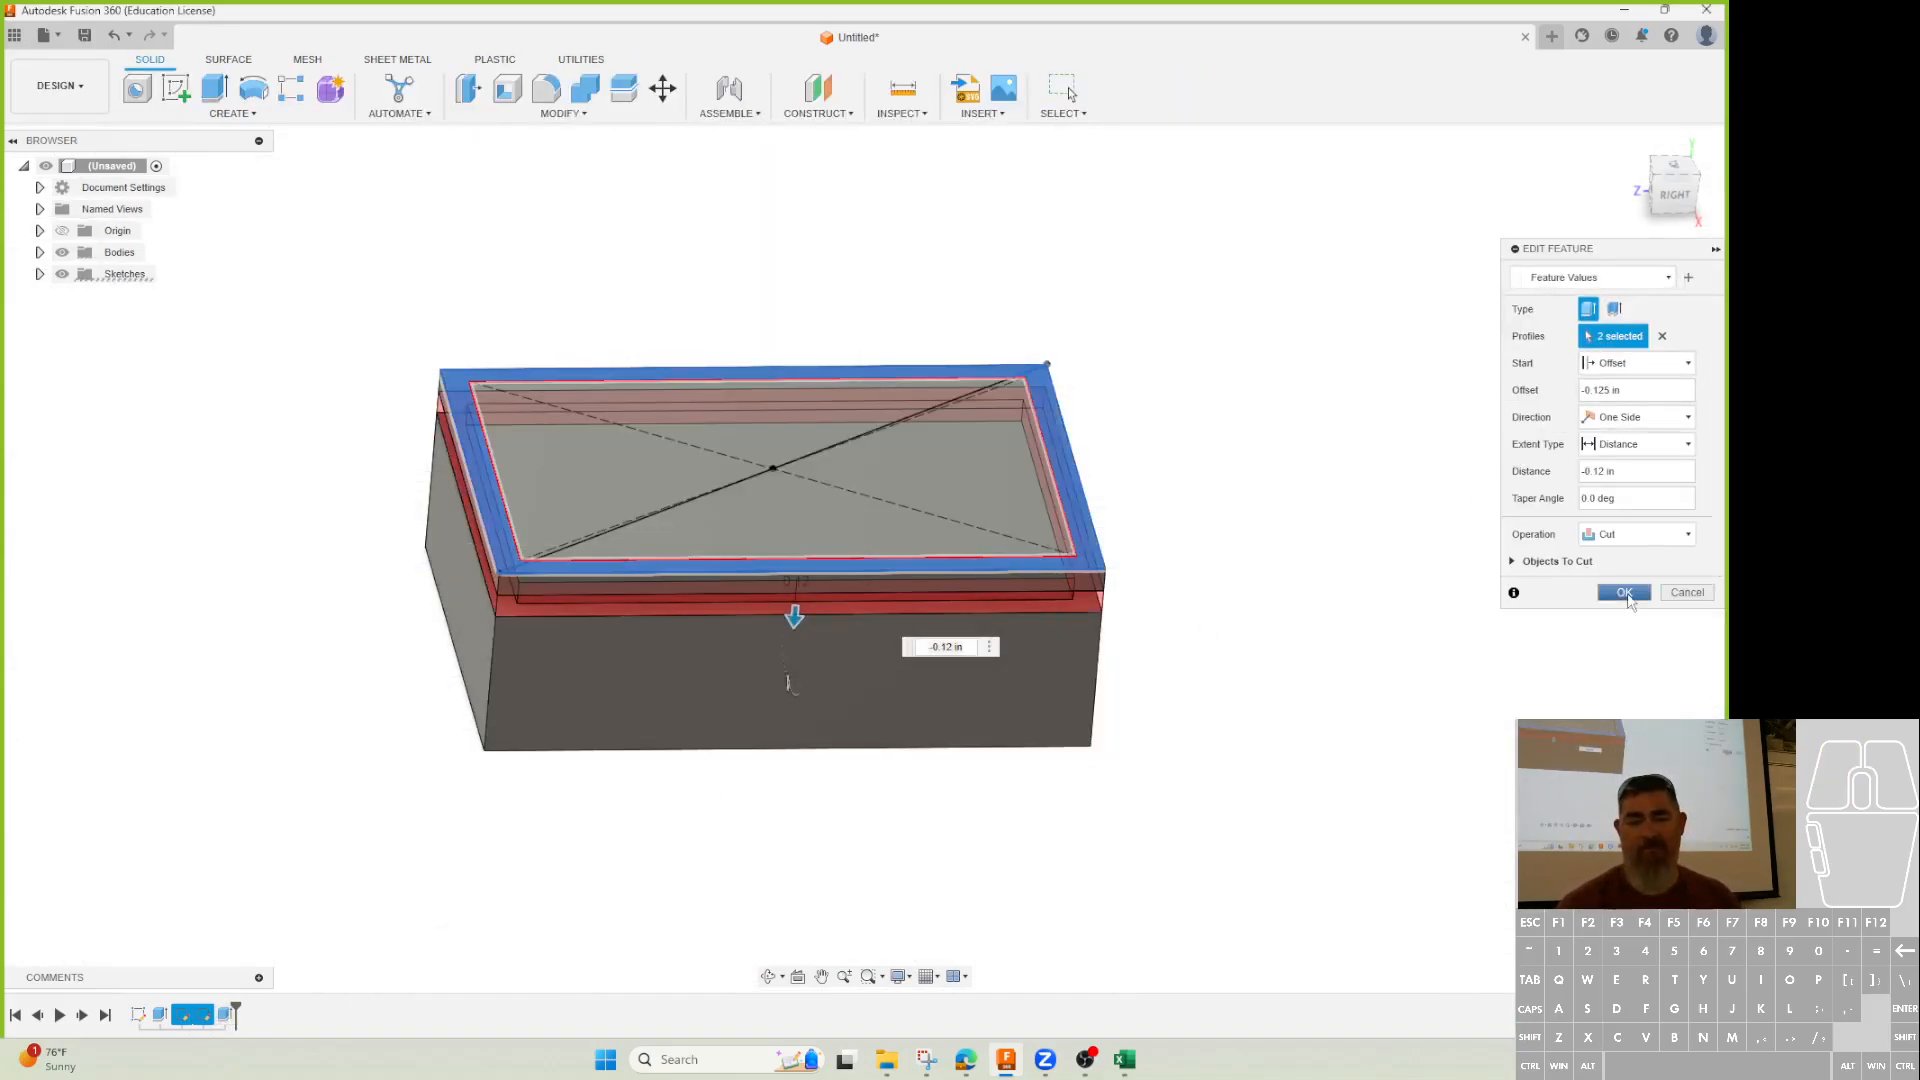
click(1623, 592)
click(292, 88)
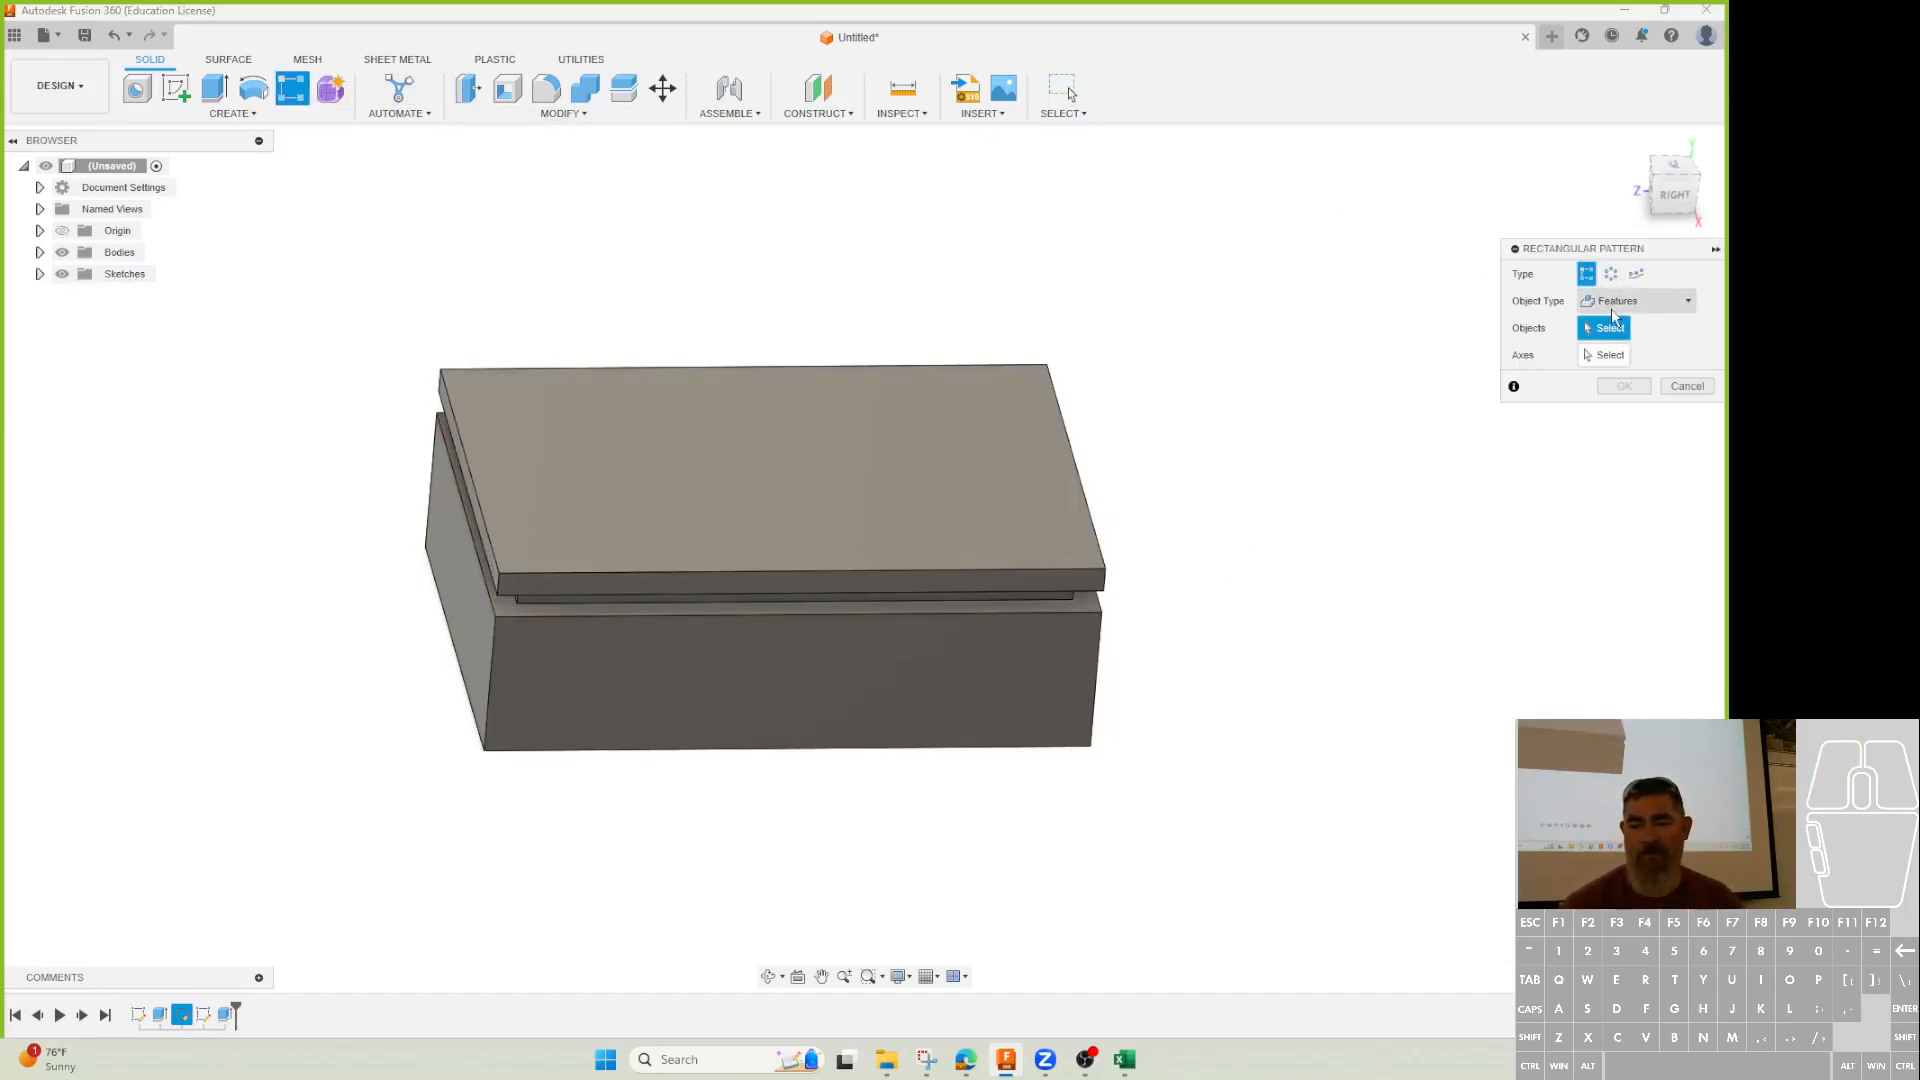
Pattern the groove cut down the vertical edge at -0.20 in spacing and orbit to check.
click(224, 1014)
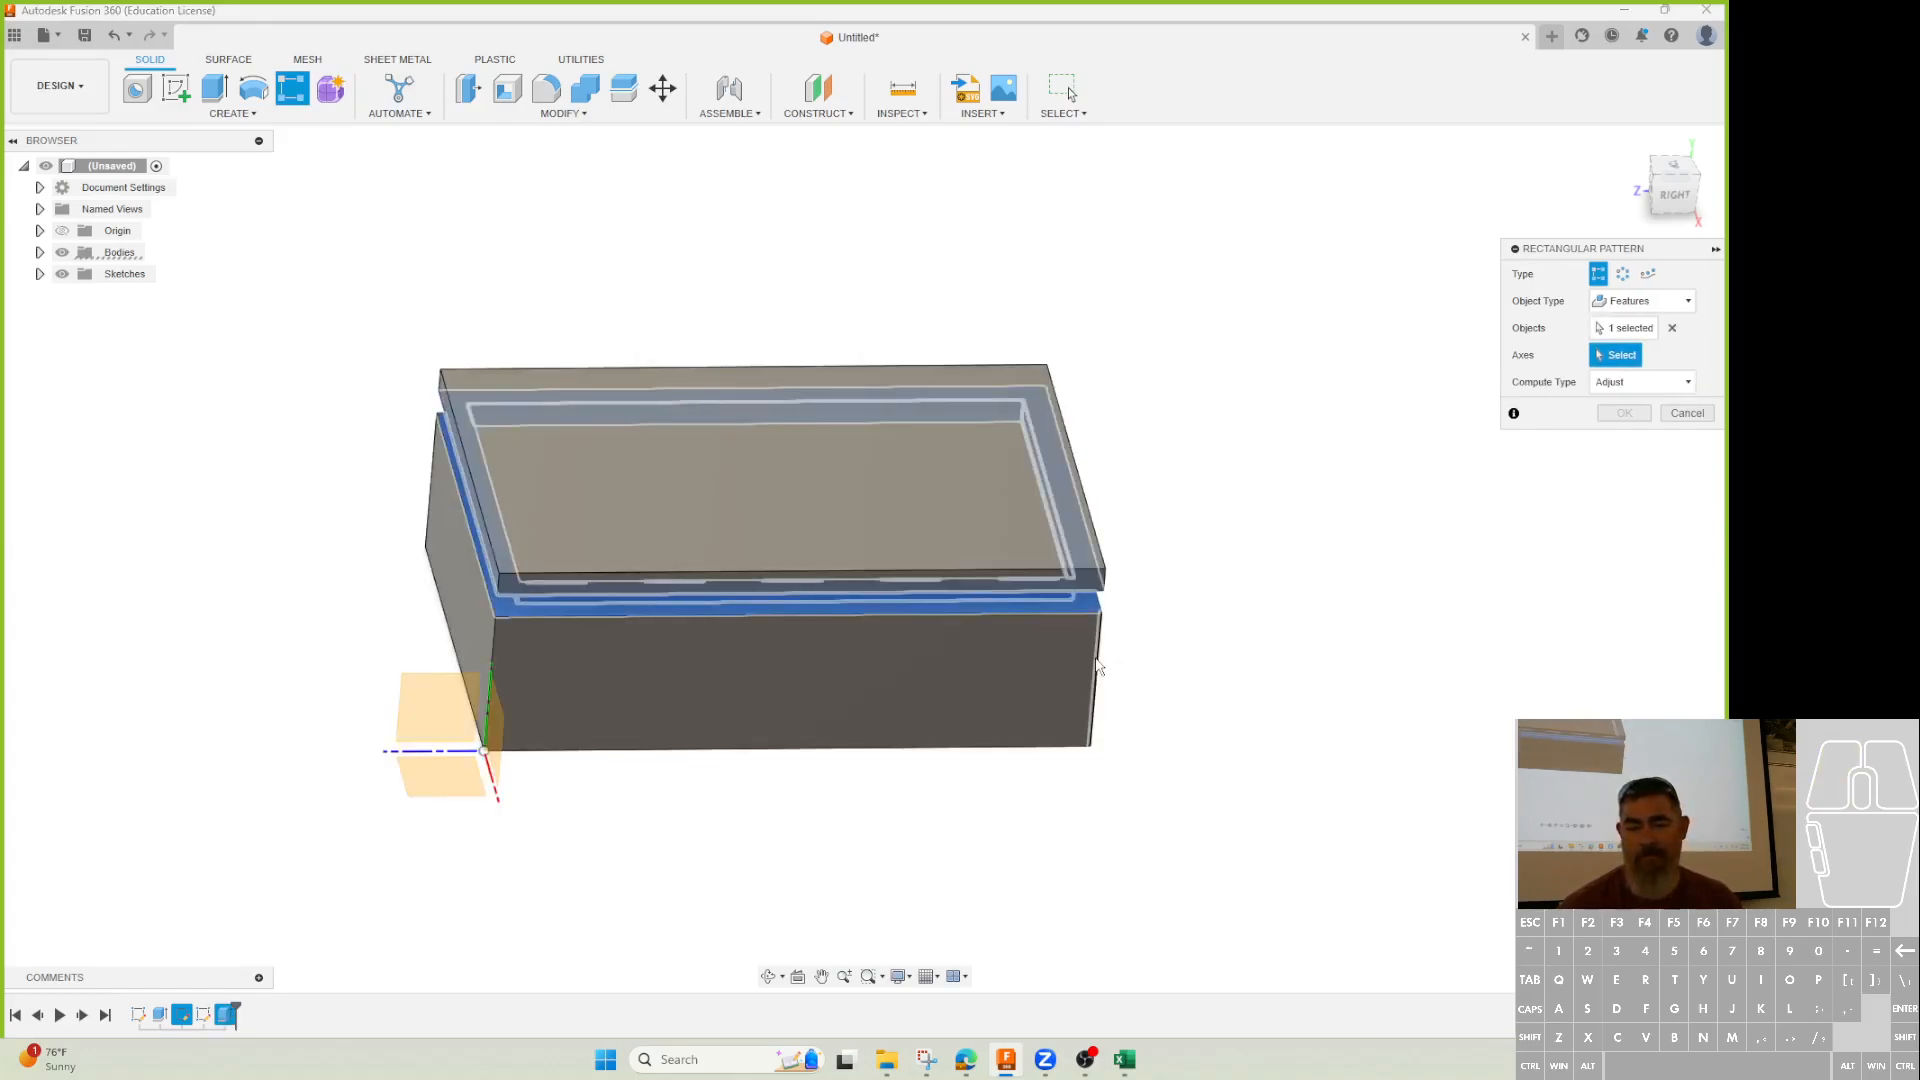
click(1097, 680)
drag(773, 497, 766, 525)
click(1642, 712)
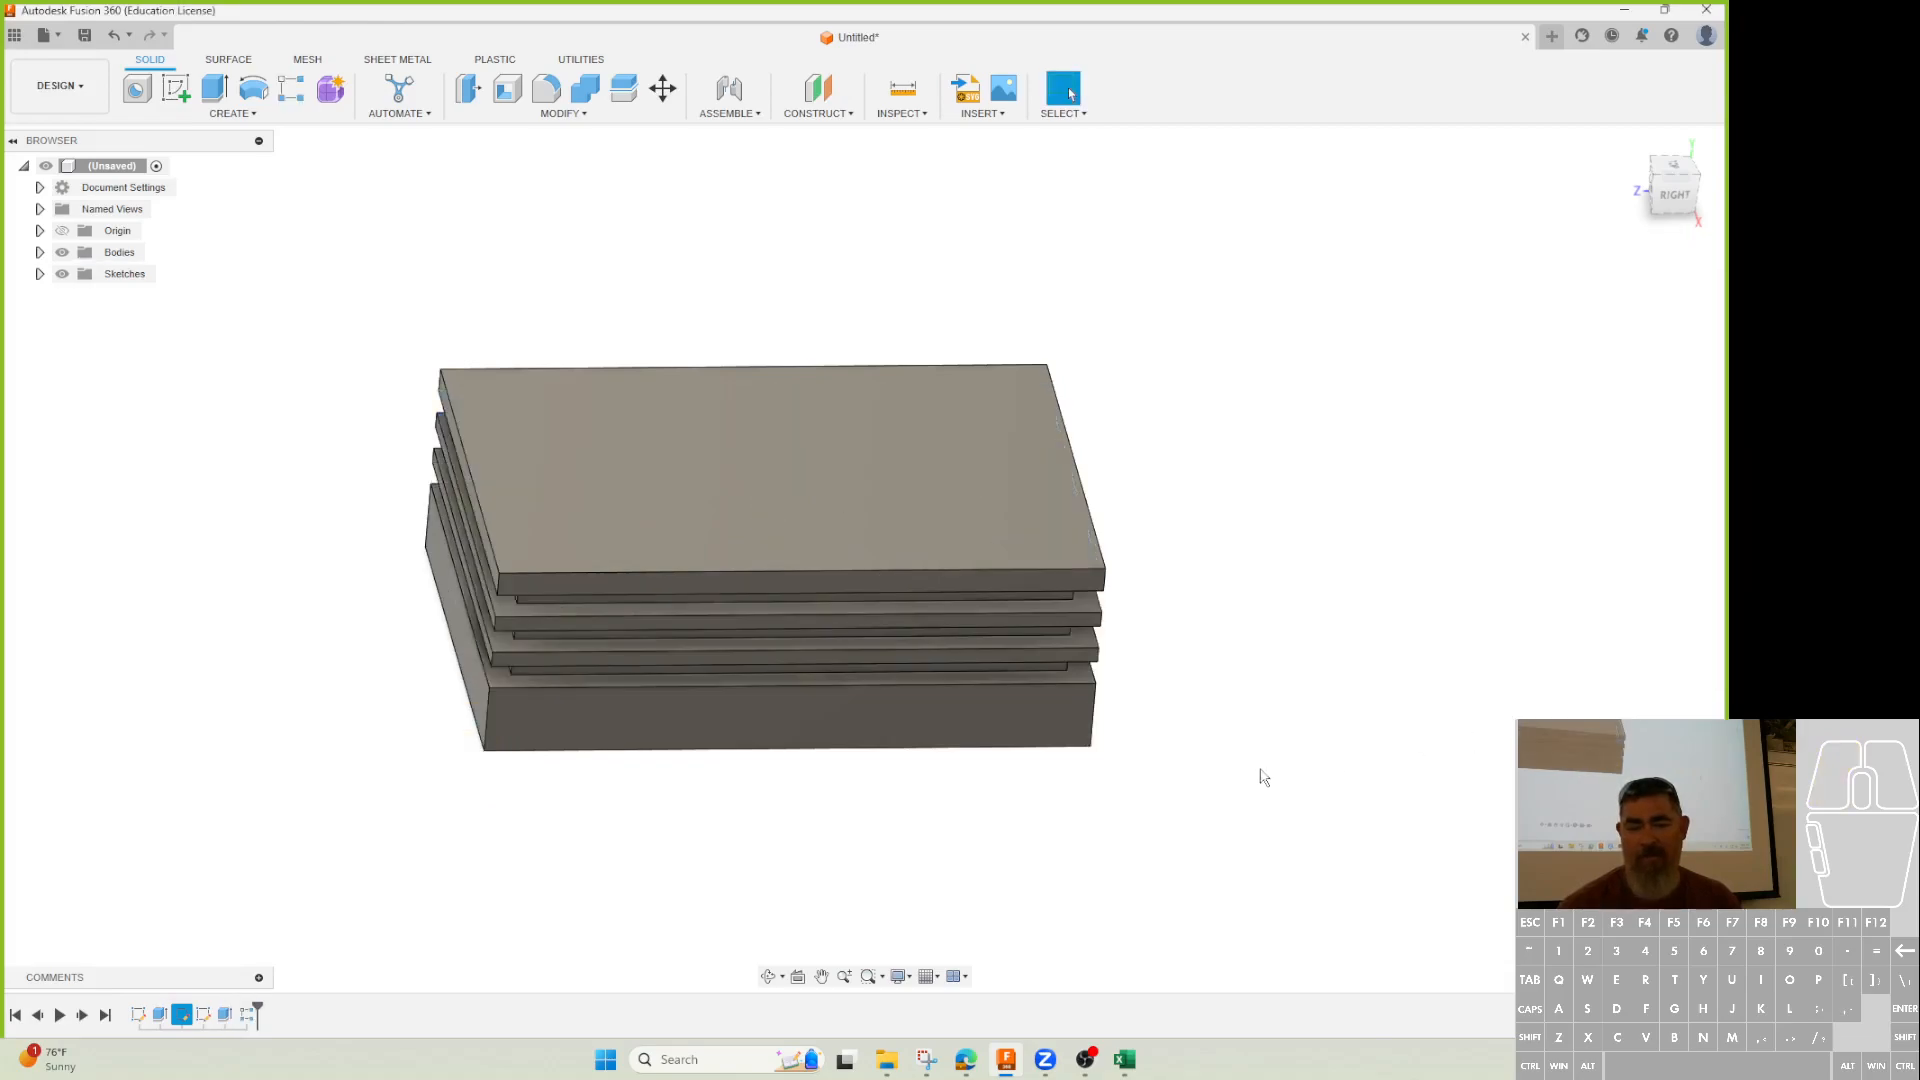
shift+middle_drag(1256, 789, 1318, 752)
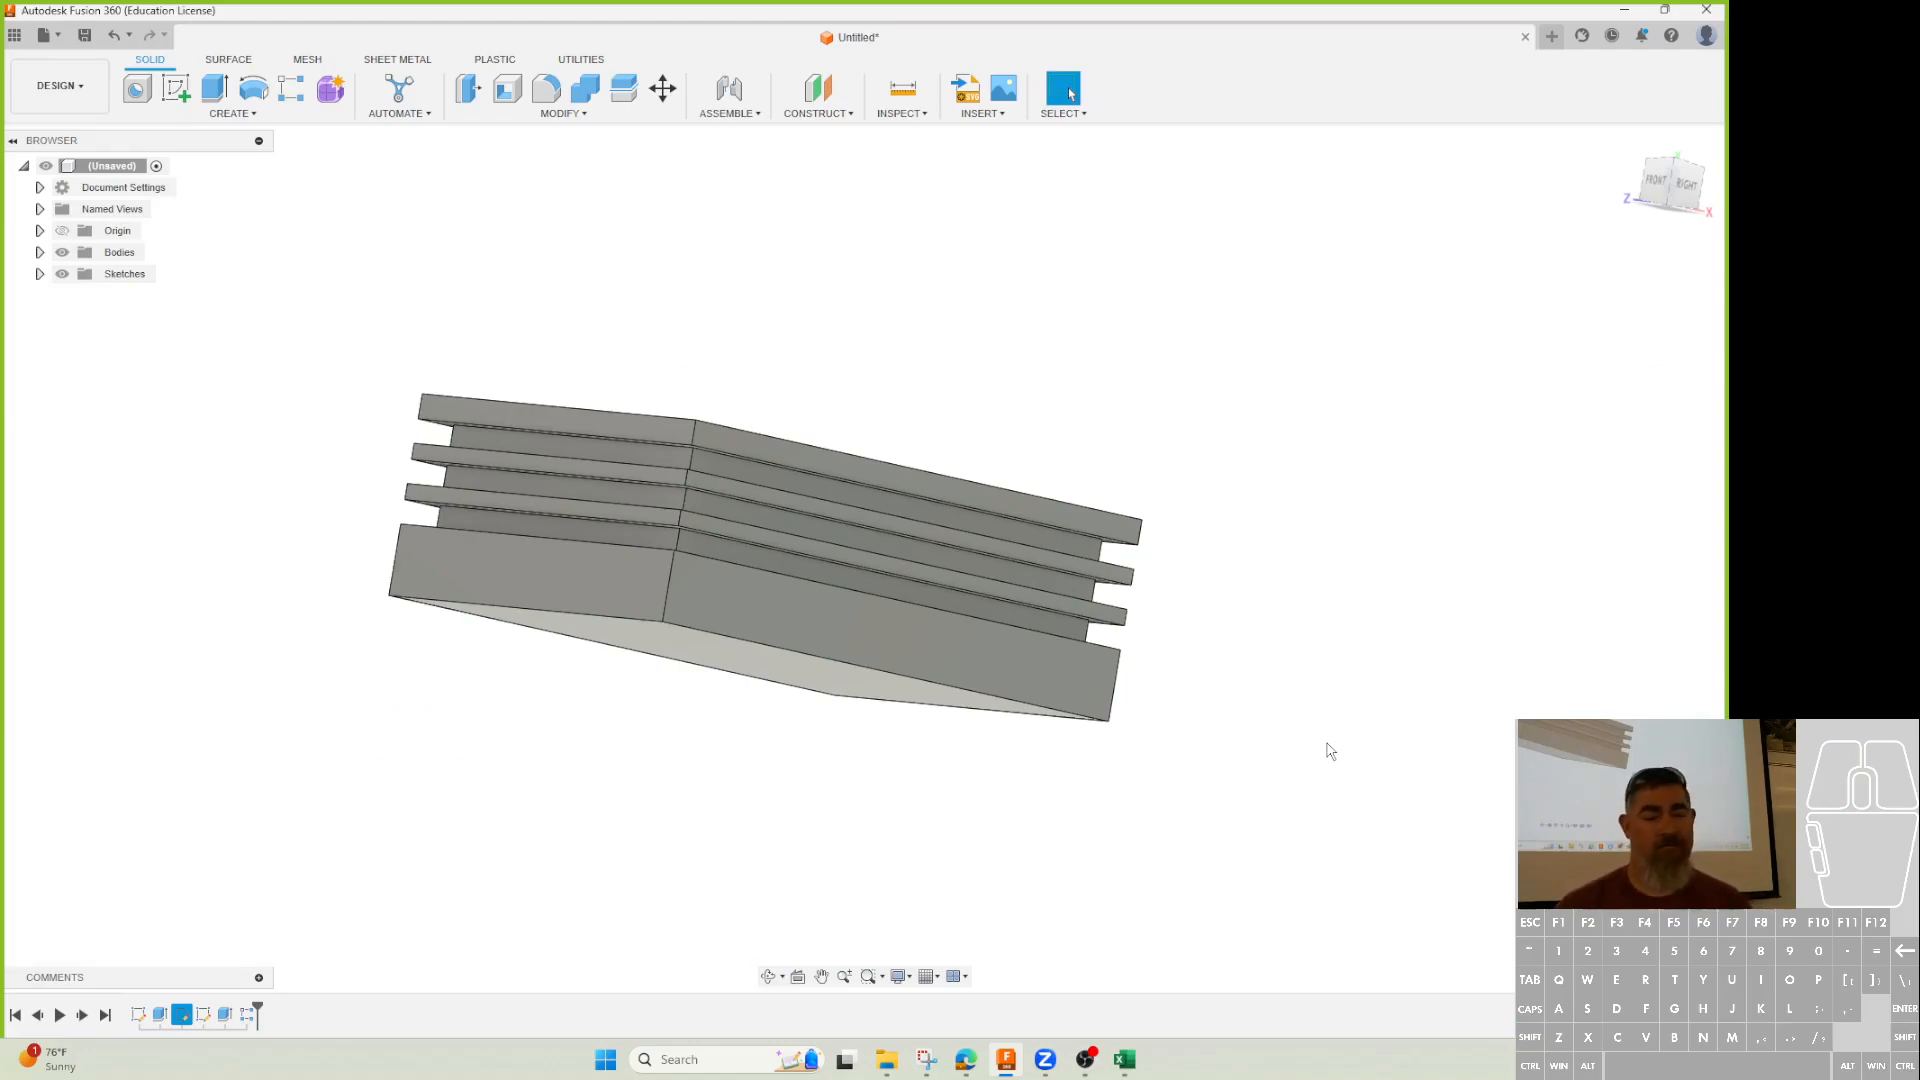
mouse_move(928, 1068)
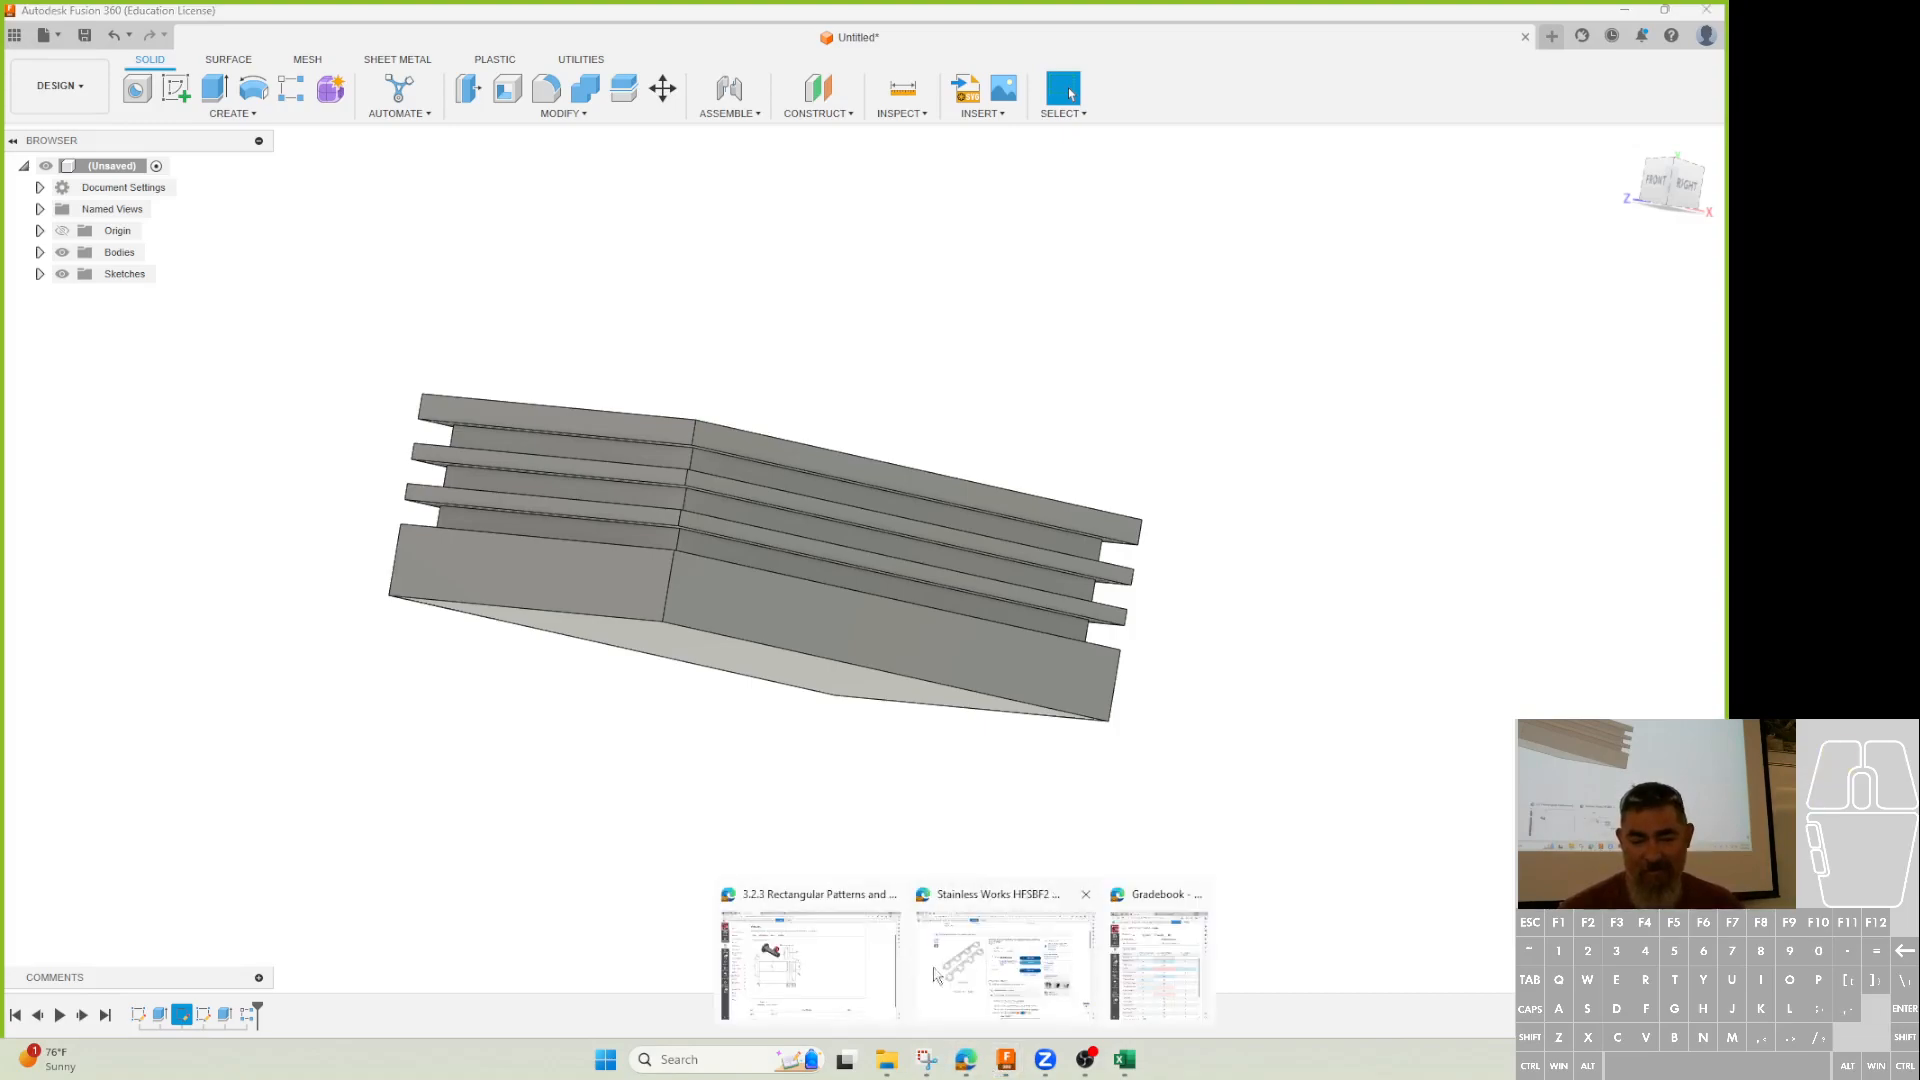
Switch to the Edge window showing the 3.2.3 Rectangular Patterns seal pin drawing.
click(813, 987)
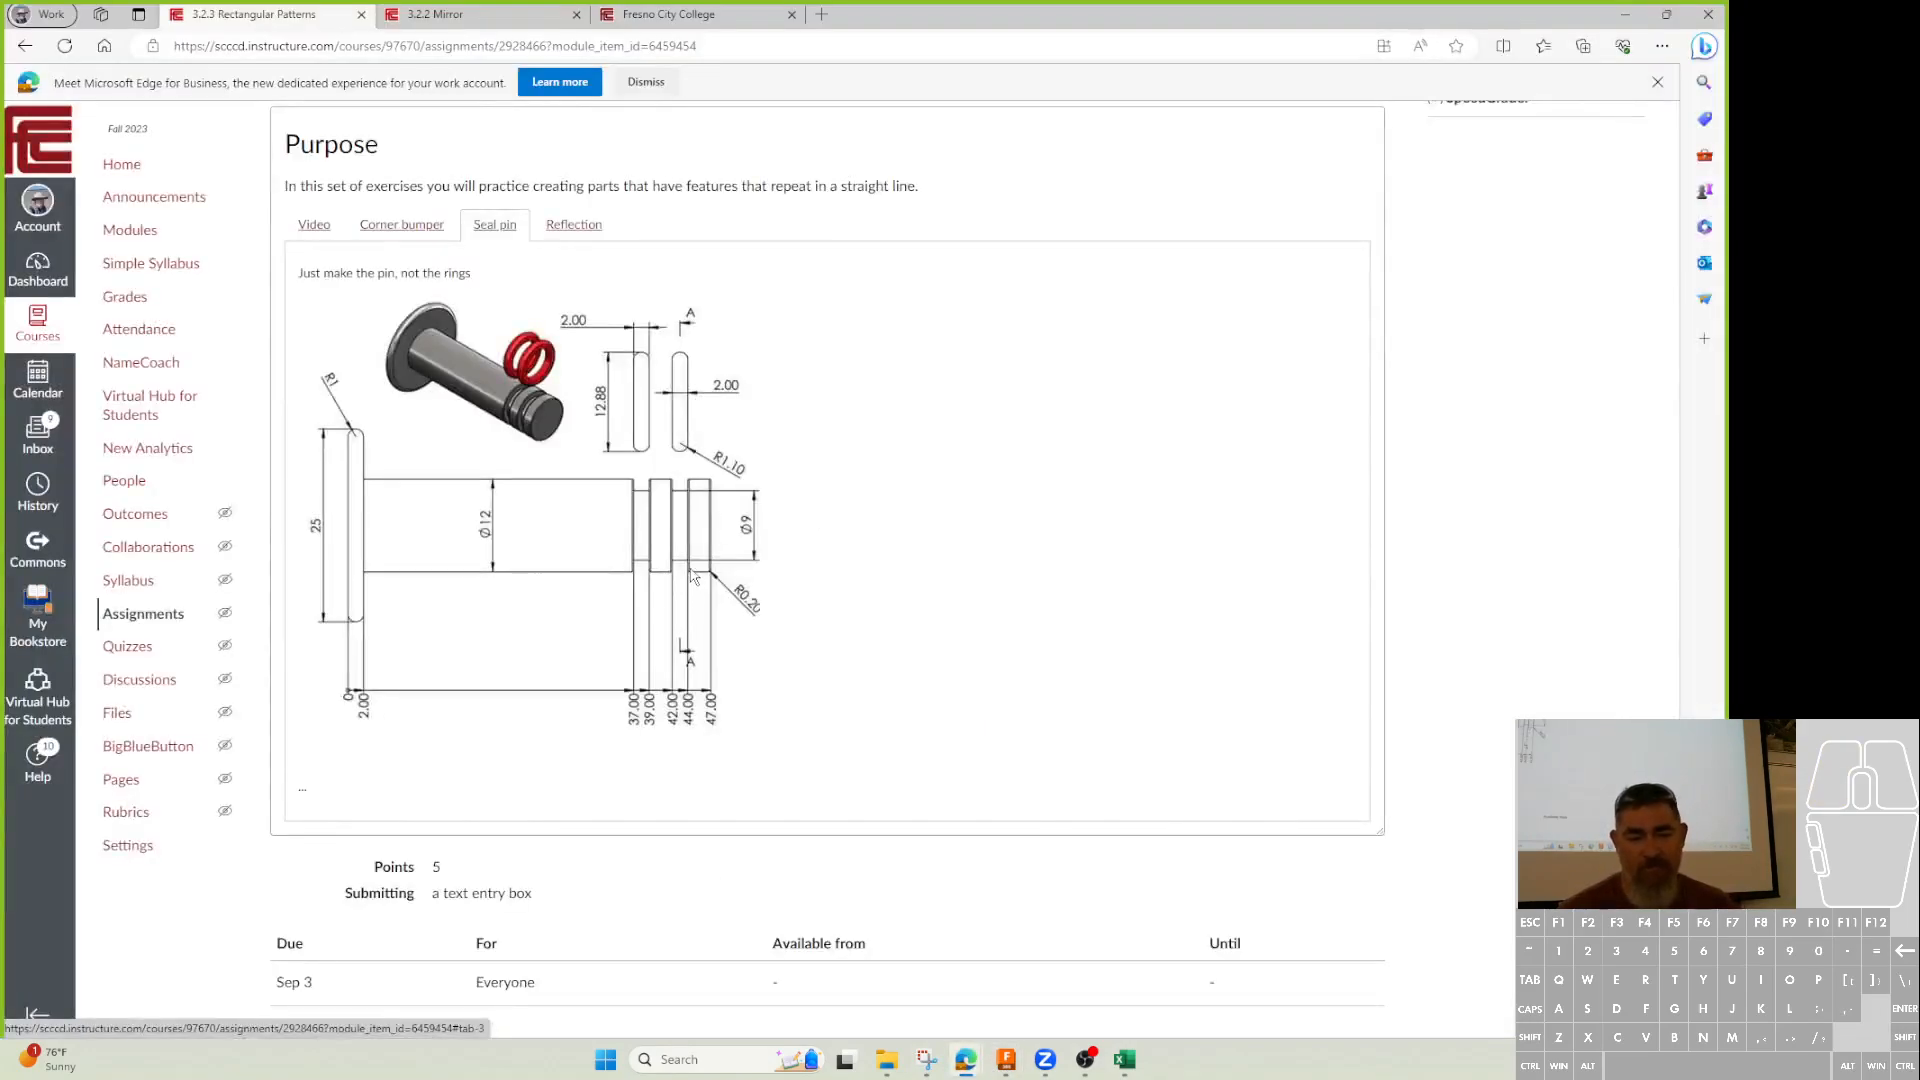